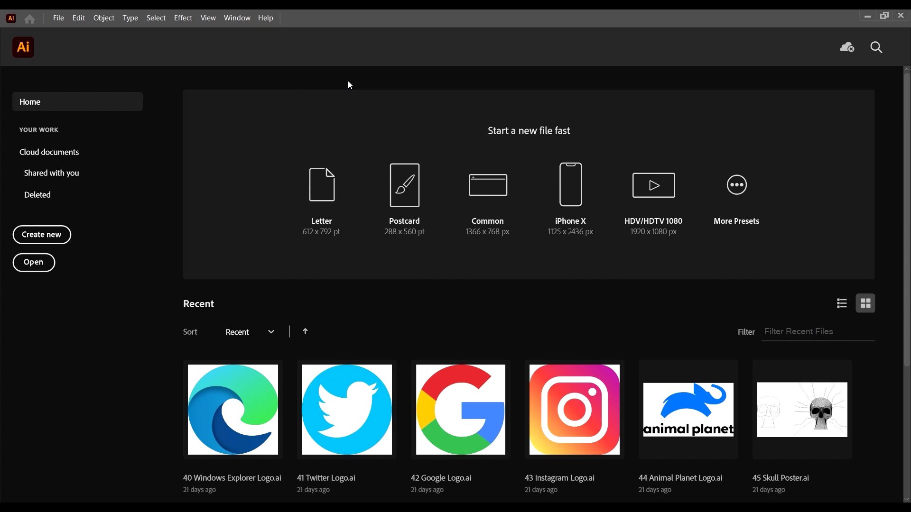
Scroll up and down through the Illustrator start screen.
scroll(792, 156, "down", 4)
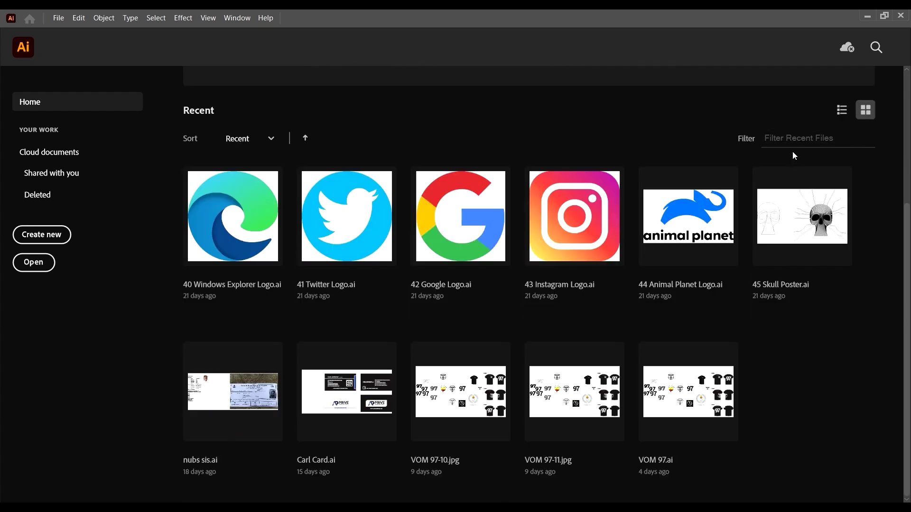
scroll(794, 157, "up", 4)
scroll(794, 153, "down", 4)
scroll(793, 153, "up", 4)
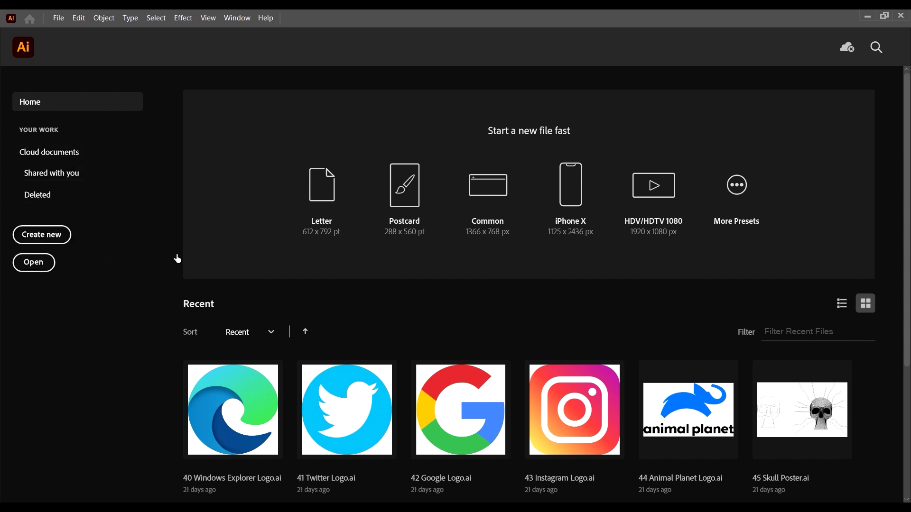
scroll(856, 437, "down", 3)
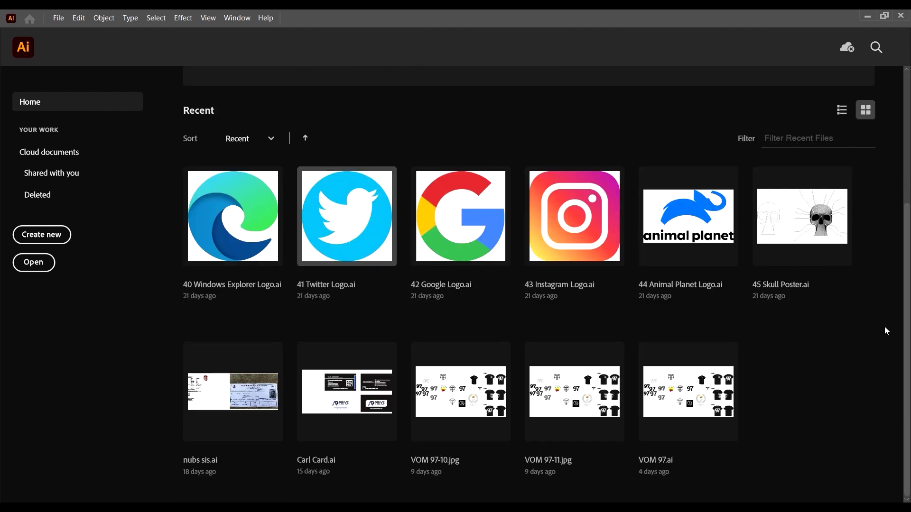
scroll(494, 375, "up", 3)
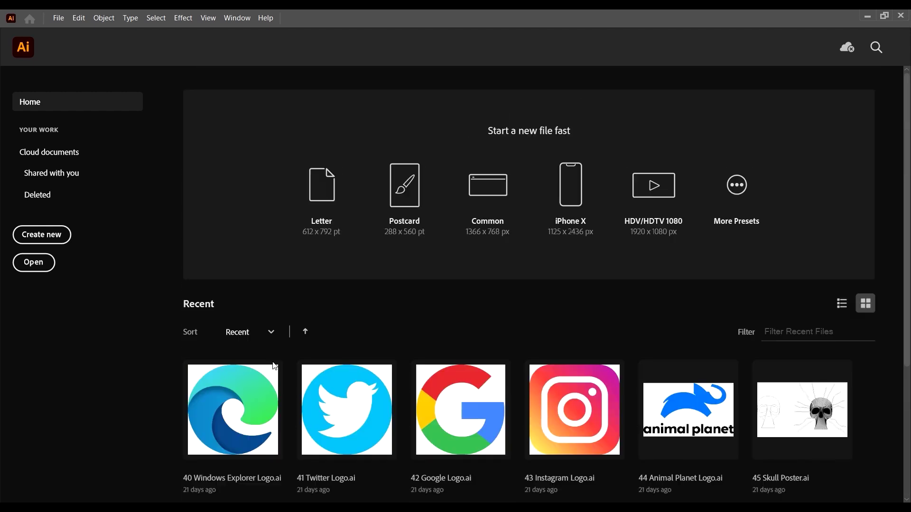
scroll(677, 356, "down", 3)
scroll(664, 313, "up", 3)
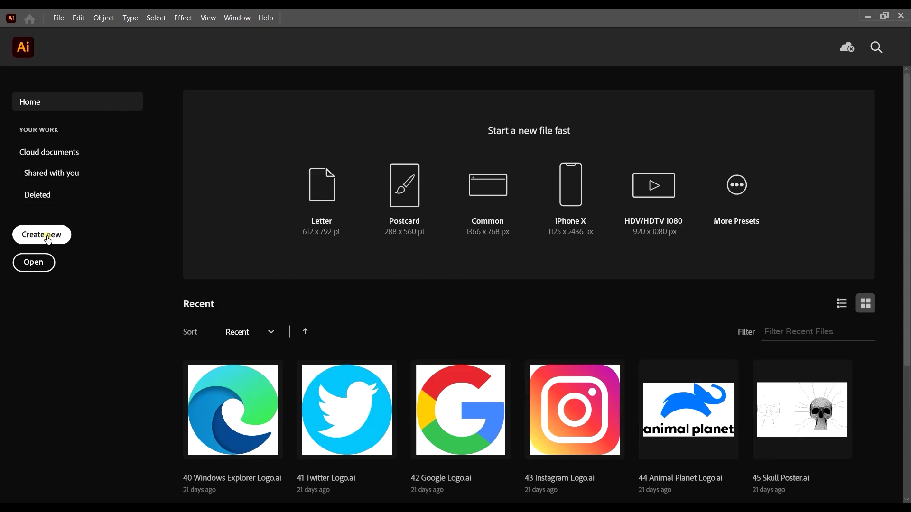
Create a document from the Common 1366 × 768 px preset, keeping RGB Color mode.
left_click(29, 234)
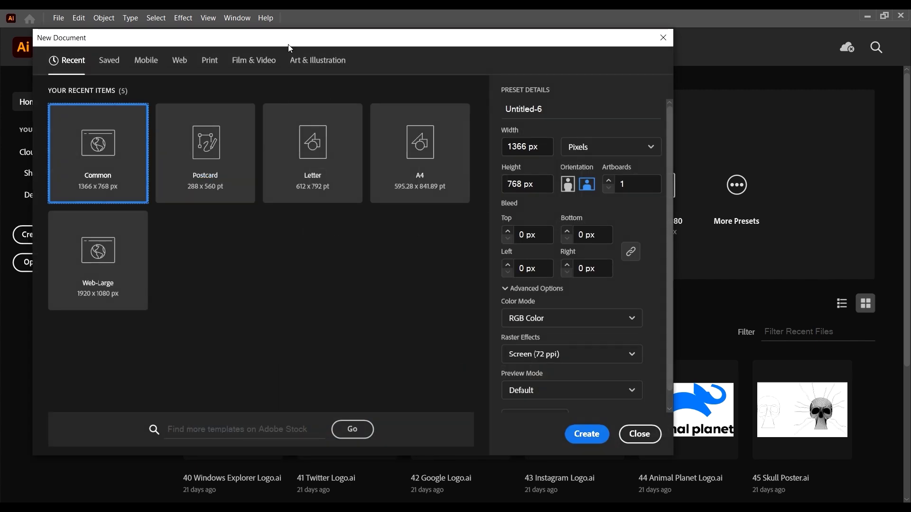
left_click_drag(298, 41, 493, 45)
left_click_drag(614, 41, 501, 55)
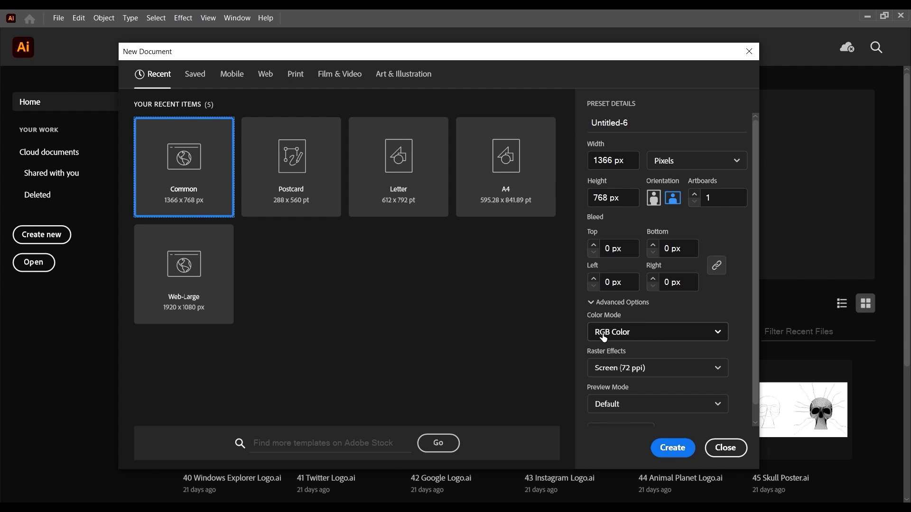
left_click(659, 334)
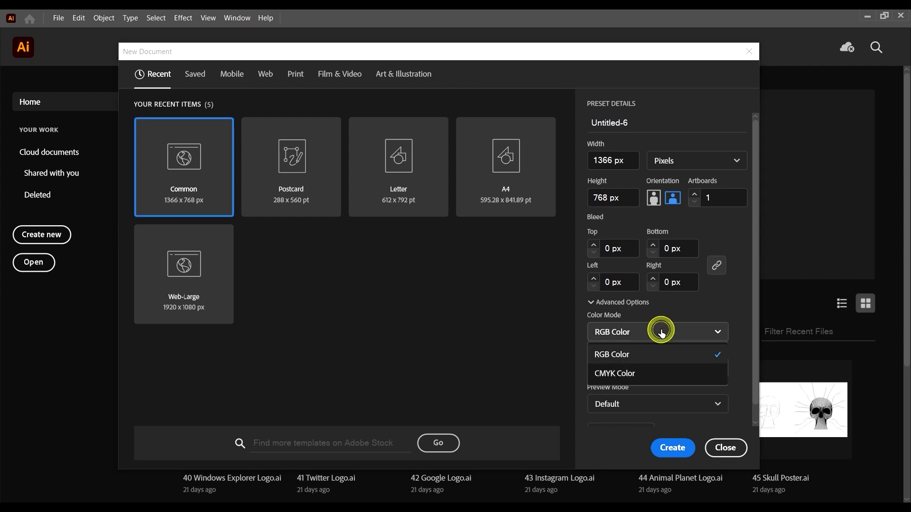
left_click(647, 333)
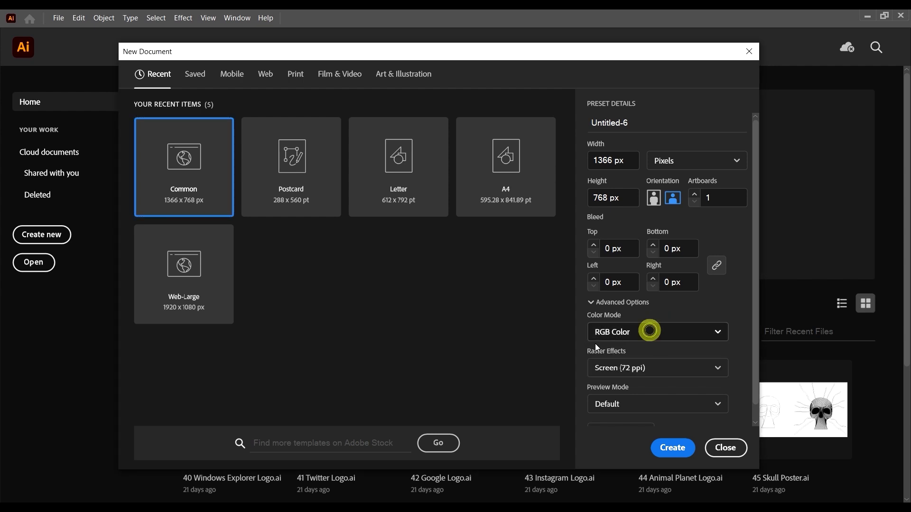
left_click(672, 449)
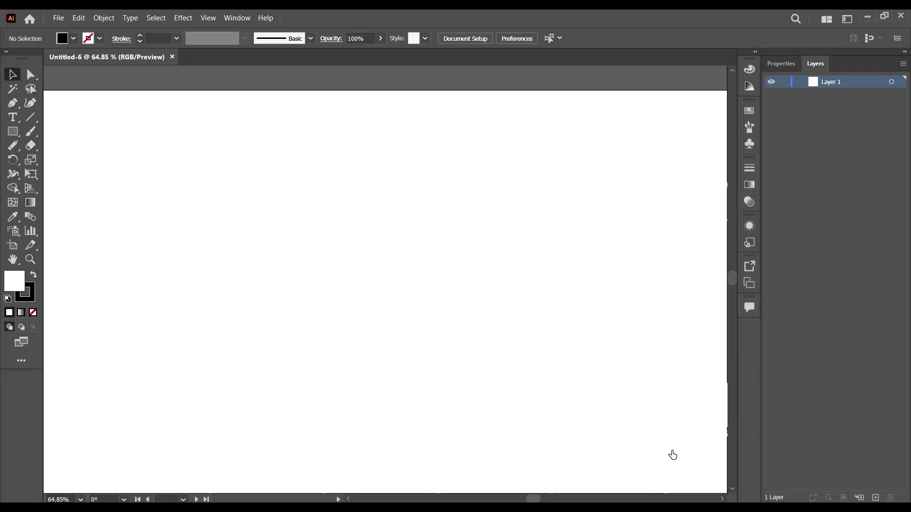
key("ctrl+minus")
key("ctrl+minus")
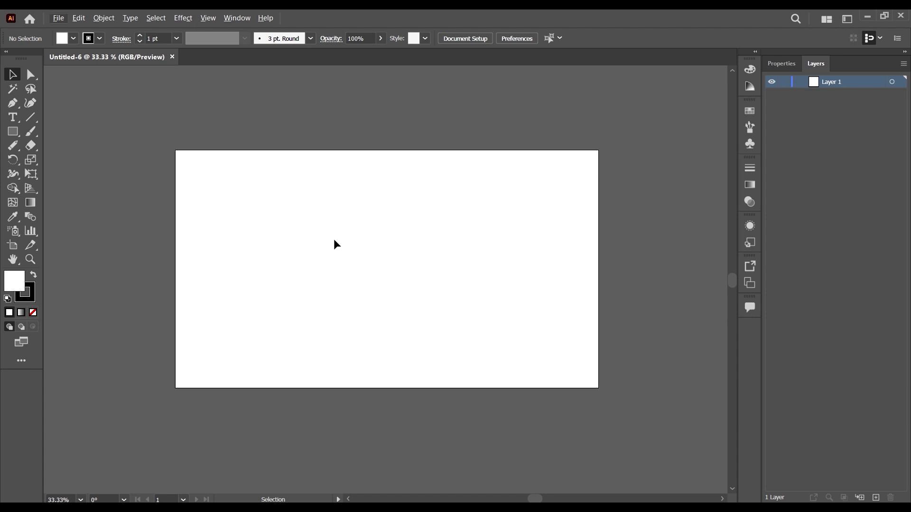
scroll(392, 219, "up", 1)
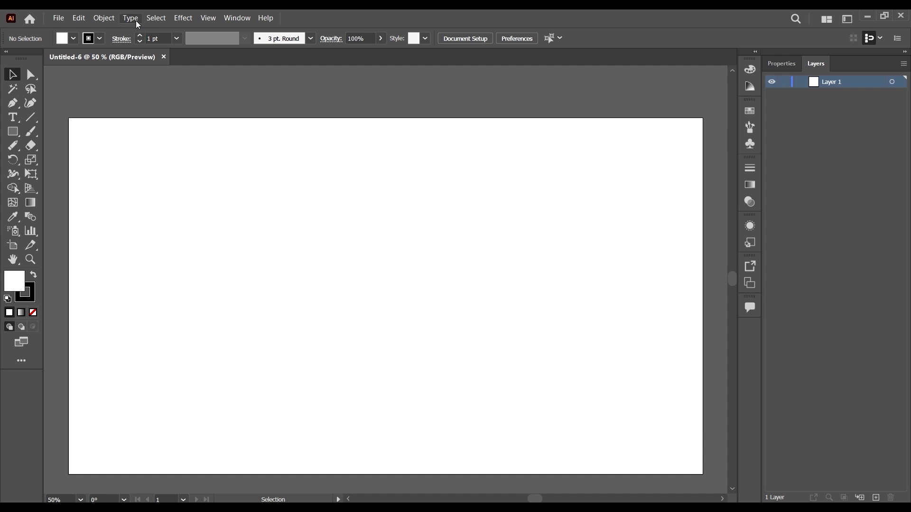
left_click(58, 17)
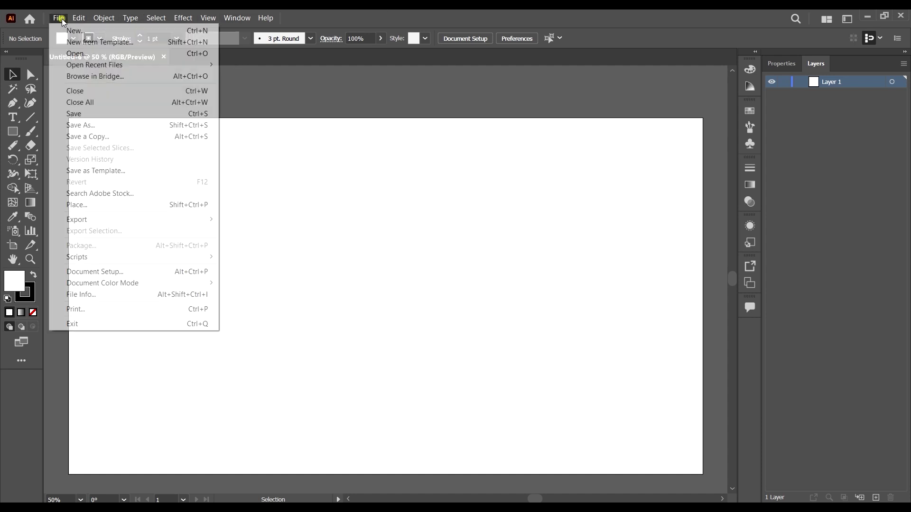
left_click(58, 18)
left_click(58, 17)
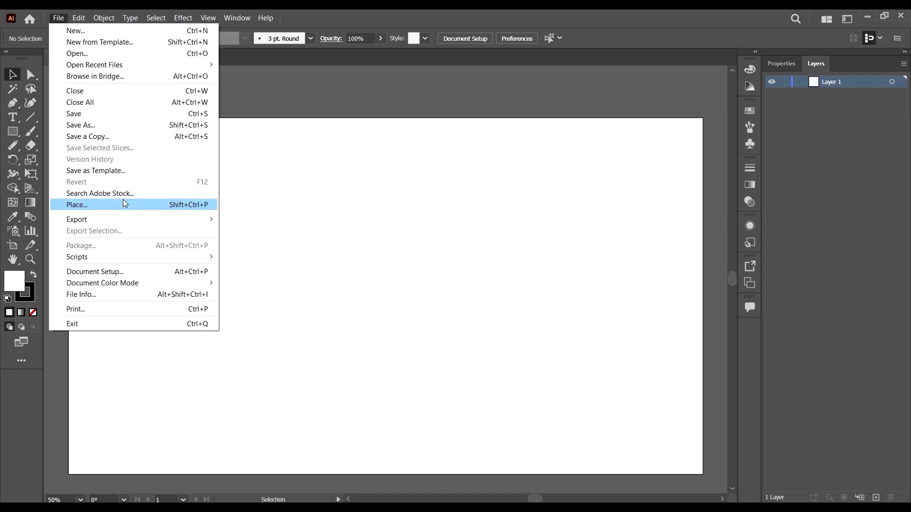
Dismiss the File menu and browse the Edit, Object and View menus.
left_click(366, 210)
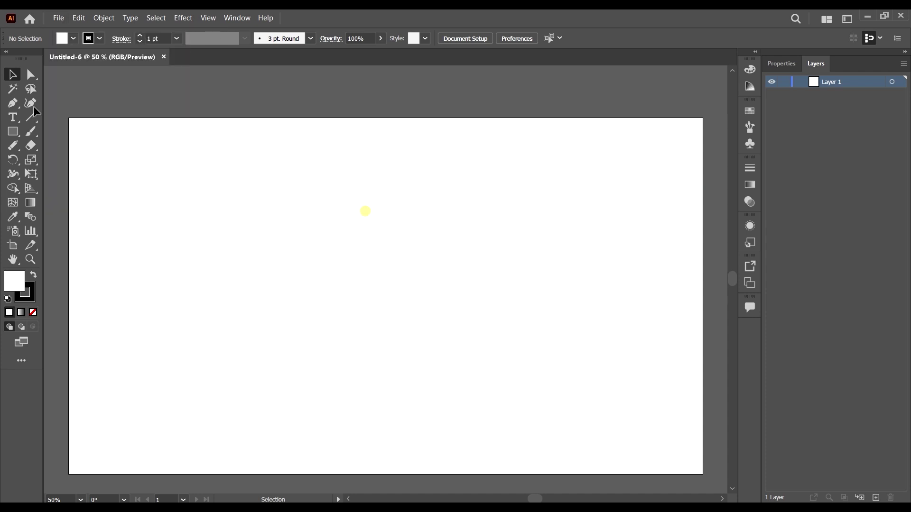
left_click(79, 19)
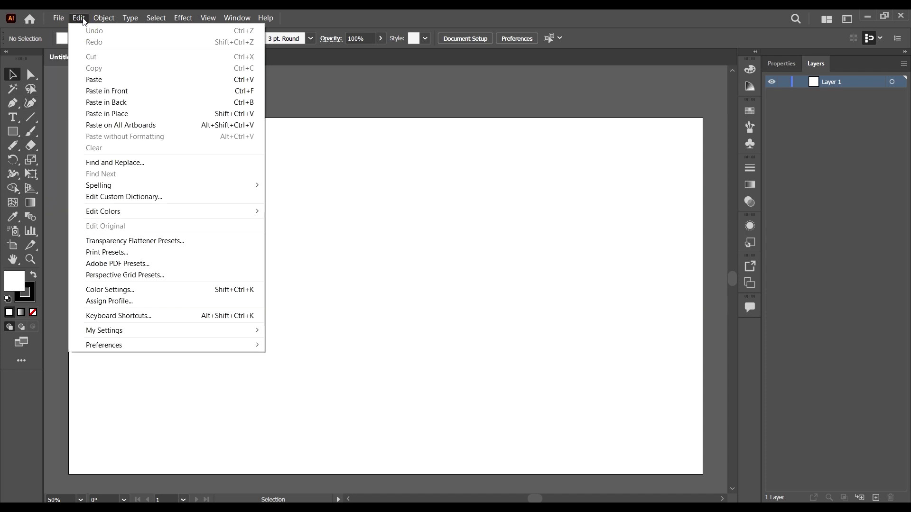
left_click(104, 18)
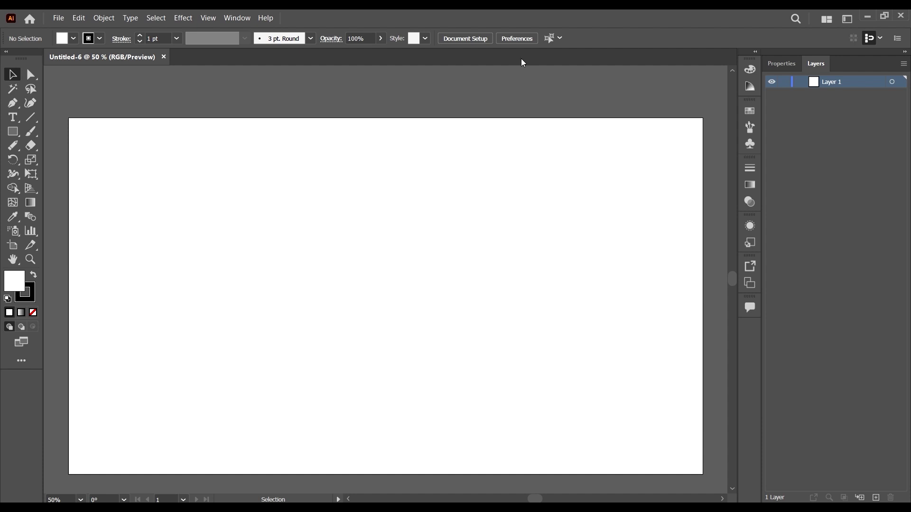
left_click(702, 42)
left_click(236, 18)
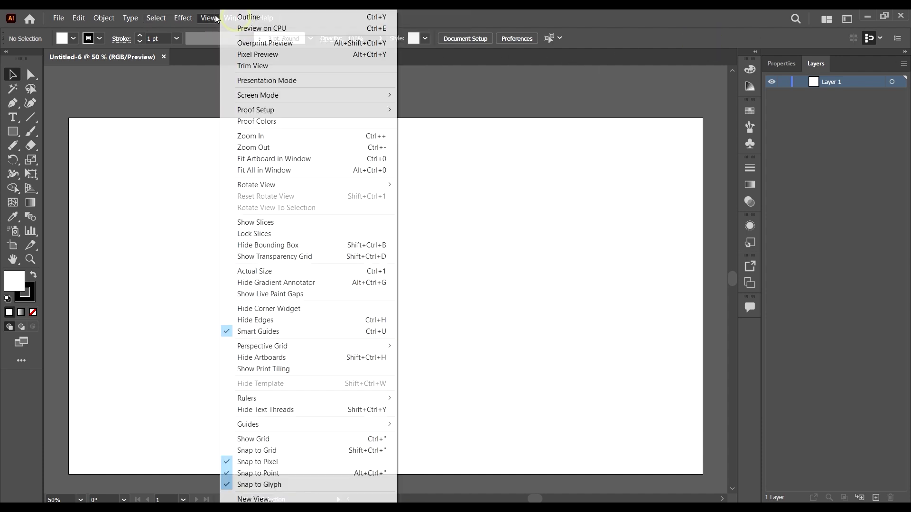
left_click(208, 18)
Open and close the Window and View menus repeatedly, ending with Window open.
left_click(236, 17)
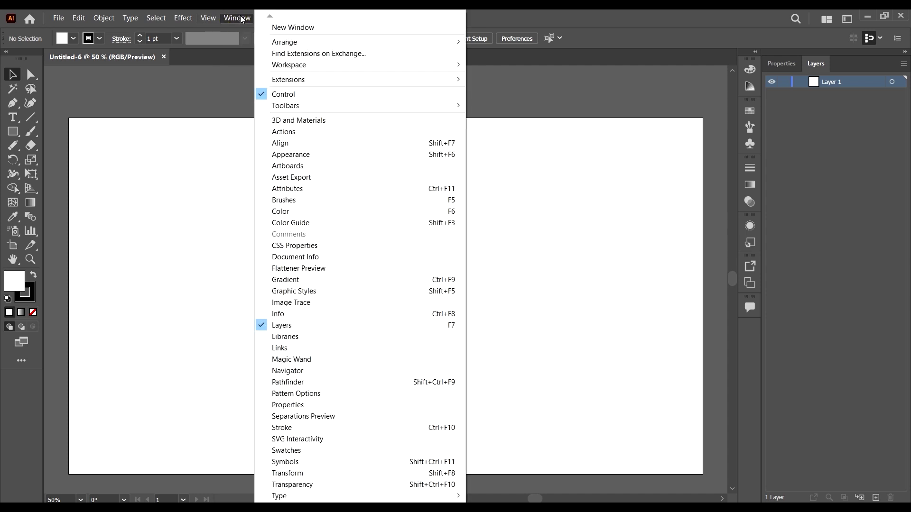
left_click(250, 22)
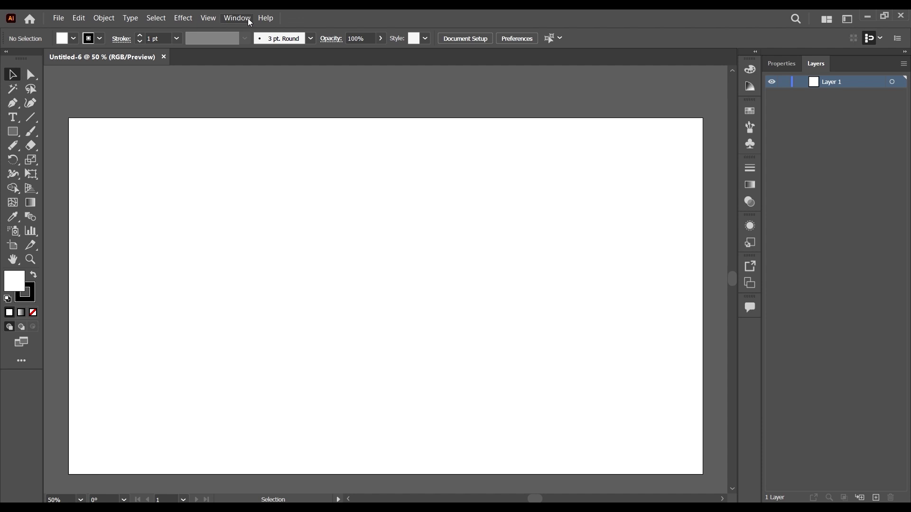
left_click(236, 19)
left_click(236, 19)
left_click(244, 23)
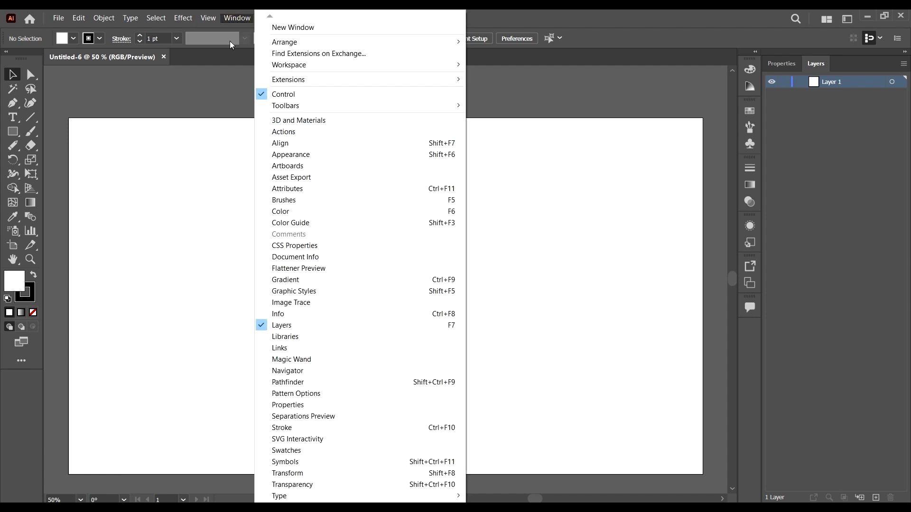
left_click(533, 12)
left_click(235, 21)
left_click(226, 10)
left_click(208, 18)
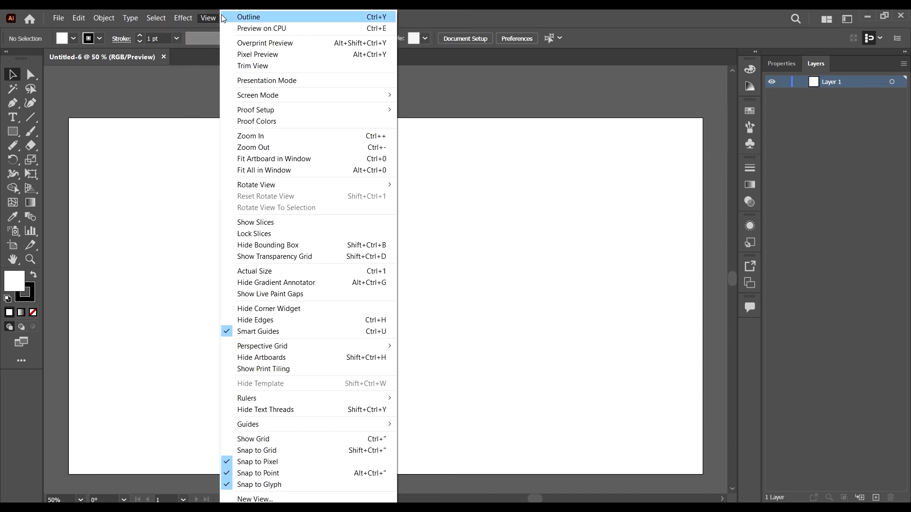
left_click(467, 23)
left_click(232, 21)
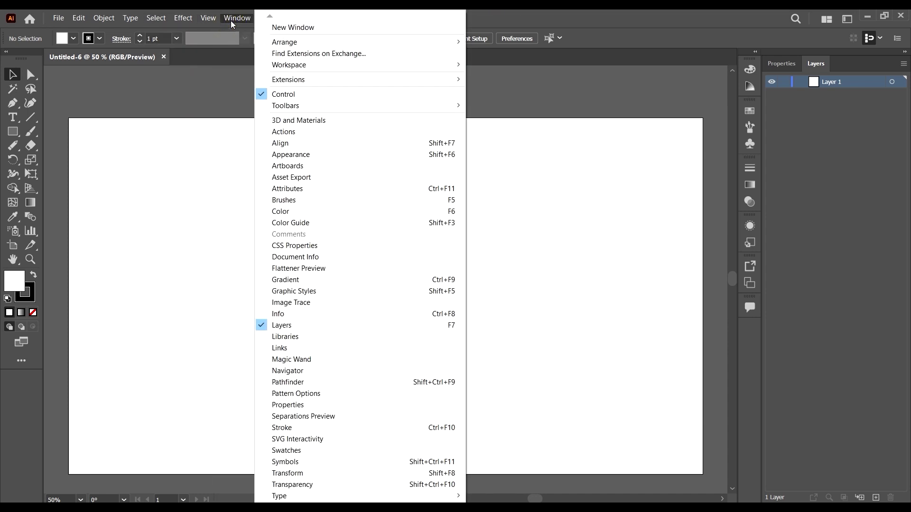
Switch the workspace to Essentials, then to Painting, and show the workspace list again.
mouse_move(299, 68)
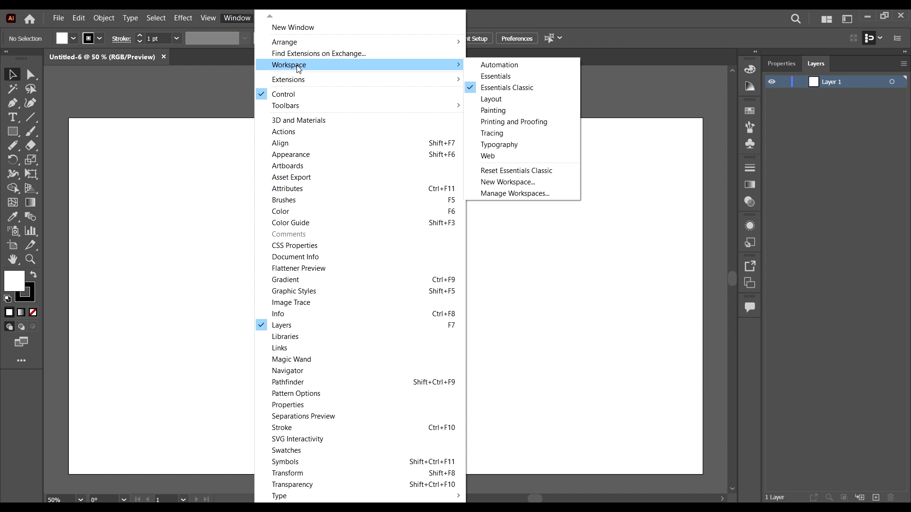
left_click(505, 76)
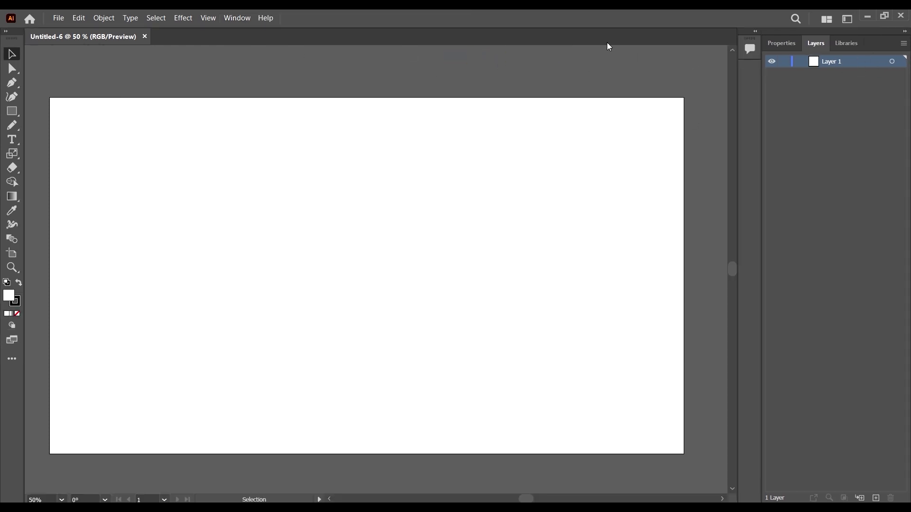
left_click(250, 15)
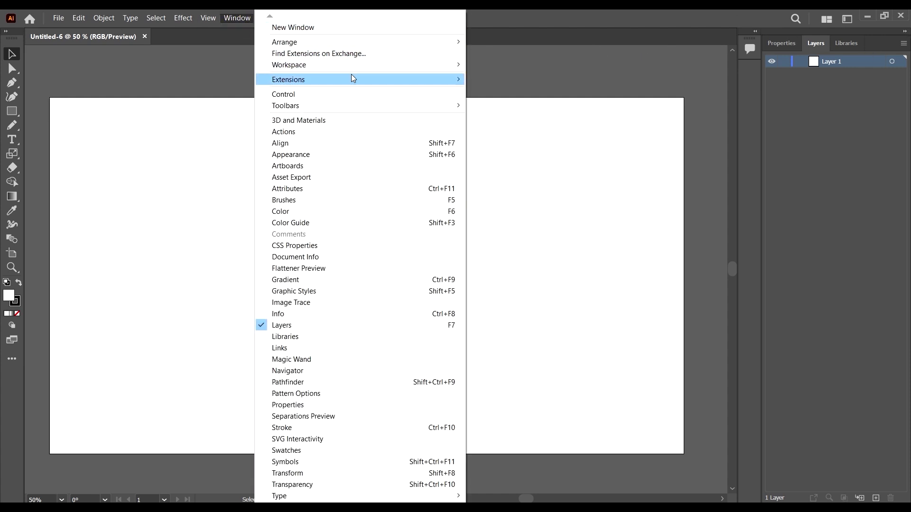
mouse_move(368, 65)
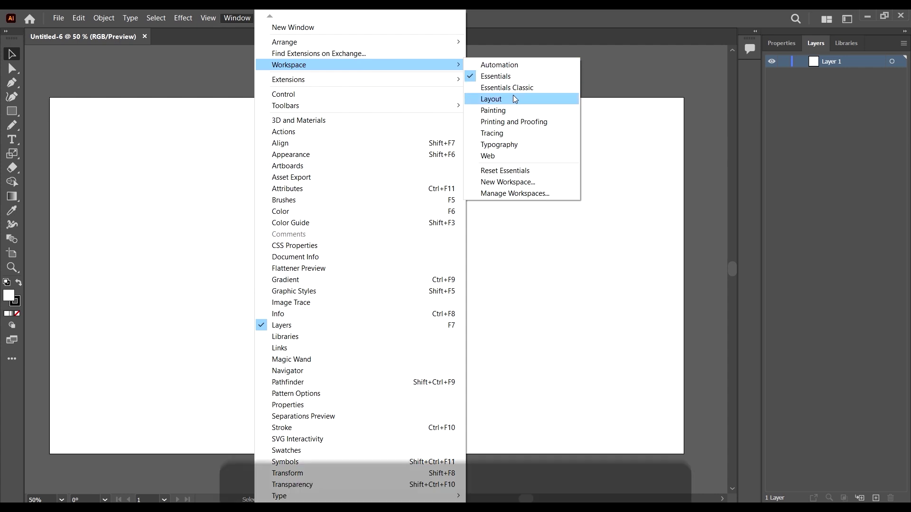
left_click(511, 111)
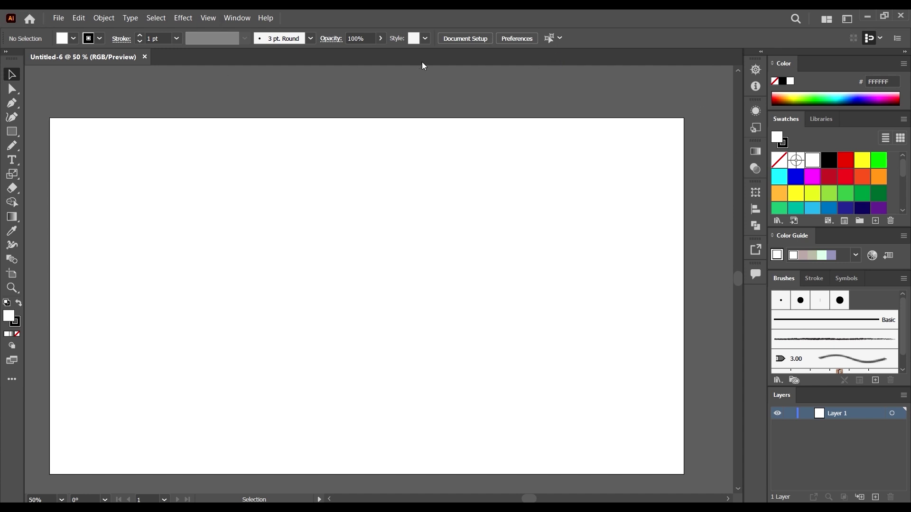
left_click(234, 19)
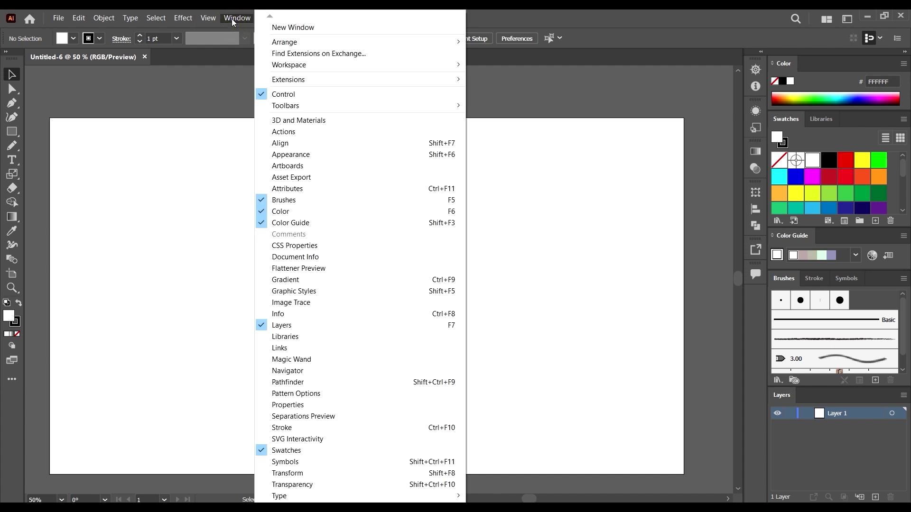
mouse_move(427, 65)
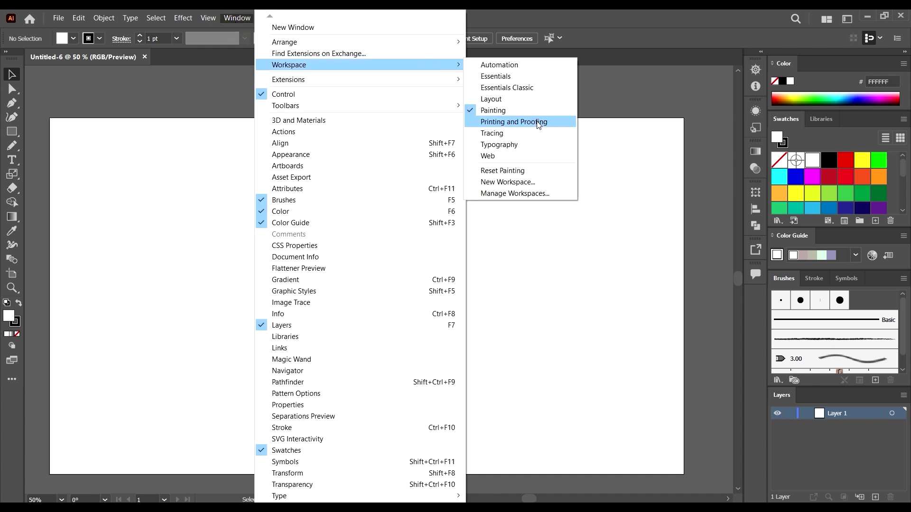
Switch to the Essentials Classic workspace and toggle the Properties and Layers panels.
left_click(532, 88)
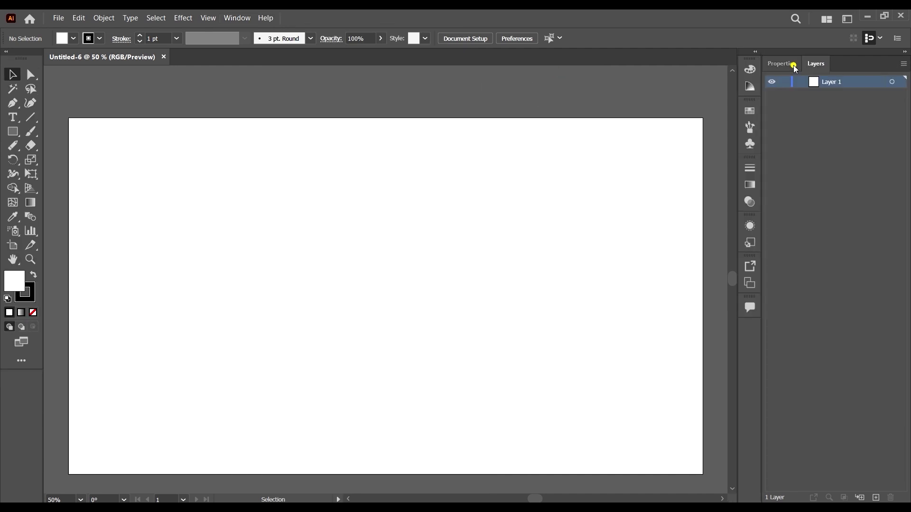
left_click(793, 65)
left_click(845, 426)
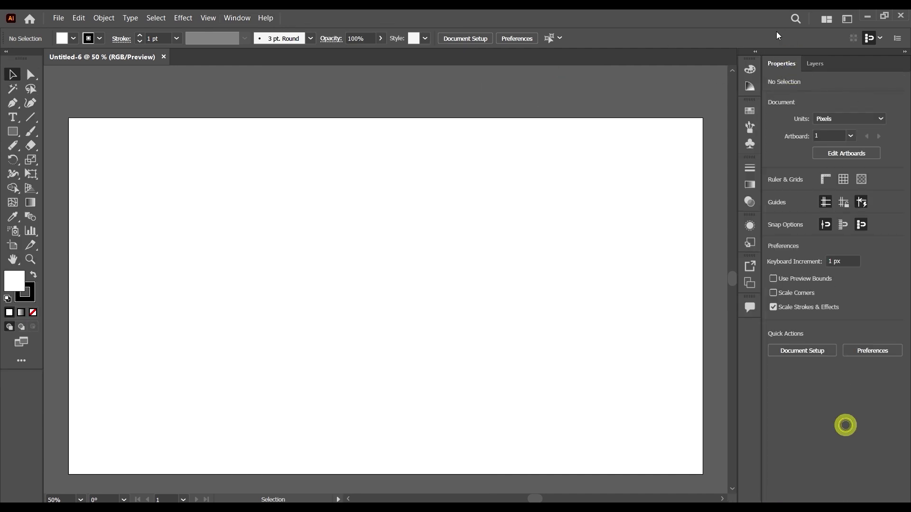
left_click(805, 70)
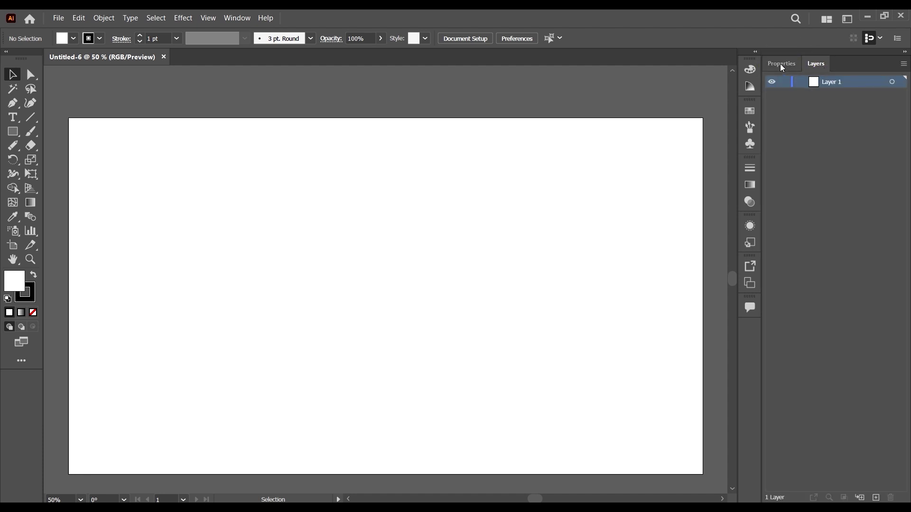
left_click(781, 64)
Change the workspace to Essentials through Window > Workspace.
left_click(237, 17)
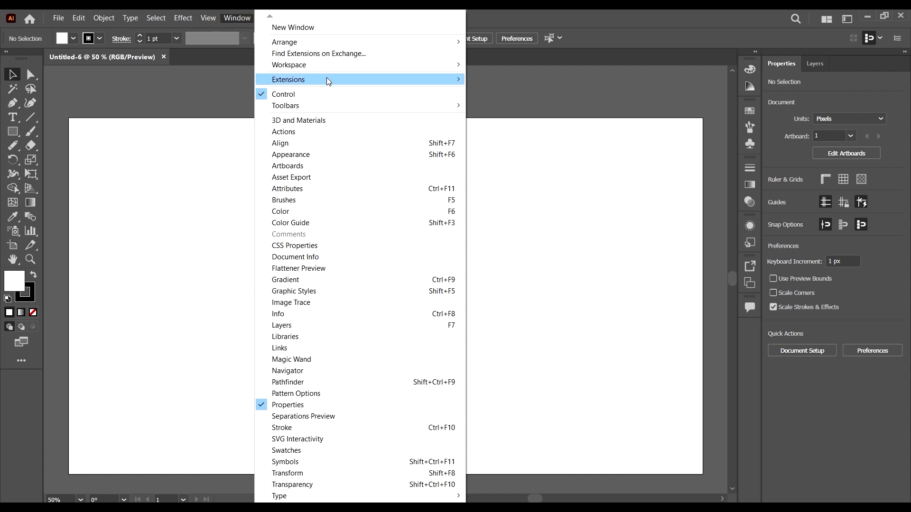
mouse_move(328, 70)
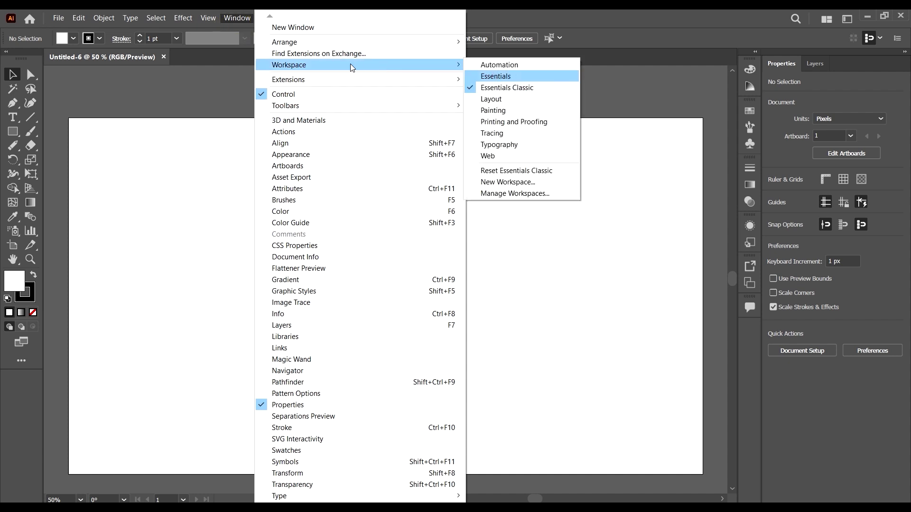
left_click(527, 173)
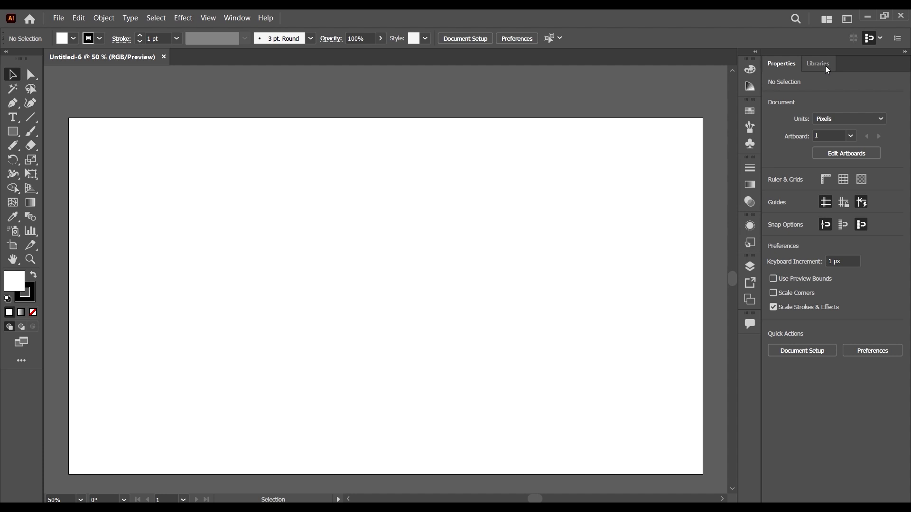
Float and close the Libraries panel, dock Layers beside Properties, and collapse Artboards.
left_click(825, 66)
left_click_drag(814, 67, 403, 65)
left_click(538, 55)
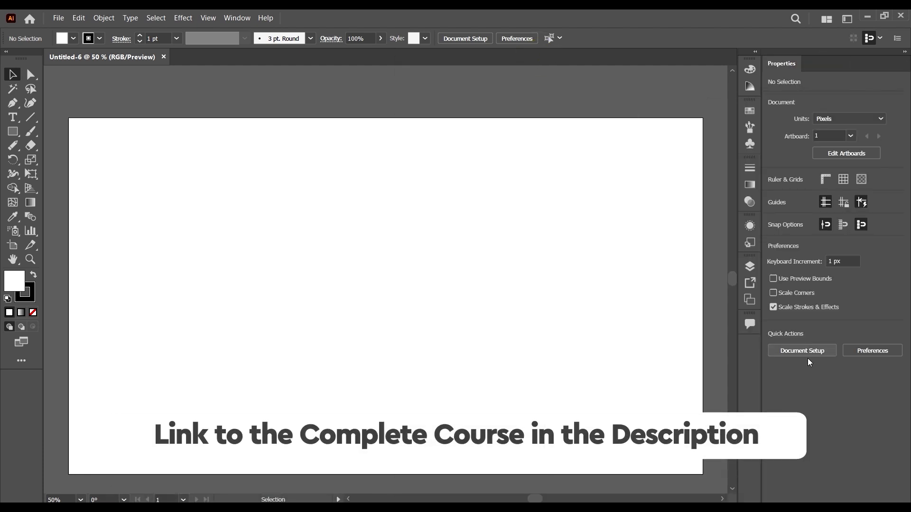
left_click(751, 266)
left_click_drag(608, 262, 818, 64)
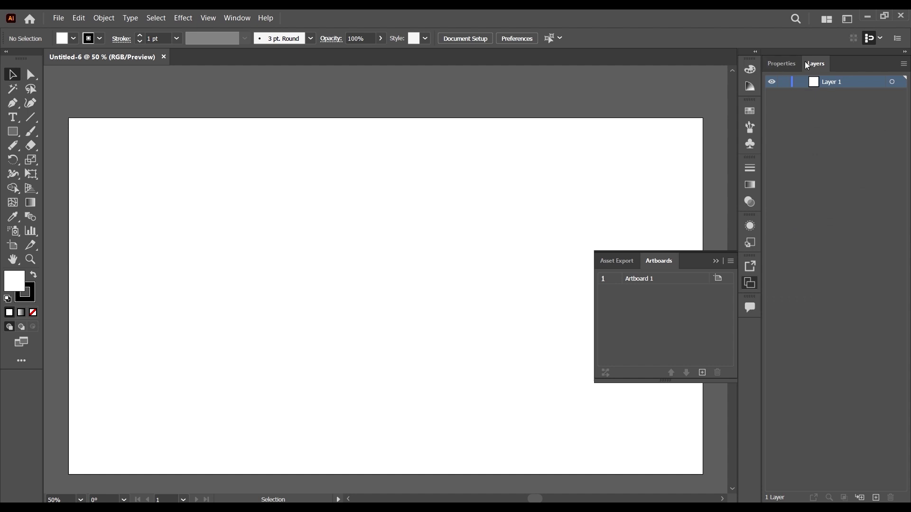
left_click(781, 64)
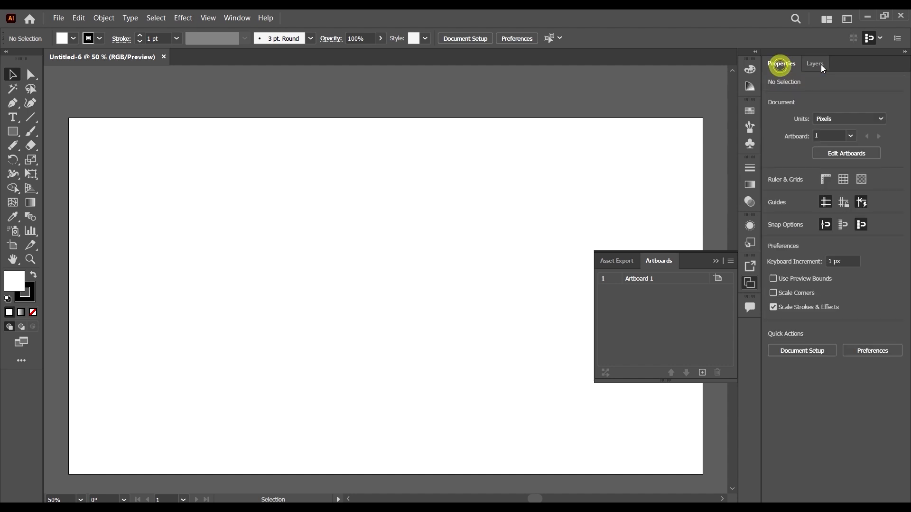
left_click(717, 261)
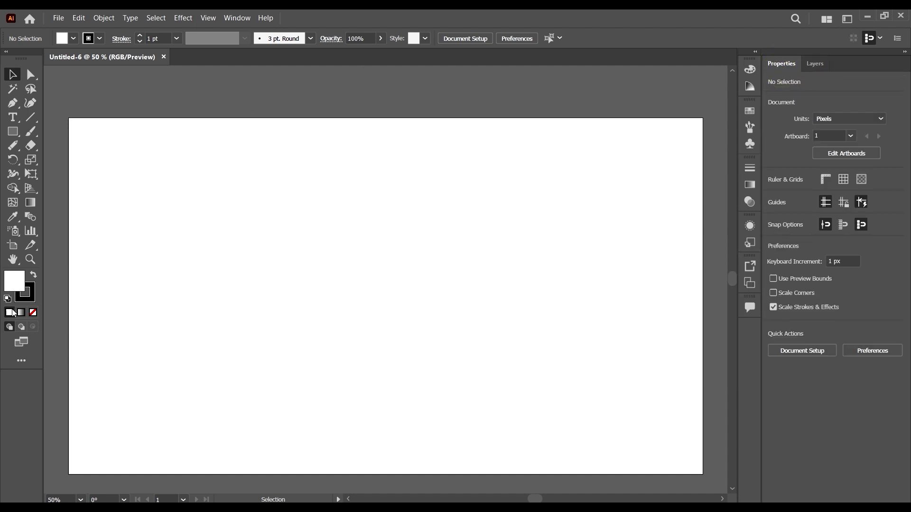
left_click(13, 131)
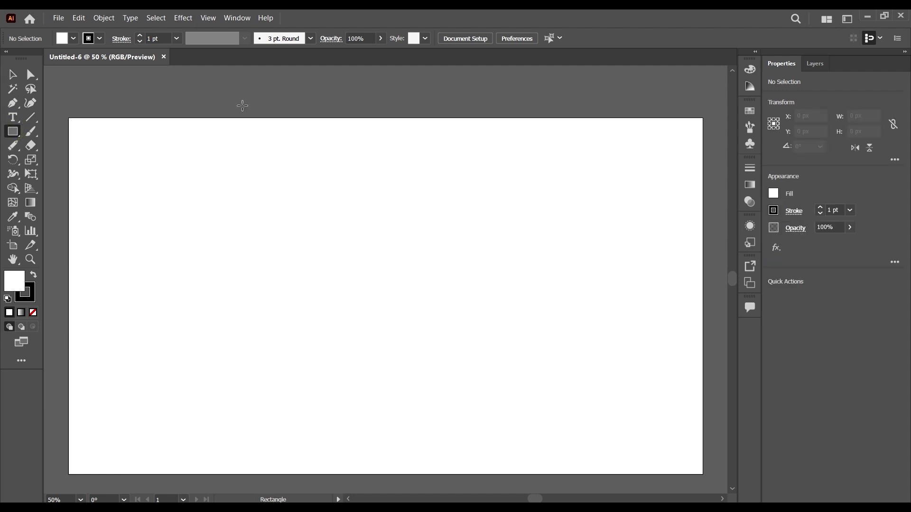
left_click_drag(257, 95, 481, 237)
left_click(12, 74)
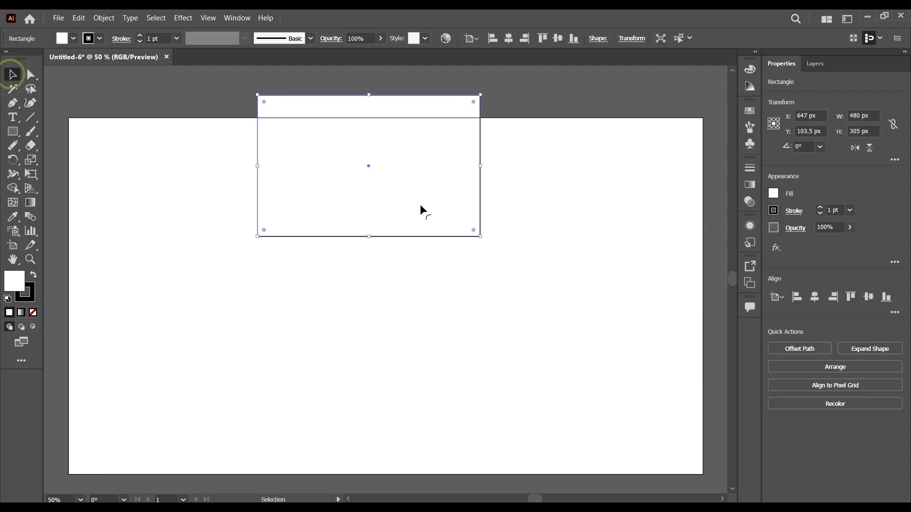
left_click_drag(430, 165, 433, 166)
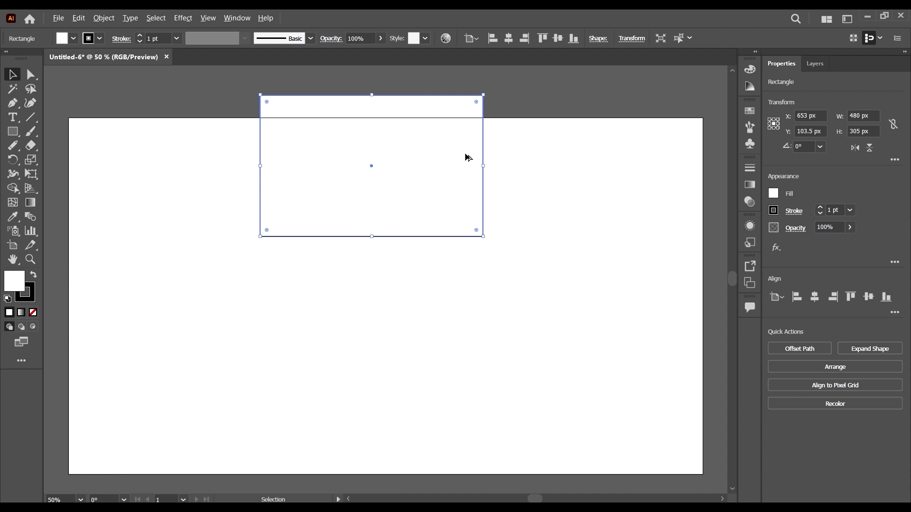
scroll(443, 171, "down", 1)
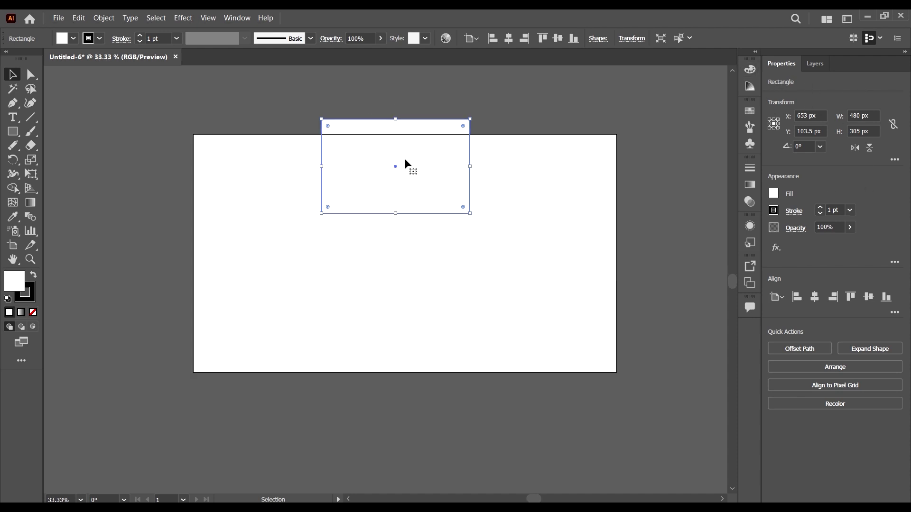
left_click_drag(405, 162, 516, 179)
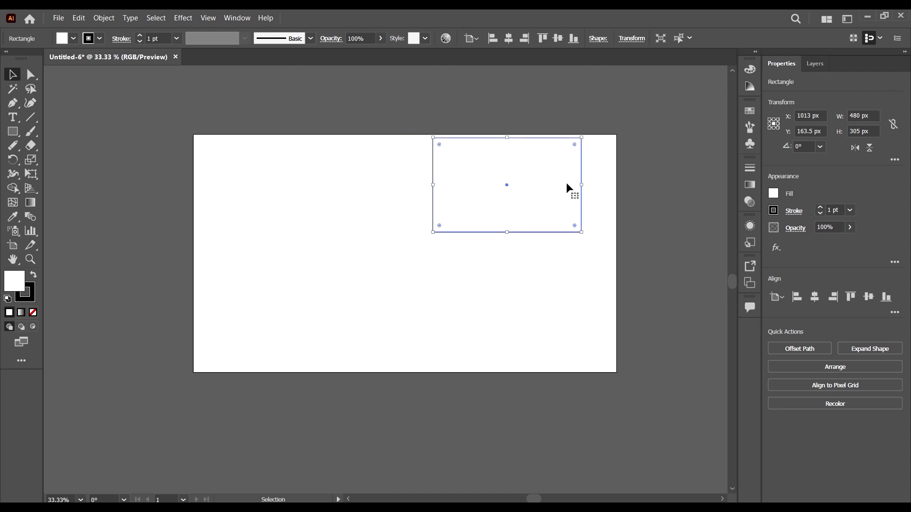
key("Delete")
left_click(546, 241)
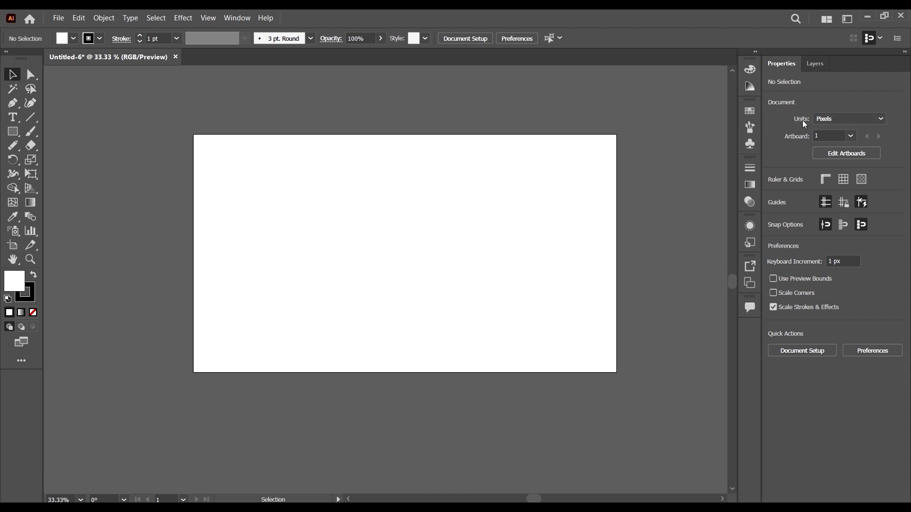
left_click(841, 120)
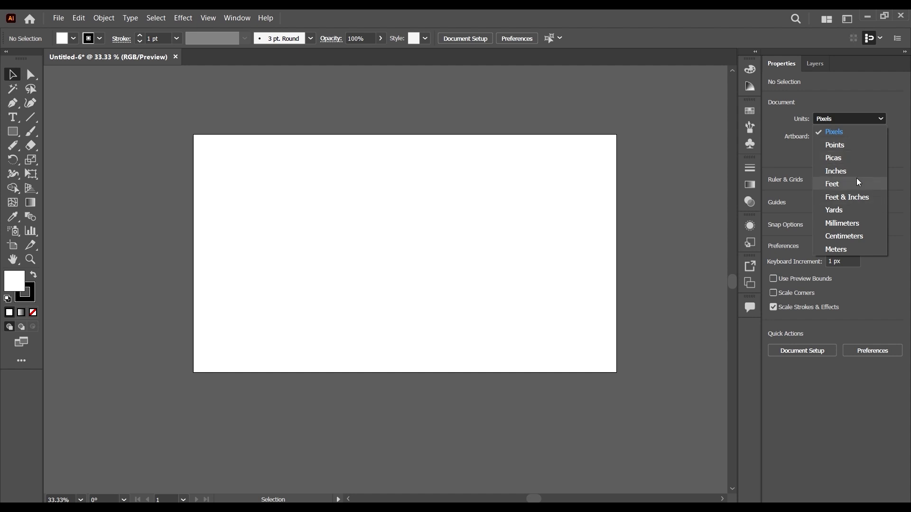
left_click(867, 82)
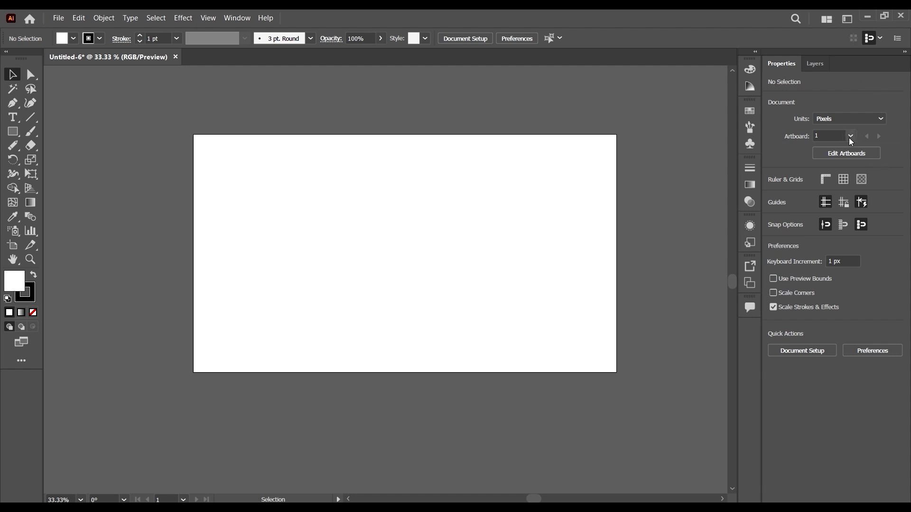
left_click(857, 148)
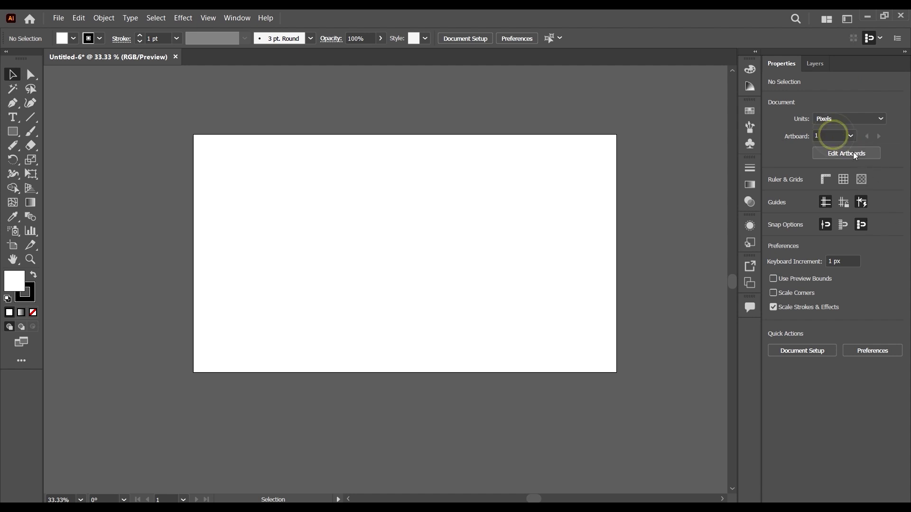
In artboard edit mode, move Artboard 1, narrow it to 774 px, and Alt-drag a copy rightward.
left_click(847, 153)
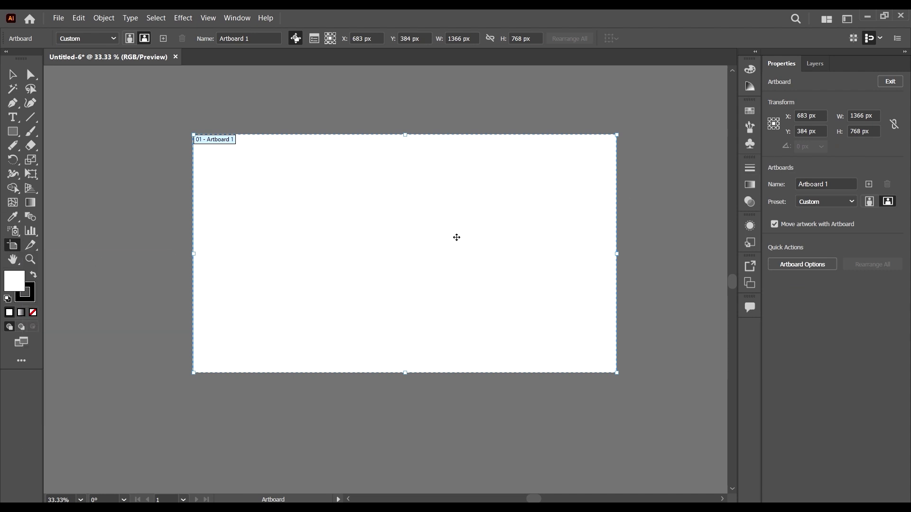
left_click_drag(403, 224, 374, 247)
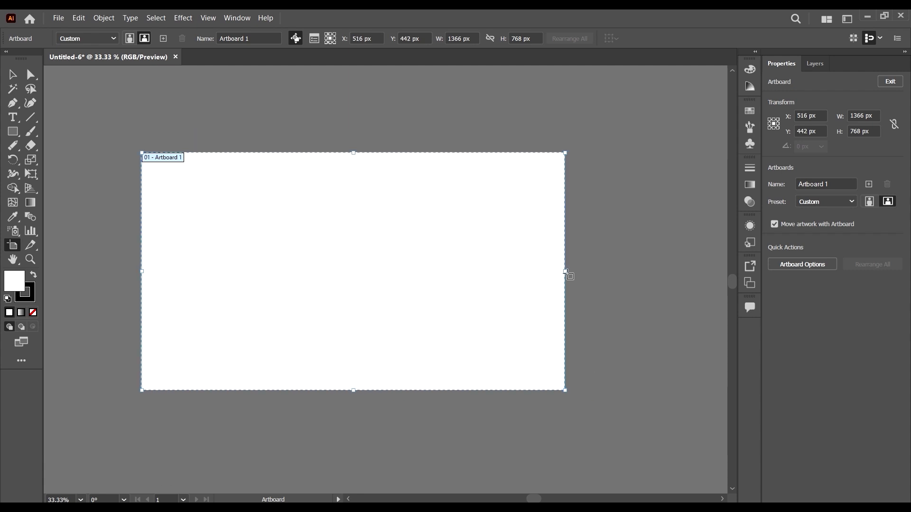
left_click_drag(565, 272, 421, 279)
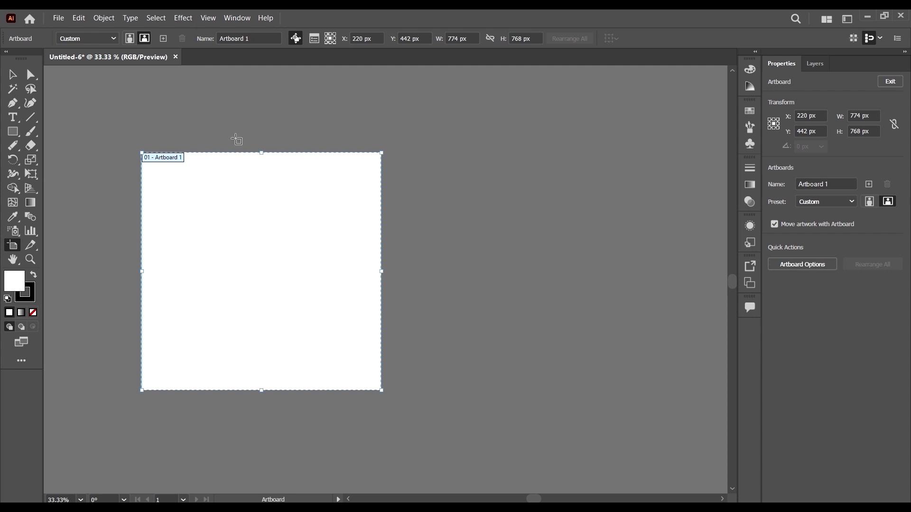
left_click_drag(237, 185, 423, 209)
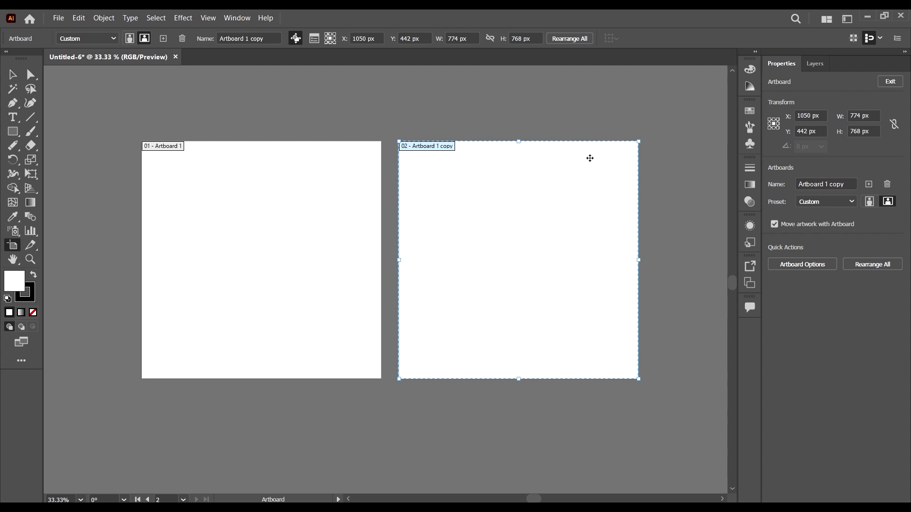
left_click(12, 75)
left_click(237, 104)
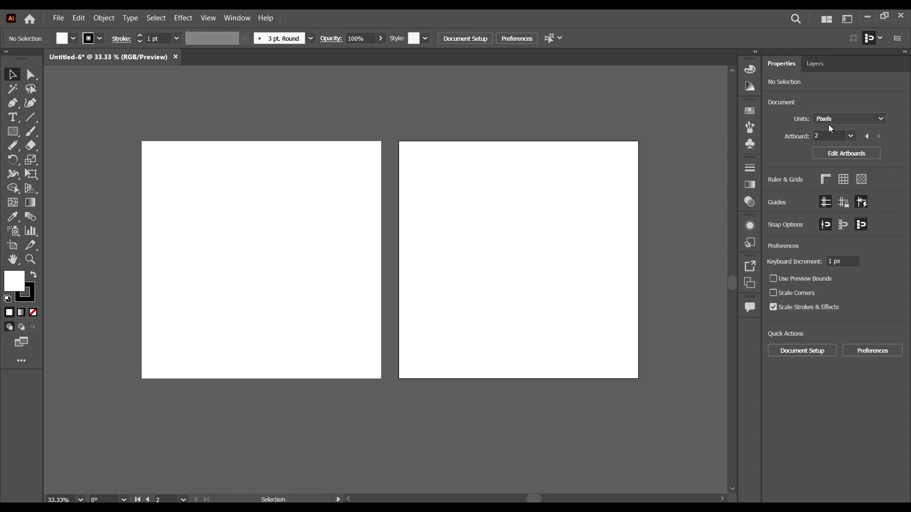
Switch between artboards 1 and 2 via the Properties artboard field, list and arrows.
left_click(819, 138)
key("Return")
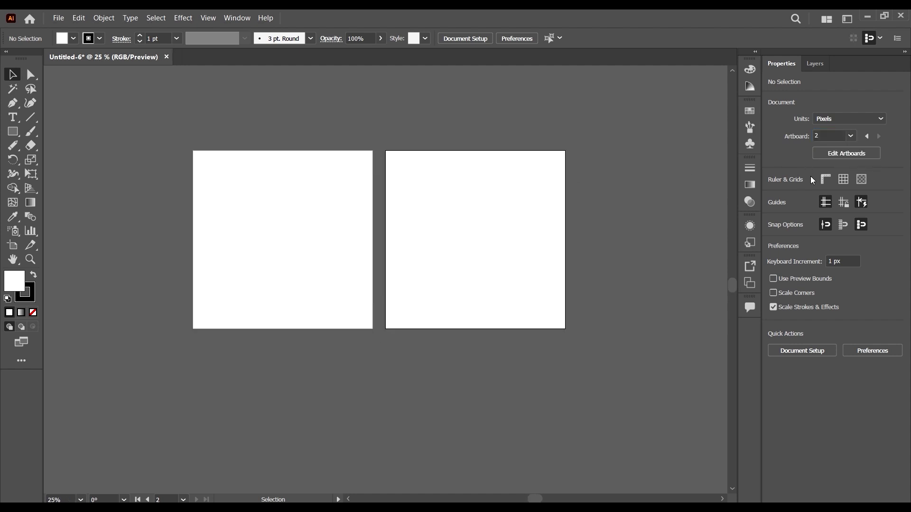
left_click(850, 136)
left_click(860, 150)
left_click(851, 137)
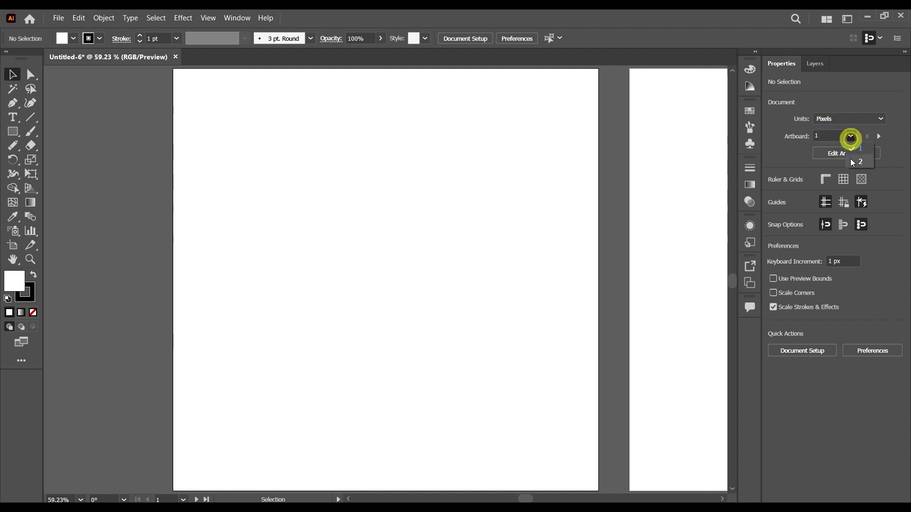
left_click(859, 162)
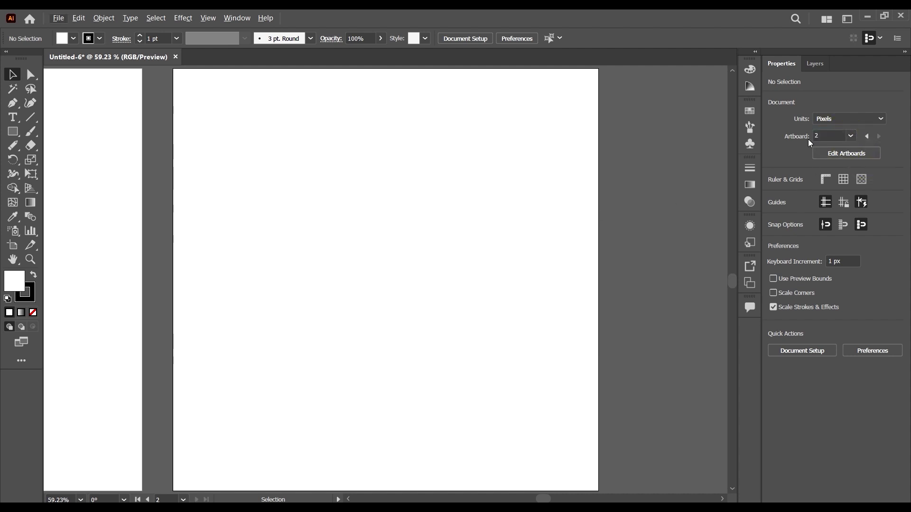
left_click(867, 136)
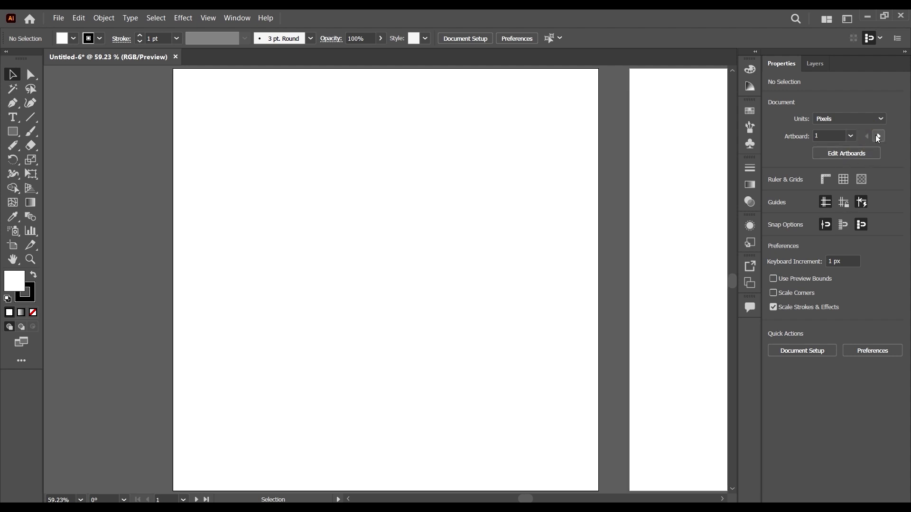
left_click(878, 136)
left_click(866, 137)
left_click(878, 137)
left_click(866, 137)
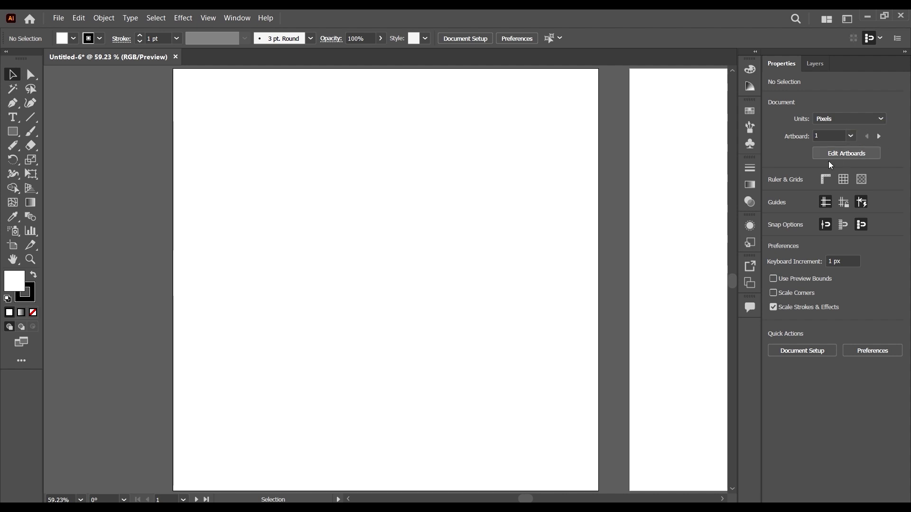
Show both artboards side by side, make artboard 2 active, and open the Window menu.
scroll(328, 244, "down", 3)
scroll(531, 235, "up", 1)
left_click(557, 165)
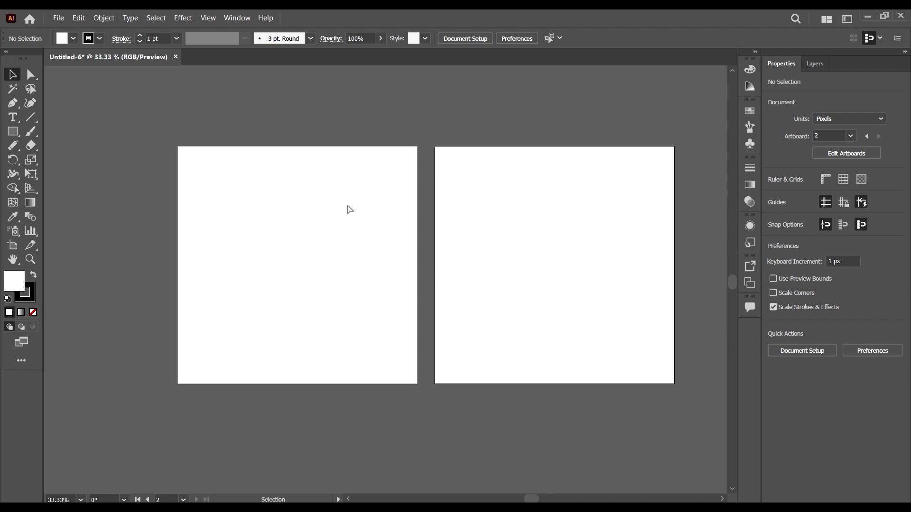
scroll(633, 242, "right", 2)
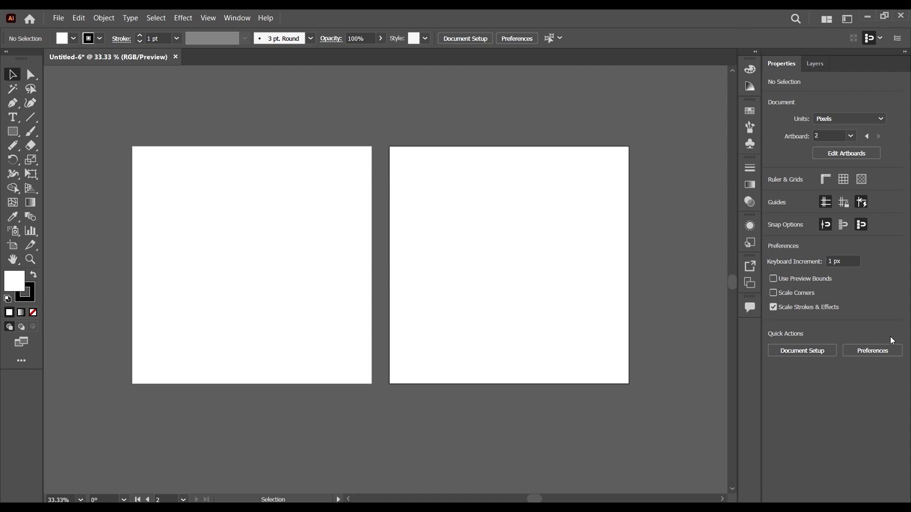
scroll(291, 260, "down", 1)
scroll(155, 185, "left", 1)
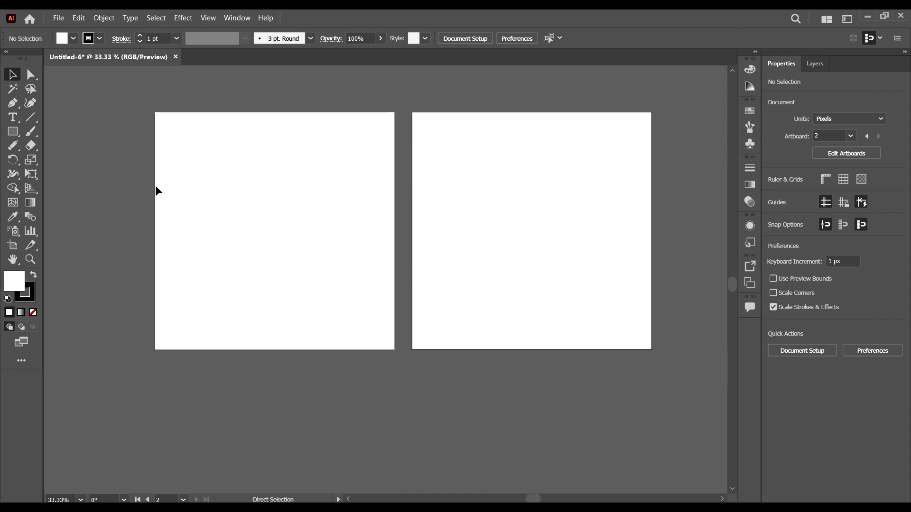
scroll(149, 138, "up", 1)
scroll(234, 190, "up", 1)
scroll(235, 192, "up", 1)
scroll(235, 192, "right", 1)
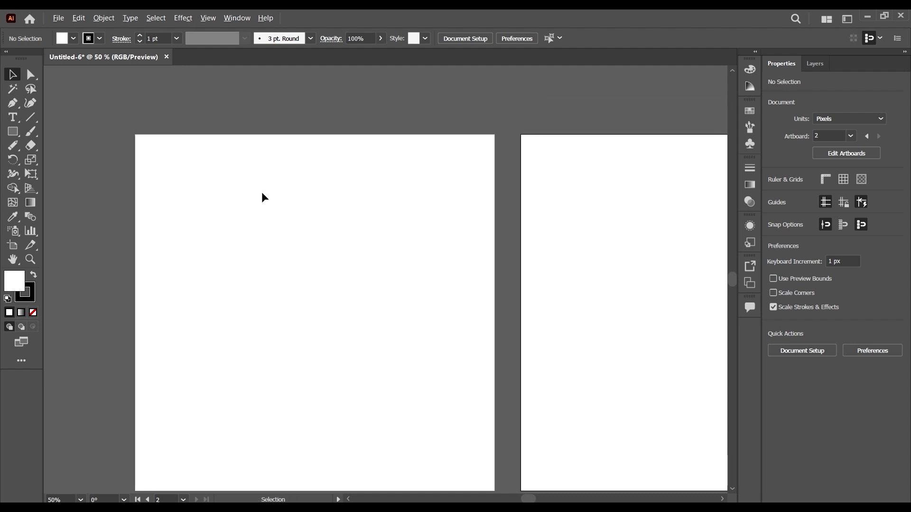
scroll(263, 197, "down", 1)
left_click(250, 19)
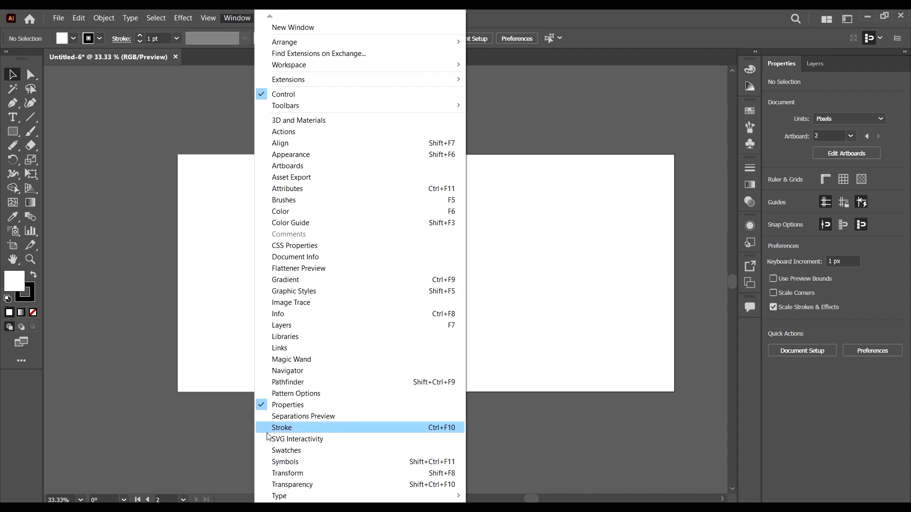
scroll(278, 488, "down", 3)
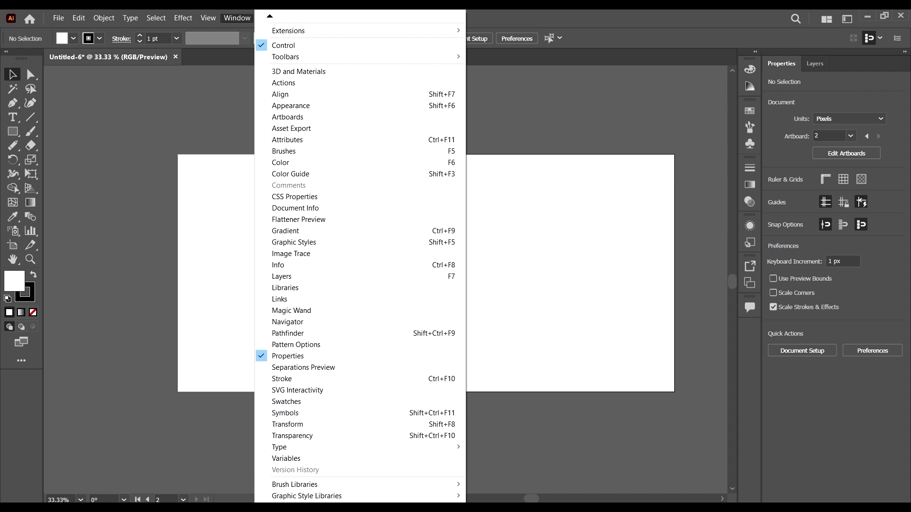
scroll(361, 261, "down", 2)
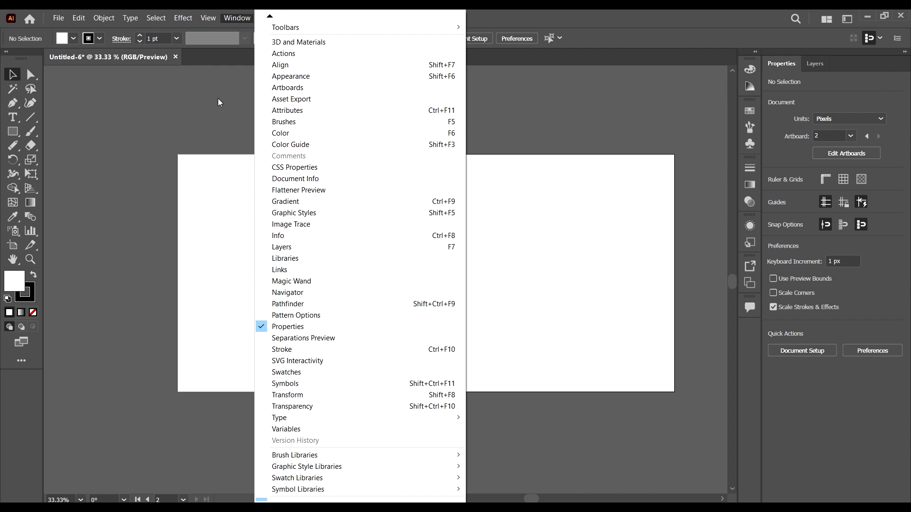
Toggle the Brushes, Swatches, Color Guide and Color panels from the dock.
left_click(312, 122)
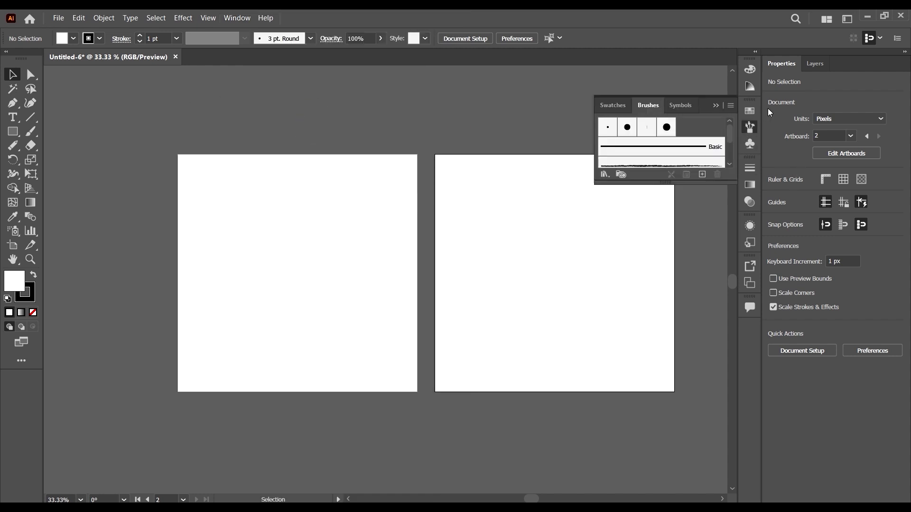
left_click(750, 126)
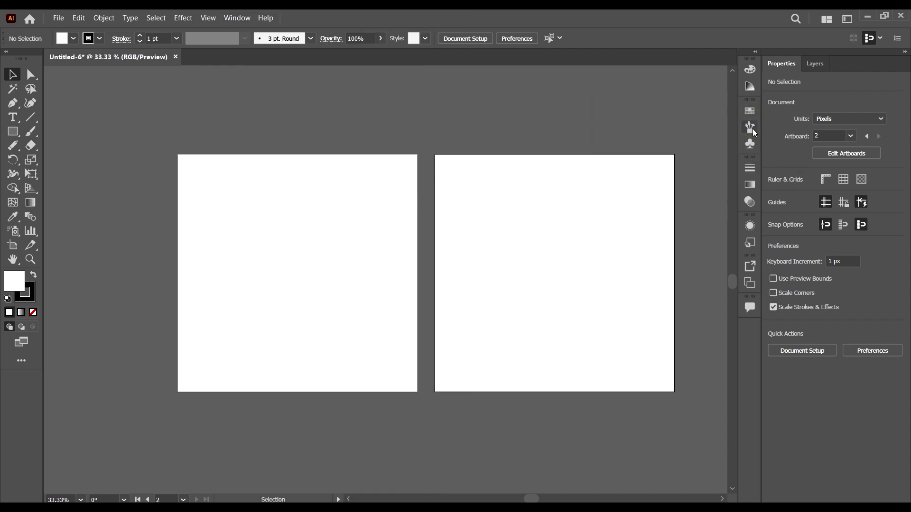
left_click(750, 127)
left_click(750, 127)
left_click(751, 111)
left_click(752, 111)
left_click(748, 88)
left_click(751, 70)
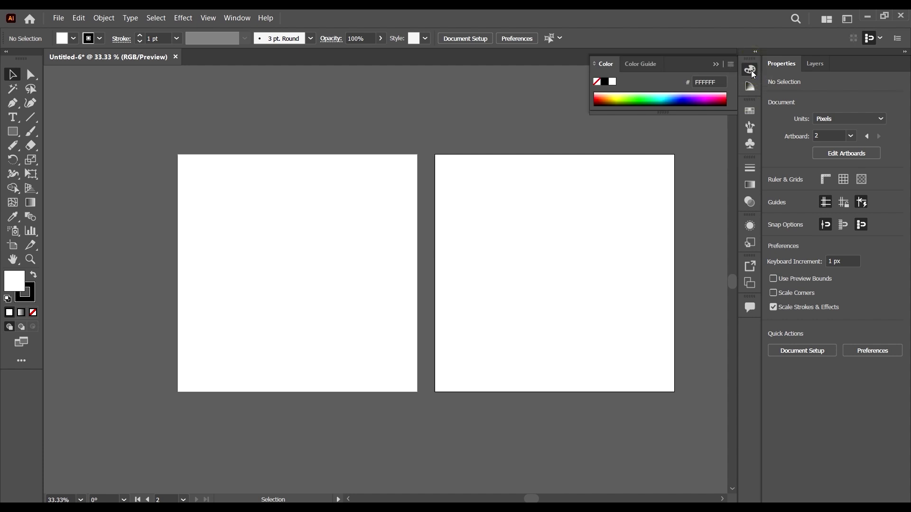
left_click(750, 71)
left_click(749, 71)
left_click(645, 64)
left_click(749, 69)
left_click(752, 87)
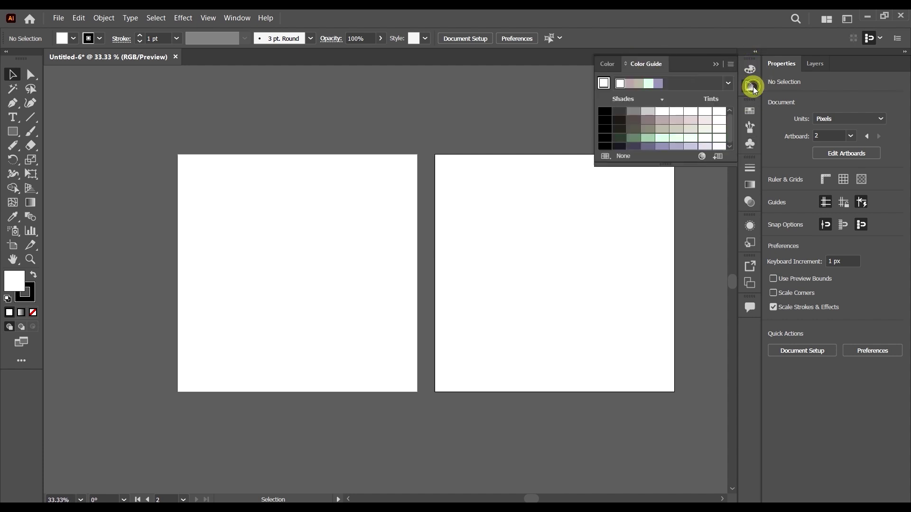
Preview Swatches, Brushes, Symbols, Stroke, Gradient, Transparency, Appearance, Graphic Styles and Asset Export panels.
left_click(749, 110)
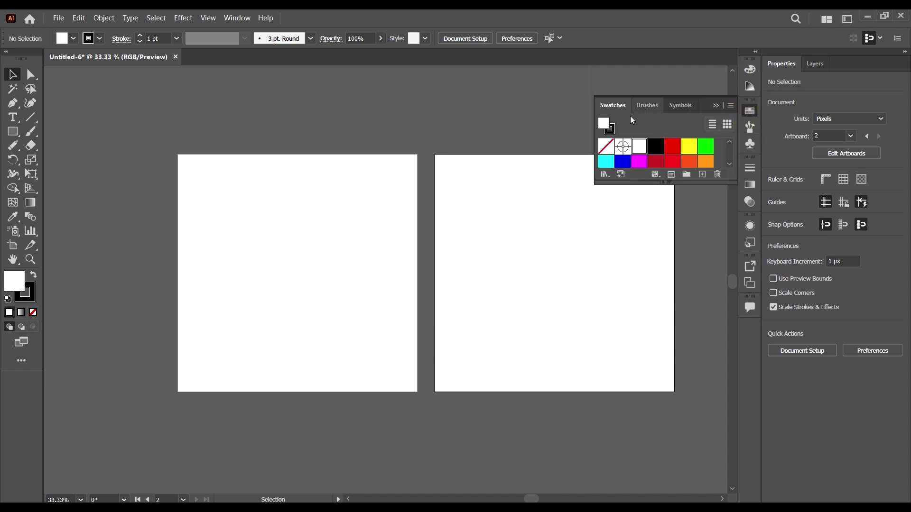
left_click(648, 107)
left_click(681, 105)
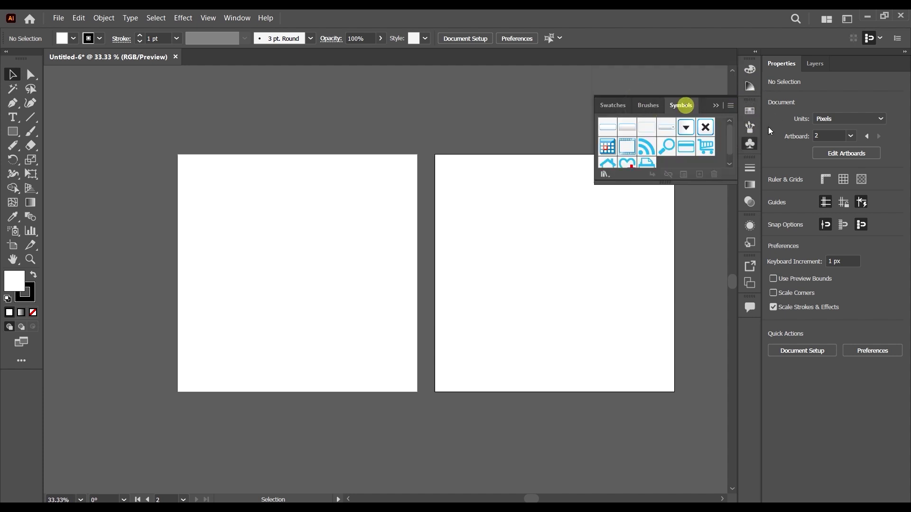
left_click(750, 170)
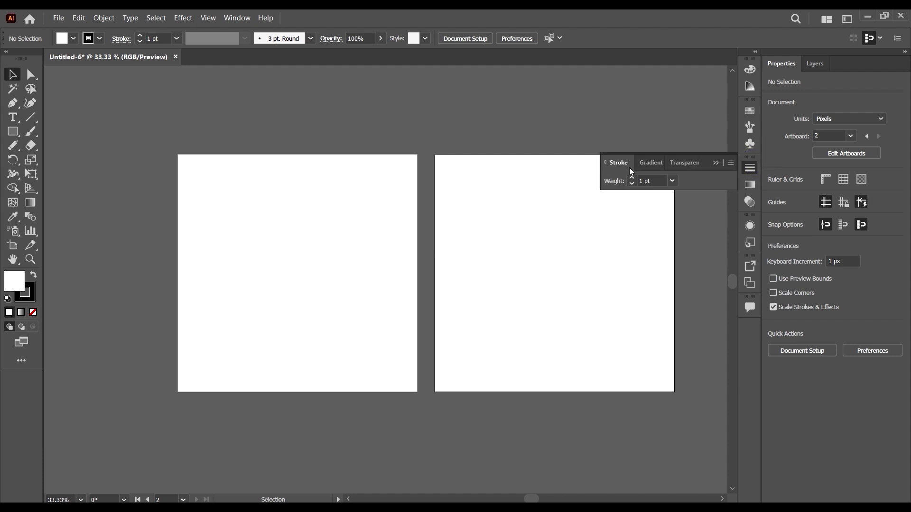
left_click(655, 163)
left_click(683, 162)
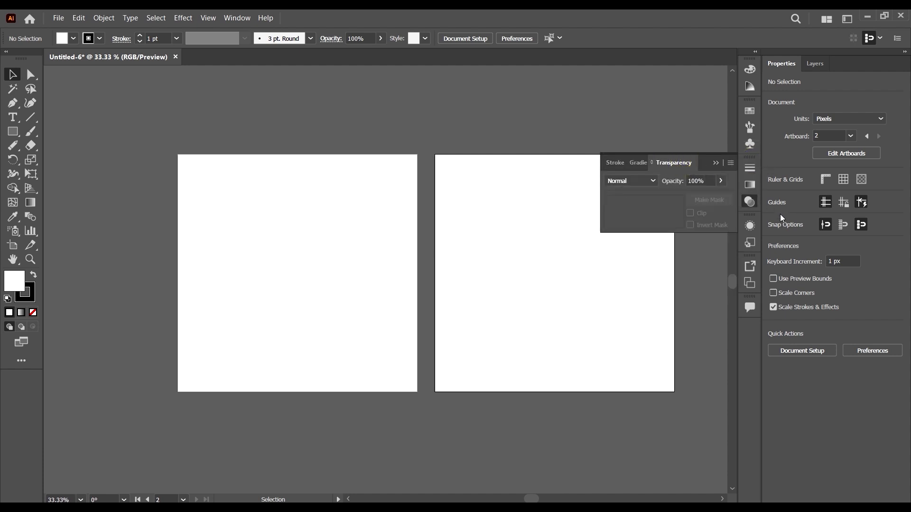
left_click(750, 225)
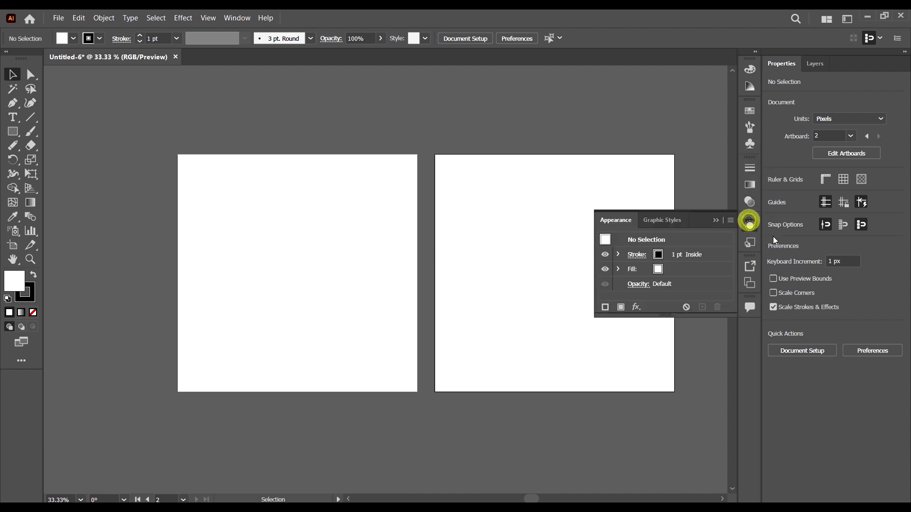
left_click(676, 220)
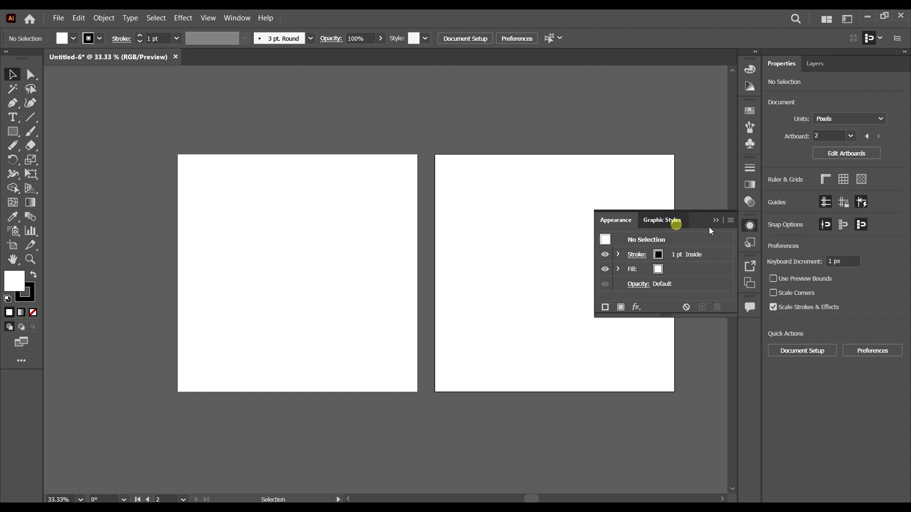
left_click(750, 266)
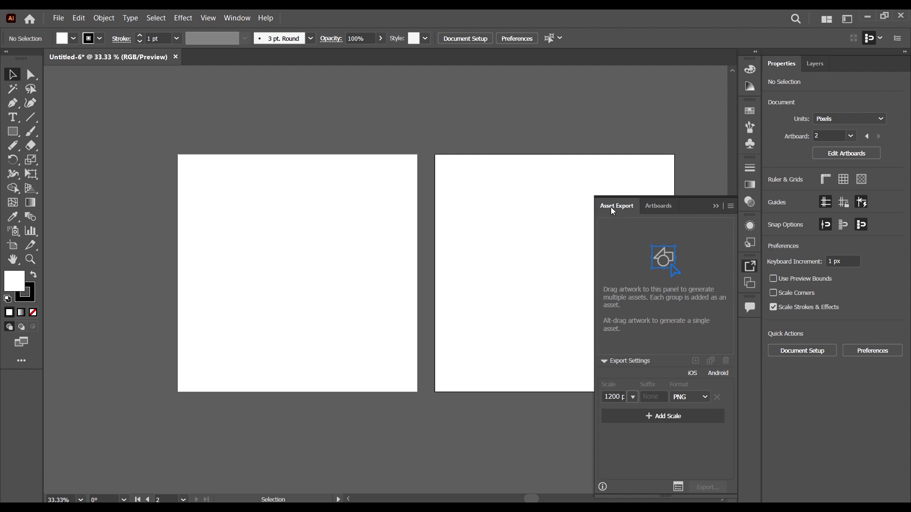
View and collapse the Artboards panel, then float the Comments panel and close it.
left_click(659, 207)
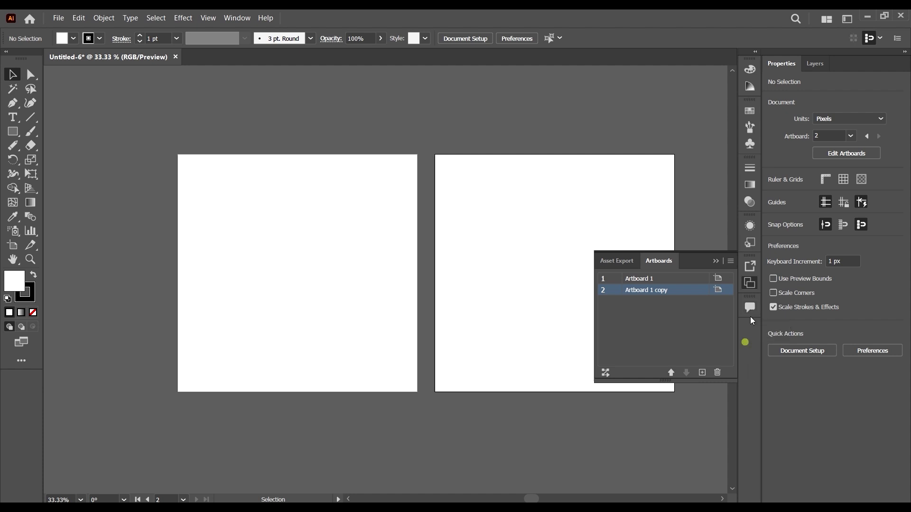
left_click(649, 177)
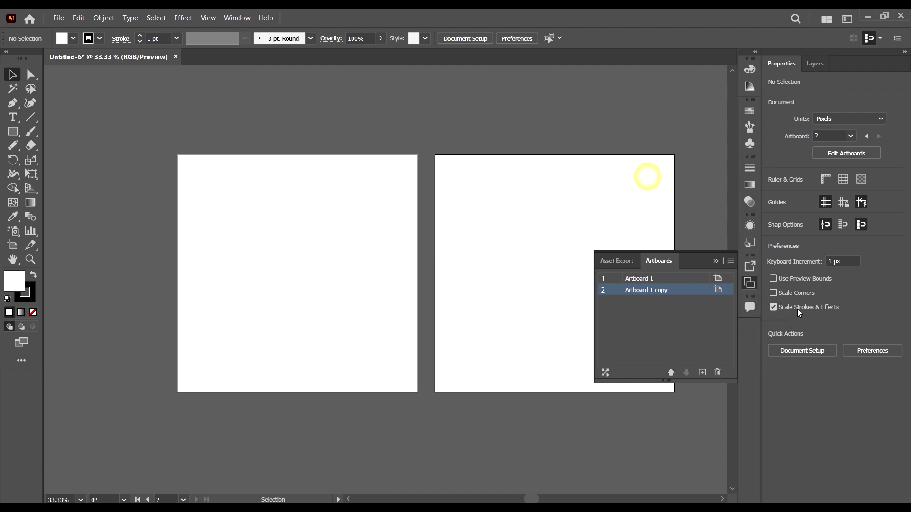
left_click(715, 261)
left_click_drag(752, 309, 603, 323)
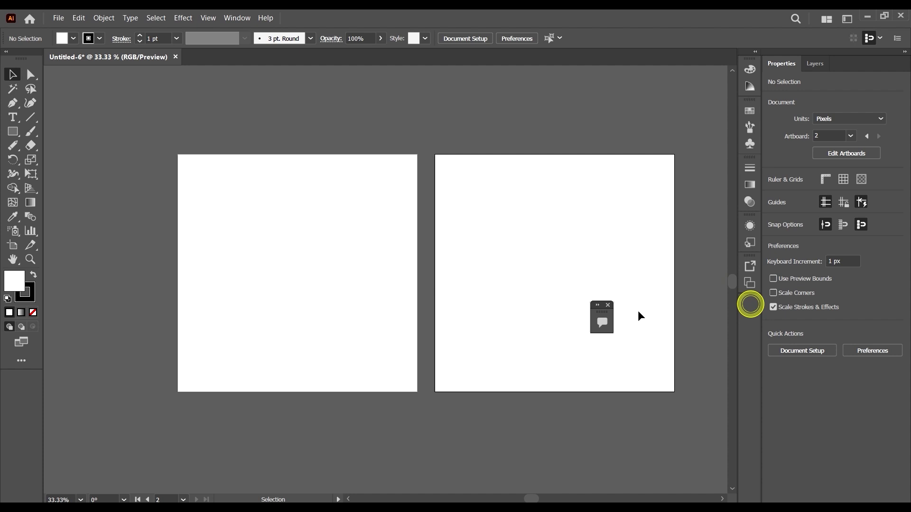
left_click(602, 321)
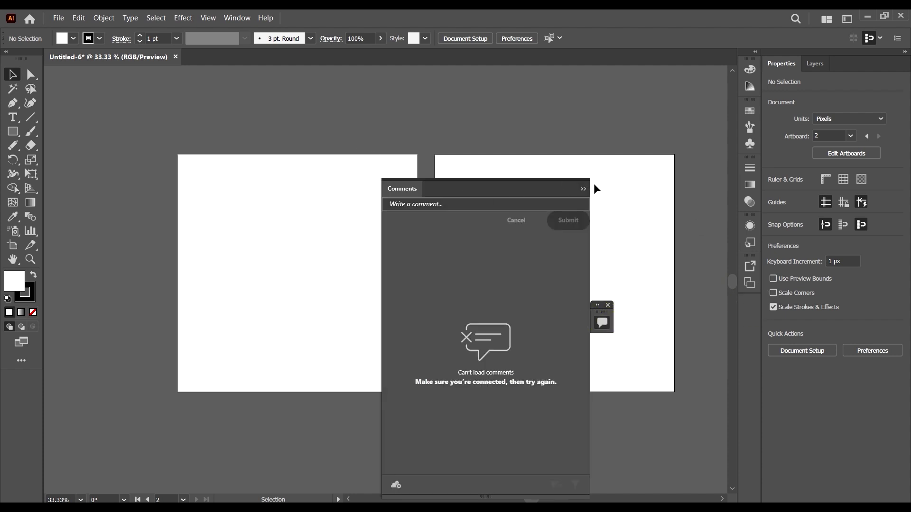
left_click_drag(519, 191, 556, 145)
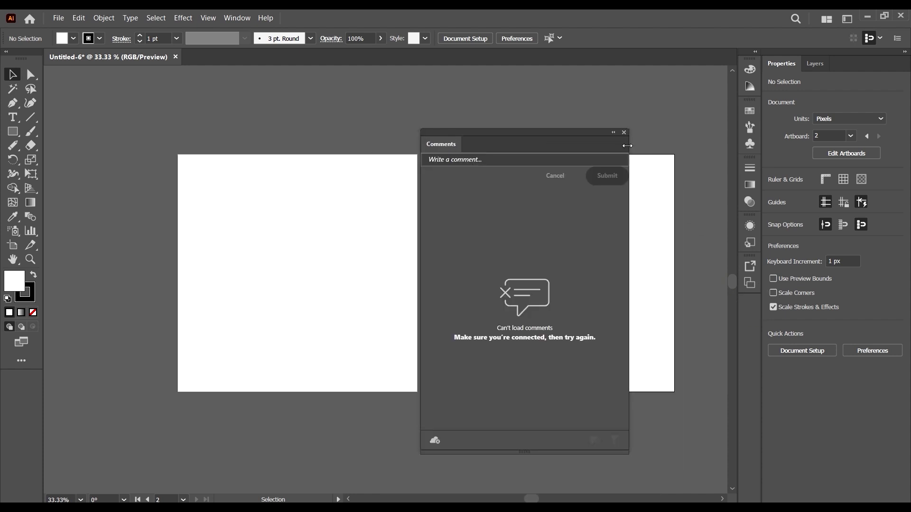
left_click(624, 131)
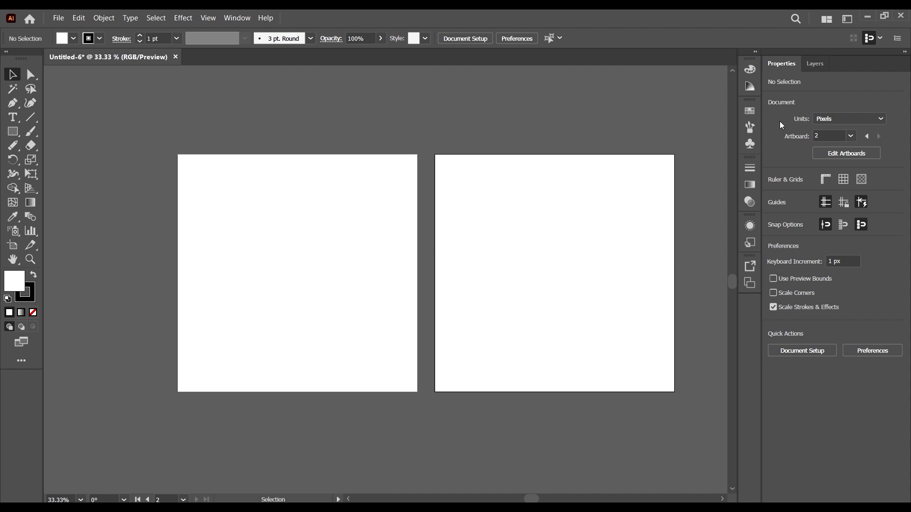
scroll(425, 238, "right", 1)
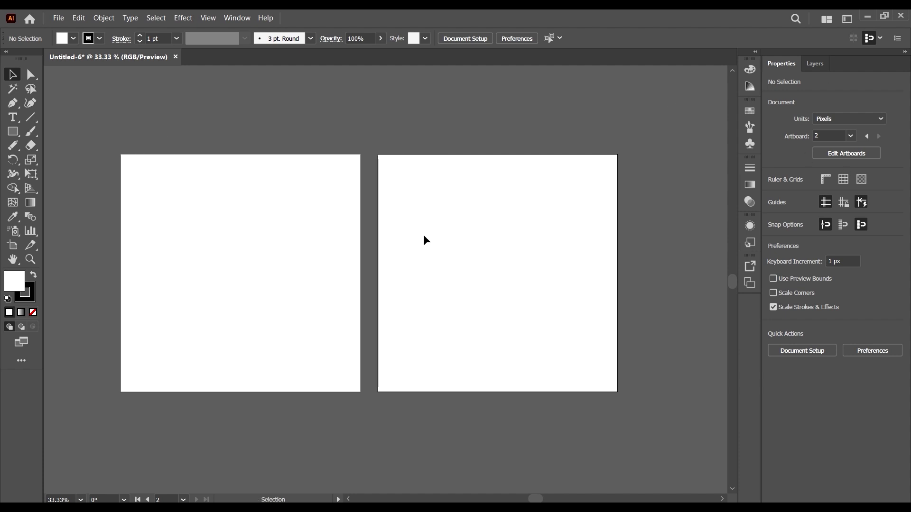
scroll(484, 216, "down", 1)
scroll(483, 212, "up", 1)
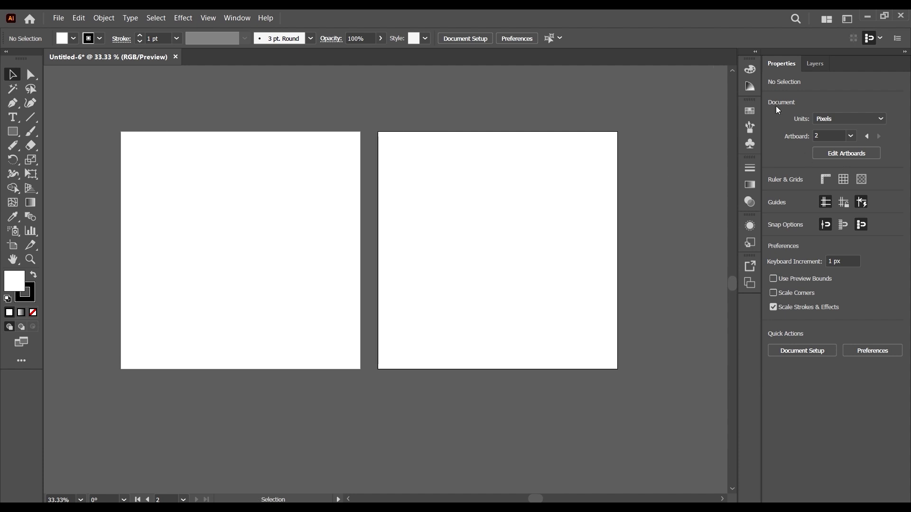
left_click(823, 65)
left_click(781, 64)
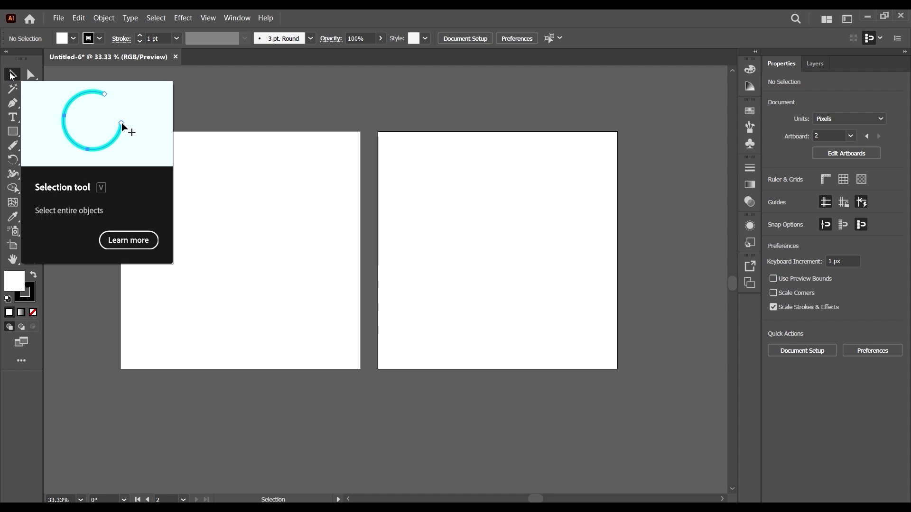
Draw a large rectangle on artboard 1 and a small one near its top-left.
left_click(13, 131)
left_click_drag(220, 208, 352, 320)
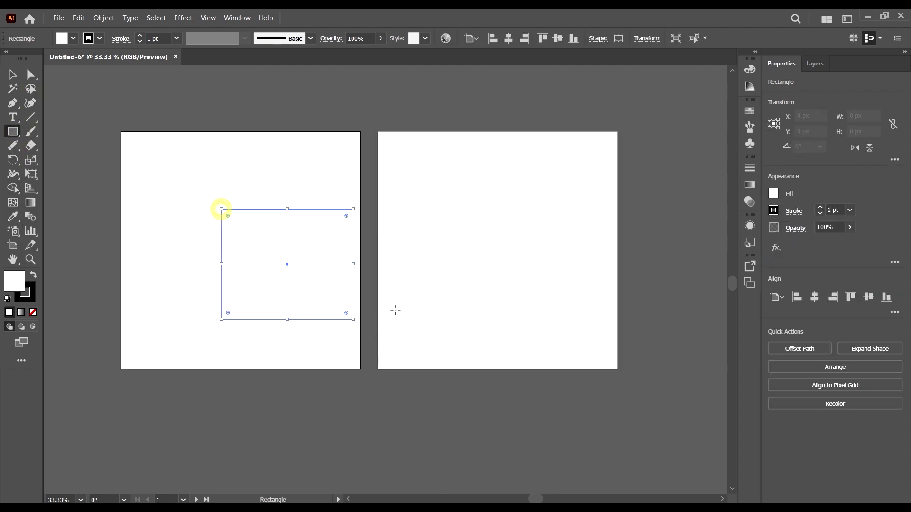
mouse_move(76, 100)
left_mouse_down()
mouse_move(159, 125)
mouse_move(181, 88)
mouse_move(145, 114)
left_mouse_up()
Move both rectangles onto the pasteboard left of artboard 1, shrinking and stacking them.
left_click(12, 75)
left_click(251, 86)
left_click_drag(294, 272, 126, 373)
scroll(268, 367, "left", 3)
scroll(268, 366, "left", 2)
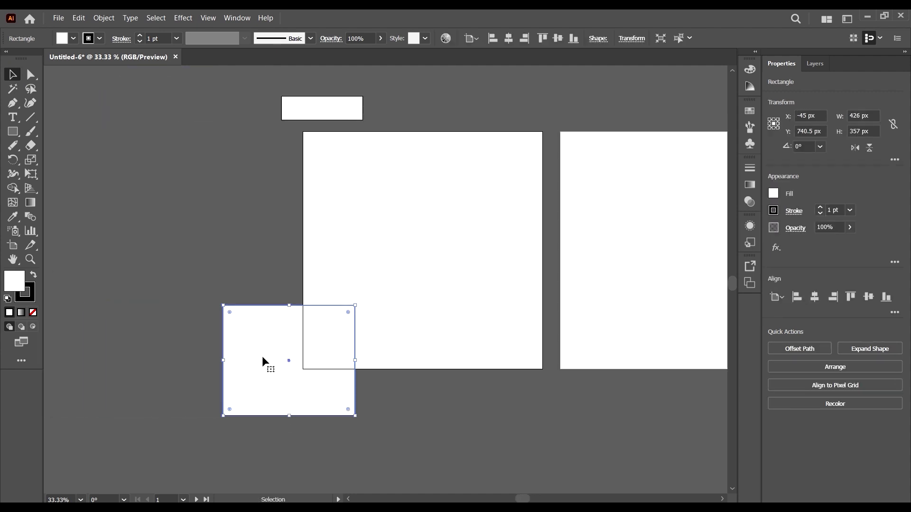
scroll(262, 358, "up", 1)
left_click_drag(262, 358, 193, 297)
scroll(325, 255, "down", 1)
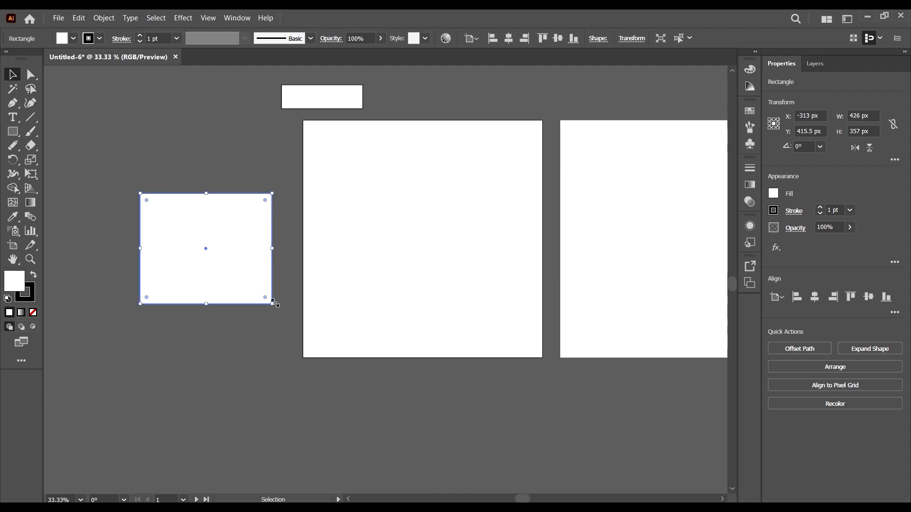
left_click_drag(275, 303, 223, 244)
left_click_drag(304, 96, 183, 121)
With Direct Selection, drag the upper rectangle's bottom-right anchor down and outward.
left_click(303, 196)
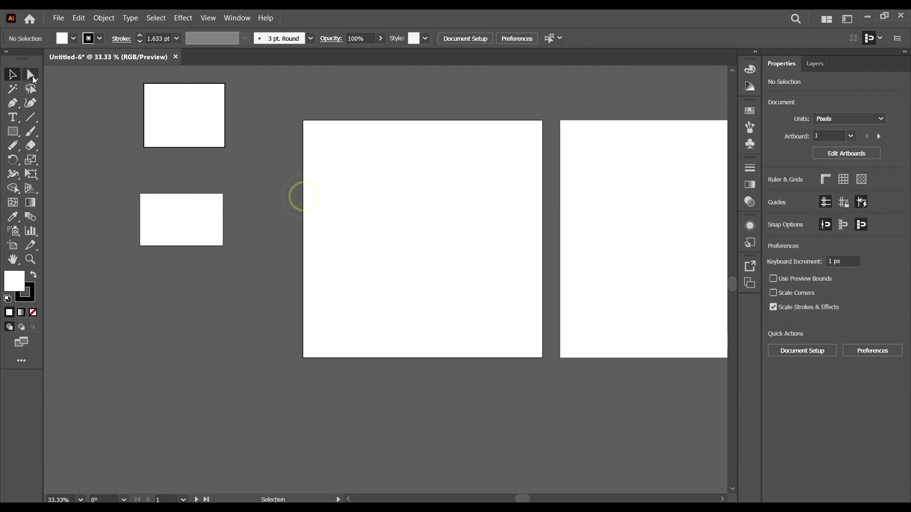
left_click(30, 75)
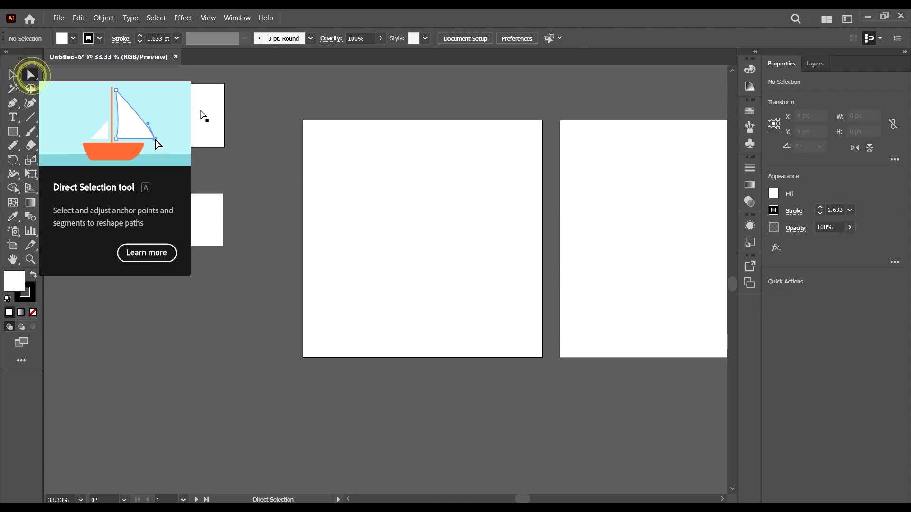
left_click_drag(238, 171, 91, 127)
left_click(194, 182)
Reset the rounded corner to a sharp 0 px corner, then return to Selection and deselect.
left_click(240, 152)
left_click(181, 112)
left_click_drag(181, 112, 248, 183)
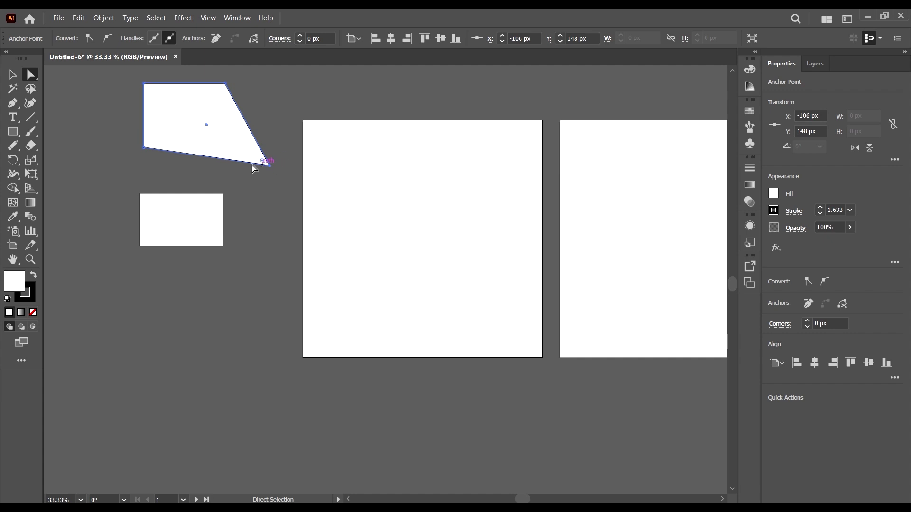
left_click(222, 247)
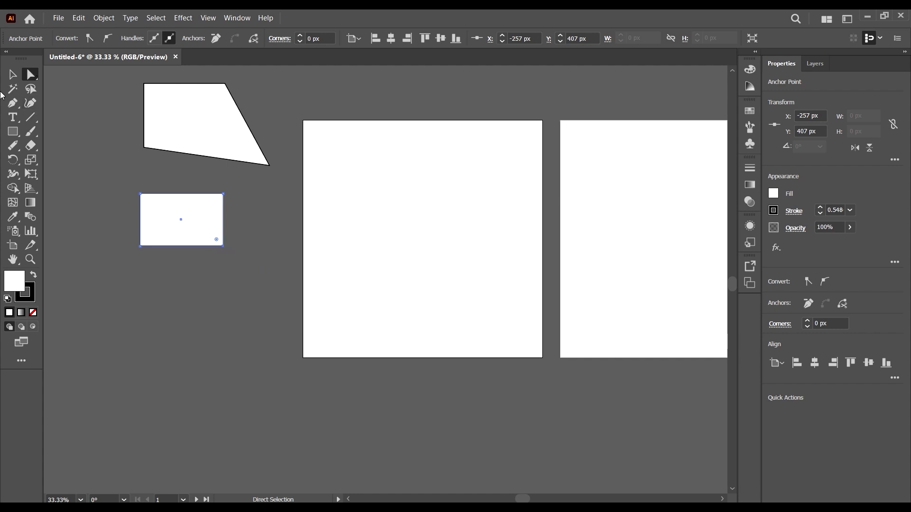
left_click(12, 75)
left_click(73, 81)
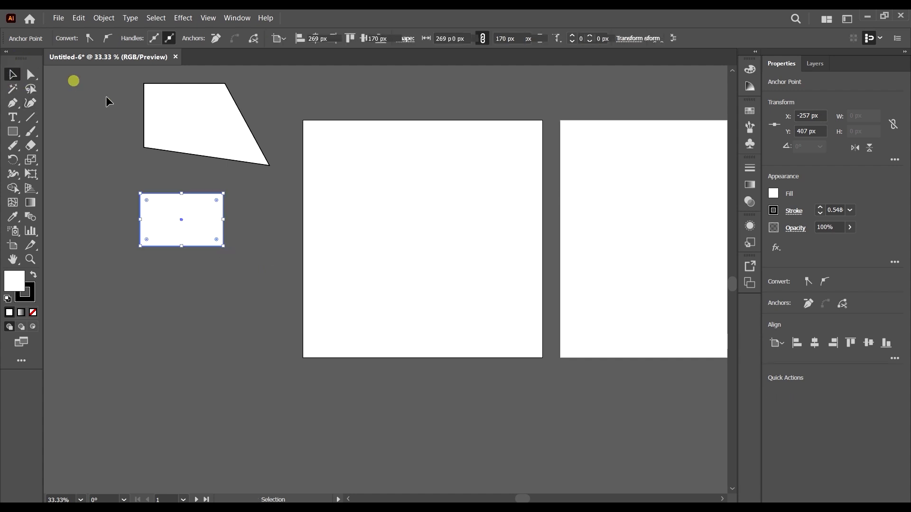
Browse the All Tools drawer and look at the toolbar options list.
left_click(21, 361)
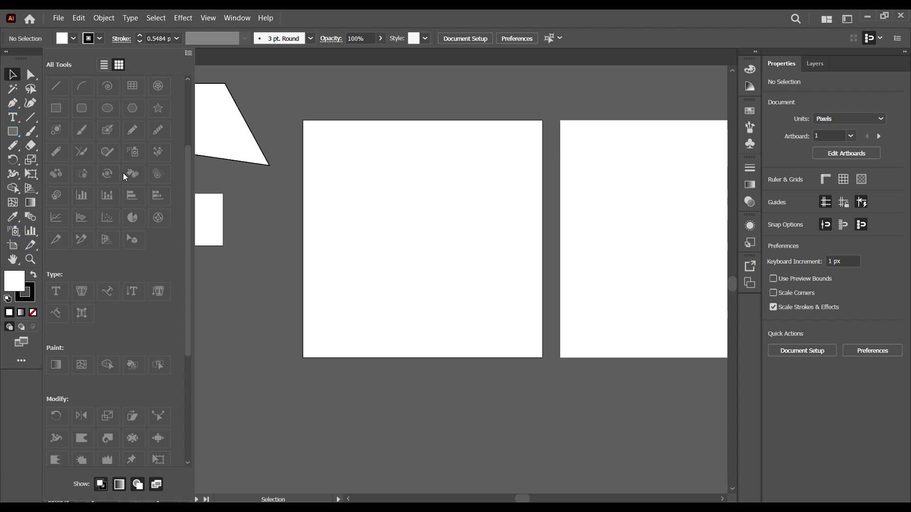
scroll(121, 142, "down", 10)
scroll(95, 98, "up", 15)
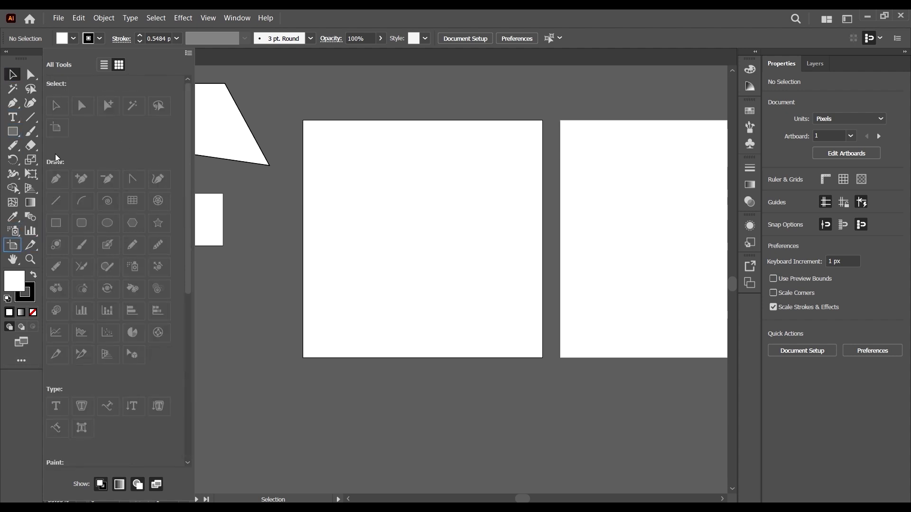
scroll(79, 261, "down", 5)
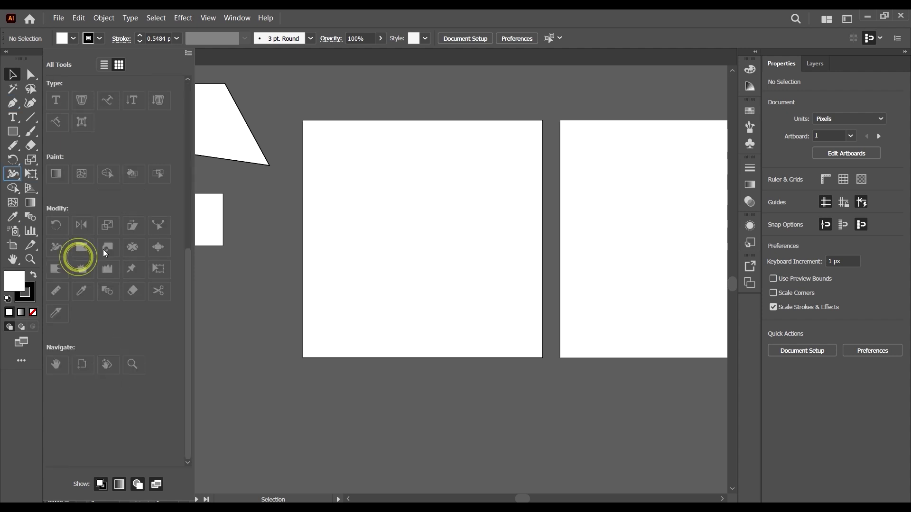
scroll(116, 346, "up", 5)
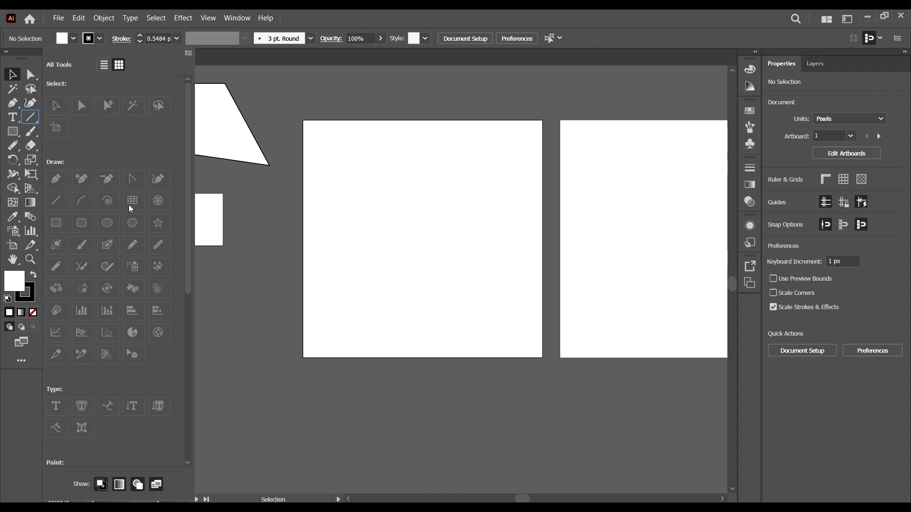
scroll(122, 159, "down", 5)
scroll(141, 92, "up", 5)
left_click(189, 54)
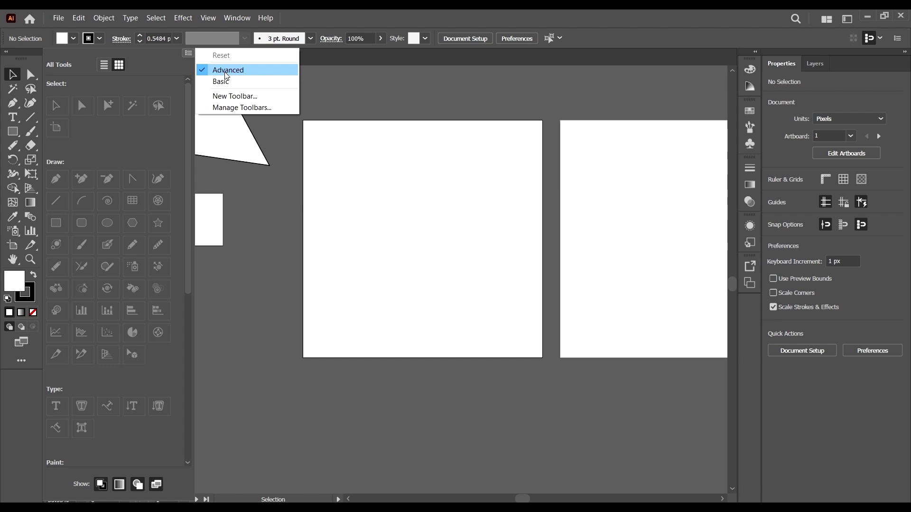
left_click(116, 160)
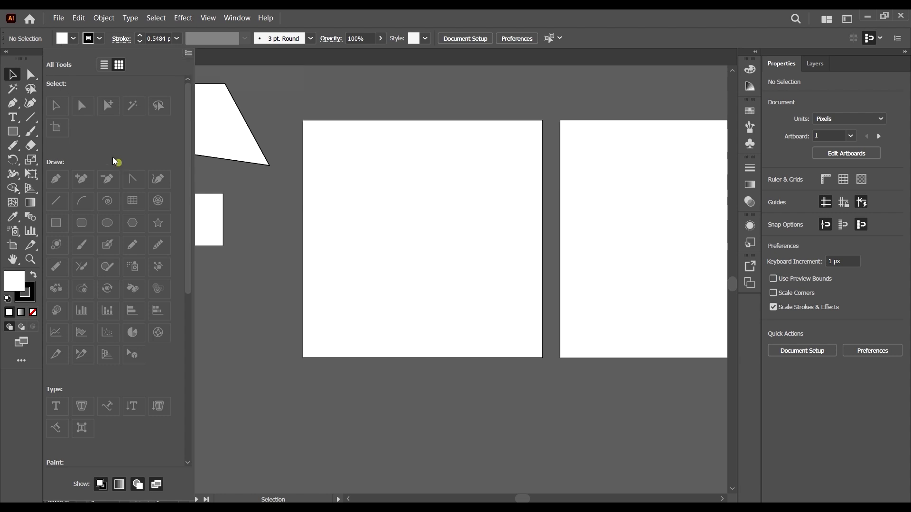
Switch the toolbar to the Basic tool set and browse its full tool list.
scroll(138, 249, "down", 5)
left_click(189, 53)
left_click(221, 82)
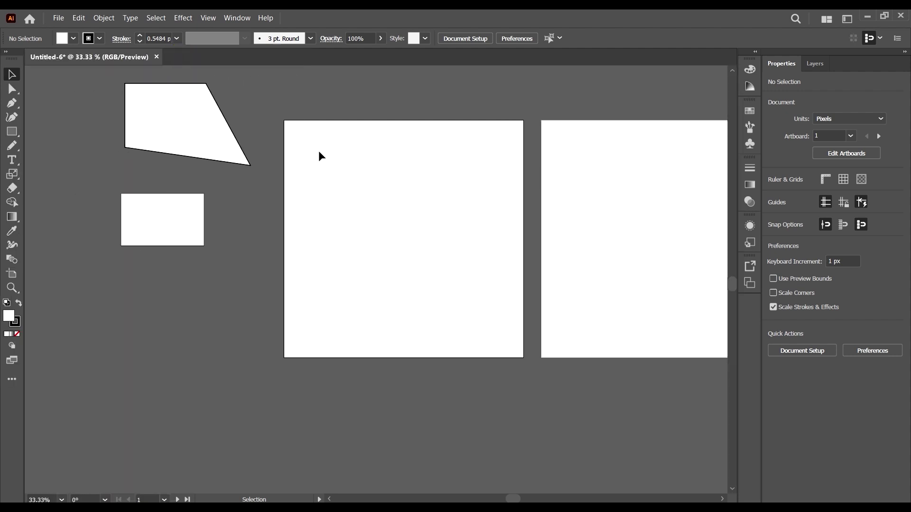
left_click(14, 382)
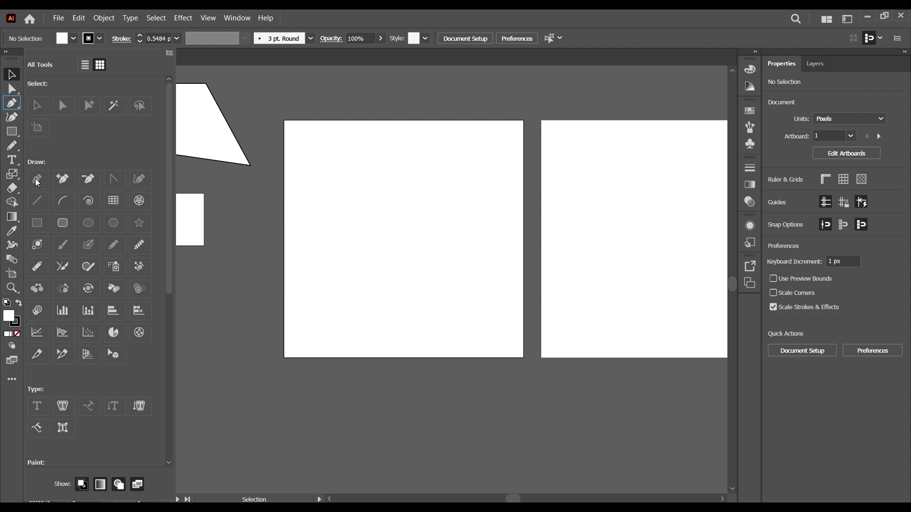
scroll(104, 195, "down", 5)
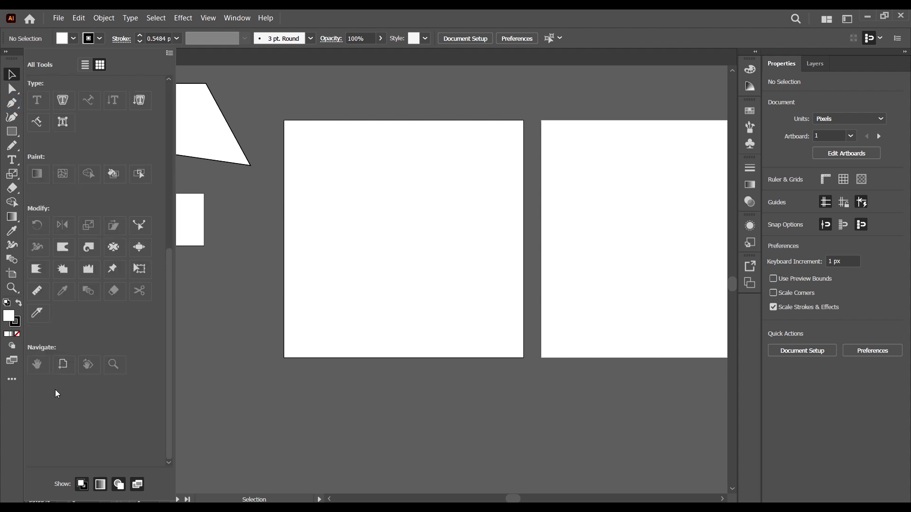
left_click(11, 379)
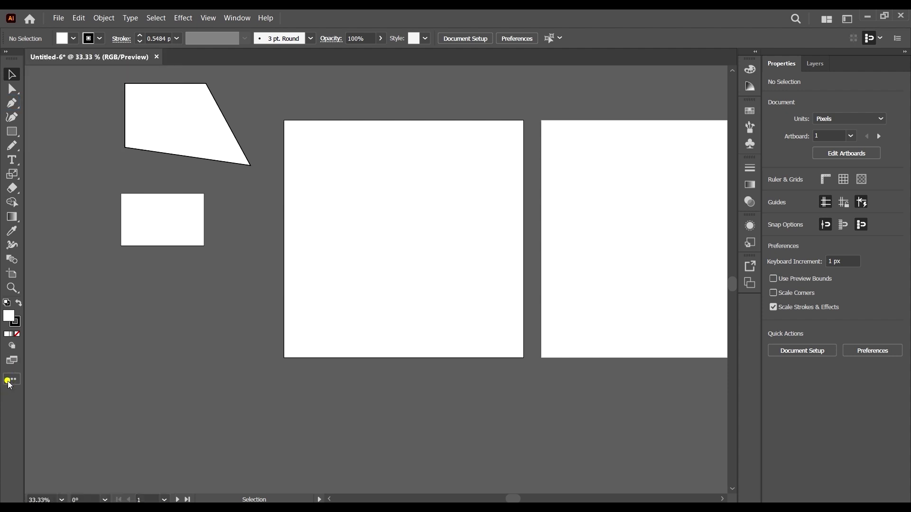
left_click(12, 379)
scroll(156, 77, "up", 5)
Switch back to the Advanced tool set and reopen the toolbar options menu.
left_click(169, 53)
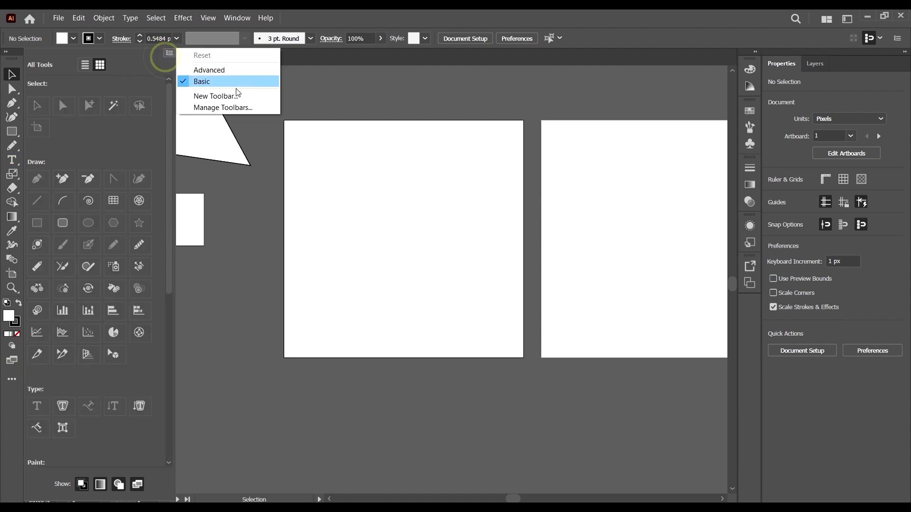
left_click(224, 72)
left_click(188, 53)
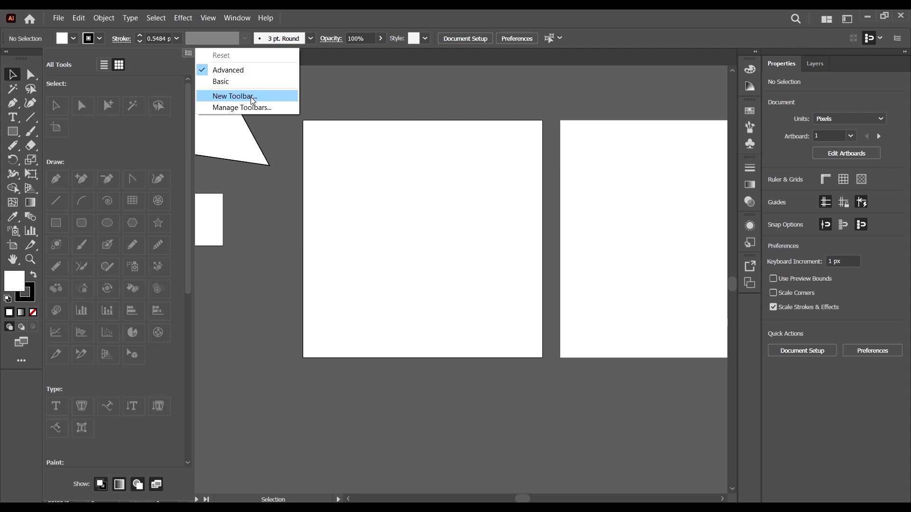
Create a new toolbar named 'My Tool Bar' and drag it beside the main Tools panel.
left_click(231, 99)
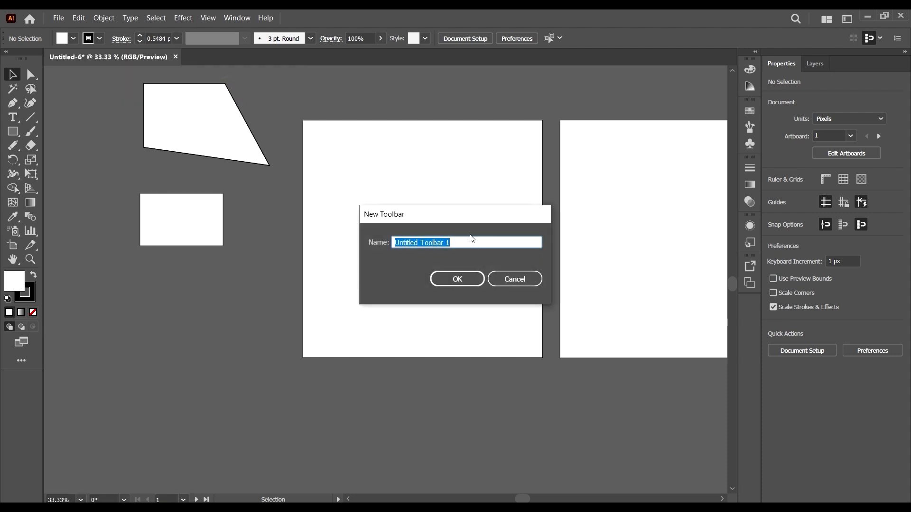
type("Mi")
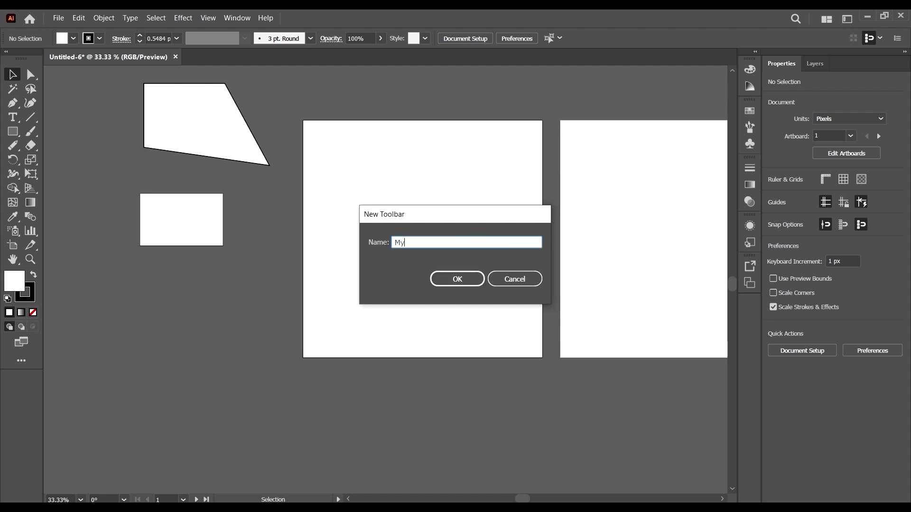
type(" Tool Bar")
left_click(456, 279)
left_click_drag(113, 71, 76, 82)
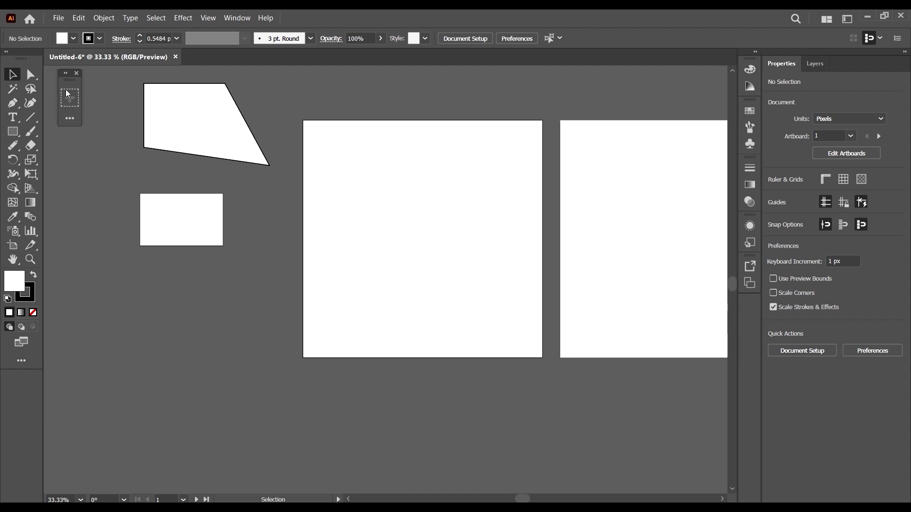
Drag the Selection and Direct Selection tools from the All Tools drawer into My Tool Bar.
left_click(73, 117)
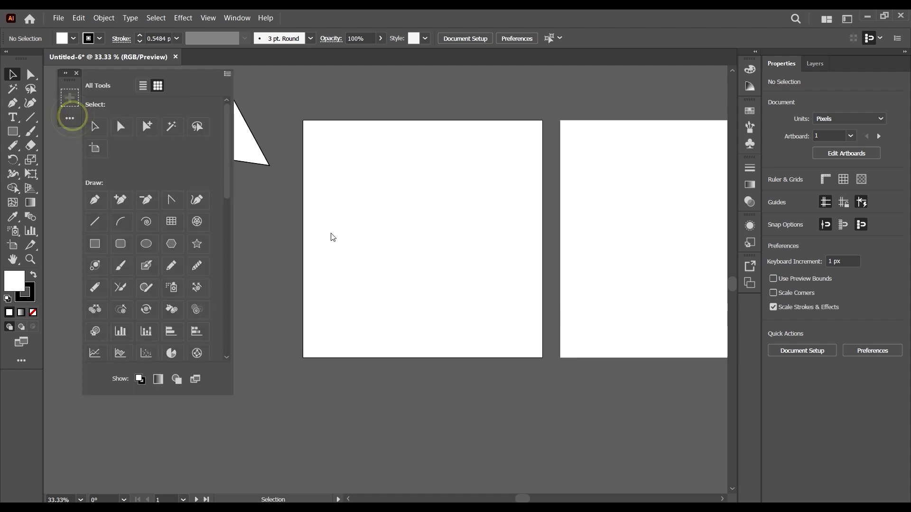
scroll(188, 238, "down", 5)
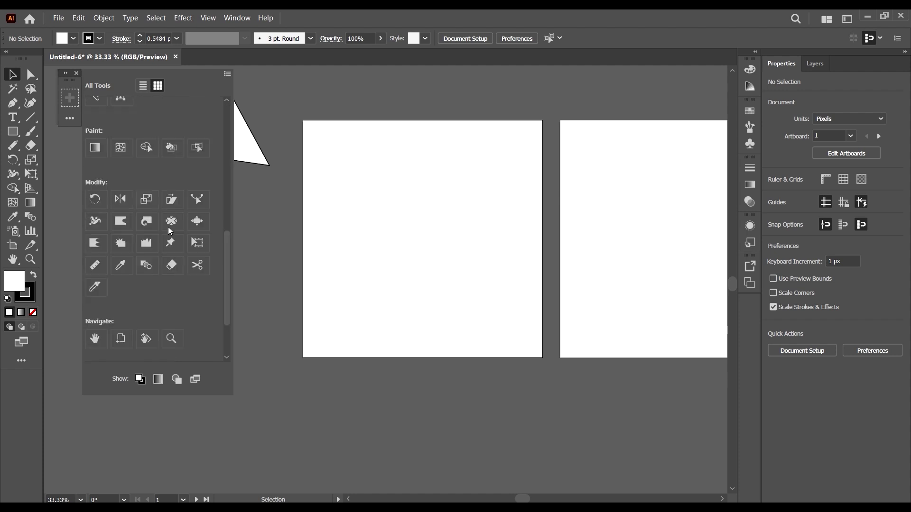
scroll(168, 227, "up", 5)
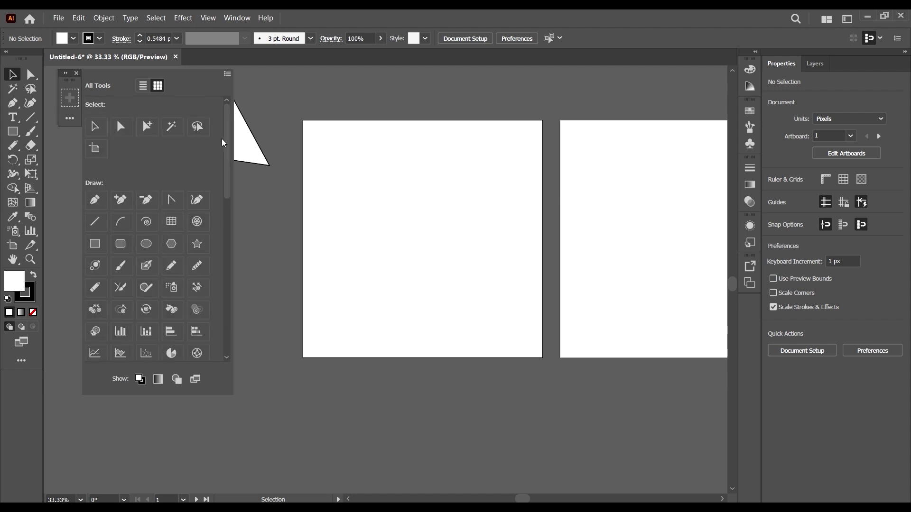
mouse_move(226, 138)
left_mouse_down()
mouse_move(240, 305)
mouse_move(238, 71)
left_mouse_up()
left_click_drag(99, 134, 69, 97)
left_click_drag(125, 129, 71, 112)
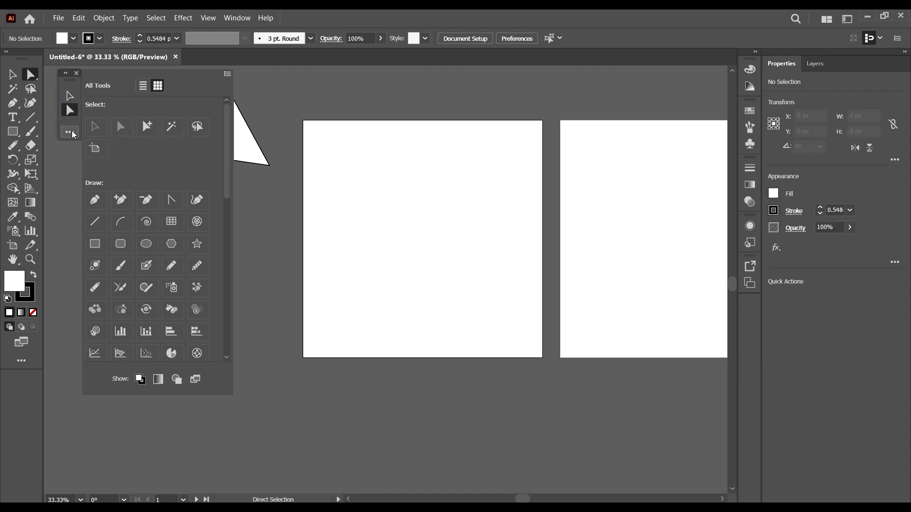
left_click_drag(70, 115, 154, 175)
left_click_drag(122, 131, 70, 97)
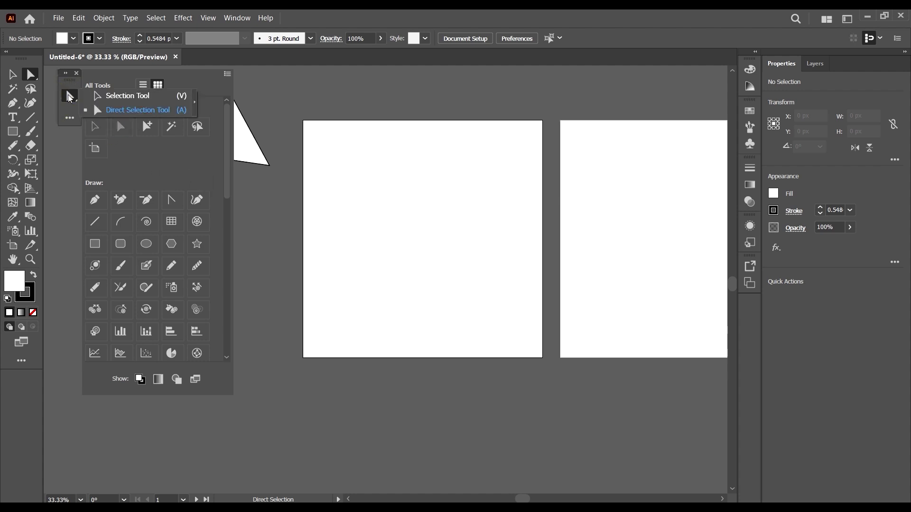
Set My Tool Bar's grouped selection slot to Direct Selection.
left_click(111, 96)
left_click(71, 97)
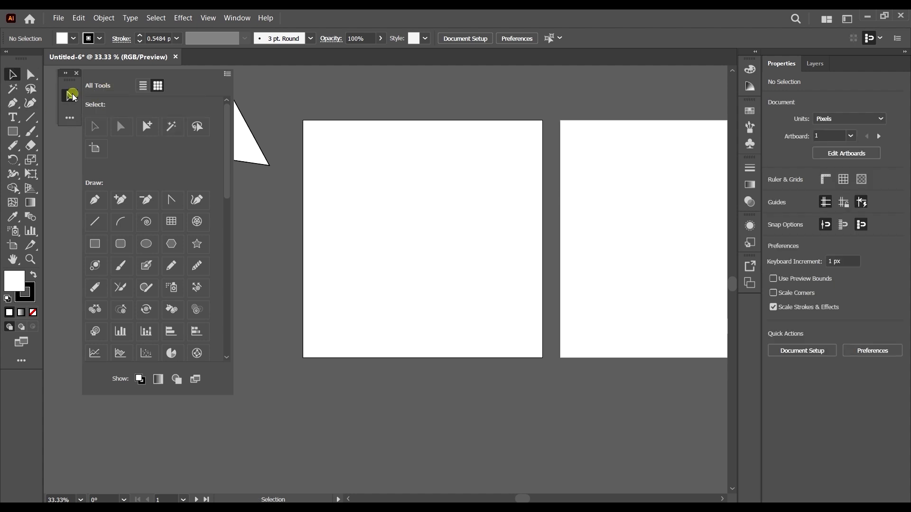
left_click(129, 109)
left_click(70, 97)
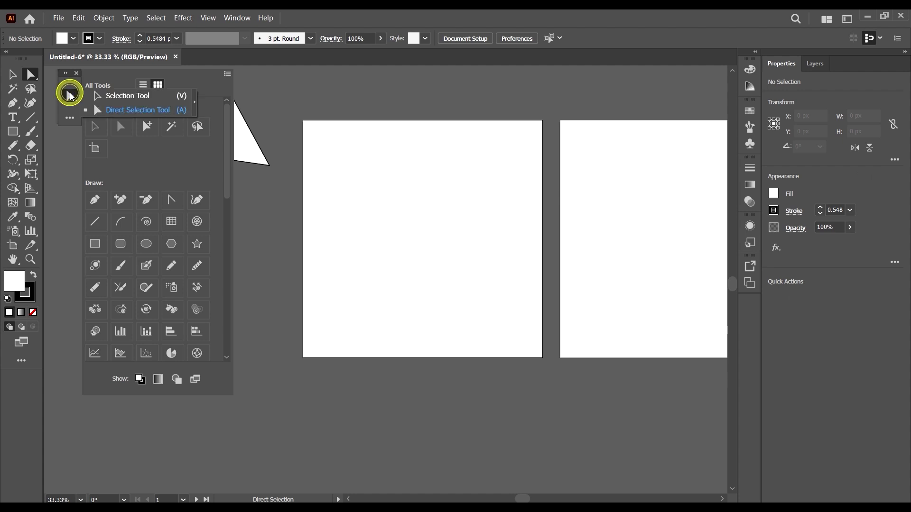
left_click(110, 111)
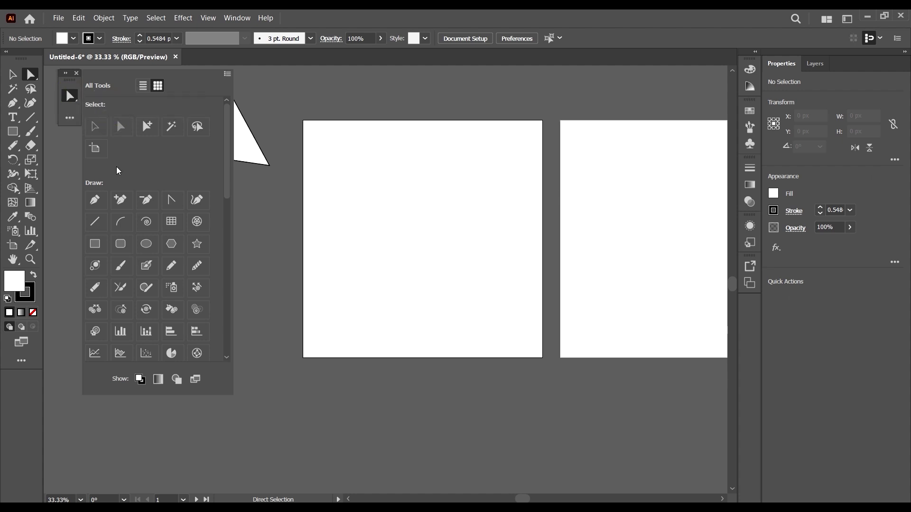
left_click(152, 159)
Add the Pen tool to My Tool Bar.
left_click(225, 74)
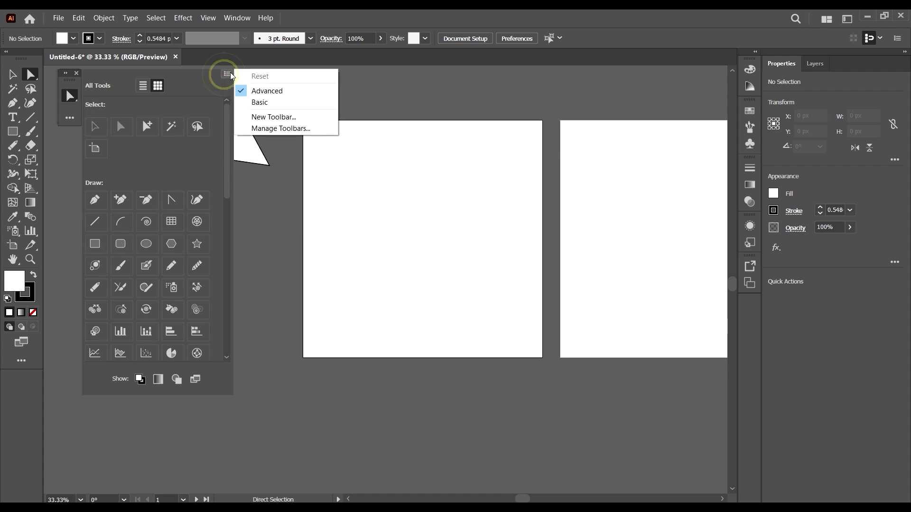
left_click(226, 74)
left_click(226, 75)
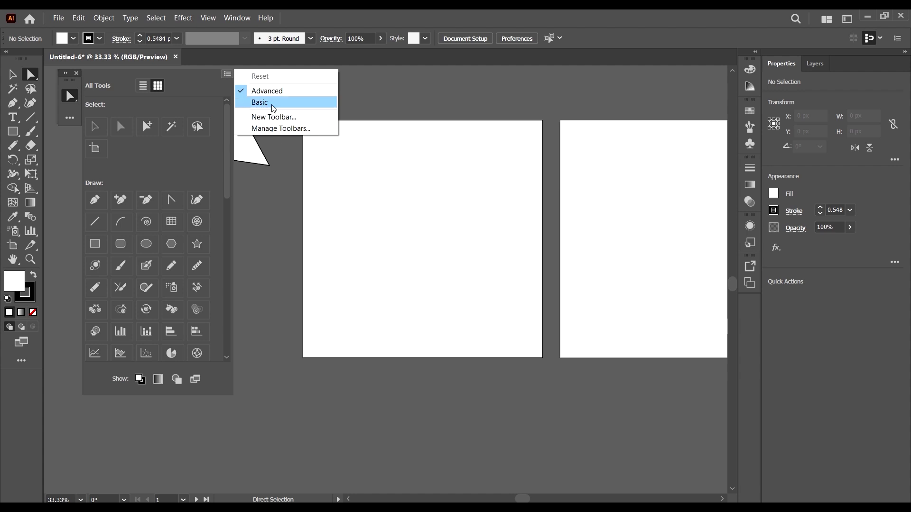
left_click(216, 110)
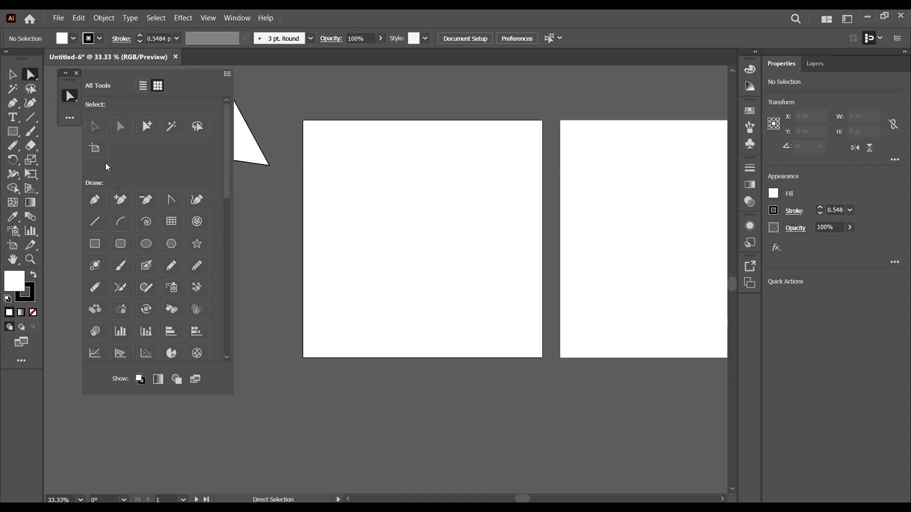
left_click(95, 204)
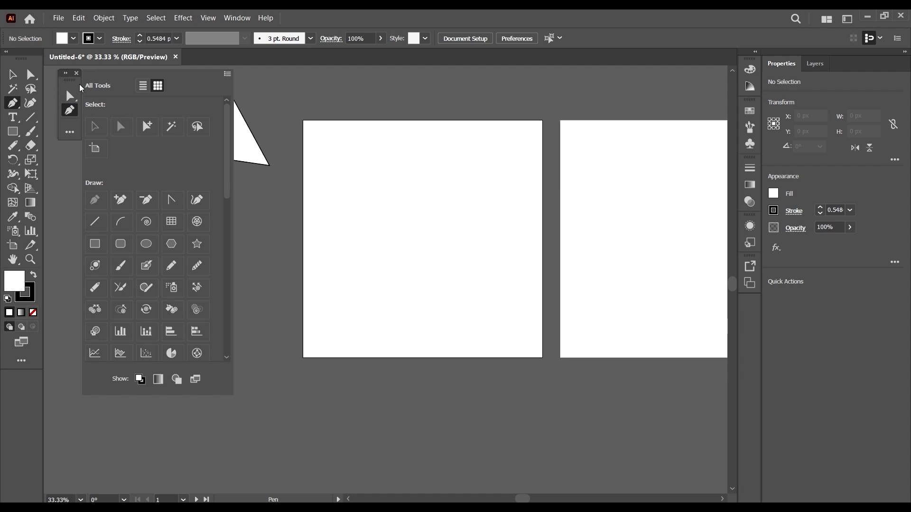
Add the Anchor Point and Rounded Rectangle tools to My Tool Bar.
left_click(121, 204)
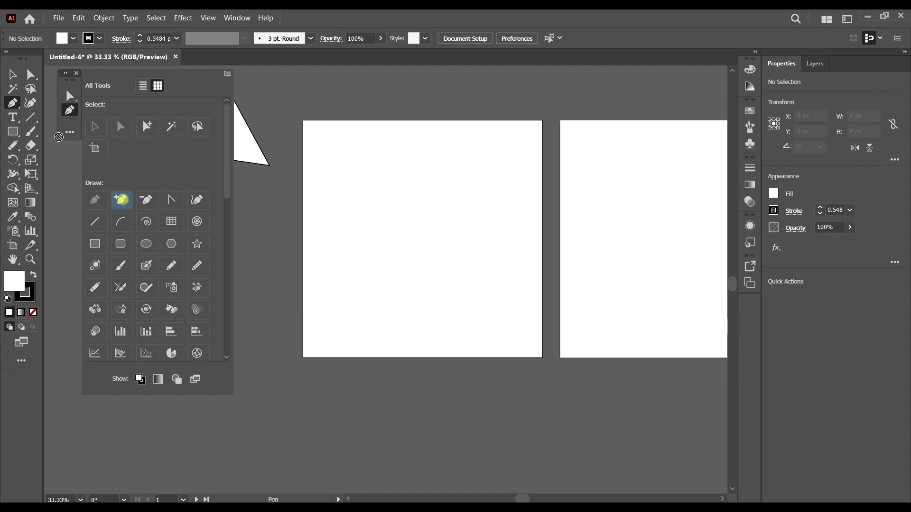
left_click(172, 201)
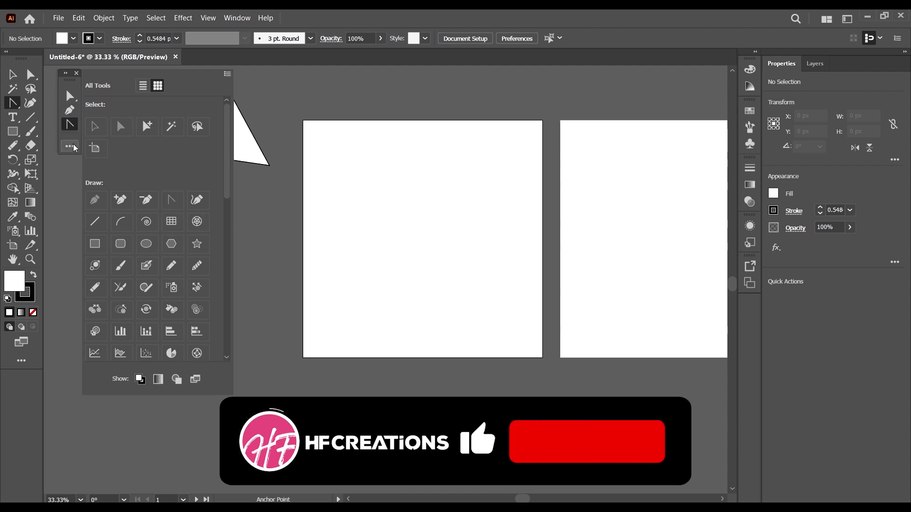
left_click_drag(120, 244, 71, 116)
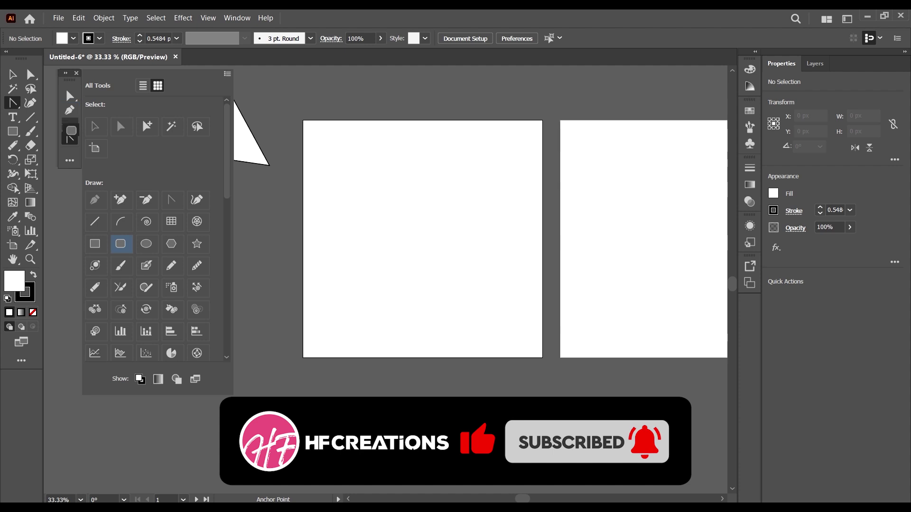
left_click(245, 226)
left_click(70, 161)
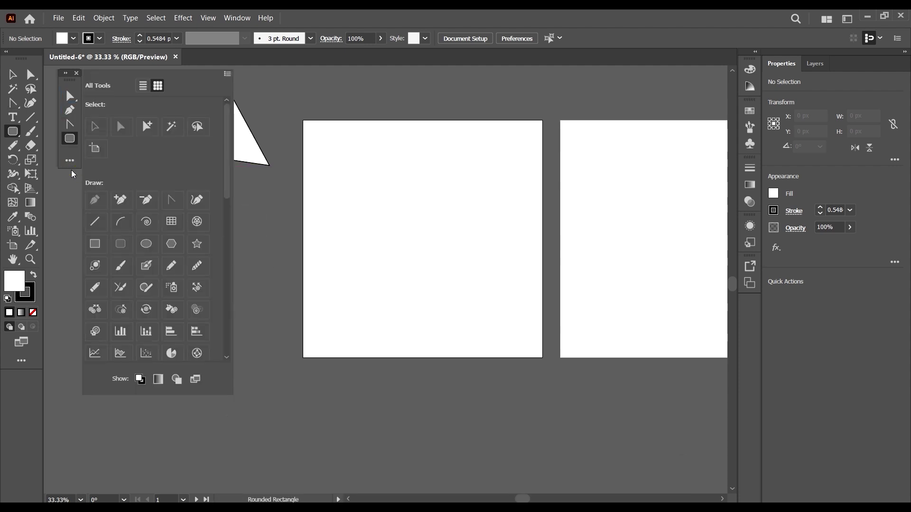
left_click(70, 160)
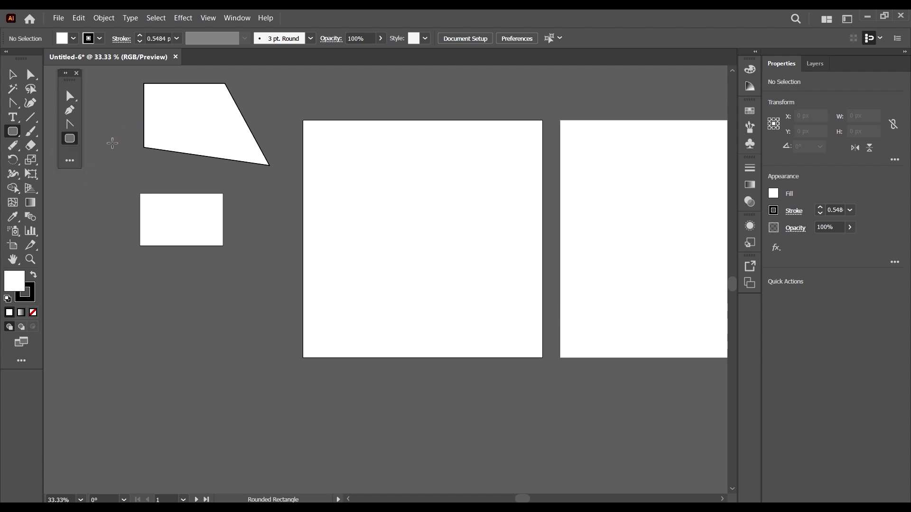
left_click(69, 160)
left_click(147, 199)
Add the Delete Anchor Point, Curvature and Star tools, and drag in the Artboard tool.
left_click_drag(101, 171, 69, 152)
left_click_drag(197, 200, 70, 166)
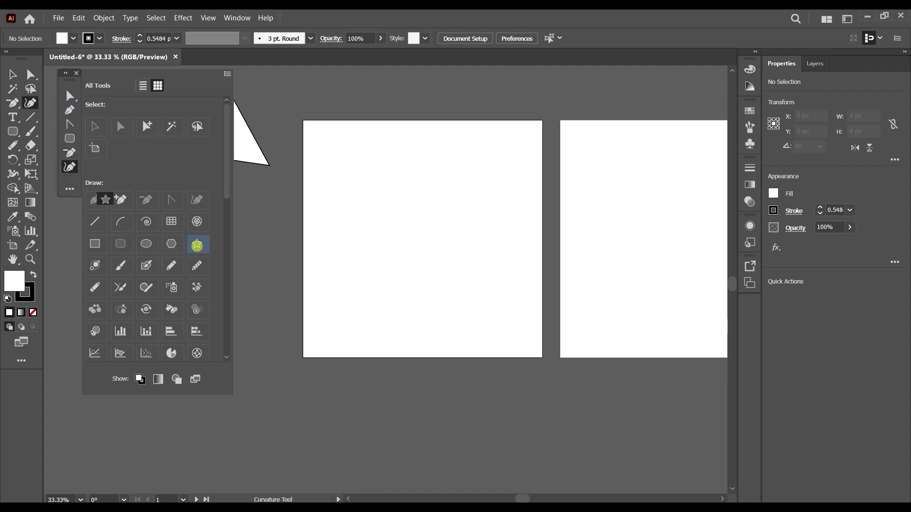
left_click_drag(197, 244, 70, 181)
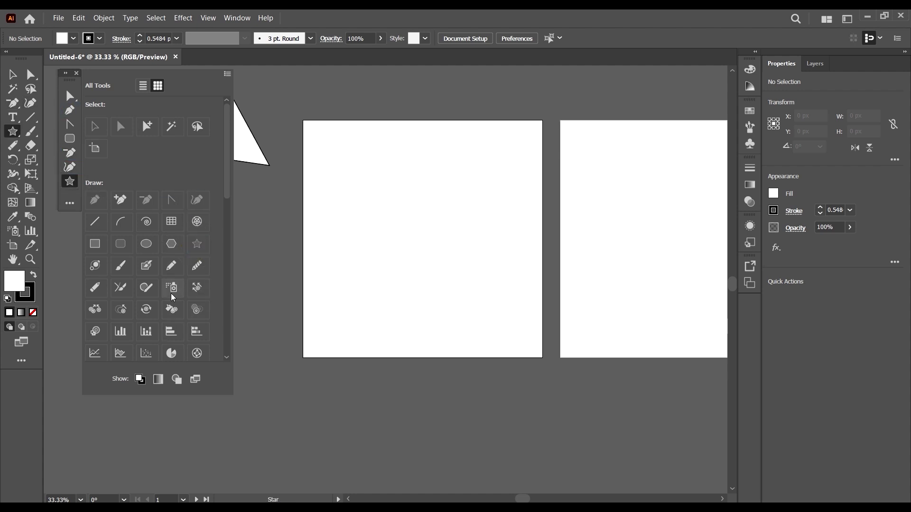
scroll(176, 296, "down", 5)
scroll(138, 199, "up", 5)
left_click_drag(98, 152, 69, 195)
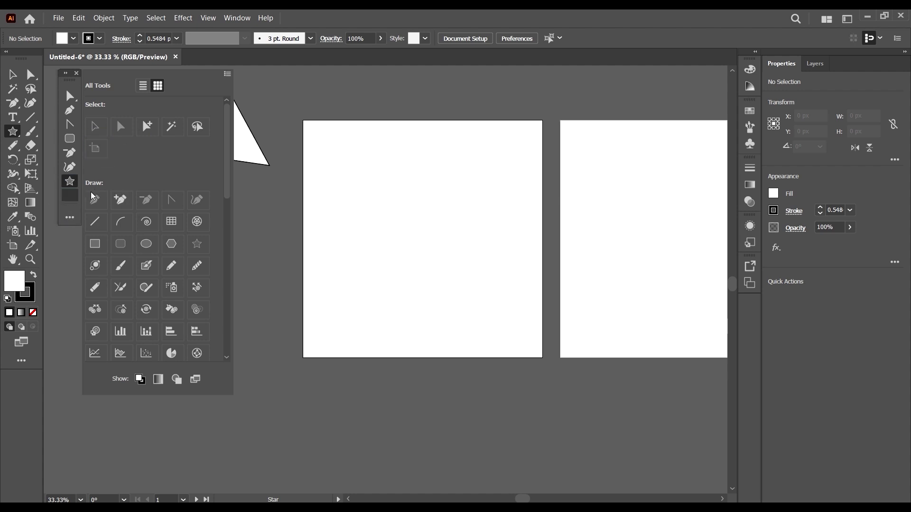
Drop the Artboard tool below Star in My Tool Bar, then close the All Tools drawer.
left_click(70, 195)
scroll(110, 257, "down", 5)
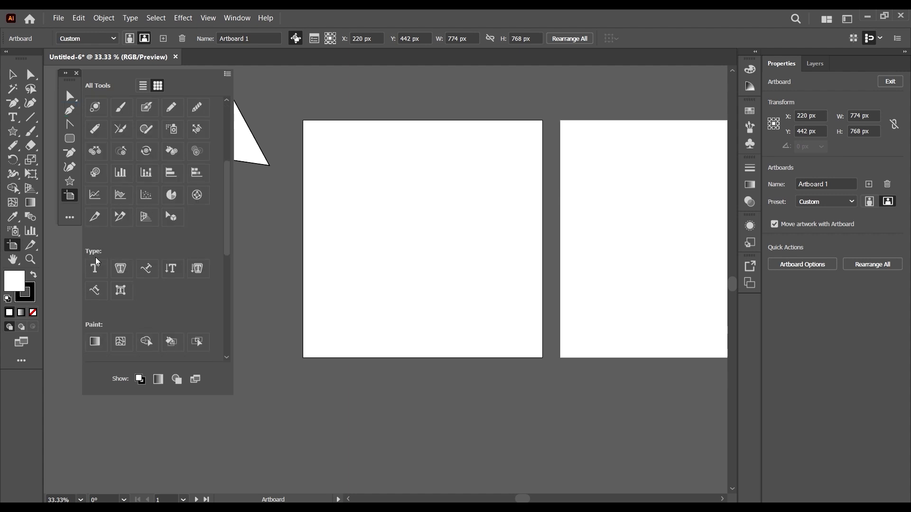
scroll(99, 262, "down", 5)
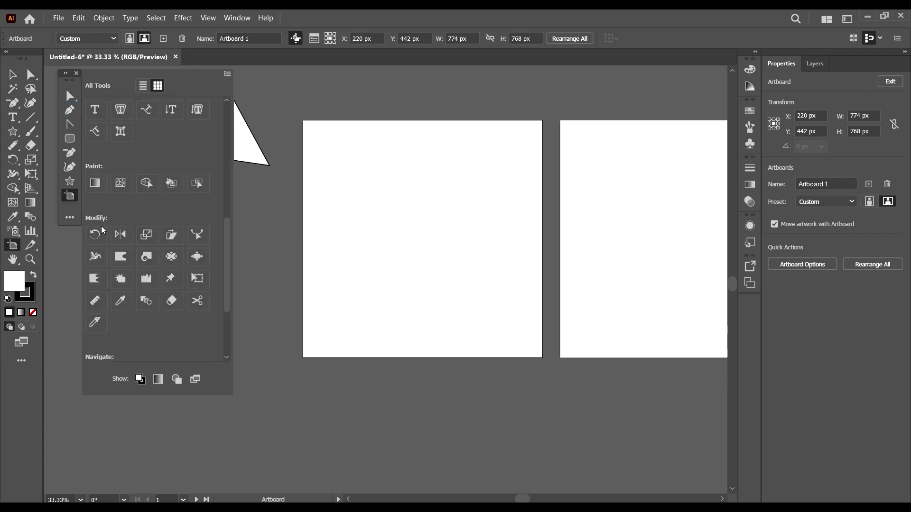
scroll(104, 247, "down", 3)
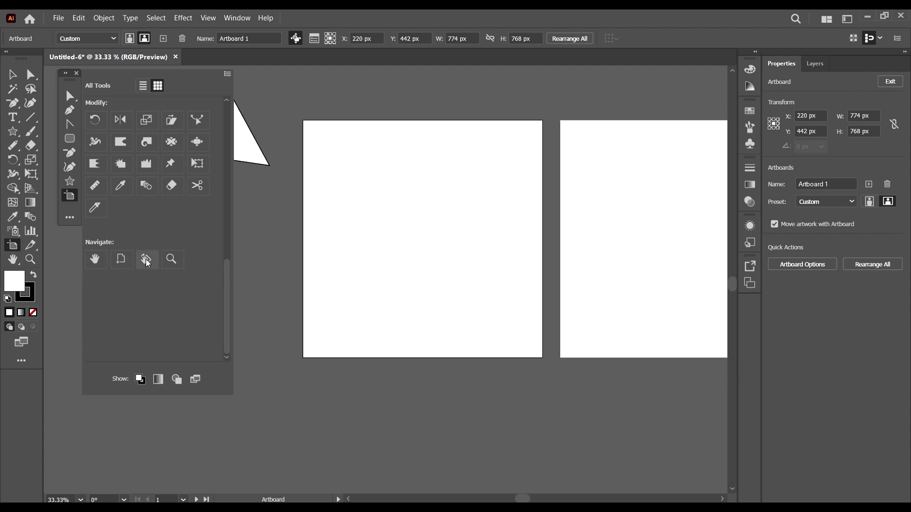
scroll(114, 261, "up", 4)
scroll(114, 261, "down", 4)
scroll(177, 234, "up", 4)
scroll(177, 234, "down", 1)
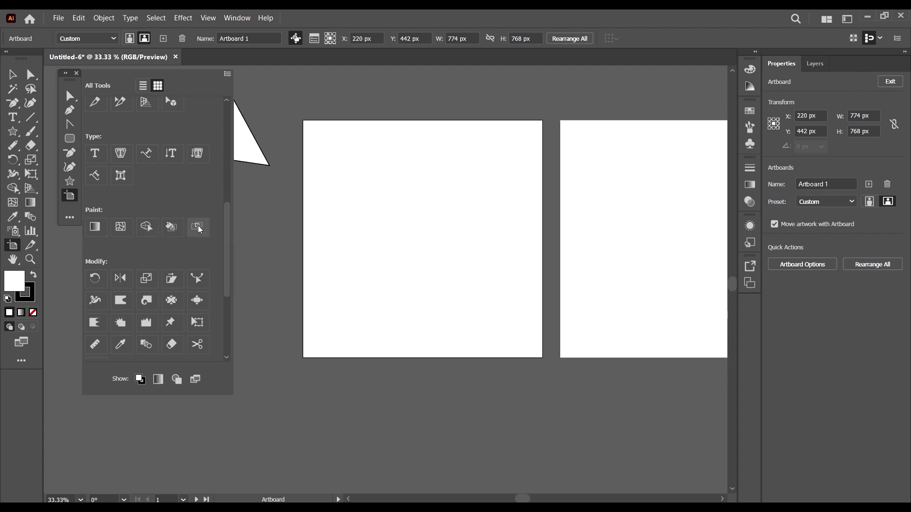
scroll(128, 261, "down", 3)
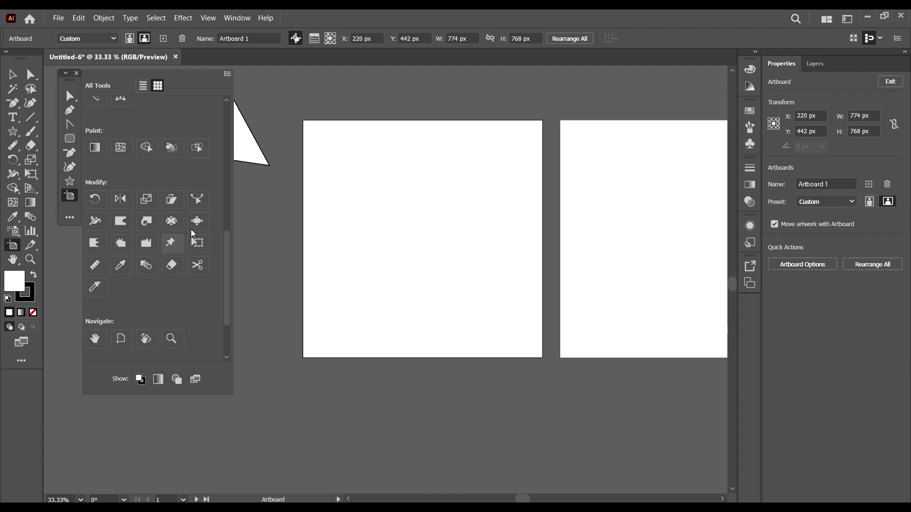
scroll(152, 233, "up", 6)
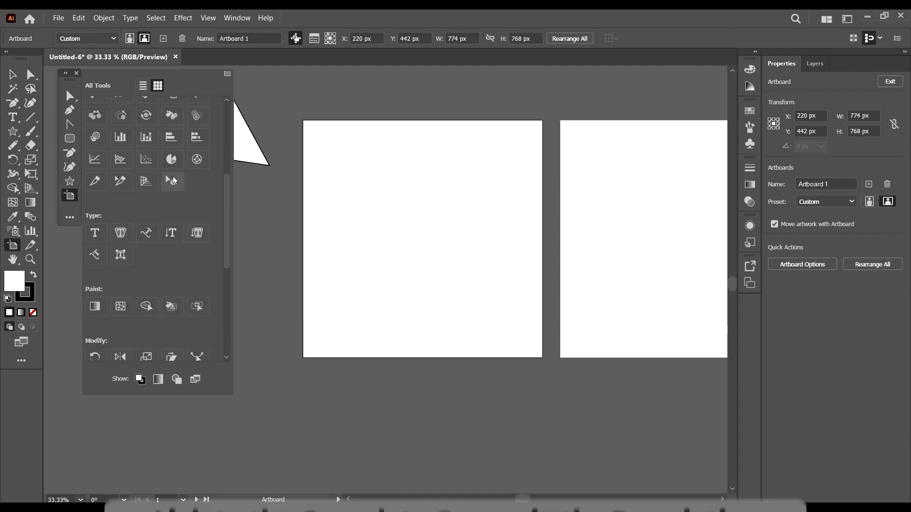
scroll(183, 133, "up", 7)
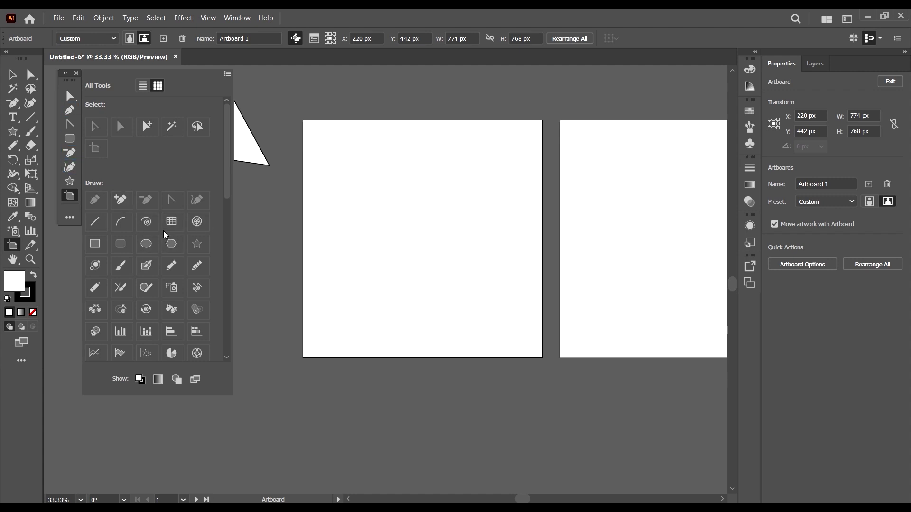
left_click(117, 76)
left_click(151, 67)
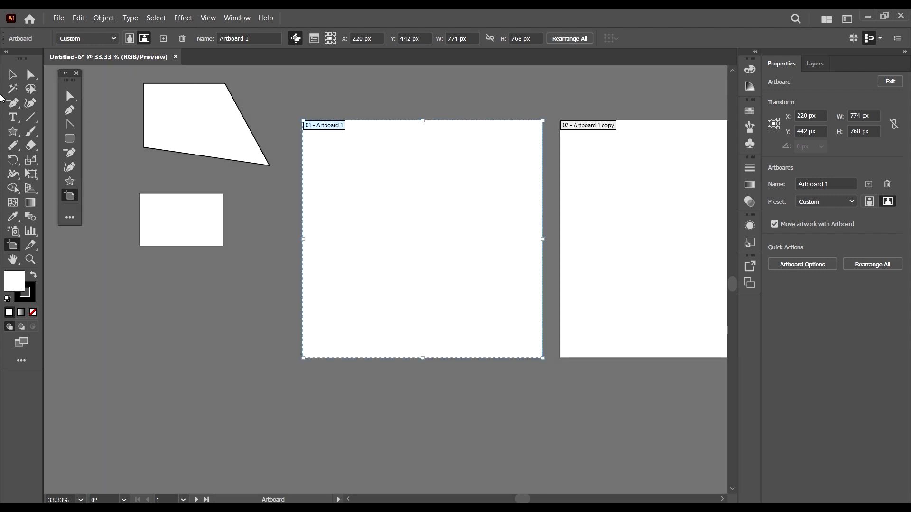
Uncheck the Advanced toolbar under Window > Toolbars and dock My Tool Bar at the left edge.
left_click(13, 75)
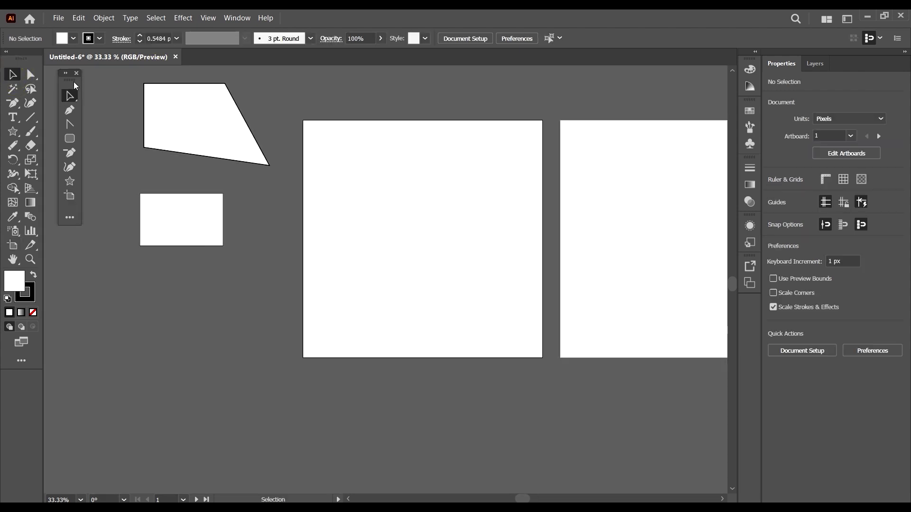
left_click_drag(74, 82, 104, 93)
left_click(237, 18)
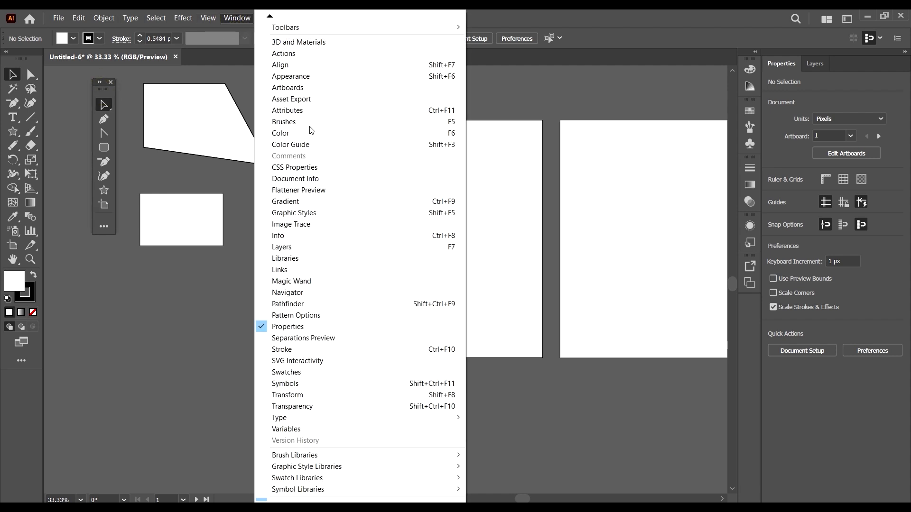
left_click(269, 16)
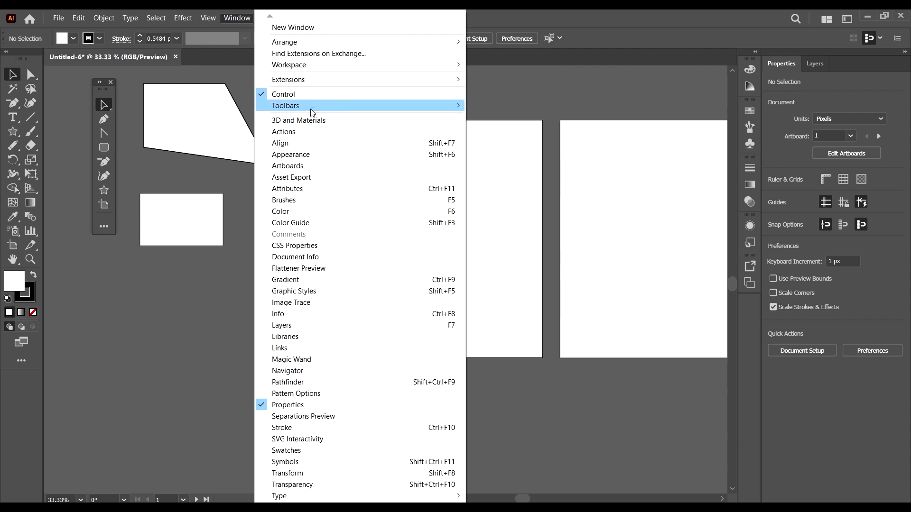
mouse_move(302, 108)
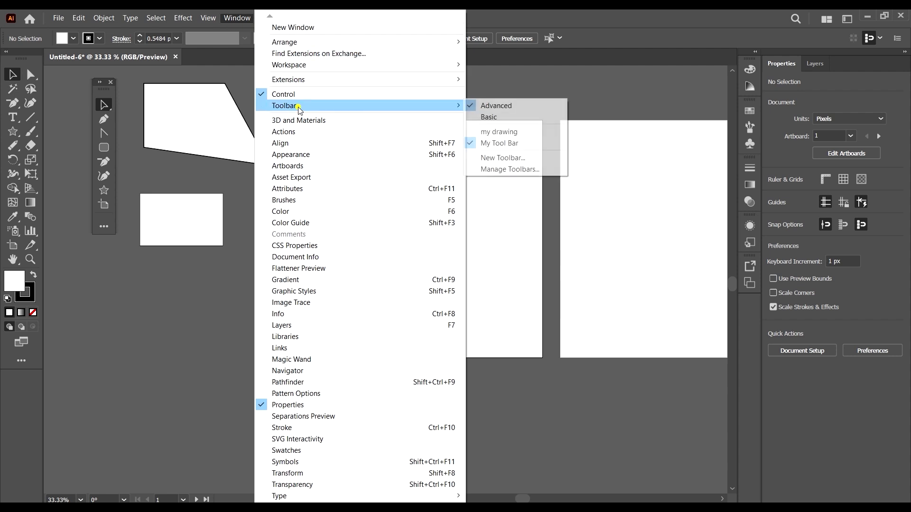
left_click(478, 107)
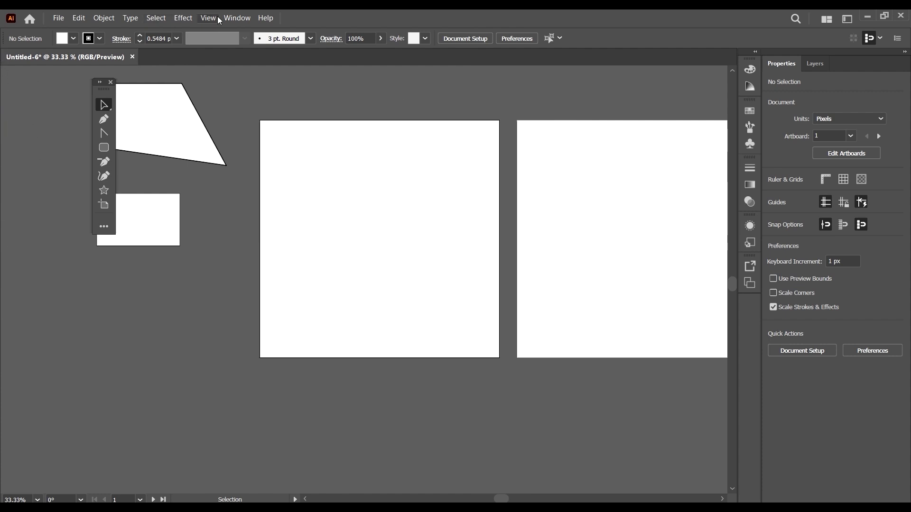
left_click_drag(104, 91, 2, 112)
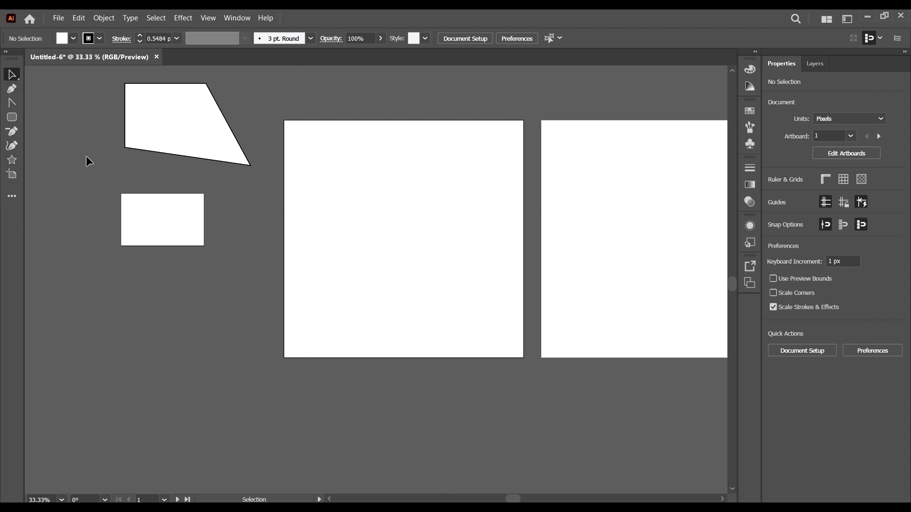
Move the quadrilateral to the first artboard's top-left and deselect it.
left_click_drag(187, 112, 343, 167)
left_click(514, 118)
left_click(10, 101)
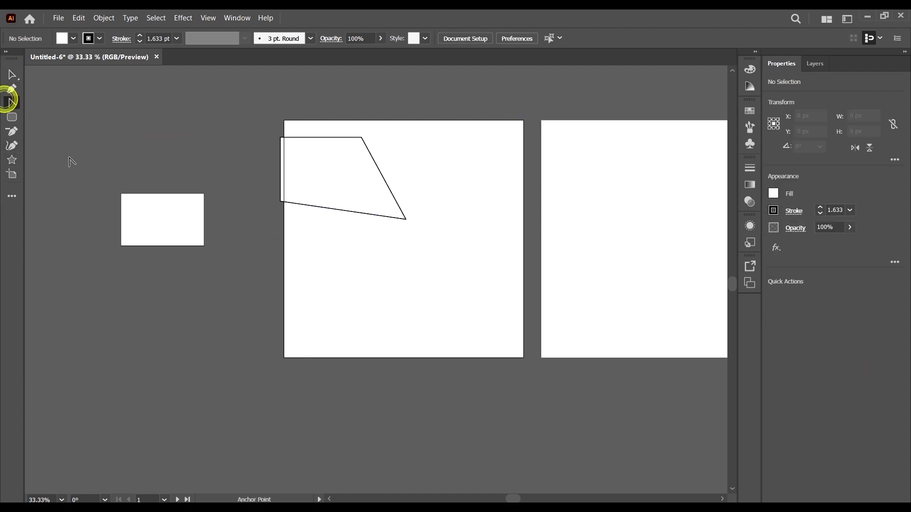
left_click(216, 188)
Draw a curvy, zigzagging Pen path that extends down onto the first artboard.
left_click(10, 88)
left_click_drag(62, 119, 103, 92)
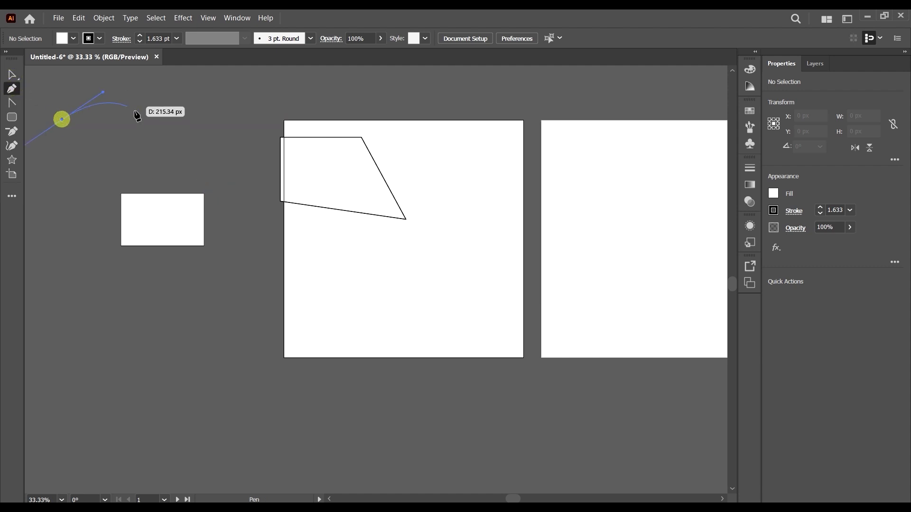
left_click(135, 111)
left_click(172, 164)
left_click(222, 135)
left_click(224, 102)
left_click(290, 100)
left_click(399, 127)
left_click(474, 193)
left_click(389, 283)
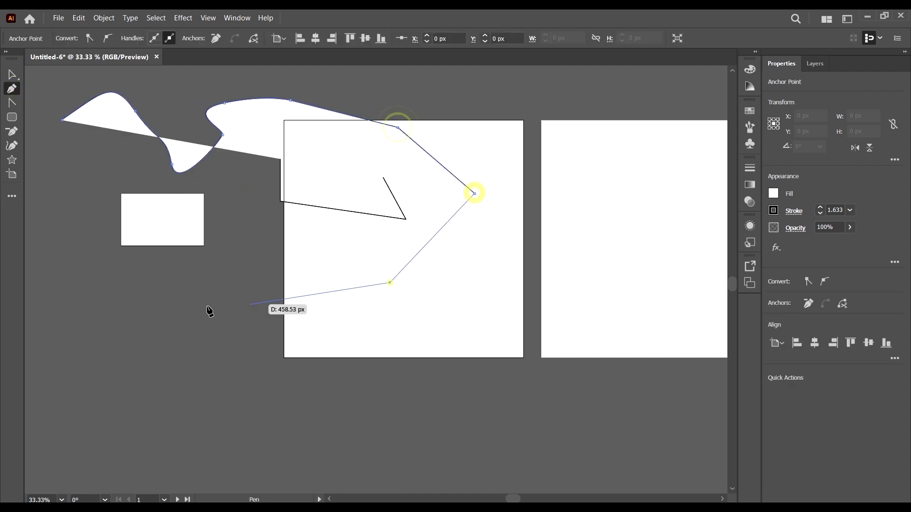
left_click(200, 309)
left_click(10, 75)
Move the whole freeform shape down and to the right, then deselect it.
left_click_drag(302, 190, 411, 361)
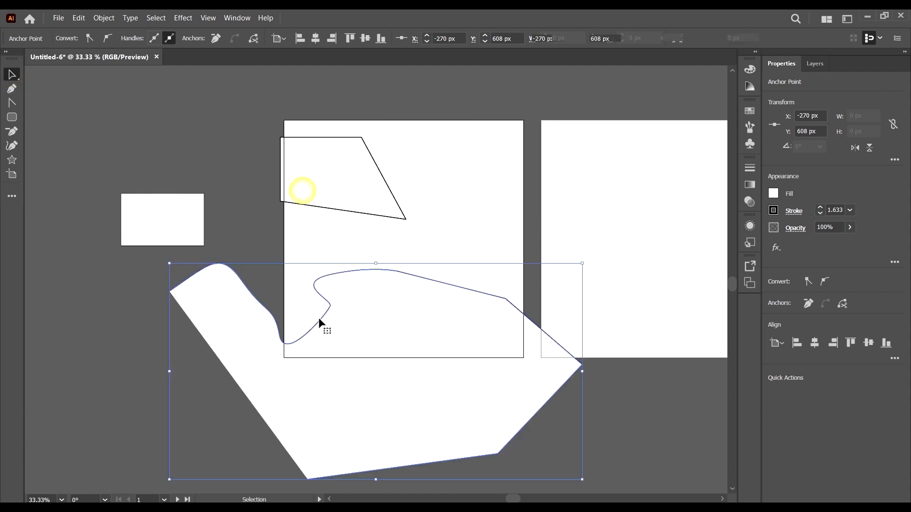
scroll(454, 263, "down", 3)
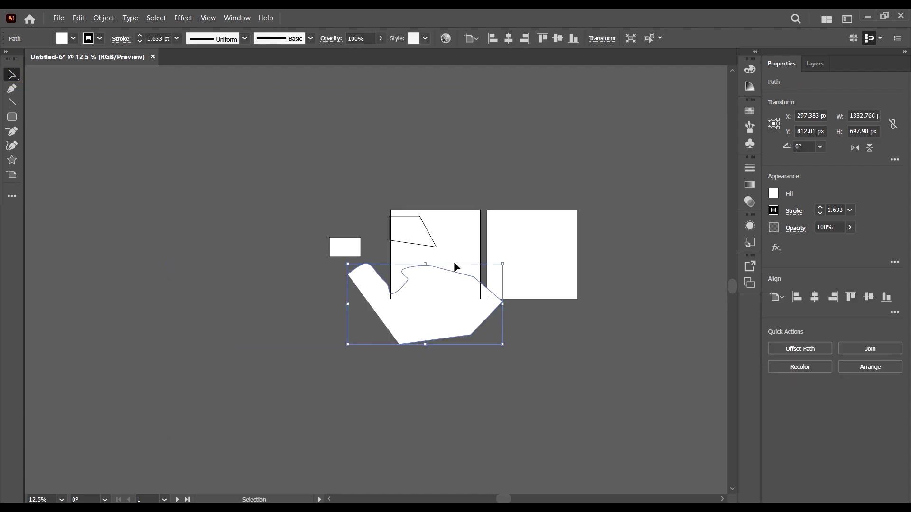
left_click(321, 251)
scroll(562, 258, "up", 3)
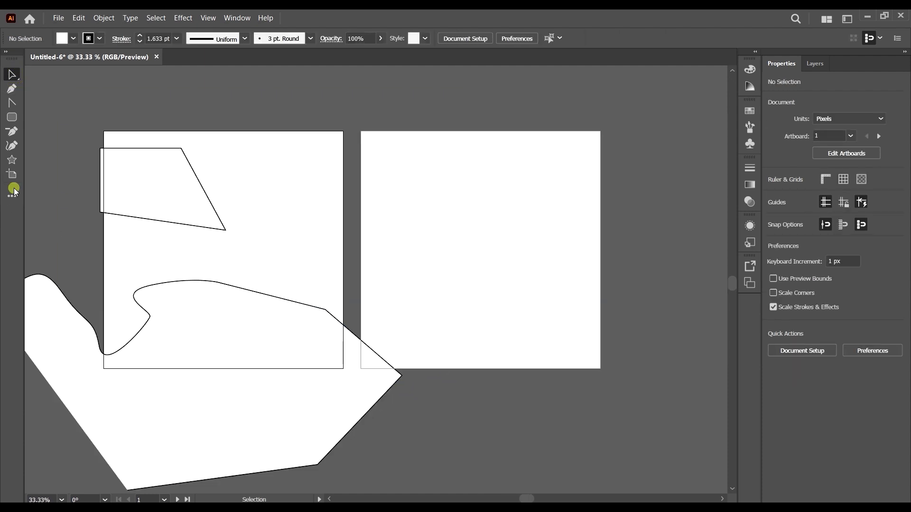
Draw a large star across both artboards and a small rectangle at the top left.
left_click(11, 174)
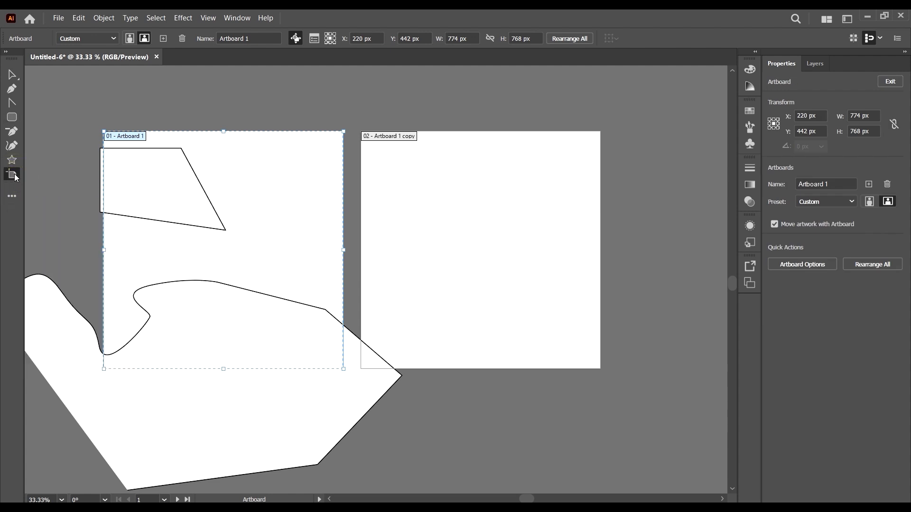
left_click(12, 159)
left_click_drag(451, 173, 645, 359)
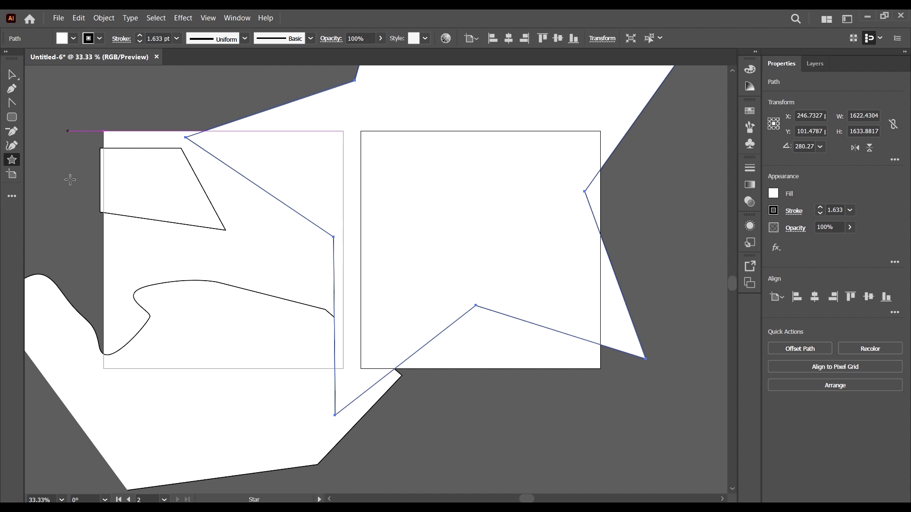
left_click(12, 116)
left_click_drag(117, 148, 70, 88)
Remove the rectangle's top-right corner point with Delete Anchor Point, then deselect.
left_click(12, 130)
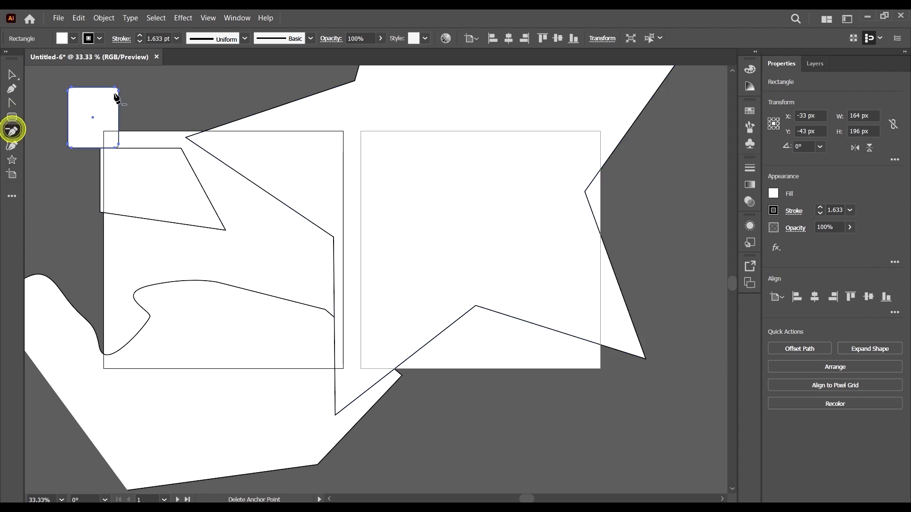
left_click(117, 91)
left_click(560, 279)
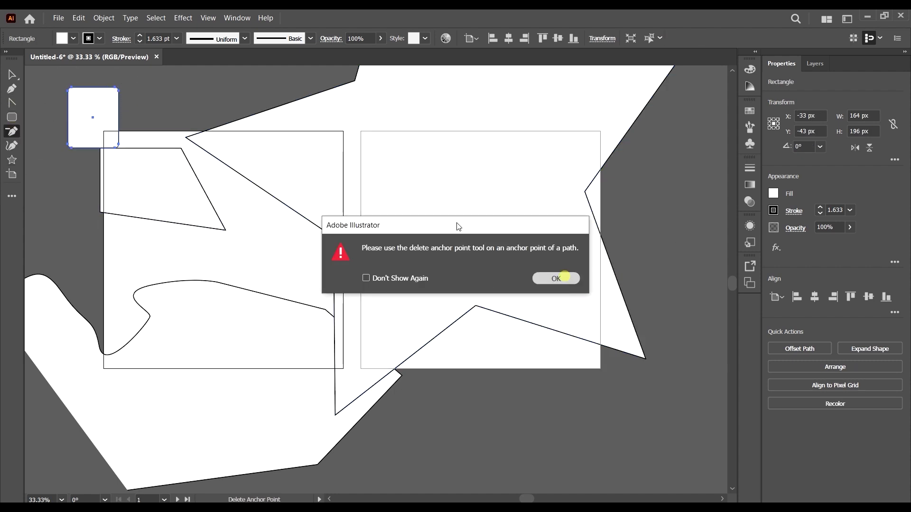
left_click(118, 91)
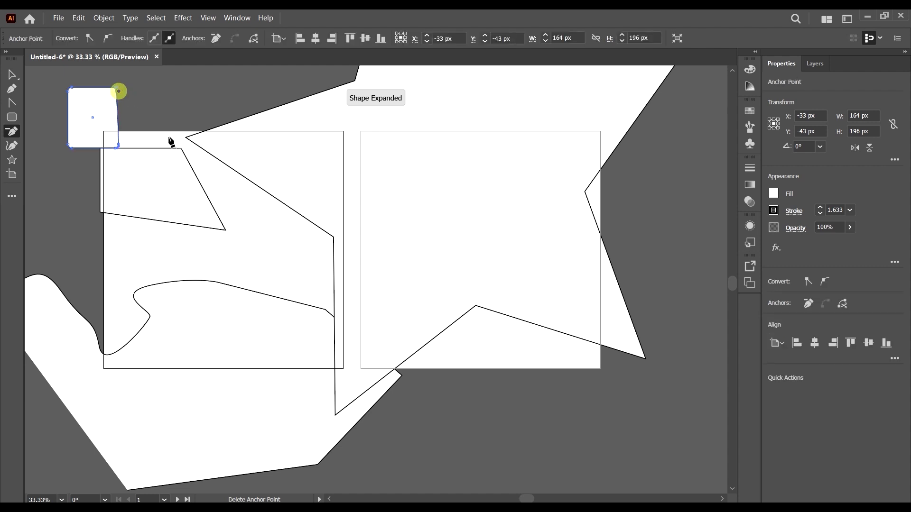
left_click(12, 75)
left_click(132, 90)
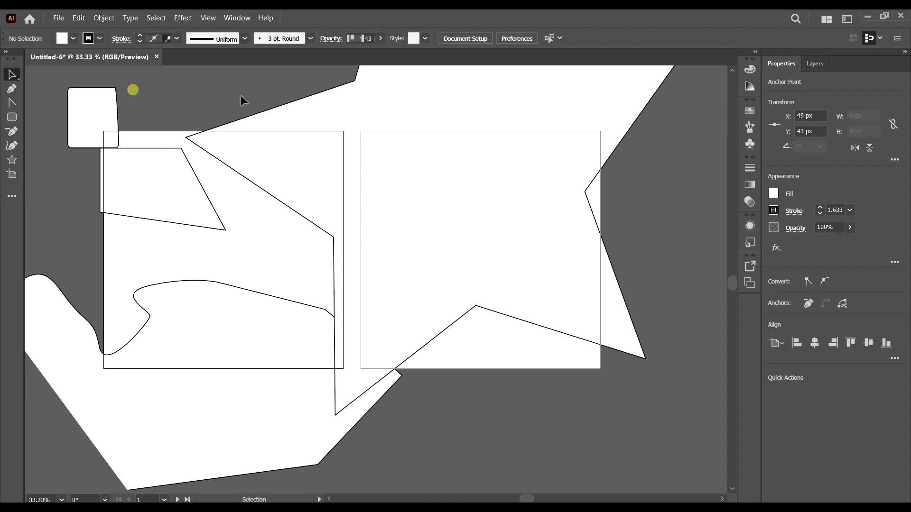
scroll(115, 163, "down", 2)
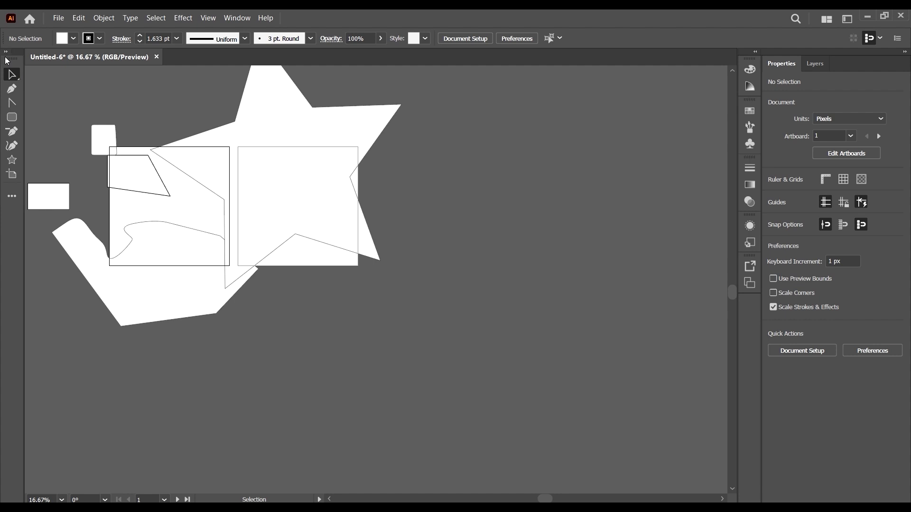
Close the floating custom toolbar and show the Advanced toolbar via Window > Toolbars.
left_click_drag(7, 60, 516, 162)
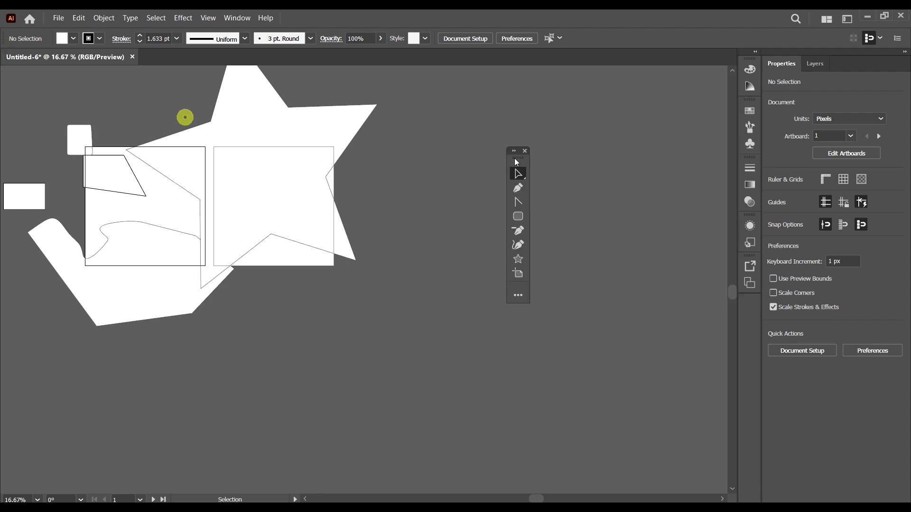
left_click(525, 151)
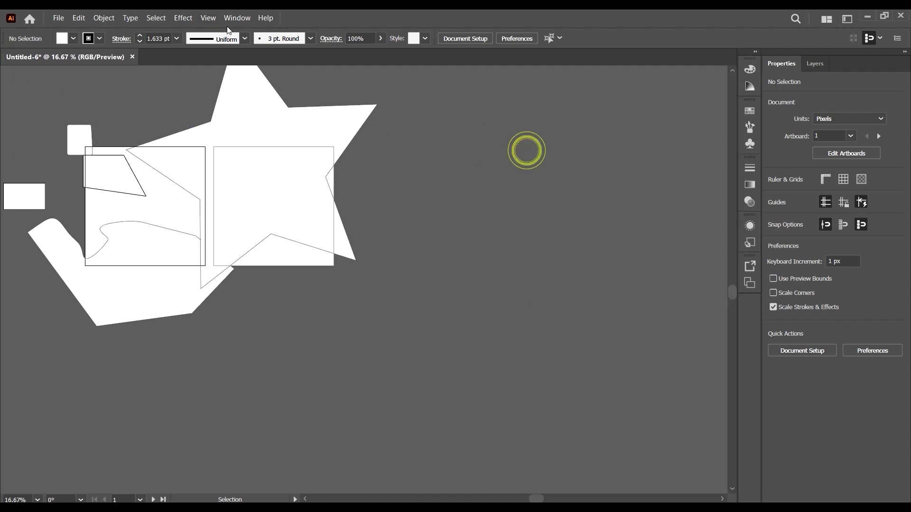
left_click(235, 18)
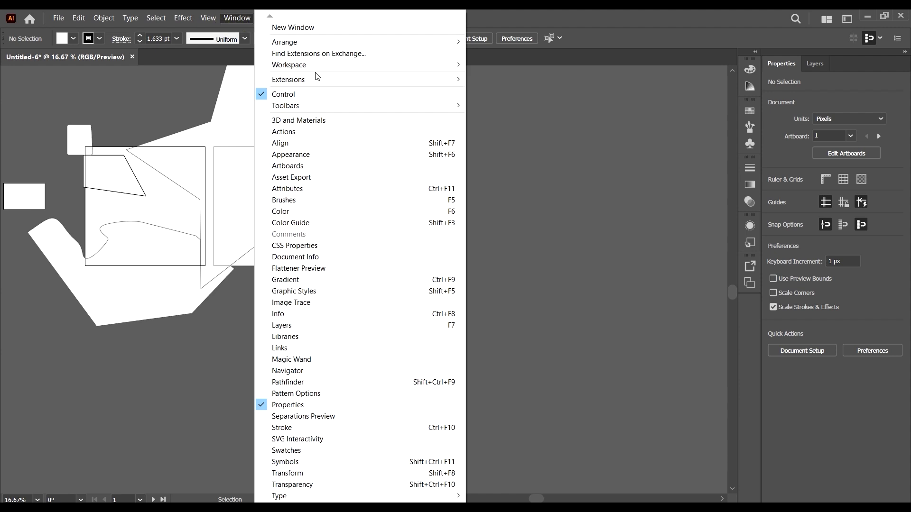
mouse_move(334, 111)
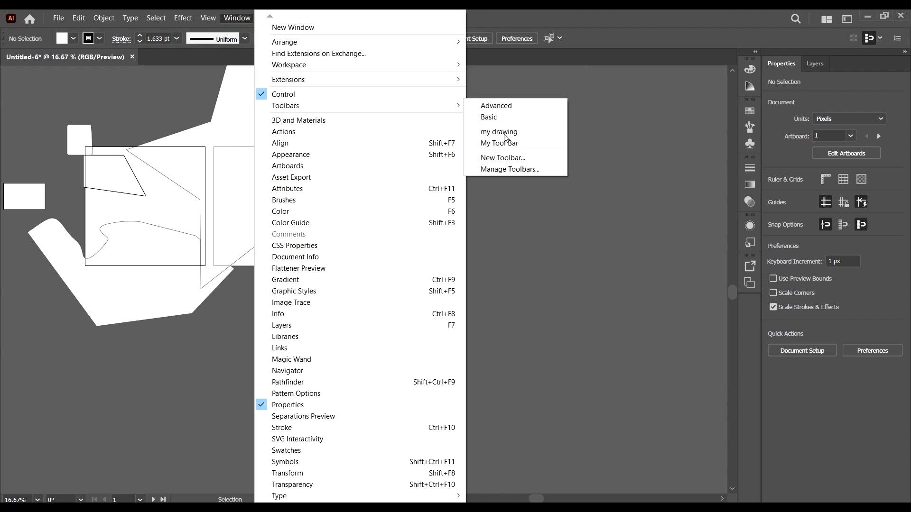
left_click(503, 107)
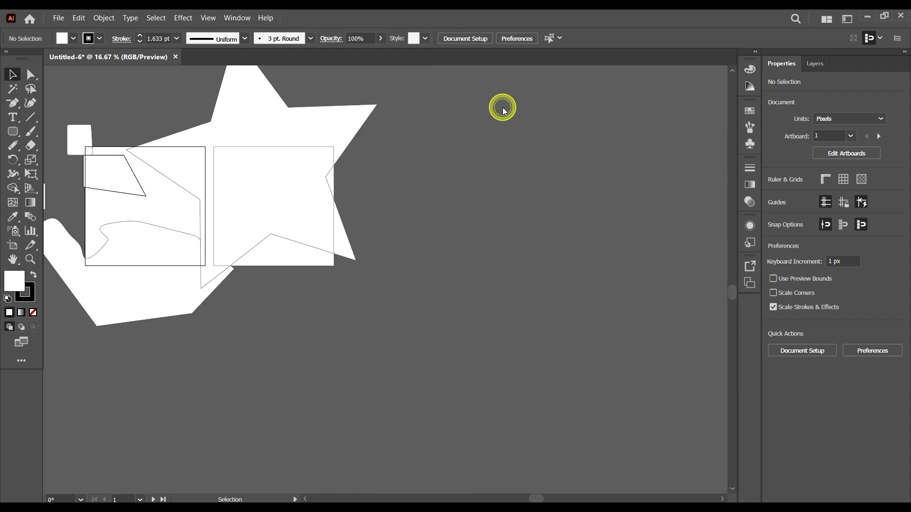
Open Manage Toolbars from the All Tools drawer and delete the 'my drawing' toolbar.
left_click(21, 360)
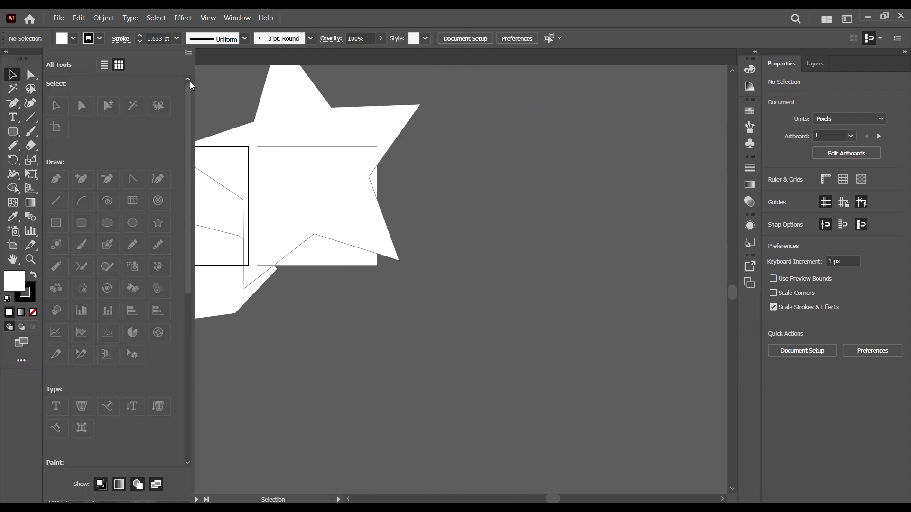
left_click(189, 53)
left_click(242, 107)
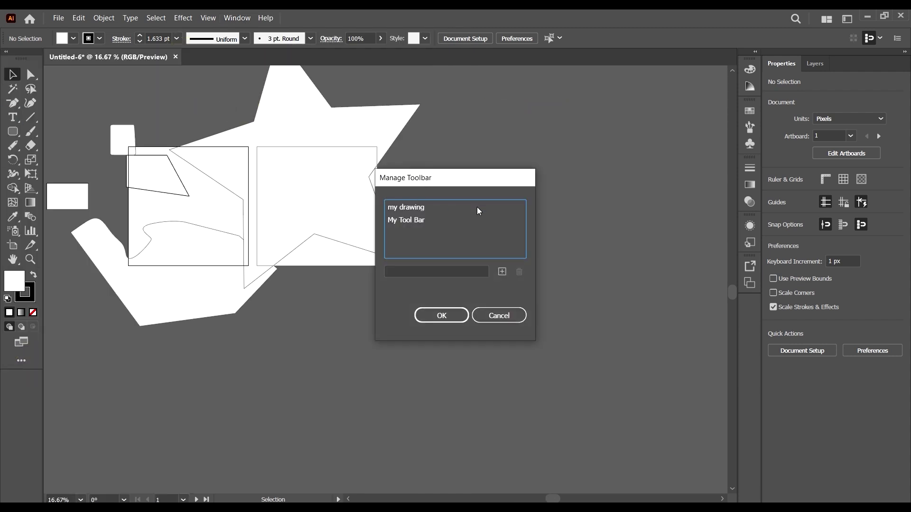
left_click_drag(481, 184, 622, 160)
left_click(554, 182)
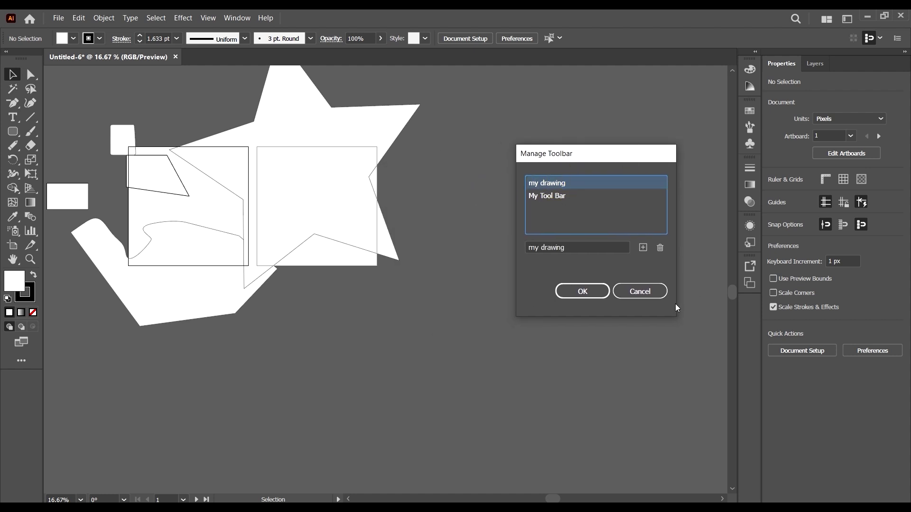
left_click(660, 248)
left_click(610, 211)
Delete My Tool Bar, along with the extra untitled toolbars that got added.
left_click(583, 182)
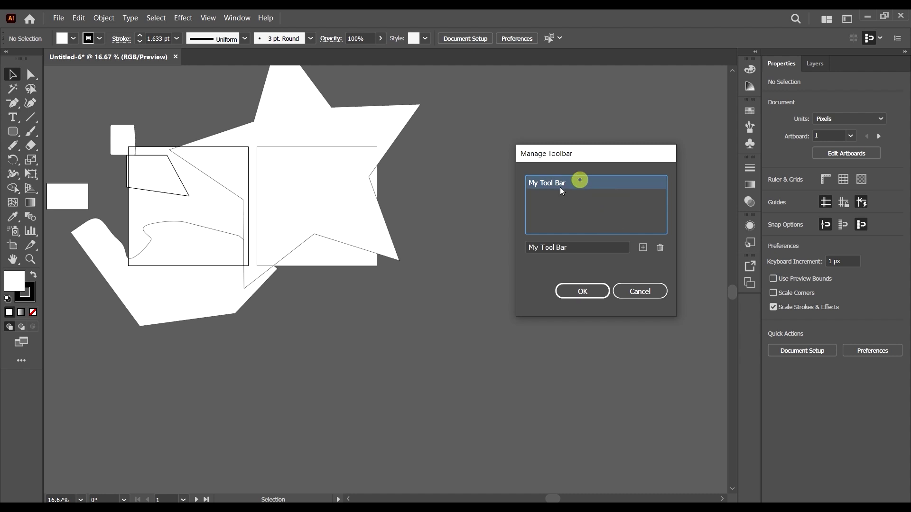
left_click(660, 248)
left_click(643, 248)
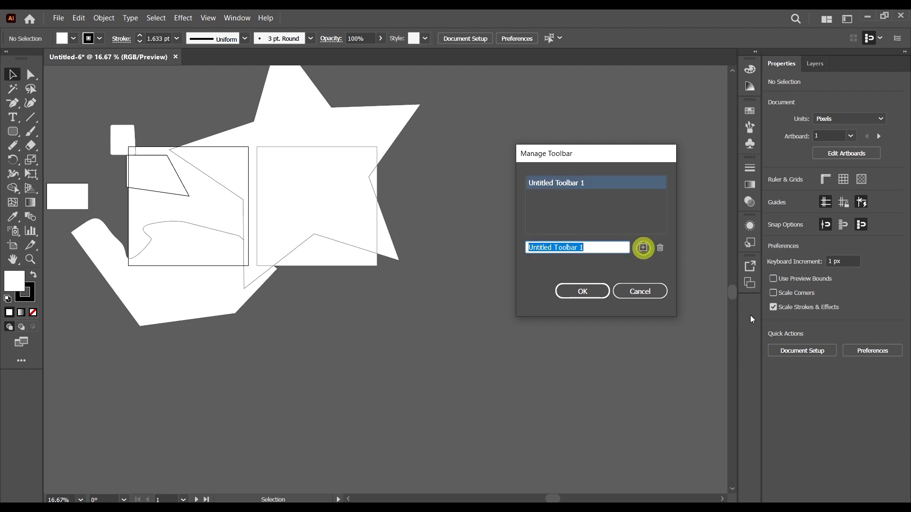
left_click(643, 248)
left_click(643, 248)
left_click(644, 248)
left_click(644, 248)
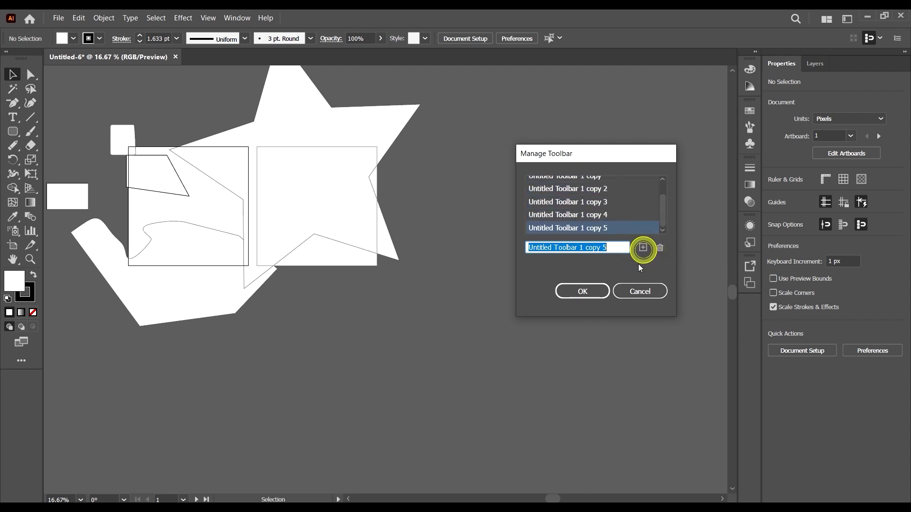
left_click(659, 247)
left_click(658, 247)
left_click(659, 247)
left_click(658, 247)
left_click(659, 247)
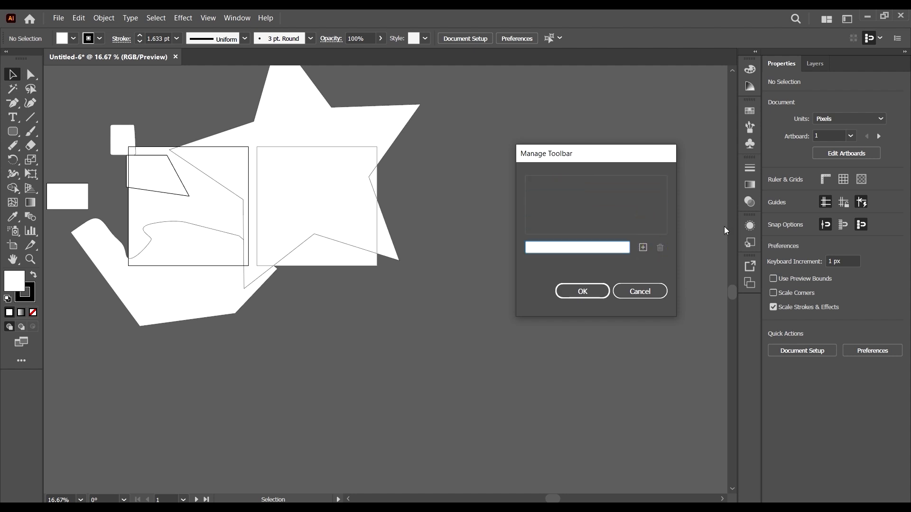
left_click(656, 248)
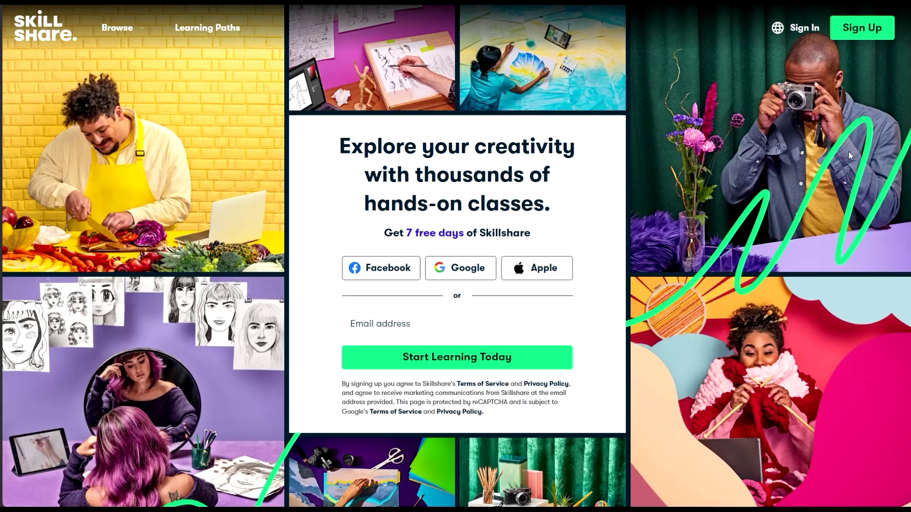
Scroll the Skillshare homepage down to the Explore Inspiring Online Courses section.
scroll(849, 152, "down", 10)
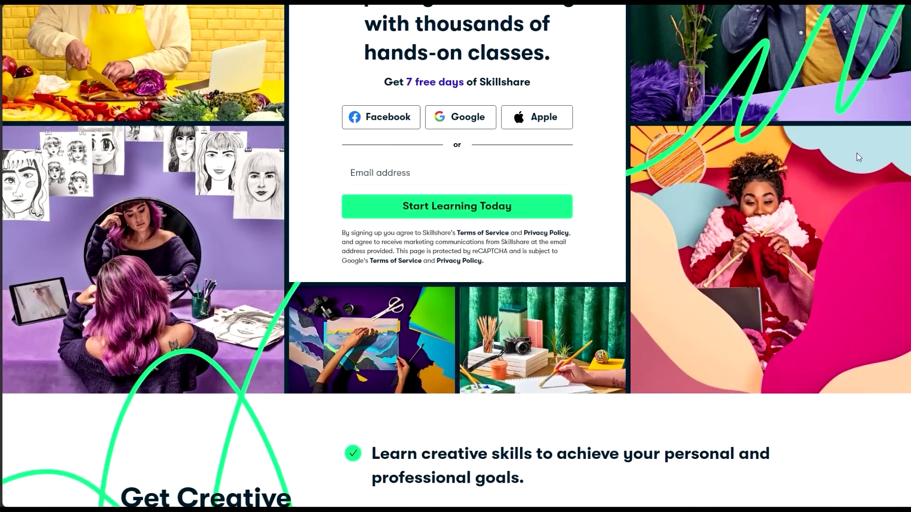
scroll(891, 167, "down", 15)
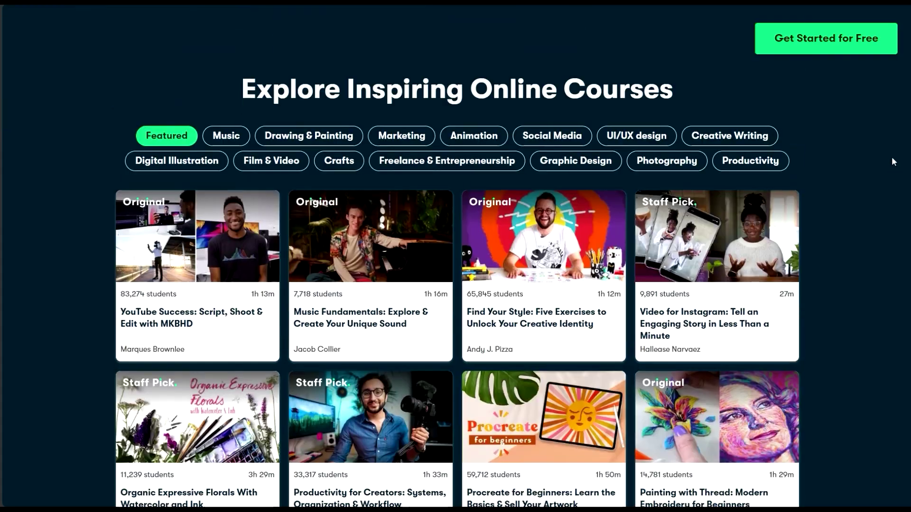
scroll(895, 159, "down", 12)
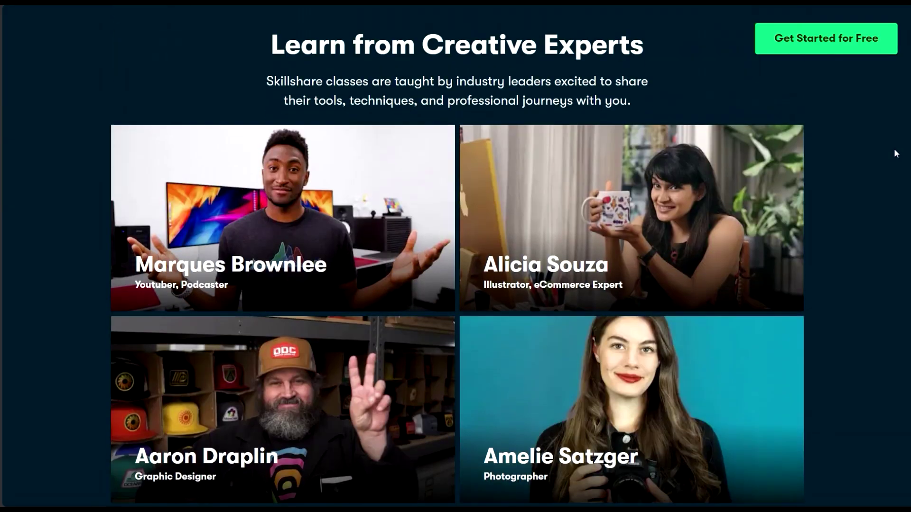
scroll(893, 149, "down", 10)
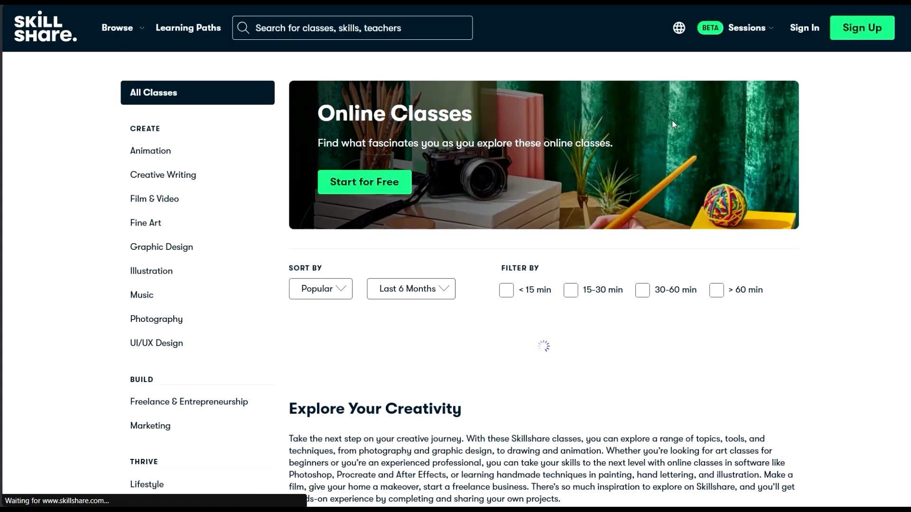
scroll(636, 126, "down", 12)
scroll(636, 126, "down", 8)
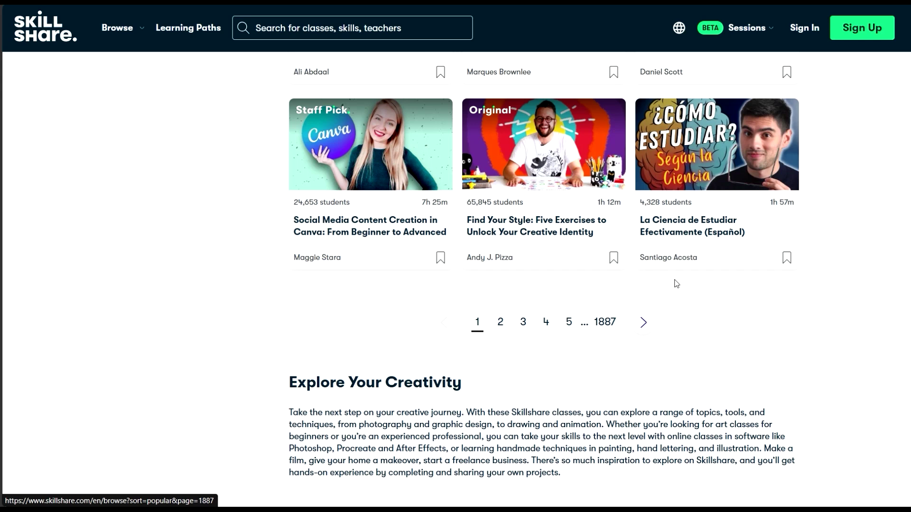
scroll(610, 209, "up", 5)
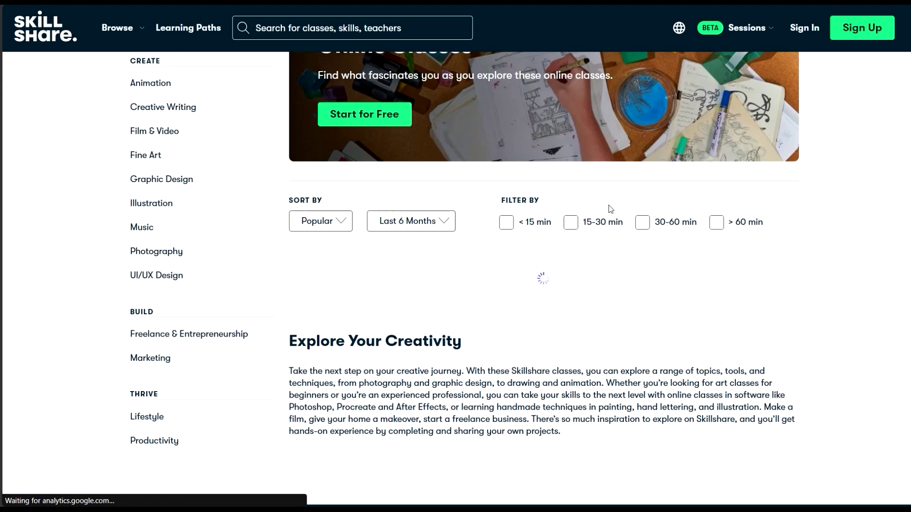
scroll(611, 199, "up", 2)
scroll(611, 198, "down", 3)
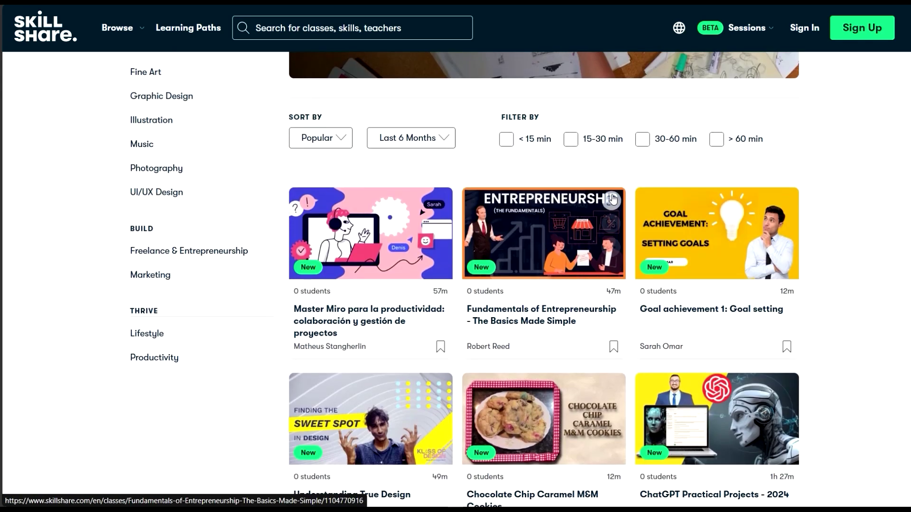
scroll(613, 199, "down", 6)
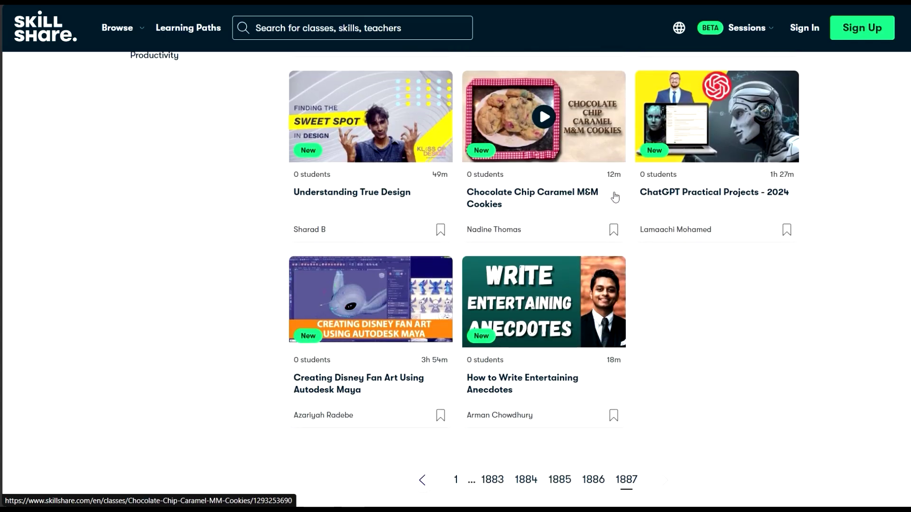
scroll(614, 197, "up", 4)
scroll(615, 197, "down", 4)
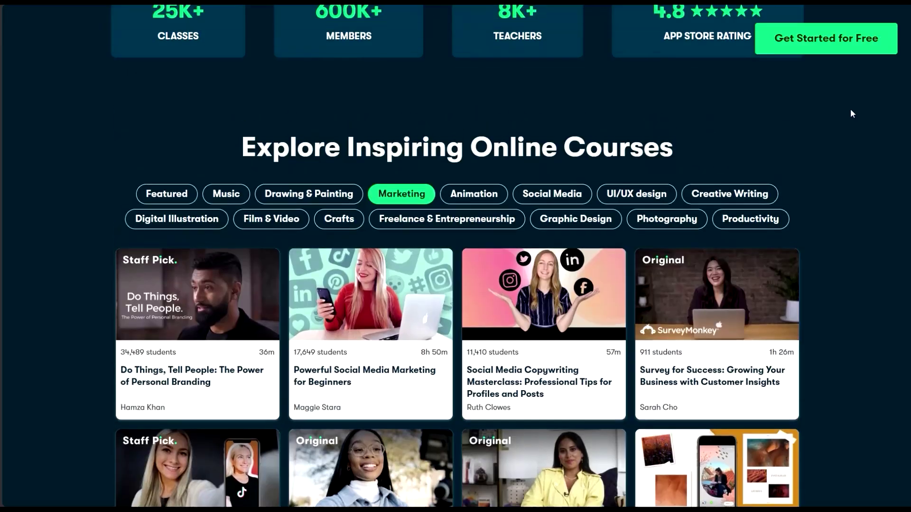
scroll(850, 109, "down", 3)
scroll(718, 93, "up", 2)
View the Animation, Social Media, UI/UX Design, Creative Writing, Digital Illustration and Film & Video categories.
left_click(474, 119)
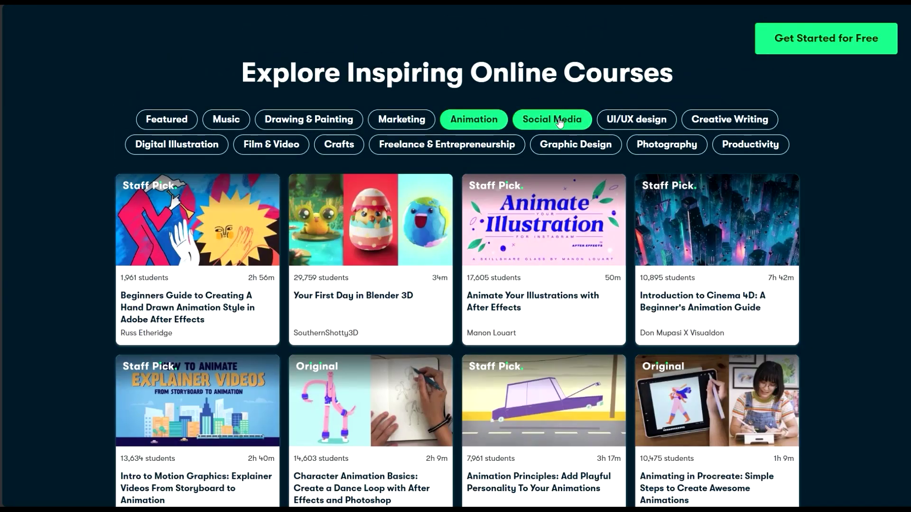
left_click(553, 121)
left_click(644, 122)
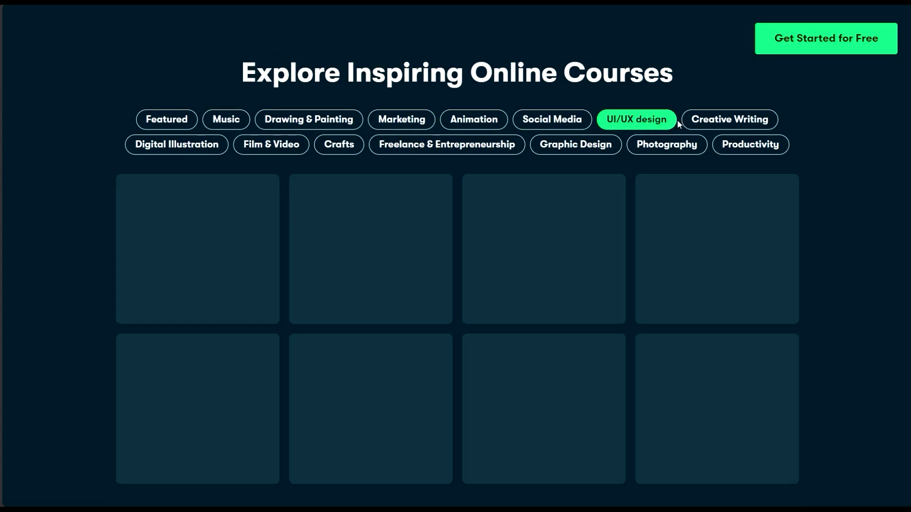
left_click(730, 120)
left_click(220, 145)
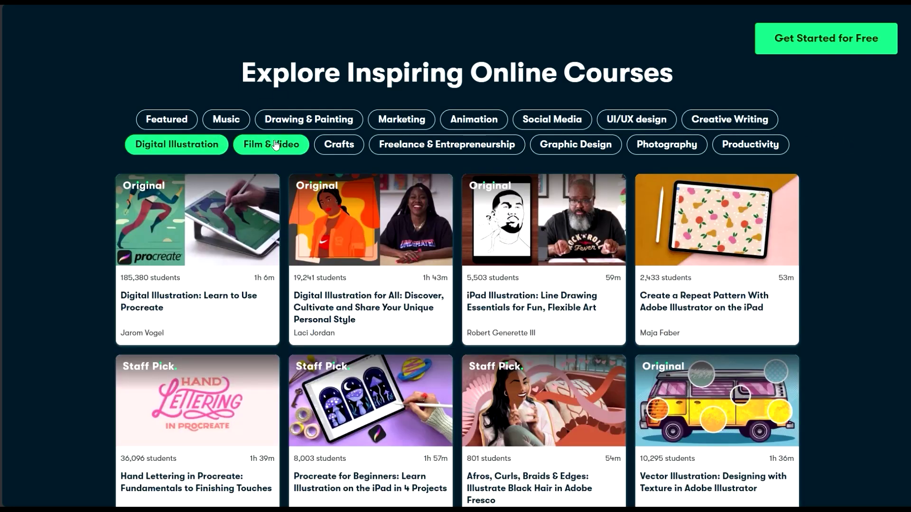
left_click(266, 145)
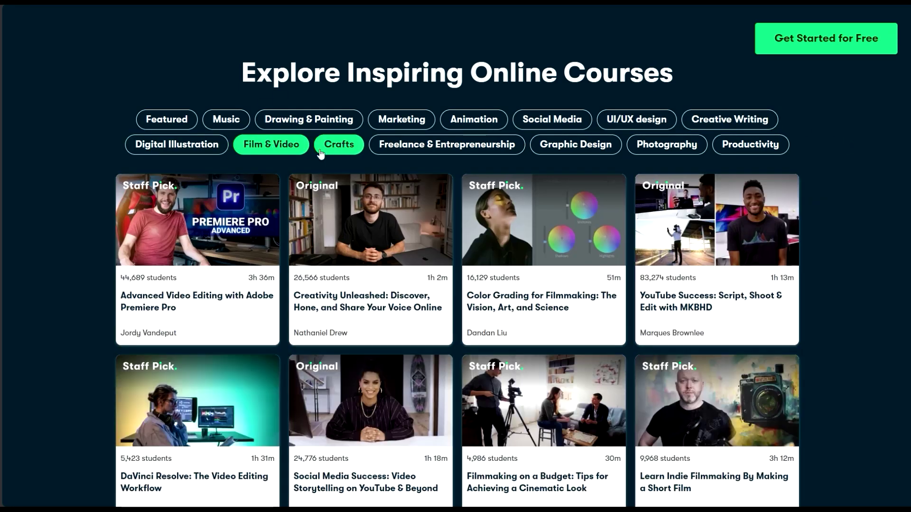
View the Crafts, Freelance & Entrepreneurship, Graphic Design, Photography and Productivity categories, then return to the top.
left_click(341, 152)
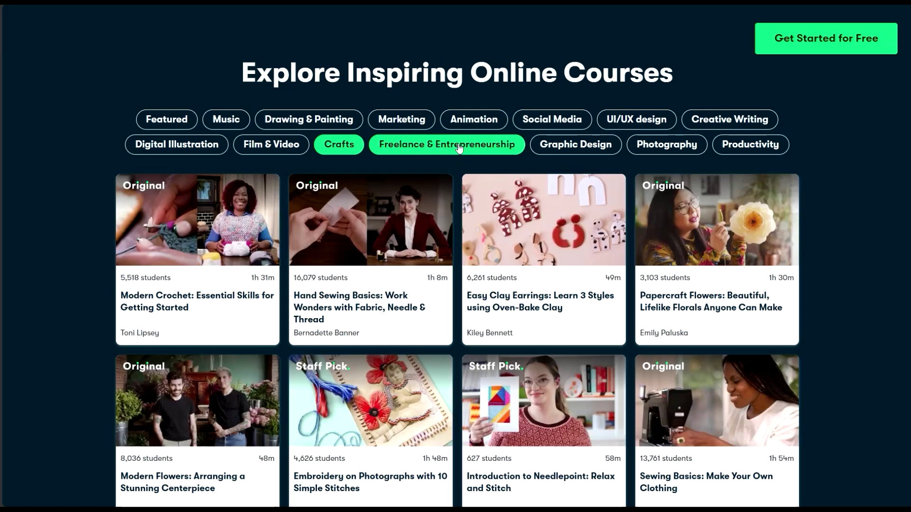
left_click(458, 149)
left_click(582, 149)
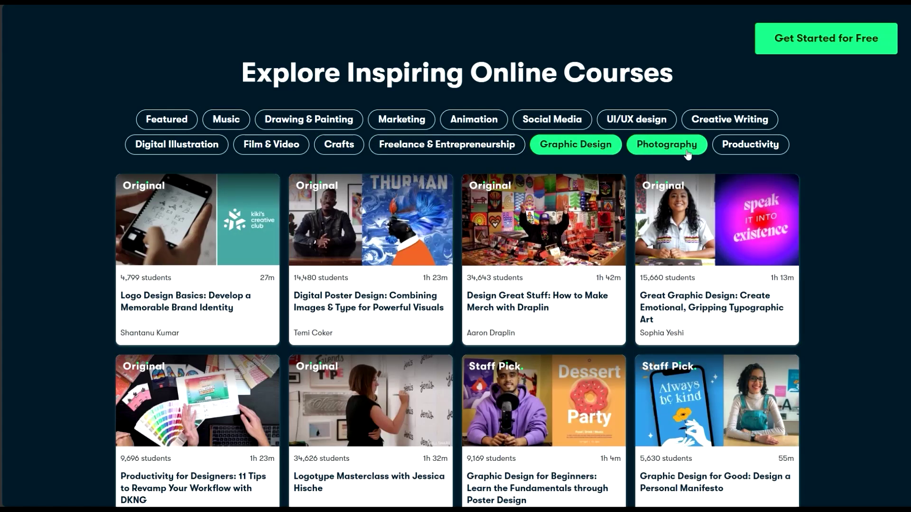
left_click(687, 151)
left_click(741, 151)
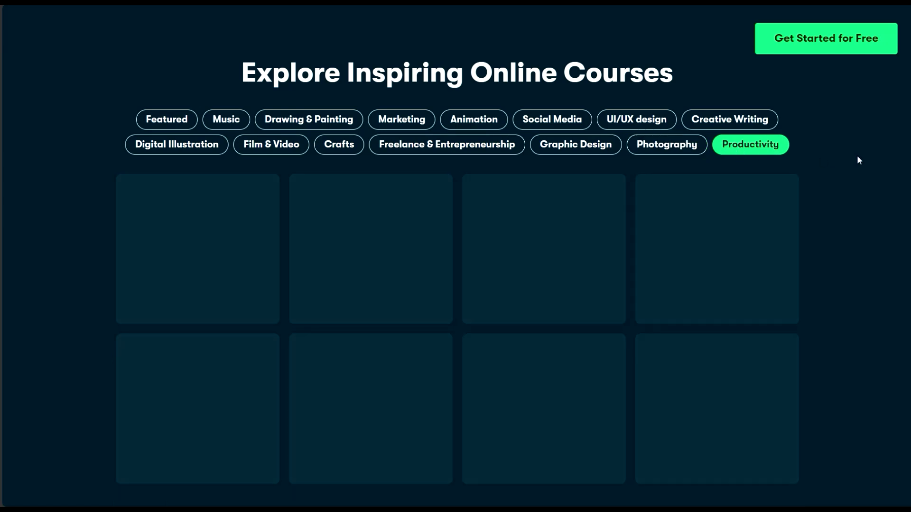
scroll(865, 143, "up", 20)
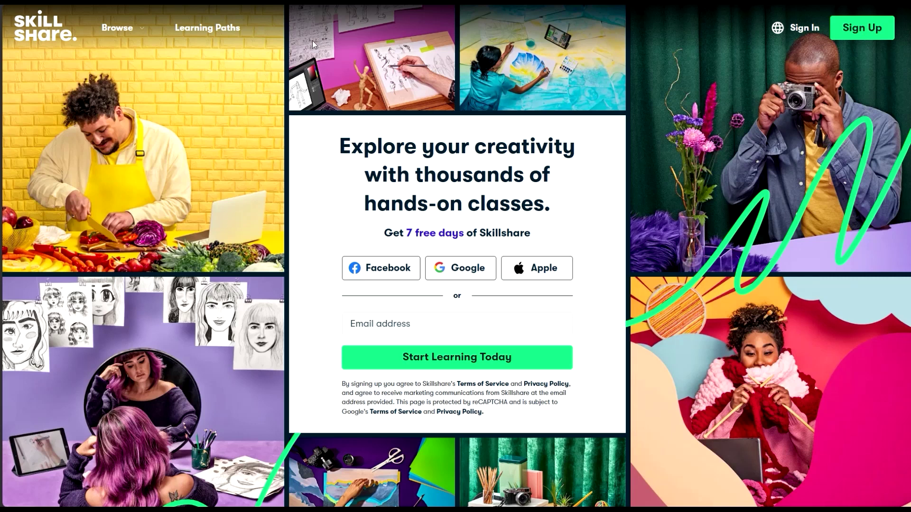
Go to Browse > All Classes and scroll through the Featured, Popular and Trending classes.
mouse_move(145, 30)
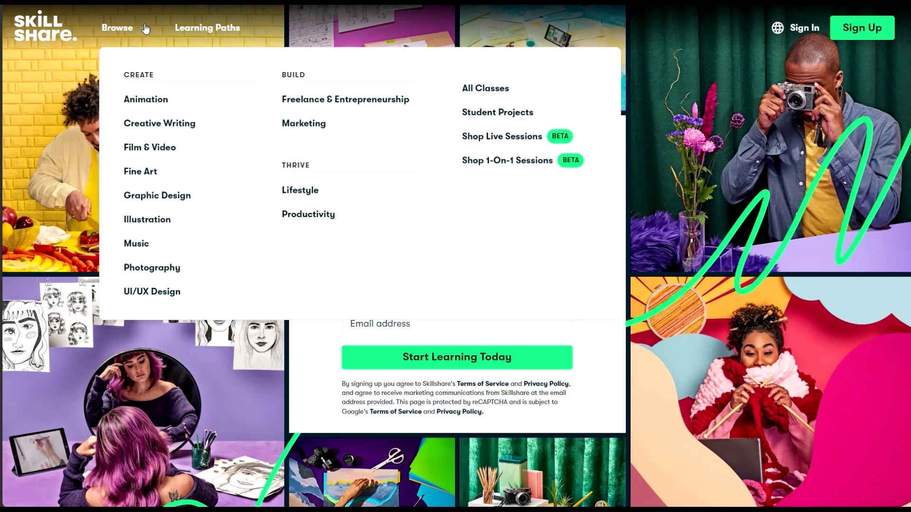
scroll(124, 27, "down", 2)
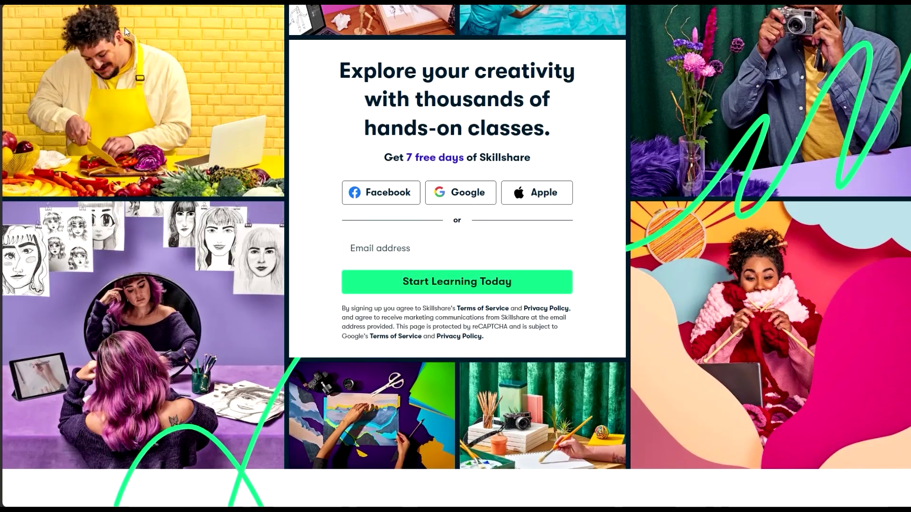
scroll(125, 28, "up", 2)
mouse_move(117, 27)
left_click(519, 95)
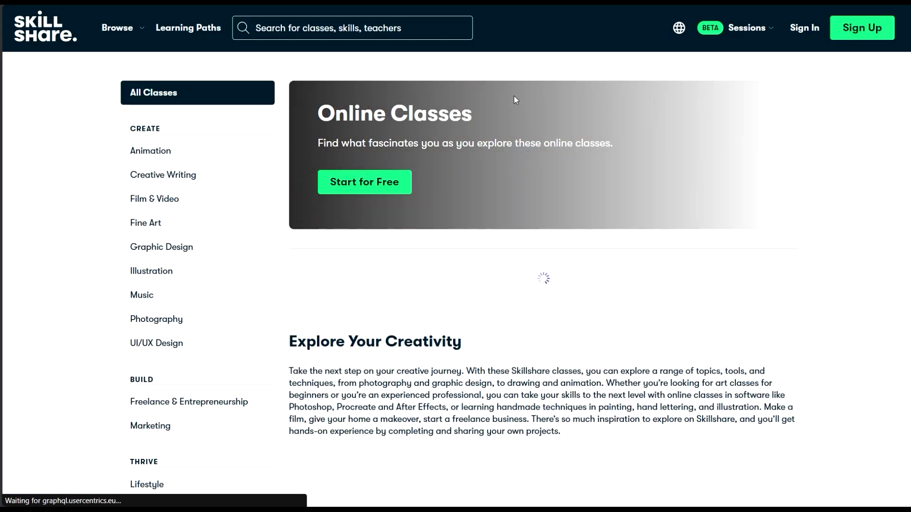
scroll(514, 103, "down", 10)
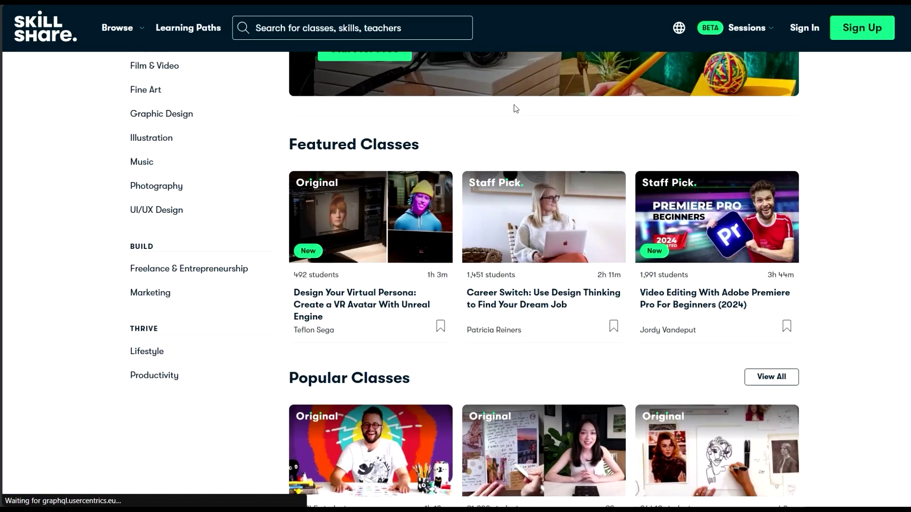
scroll(514, 104, "down", 15)
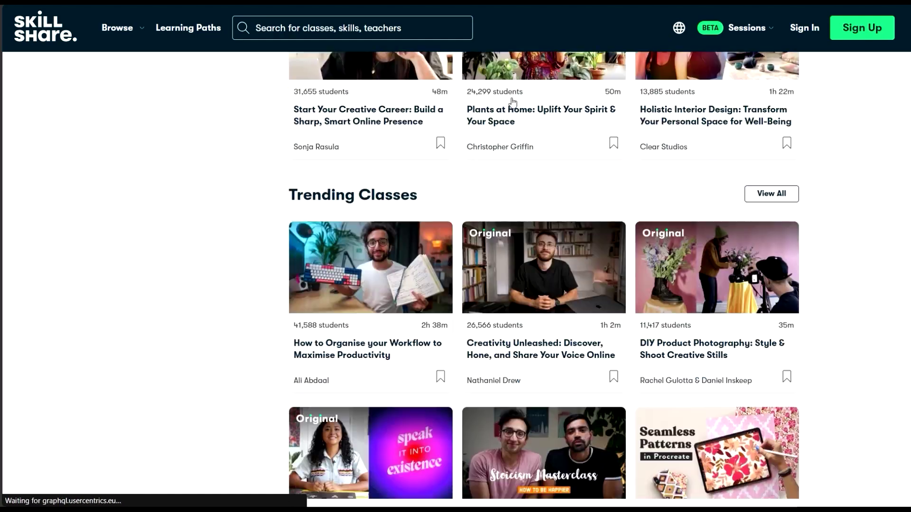
scroll(517, 91, "up", 6)
scroll(515, 90, "up", 12)
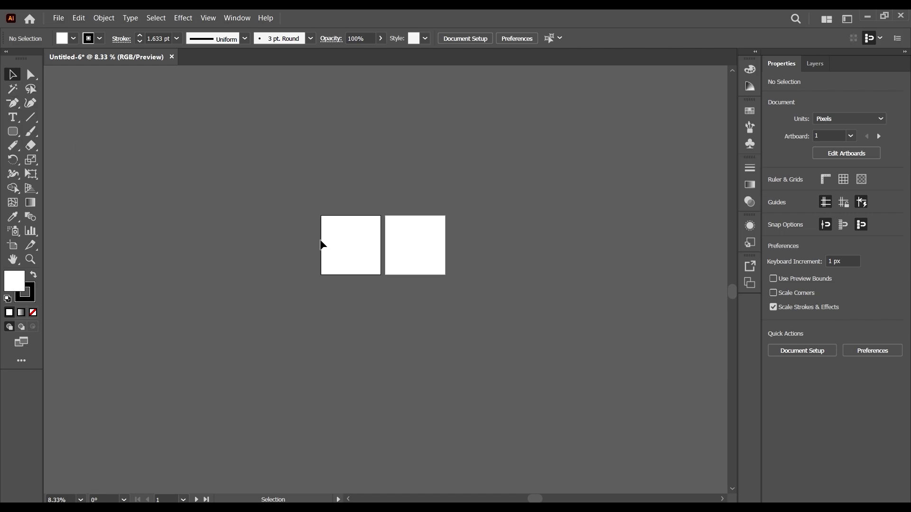
scroll(319, 244, "up", 5)
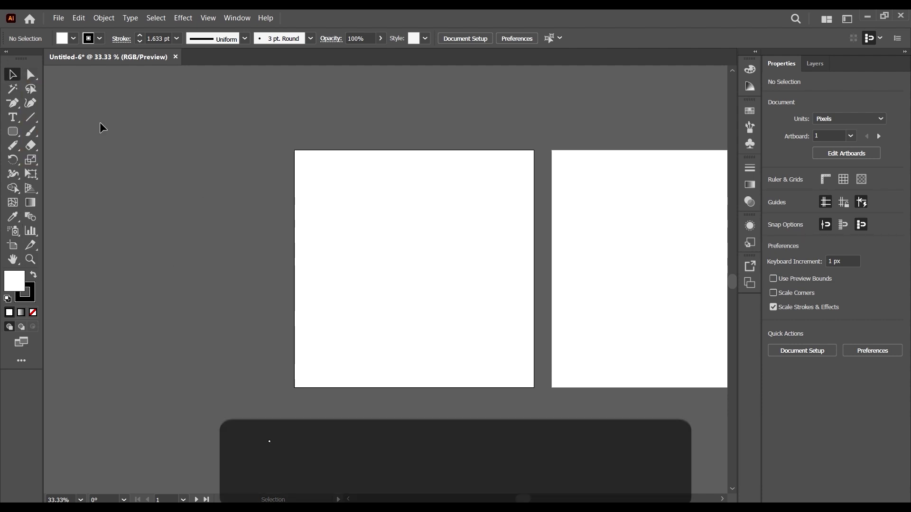
Try the Direct Selection and Magic Wand tools from the selection tool group.
left_click(29, 75)
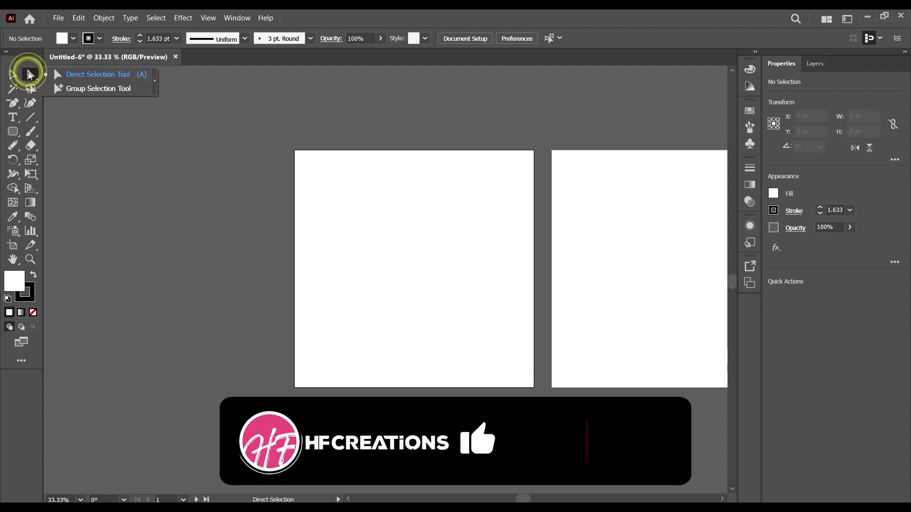
left_click(56, 73)
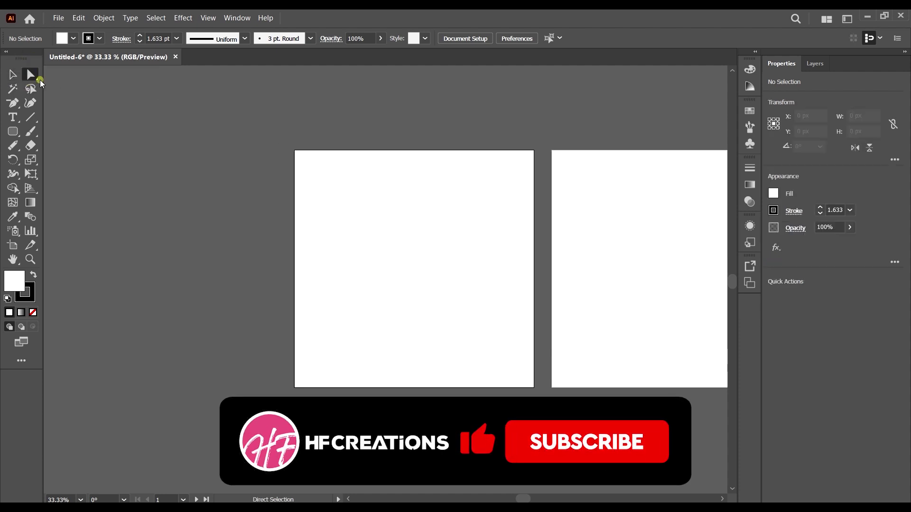
left_click(32, 69)
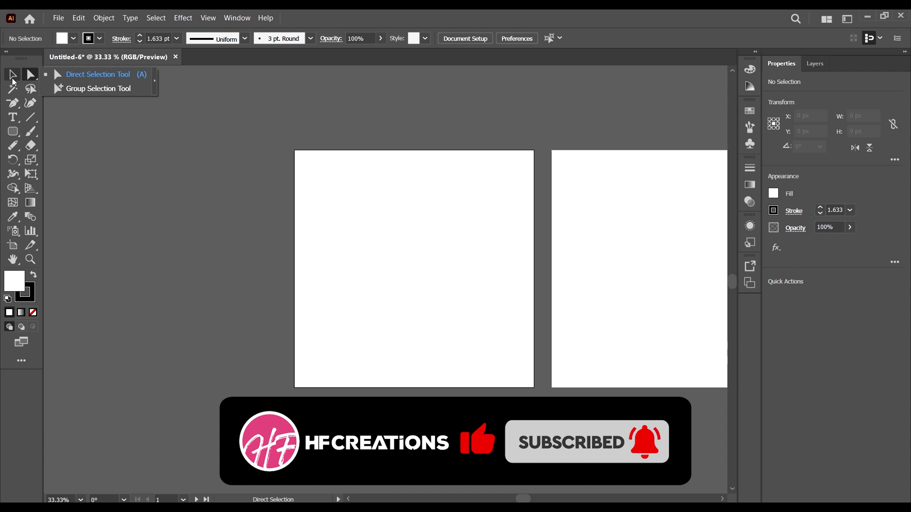
left_click(15, 90)
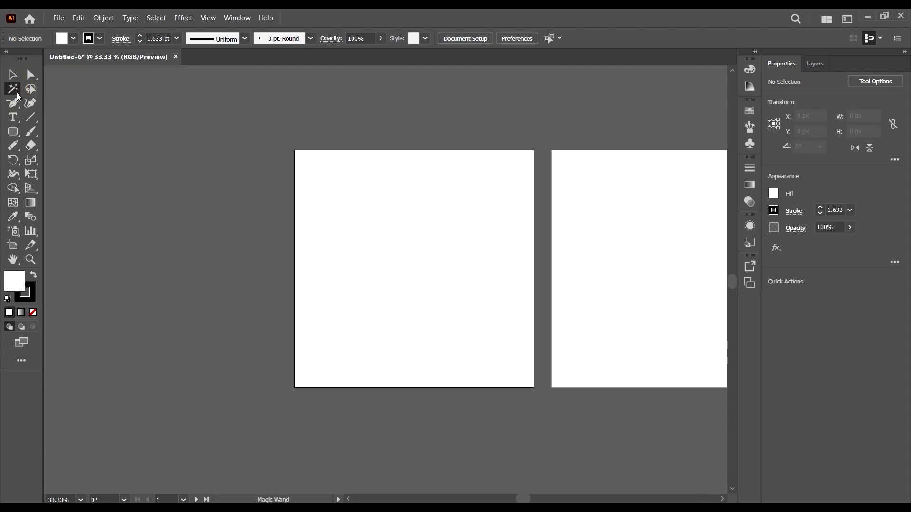
Draw a small rectangle and a tall rectangle left of the artboards.
mouse_move(13, 131)
left_mouse_down()
mouse_move(57, 146)
mouse_move(51, 132)
left_mouse_up()
mouse_move(171, 131)
left_mouse_down()
mouse_move(246, 198)
mouse_move(232, 188)
left_mouse_up()
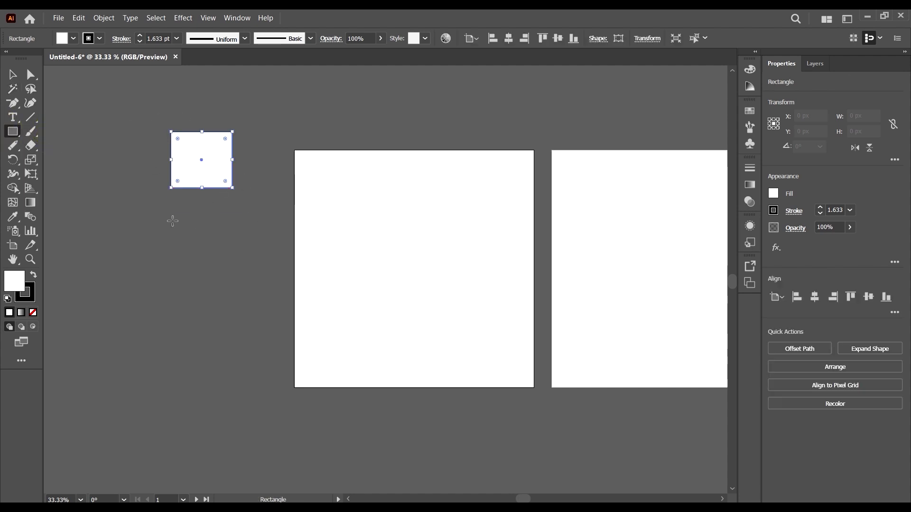
mouse_move(146, 205)
left_mouse_down()
mouse_move(268, 335)
mouse_move(197, 290)
left_mouse_up()
Fill both rectangles red from the fill swatches.
left_click(12, 73)
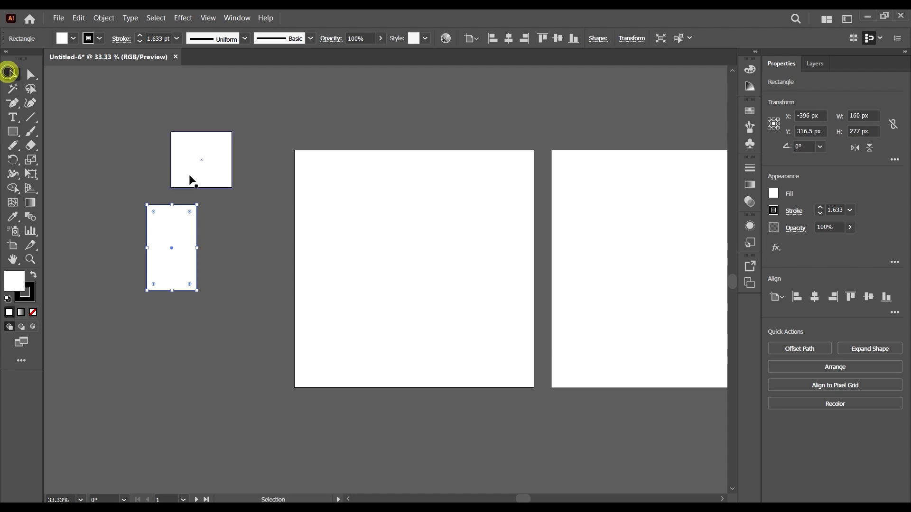
left_click(200, 160)
left_click(73, 39)
left_click(63, 68)
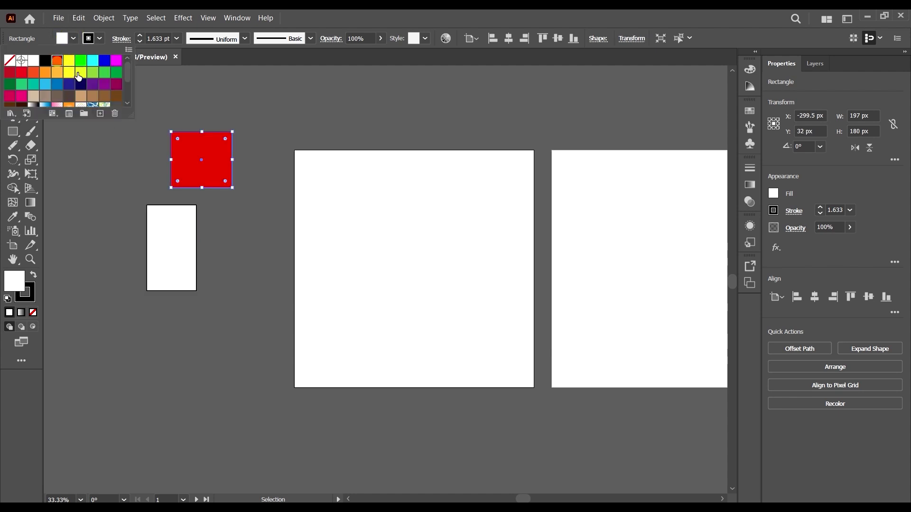
left_click(233, 175)
left_click(181, 260)
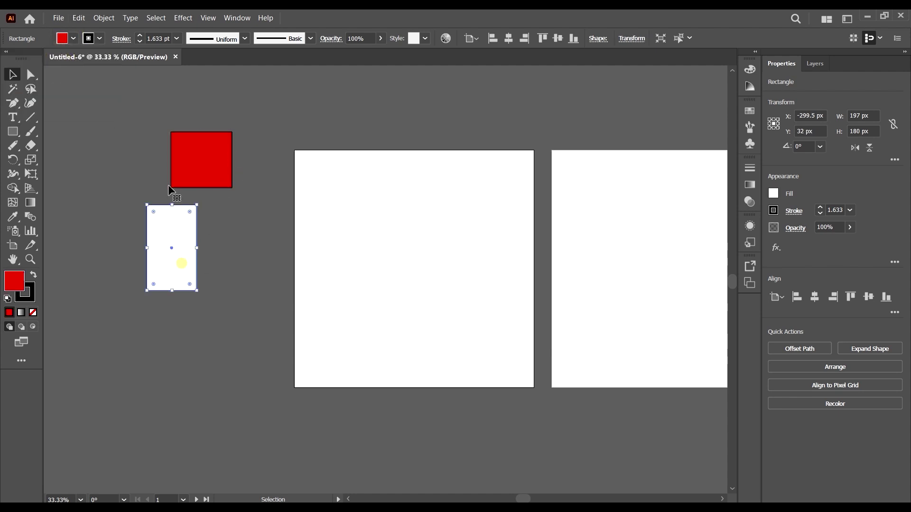
left_click(73, 38)
left_click(57, 60)
left_click(264, 254)
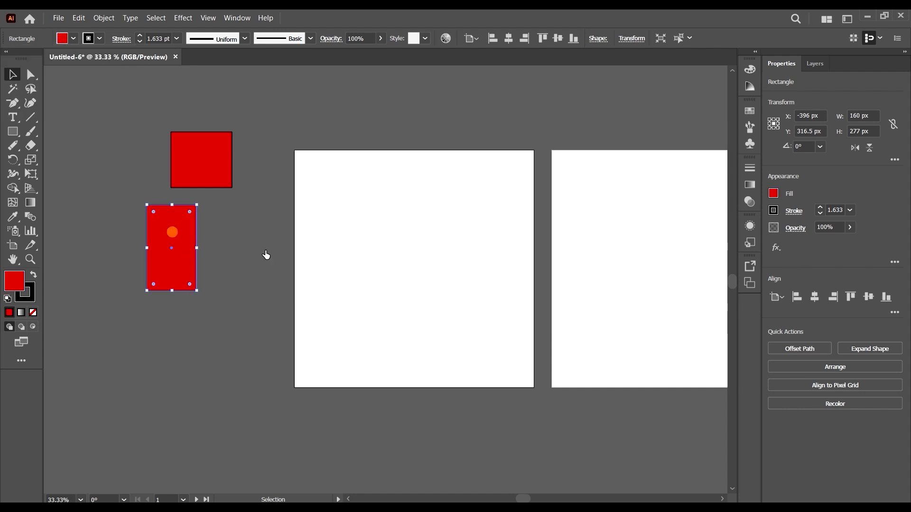
Duplicate the tall red rectangle beside the artboard and make the copy green.
left_click_drag(175, 236, 272, 231)
left_click(73, 39)
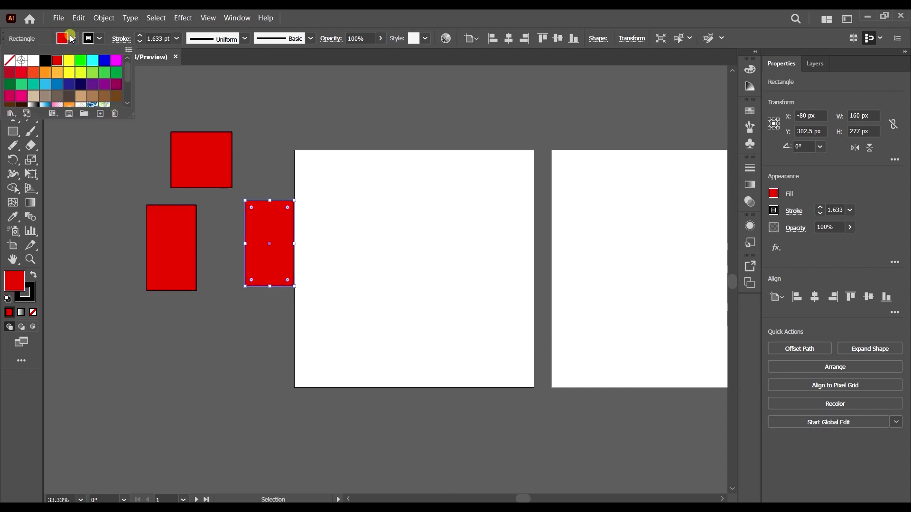
left_click(76, 60)
left_click(397, 255)
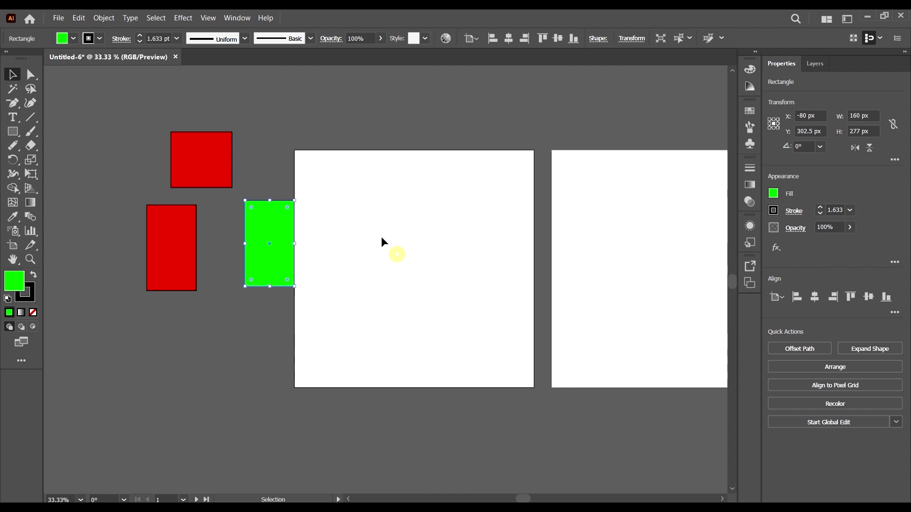
Select both red rectangles at once by colour with the Magic Wand.
left_click(101, 143)
left_click(13, 89)
left_click(204, 160)
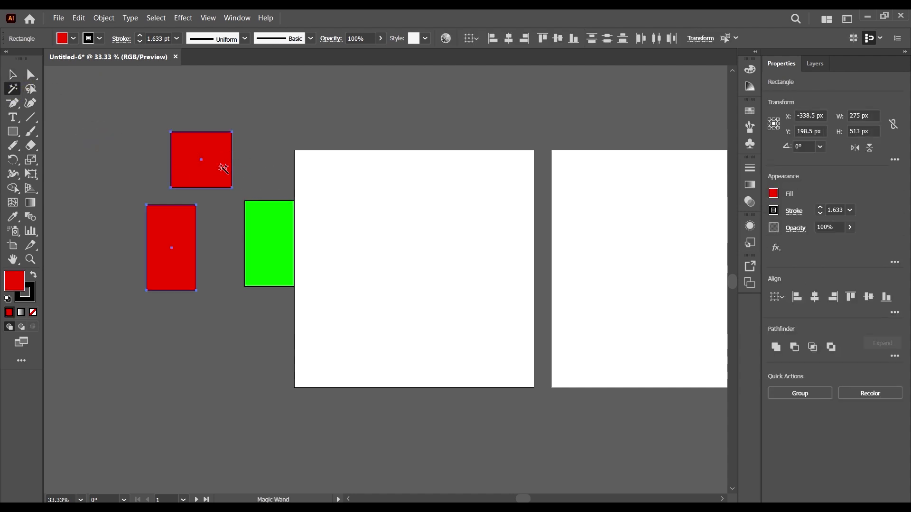
Marquee-select all three rectangles and delete them.
left_click(13, 75)
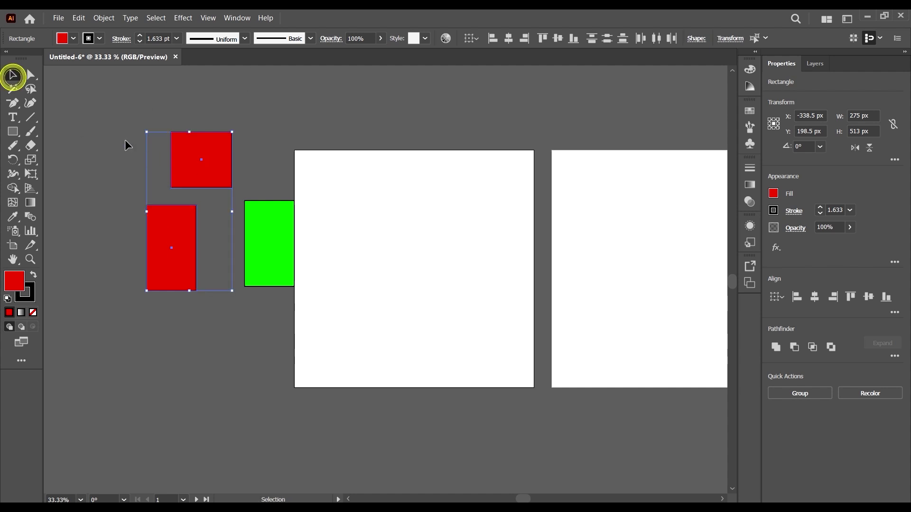
left_click_drag(102, 97, 363, 308)
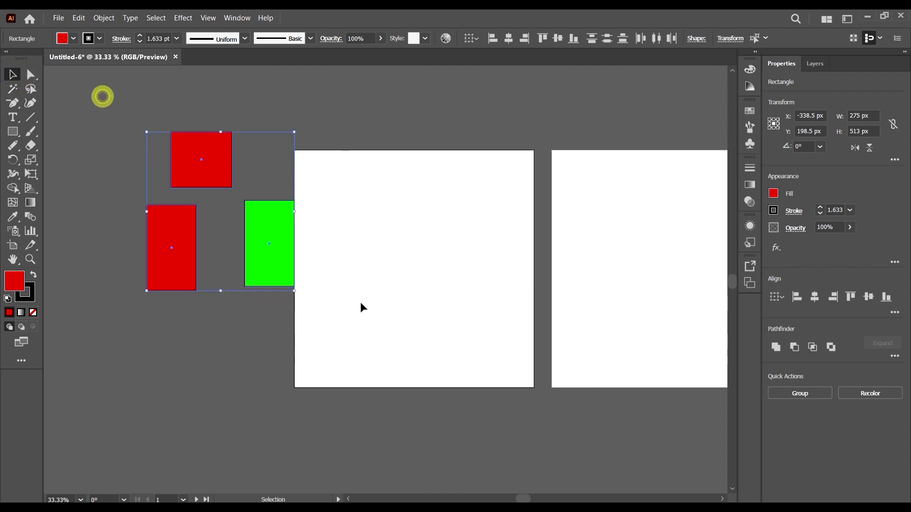
key("Delete")
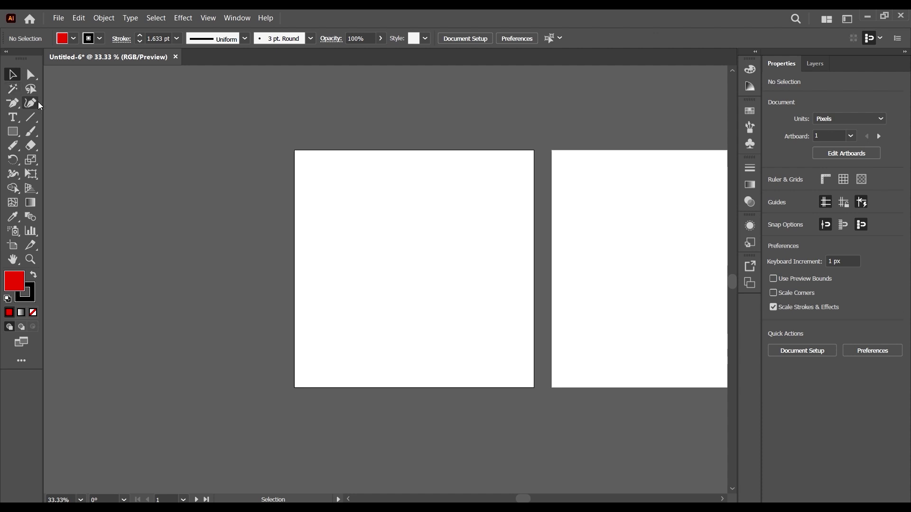
Try the Lasso tool, then pick the Pen Tool from the pen tools flyout.
left_click(30, 89)
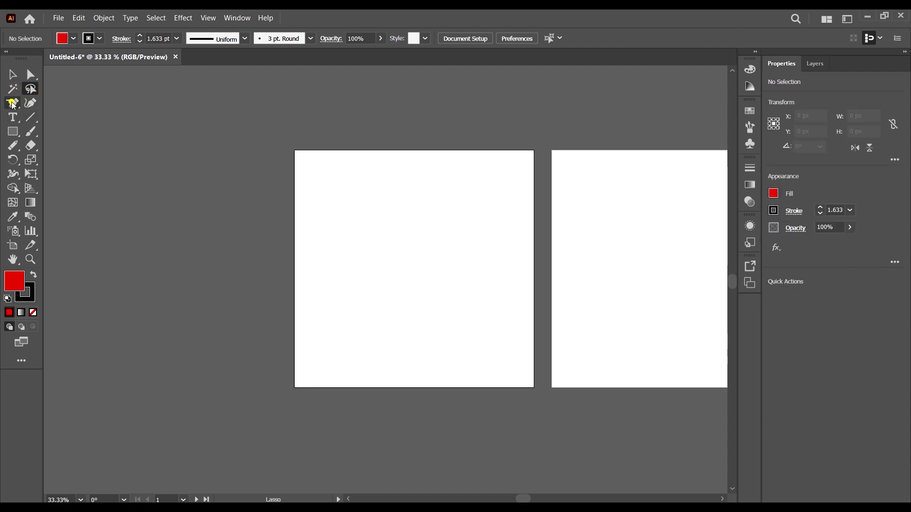
left_click(13, 105)
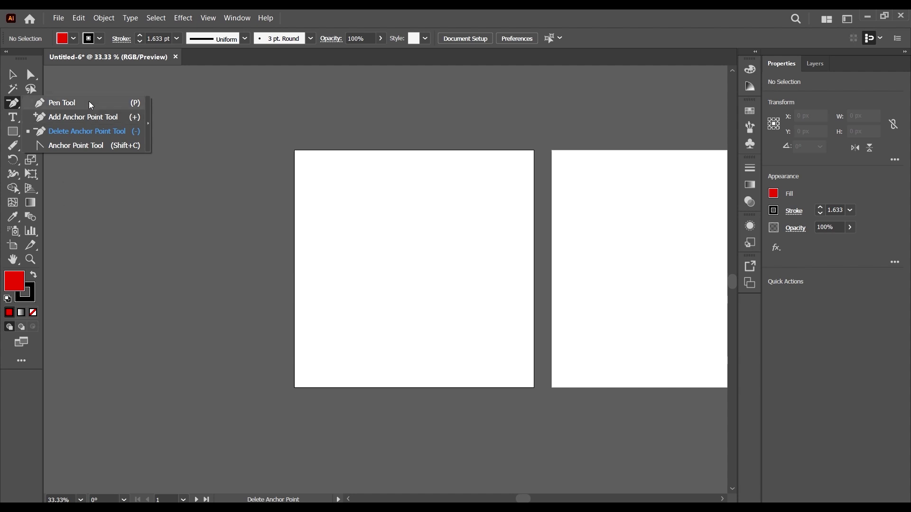
left_click(11, 104)
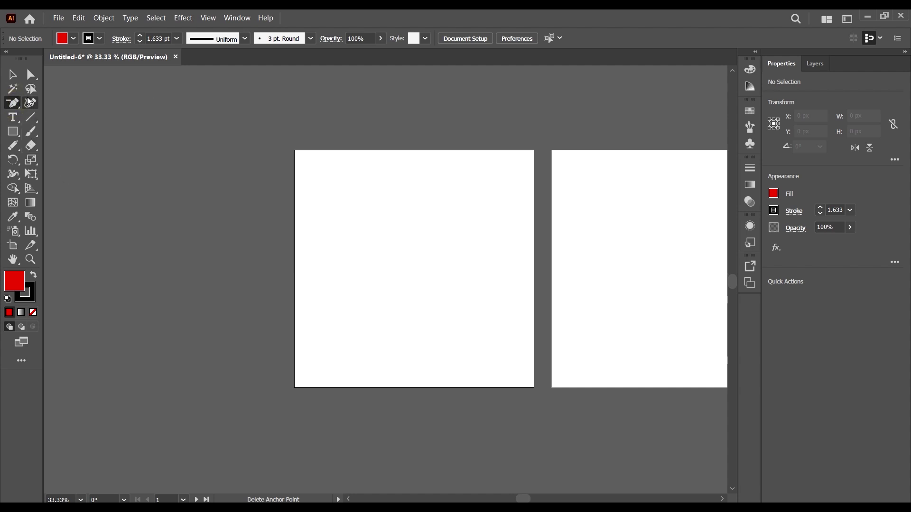
left_click(12, 104)
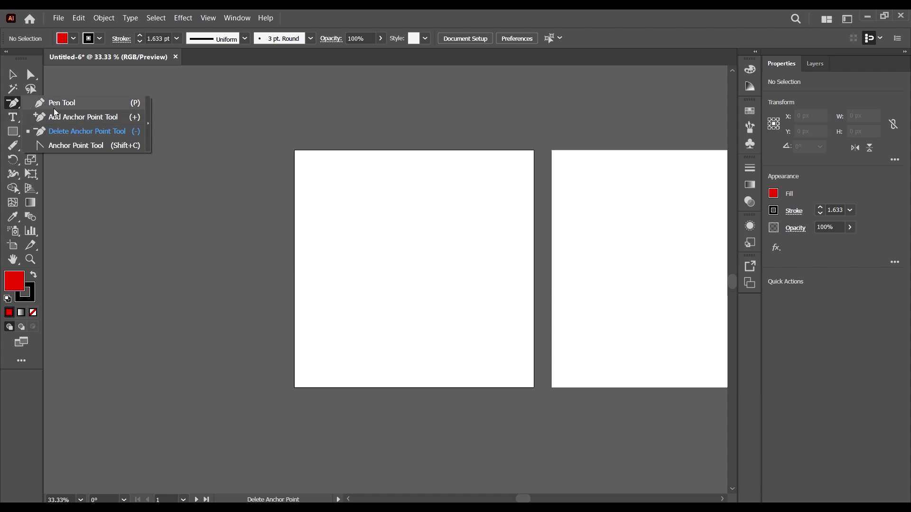
left_click(9, 102)
left_click(31, 102)
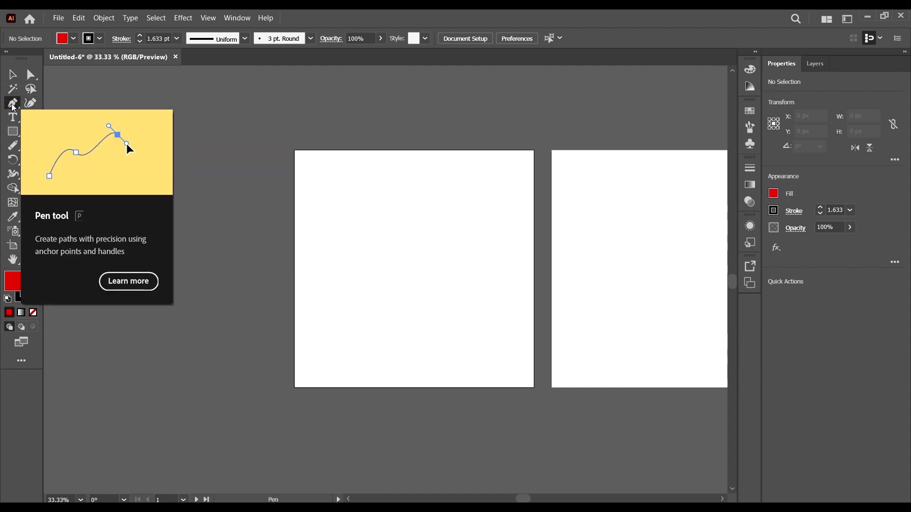
Draw a closed red triangle on the pasteboard left of the artboard.
left_click(93, 159)
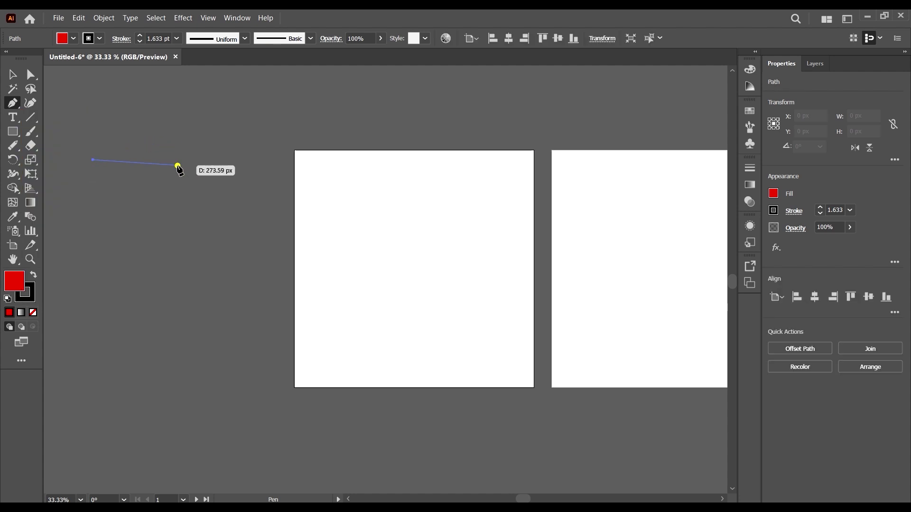
left_click(177, 166)
left_click(167, 226)
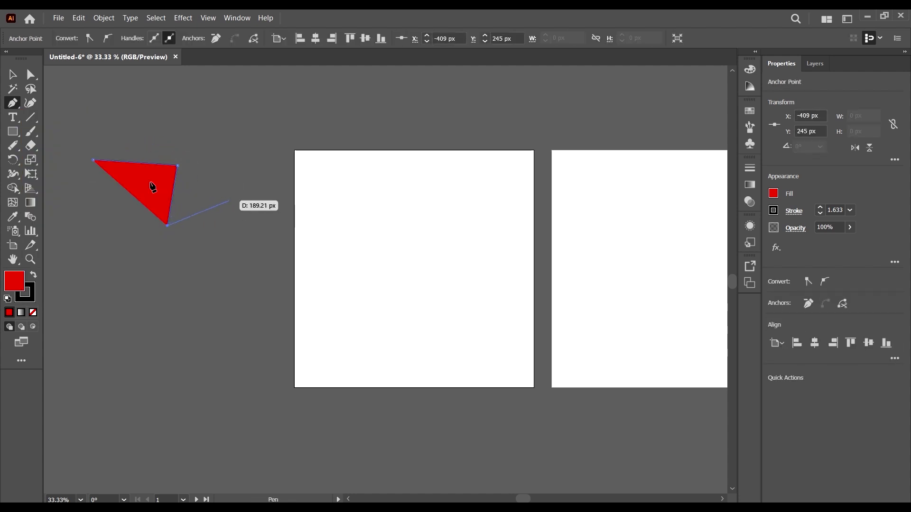
left_click(11, 92)
Start a zigzag shape right of the triangle, plotting corners down its right side.
left_click(14, 104)
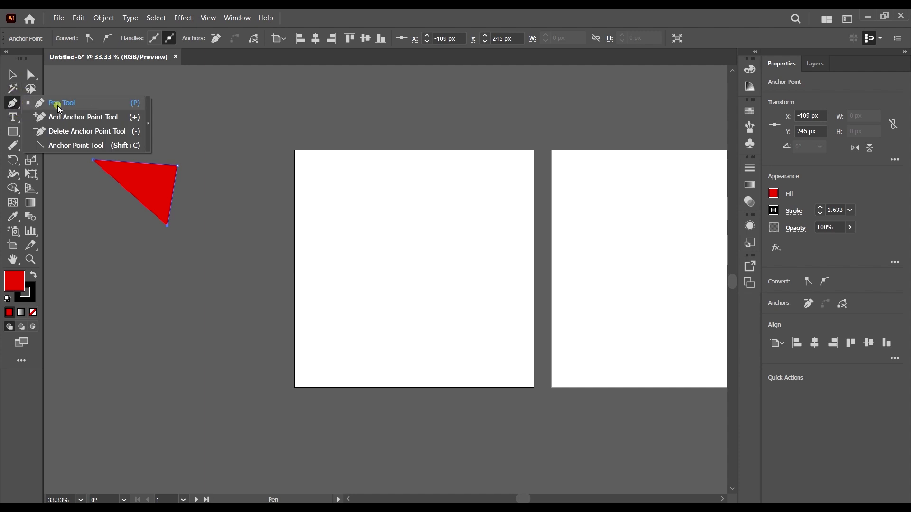
left_click(77, 107)
left_click(214, 184)
left_click(269, 160)
left_click(315, 208)
left_click(245, 234)
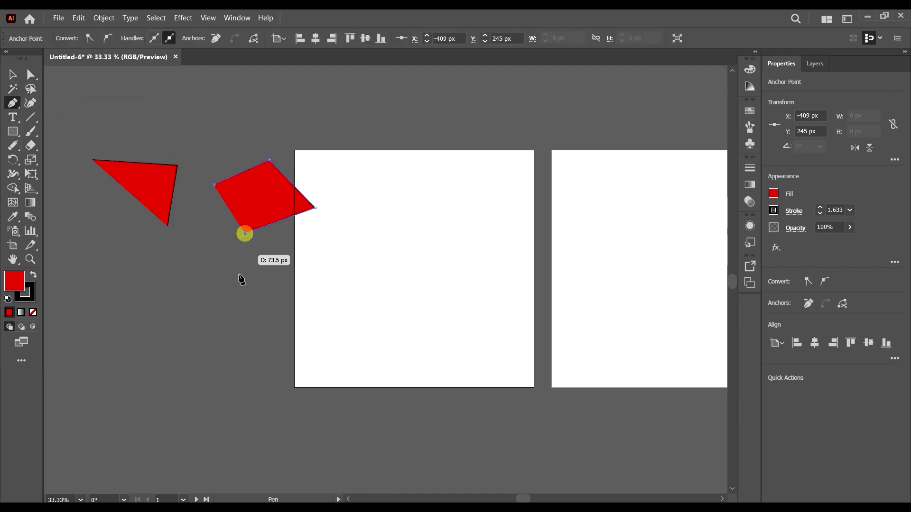
left_click(250, 288)
left_click(319, 291)
left_click(336, 328)
Continue the zigzag across the bottom and up the left, dragging the last anchor into a curve.
left_click(238, 352)
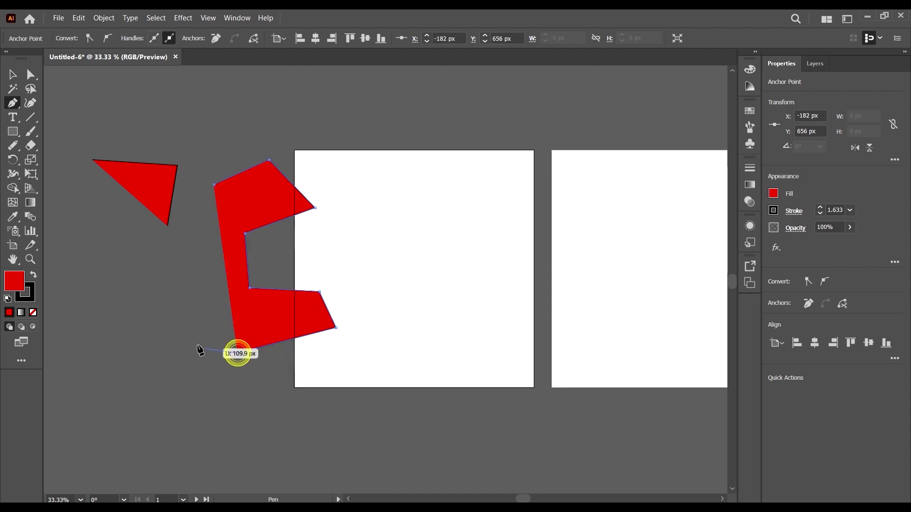
left_click(182, 346)
left_click(208, 301)
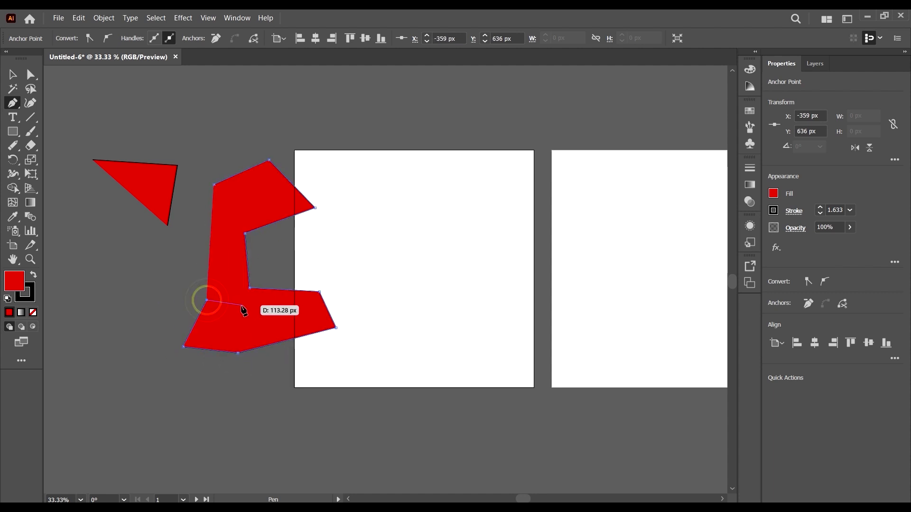
left_click(242, 305)
left_click(170, 269)
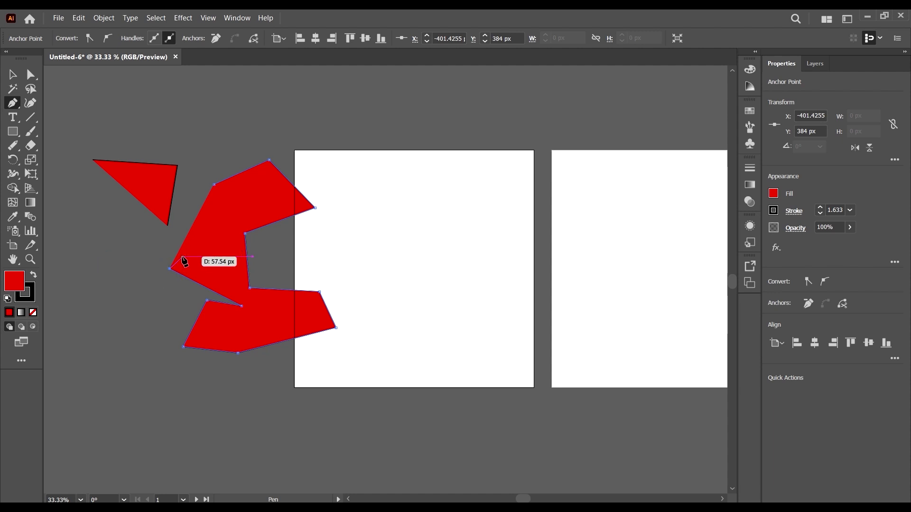
left_click(196, 250)
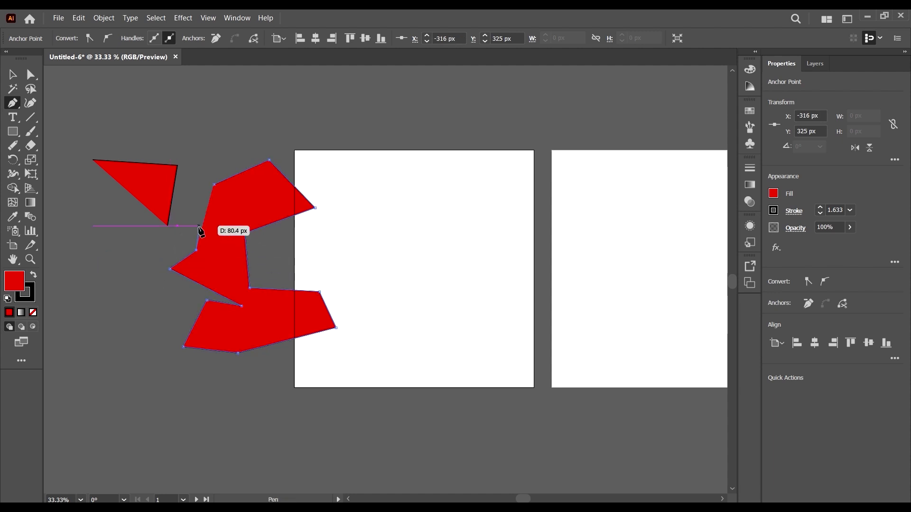
left_click(189, 214)
left_click(225, 222)
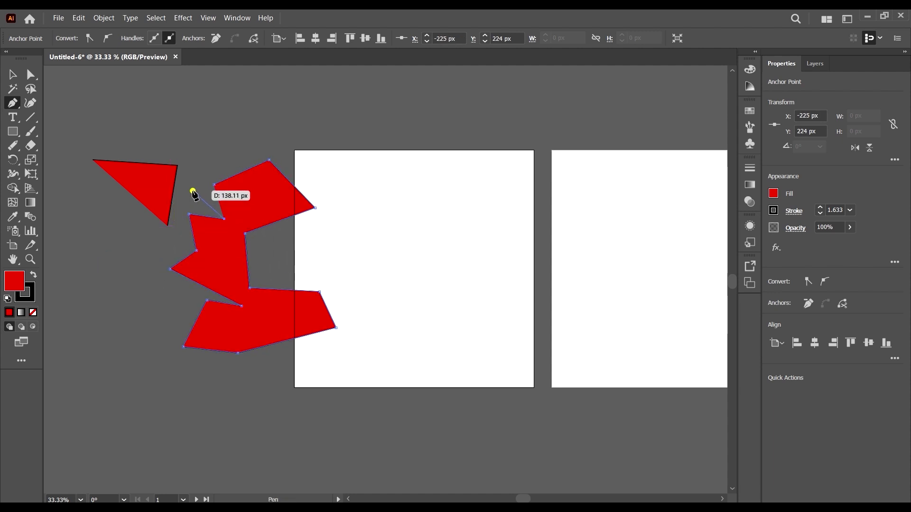
left_click_drag(193, 191, 59, 118)
Close the zigzag path and zoom to 100% on the shape.
left_click(7, 75)
key("ctrl+1")
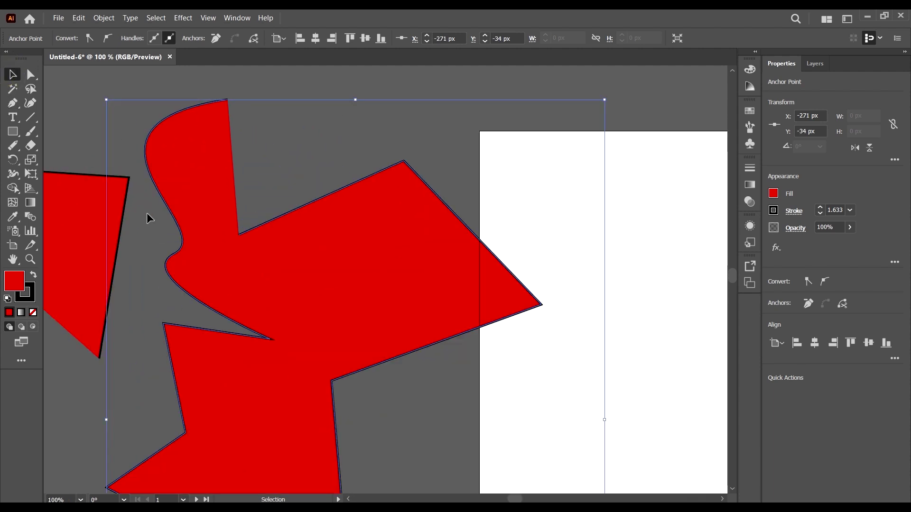
left_click(147, 214)
Drag the bend anchor's handle with Direct Selection to form a smooth S-curve.
left_click(30, 74)
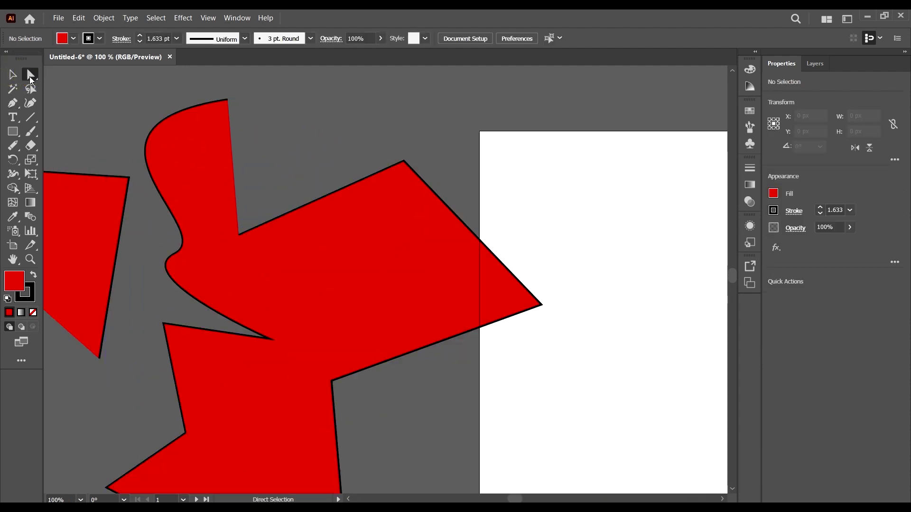
scroll(195, 235, "down", 2)
left_click(174, 209)
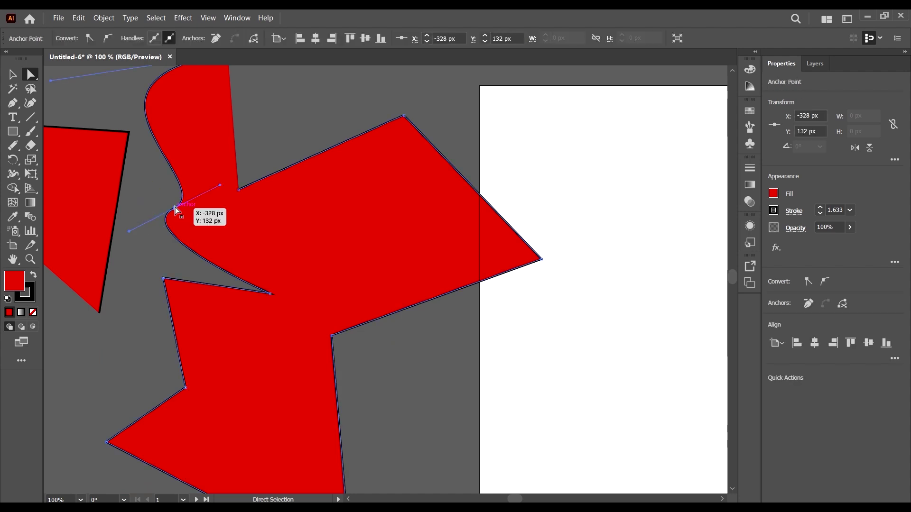
scroll(149, 88, "up", 2)
scroll(150, 88, "up", 1)
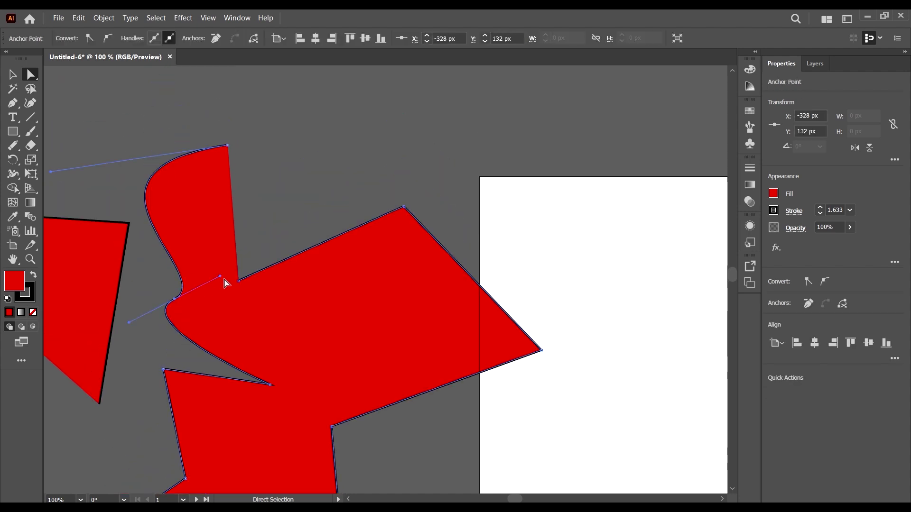
left_click_drag(221, 278, 260, 247)
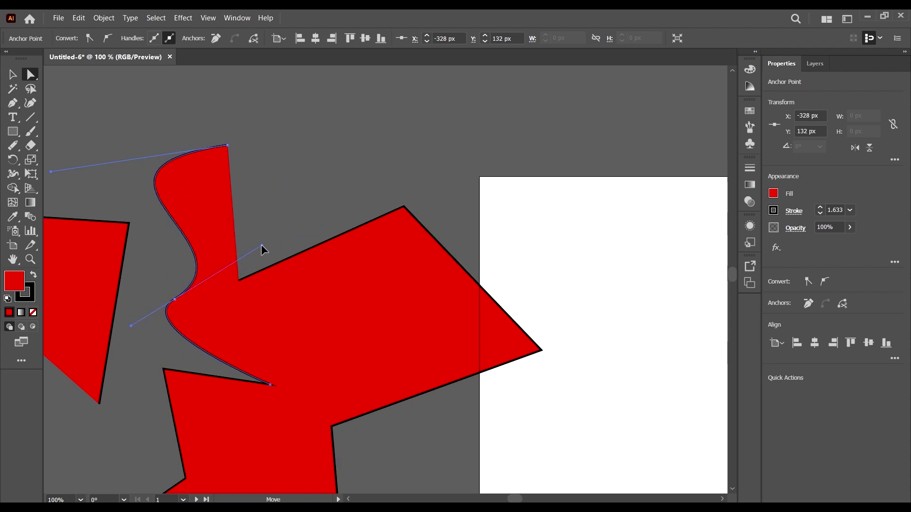
left_click(260, 242)
scroll(241, 251, "down", 2)
scroll(162, 265, "down", 3)
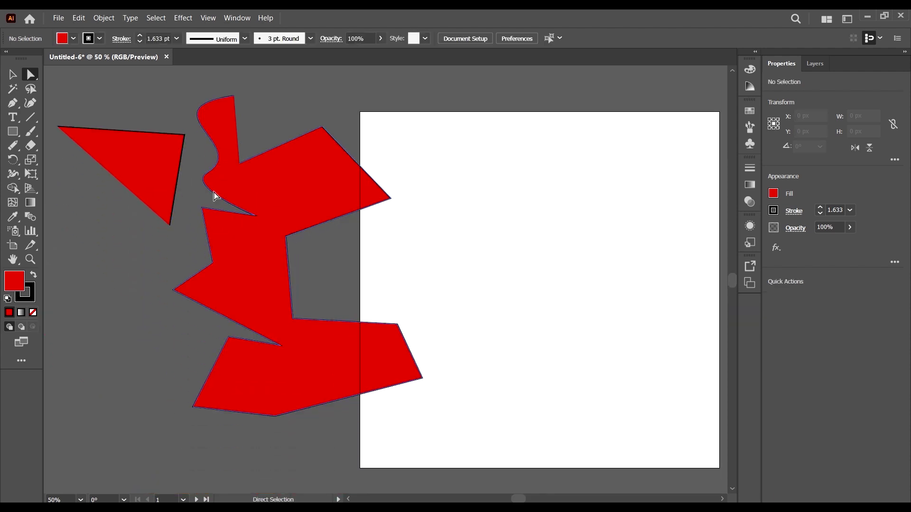
left_click(12, 102)
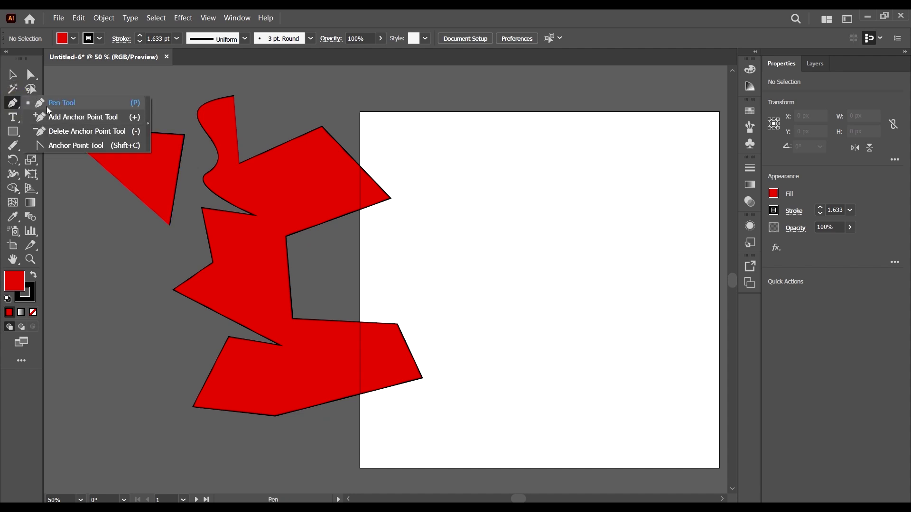
Add two anchors on the right edge, deepening the notch and extending the right point.
left_click(110, 118)
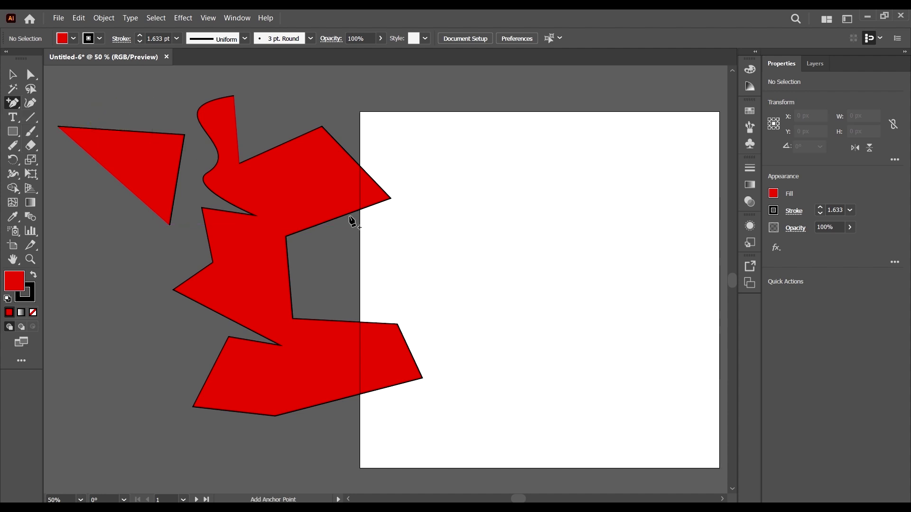
left_click(345, 214)
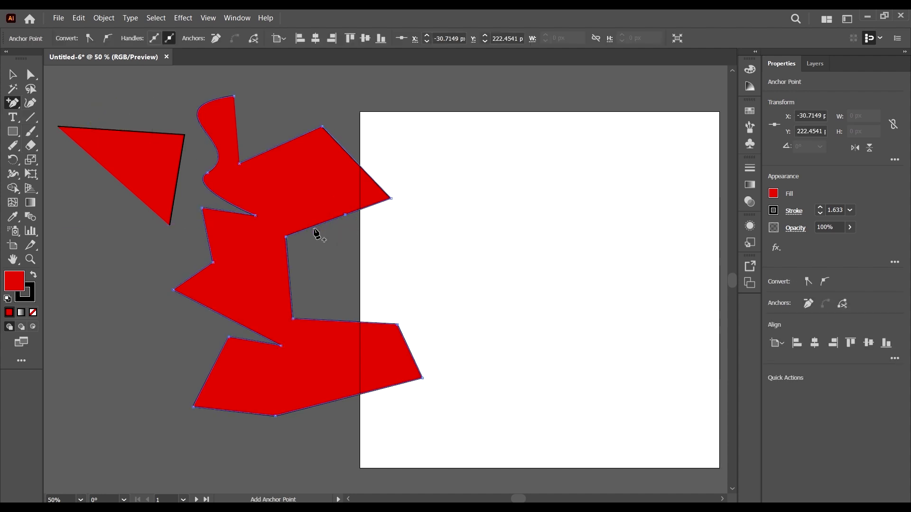
left_click(312, 226)
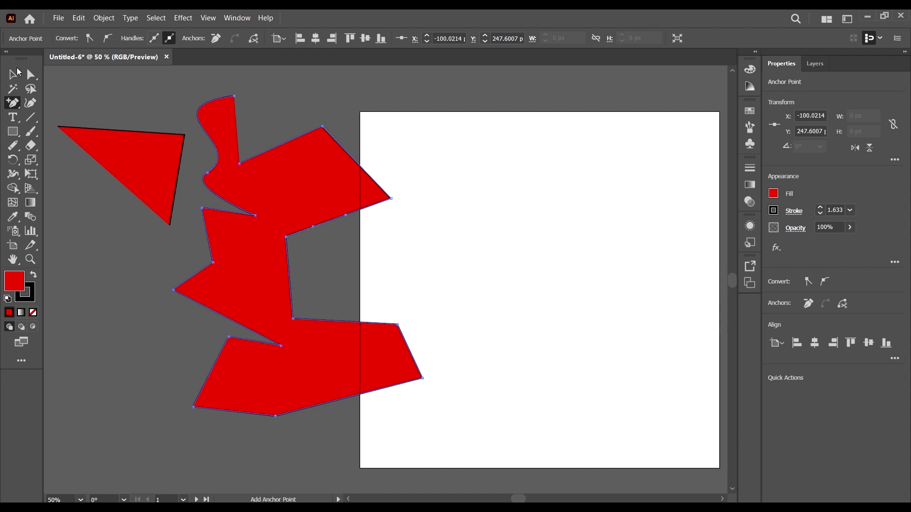
key("a")
left_click_drag(312, 226, 327, 259)
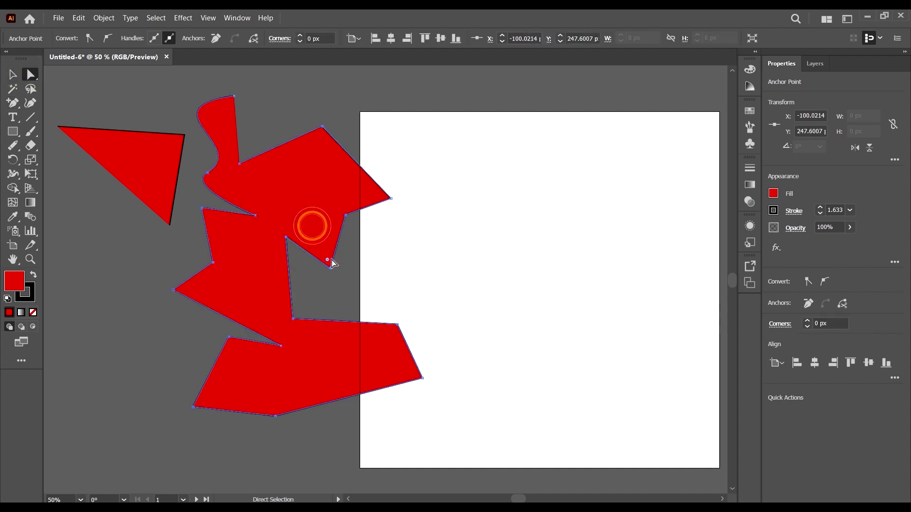
left_click_drag(349, 218, 390, 243)
Remove two anchors from the shape's right edge to straighten it.
left_click_drag(12, 102, 76, 139)
left_click(387, 243)
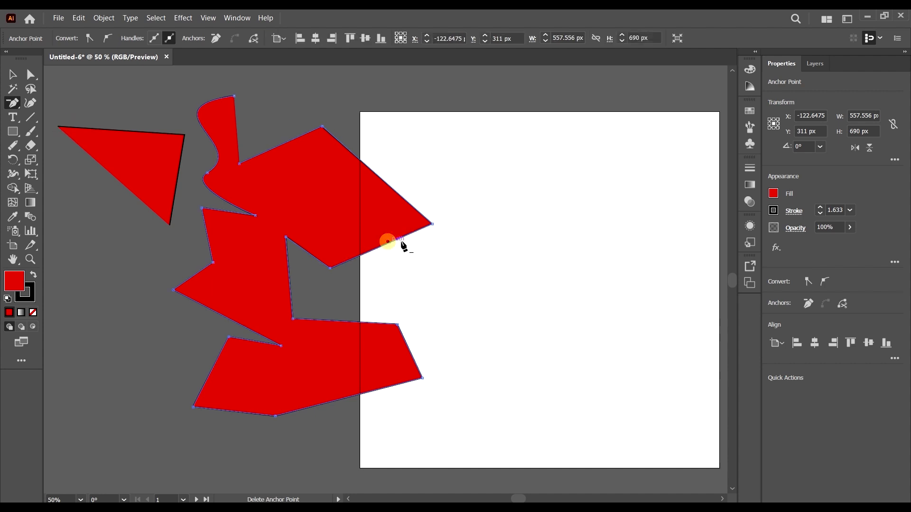
left_click(433, 224)
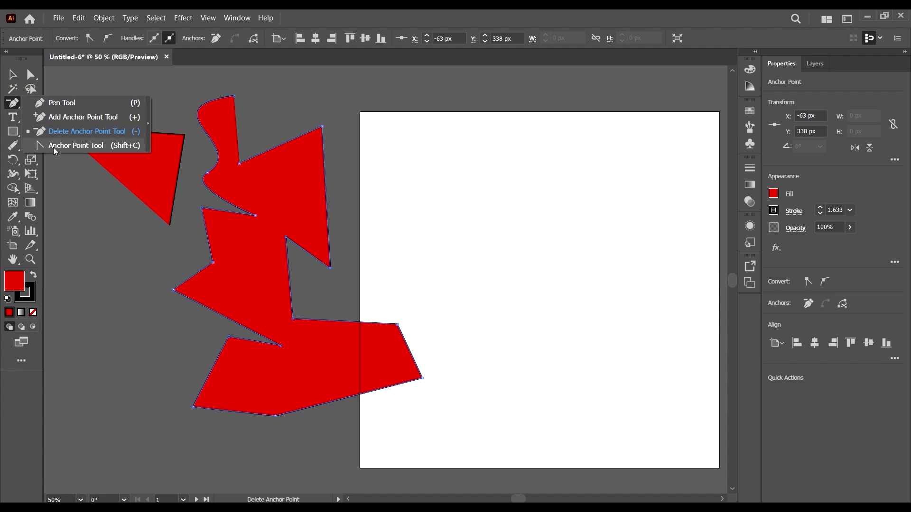
Convert the top corner to a smooth curve and pull it into a broad bulge.
left_click(60, 146)
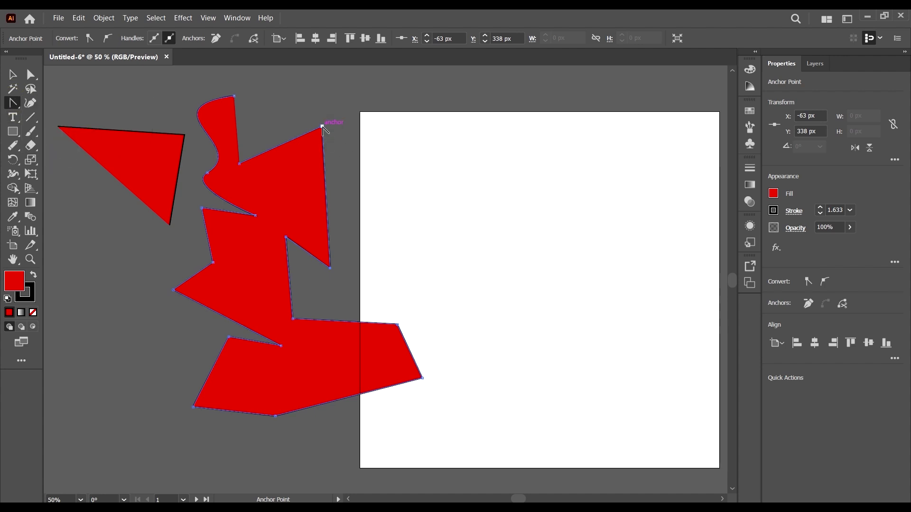
left_click_drag(323, 127, 422, 145)
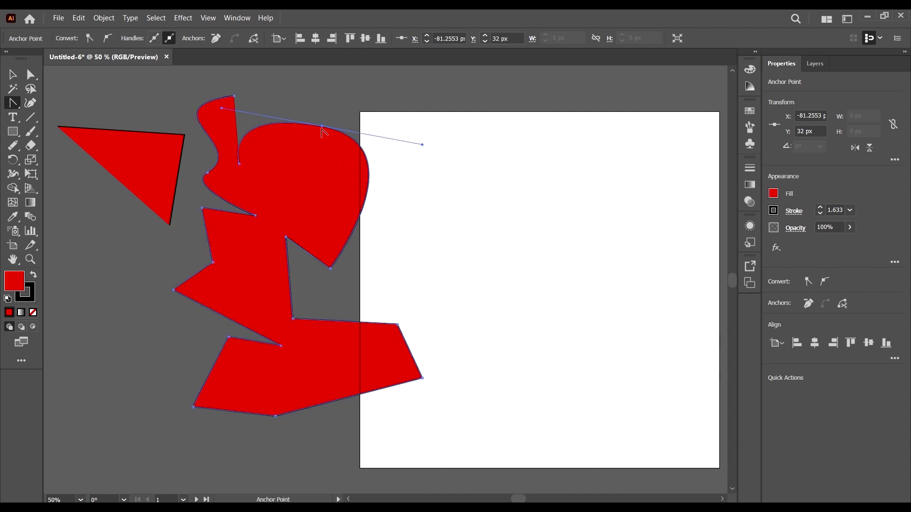
left_click(322, 127)
left_click_drag(322, 127, 471, 185)
left_click(16, 106)
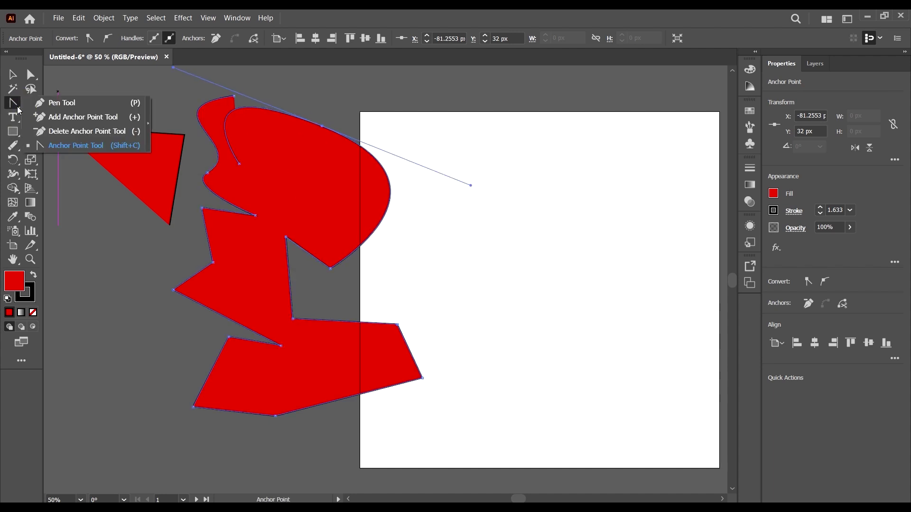
left_click(13, 100)
Add one more Curvature point to the right, then delete the large red shape.
left_click(30, 104)
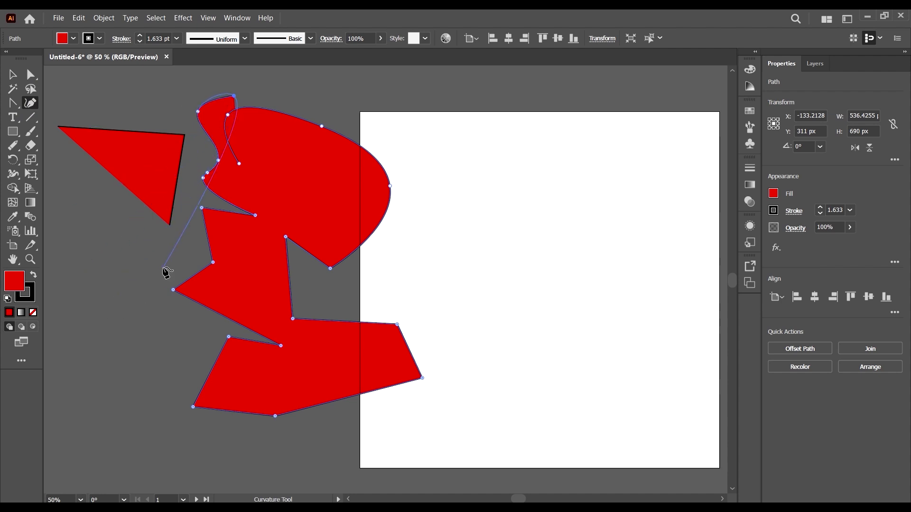
scroll(425, 228, "down", 3)
scroll(490, 265, "up", 4)
scroll(465, 227, "right", 3)
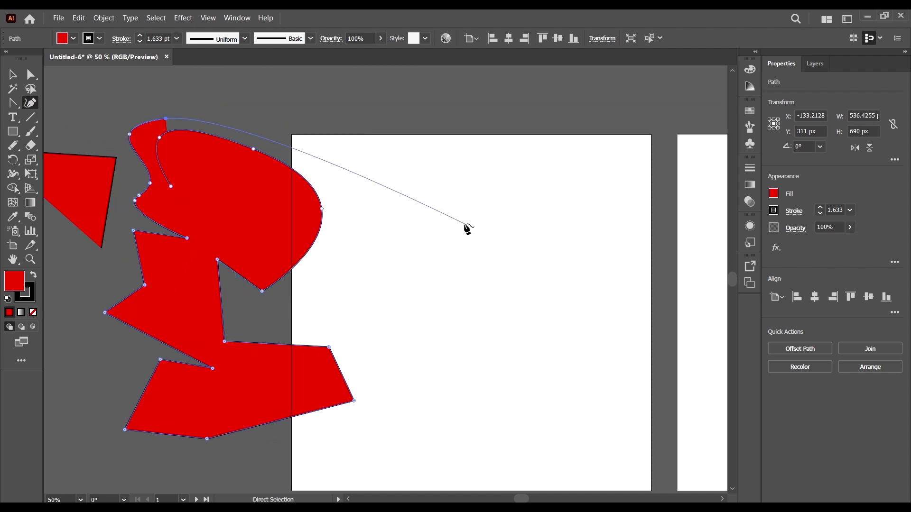
left_click(471, 240)
left_click(12, 74)
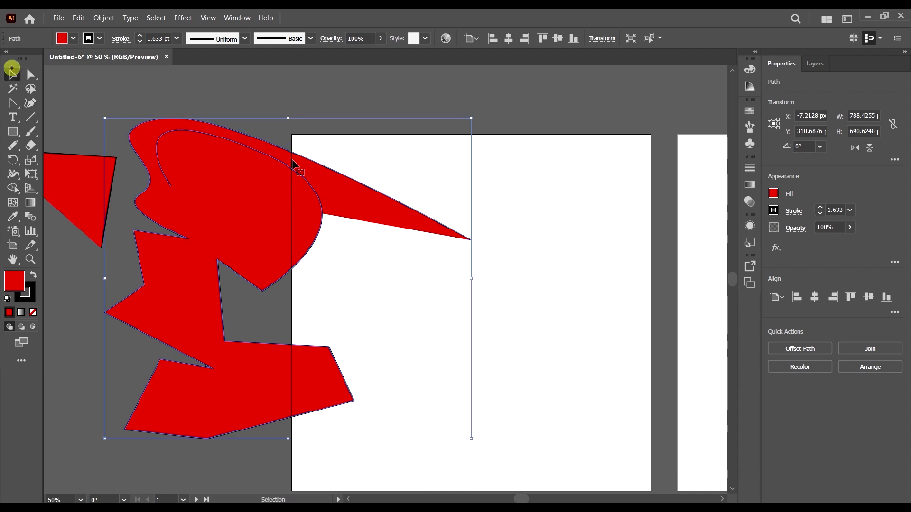
key("Delete")
Draw a practice swirl with the Curvature Tool, looping around the artboard.
left_click(30, 101)
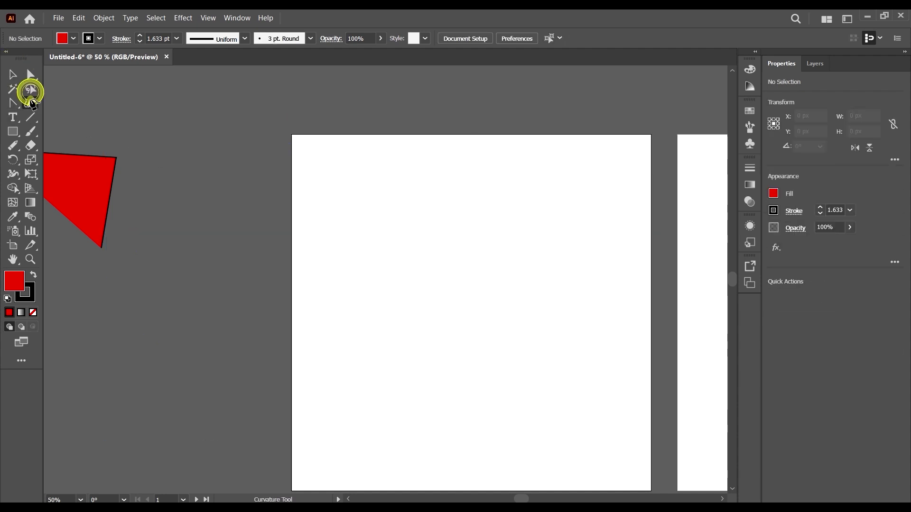
left_click(388, 211)
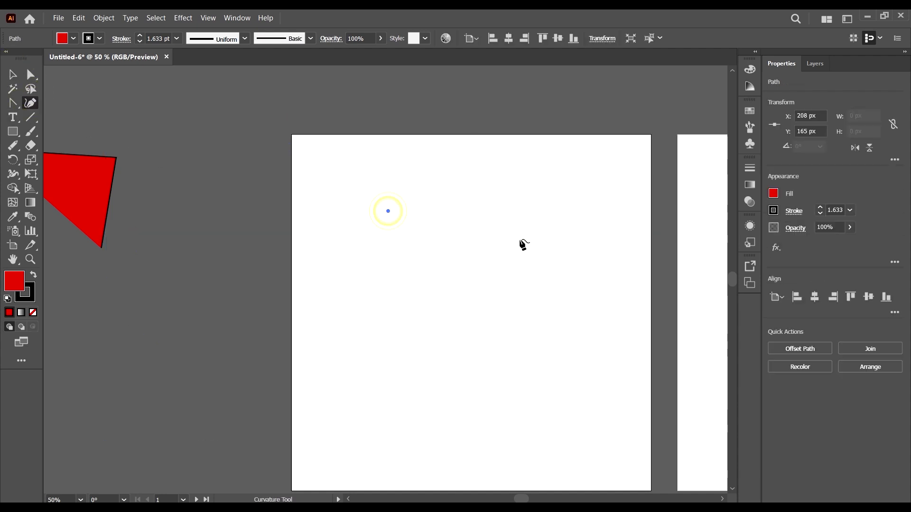
left_click(520, 239)
left_click(504, 329)
left_click(394, 359)
left_click(404, 280)
left_click(338, 262)
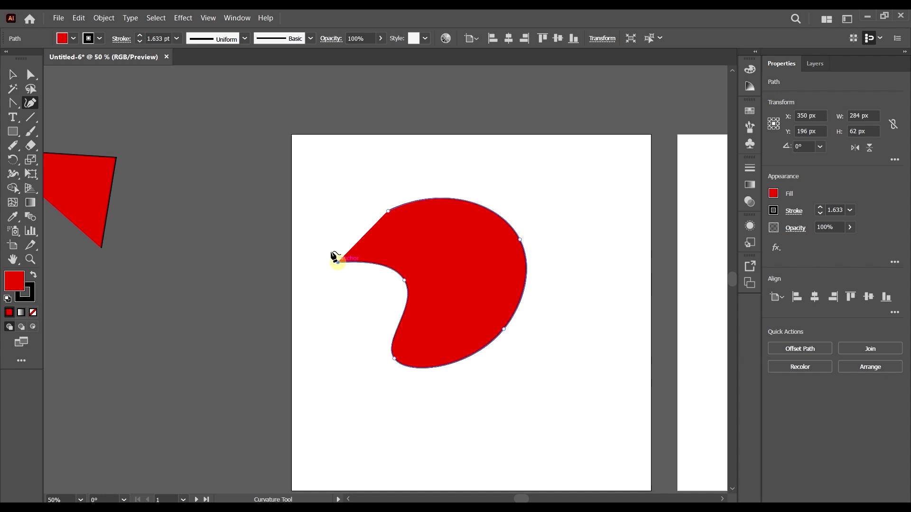
left_click(288, 328)
left_click(338, 416)
left_click(510, 416)
left_click(565, 347)
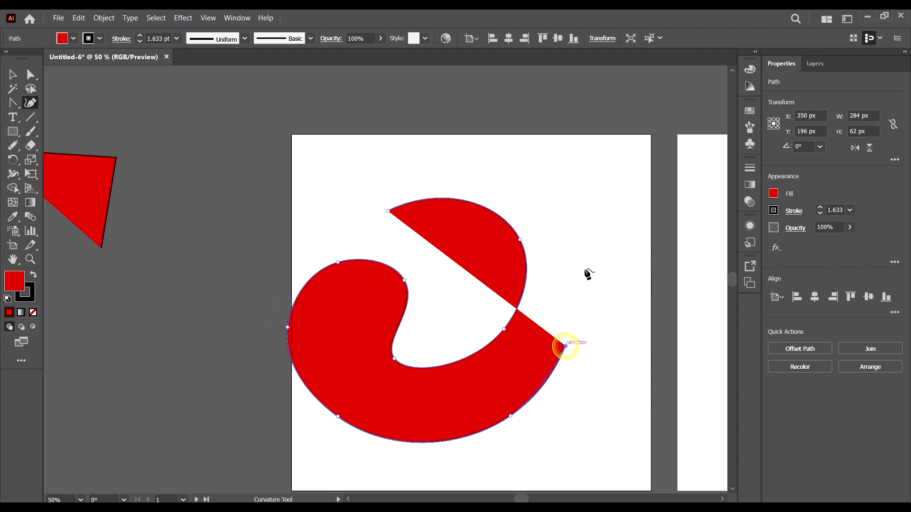
left_click(583, 256)
left_click(486, 147)
left_click(360, 172)
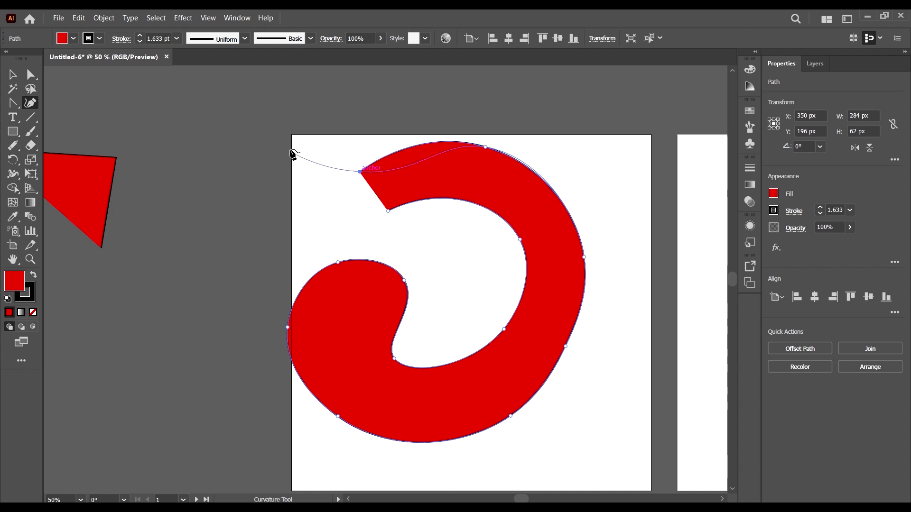
Extend the swirl above and to the right of the artboard, then select it and zoom out.
left_click(268, 103)
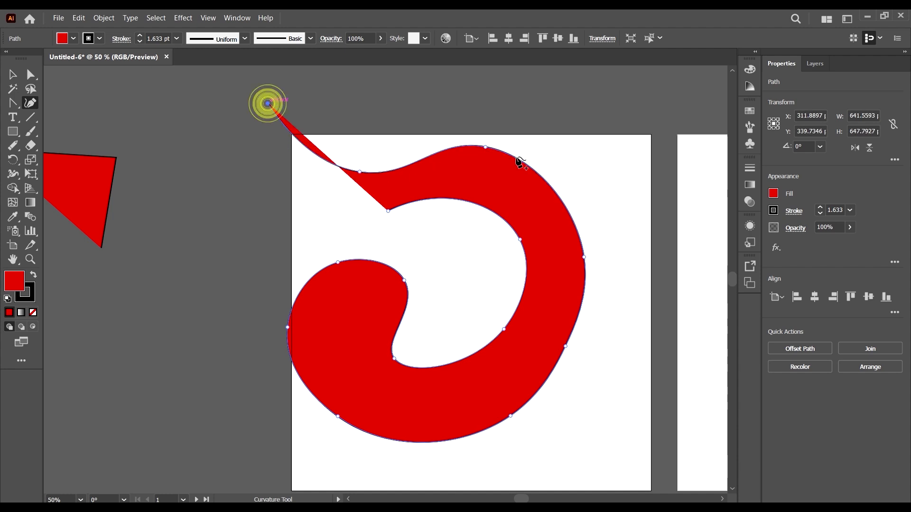
left_click(375, 96)
scroll(403, 95, "up", 3)
left_click(431, 67)
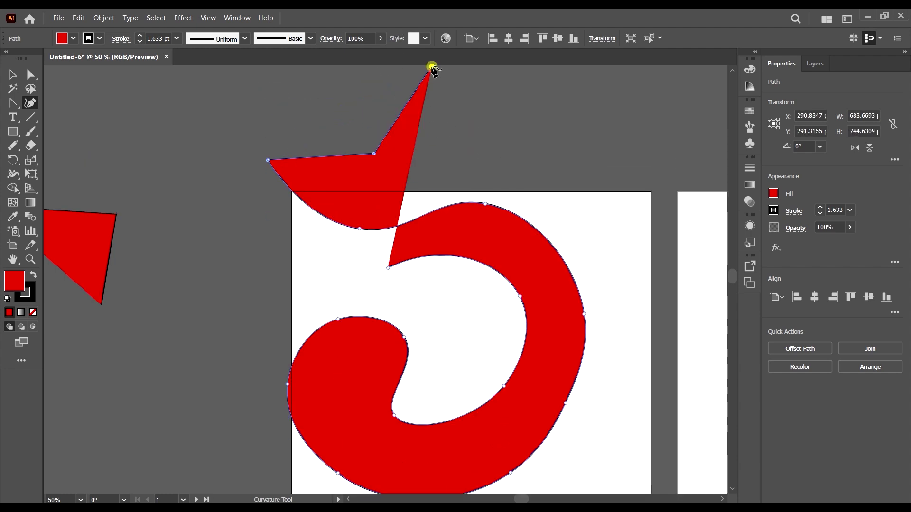
left_click(518, 156)
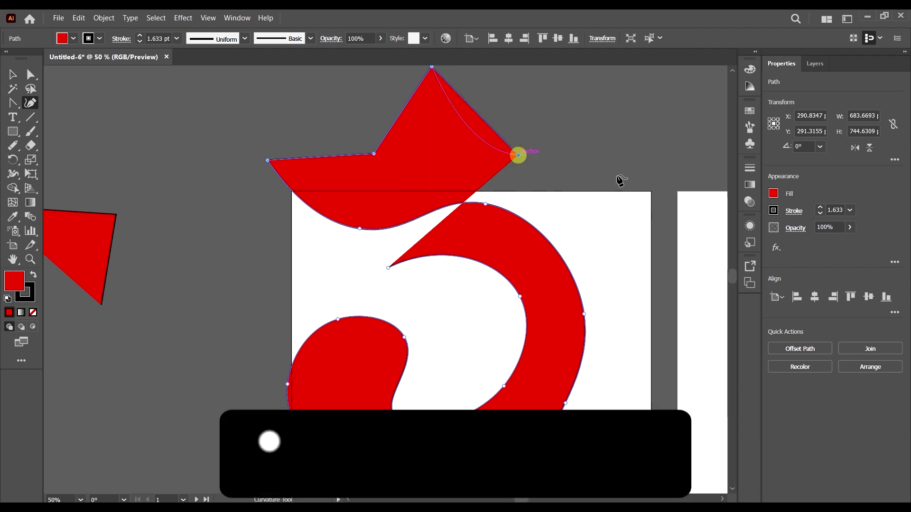
left_click(623, 110)
left_click(675, 260)
scroll(608, 370, "down", 3)
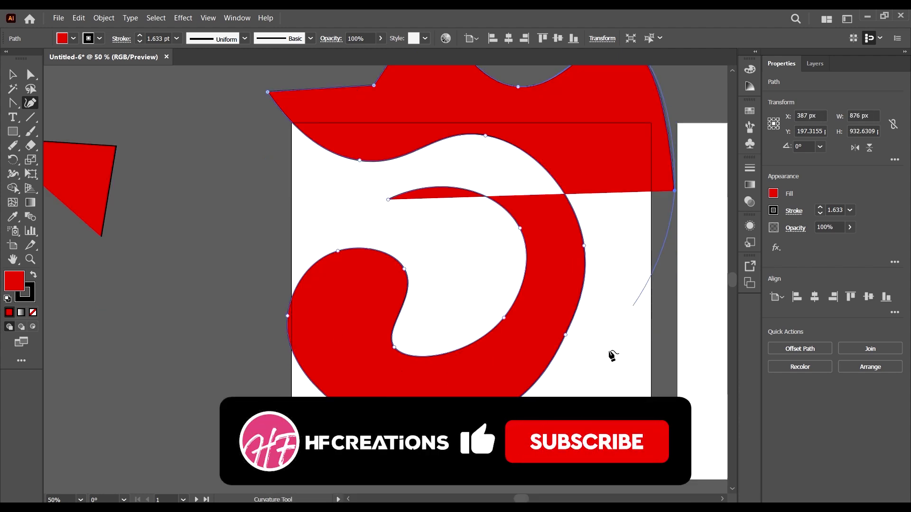
left_click(610, 350)
left_click(11, 73)
key("ctrl+minus")
Delete the red swirl and the red triangle.
key("Delete")
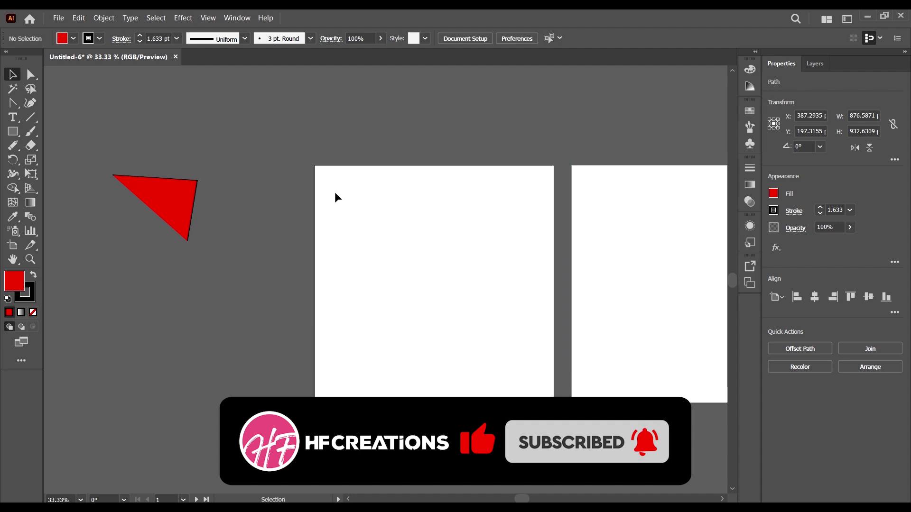
left_click(149, 191)
key("Delete")
Delete the 'Artboard 1 copy' artboard in artboard-editing mode, leaving one artboard.
scroll(517, 261, "down", 3)
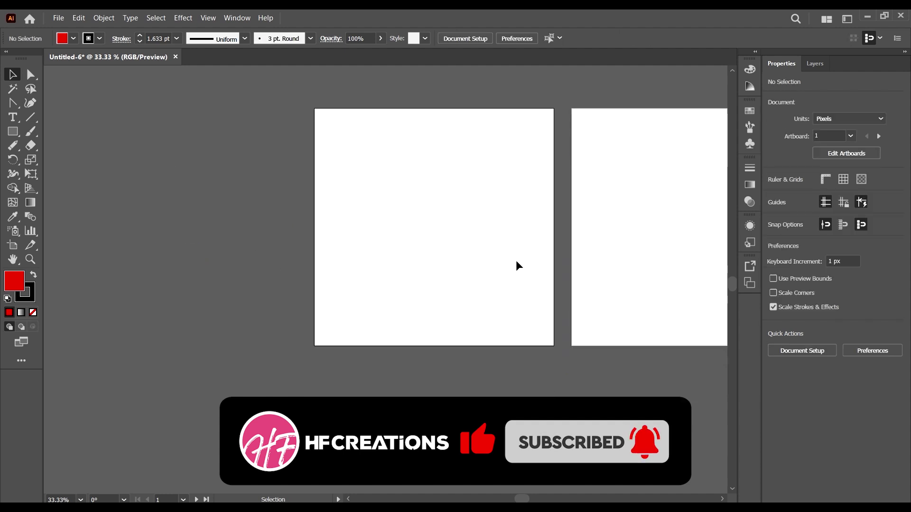
scroll(204, 204, "right", 3)
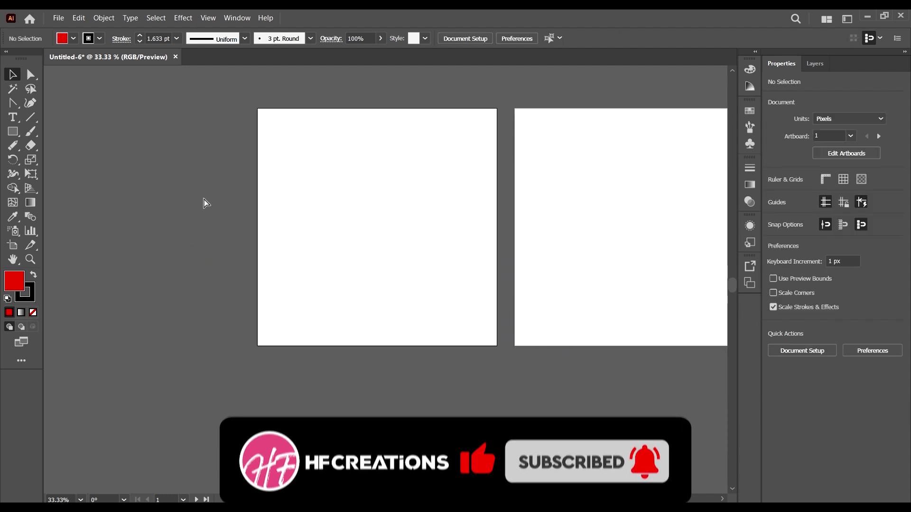
left_click(854, 153)
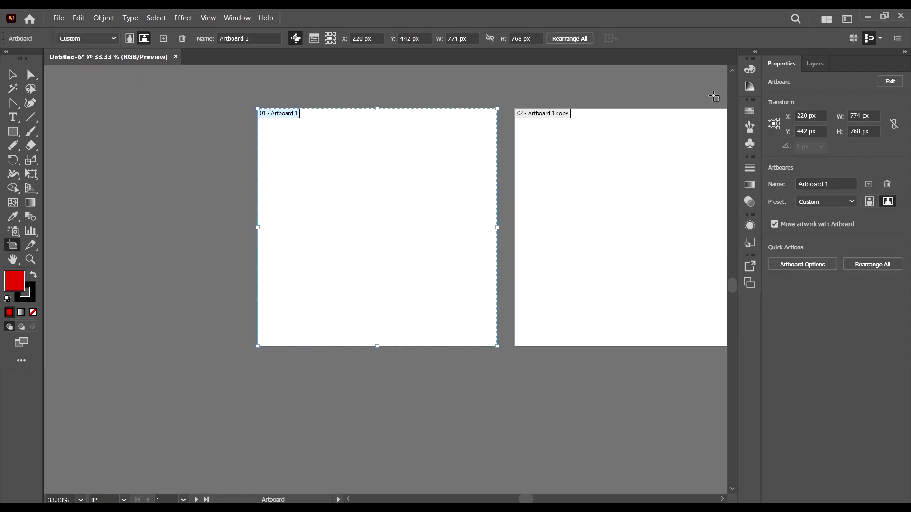
left_click(654, 147)
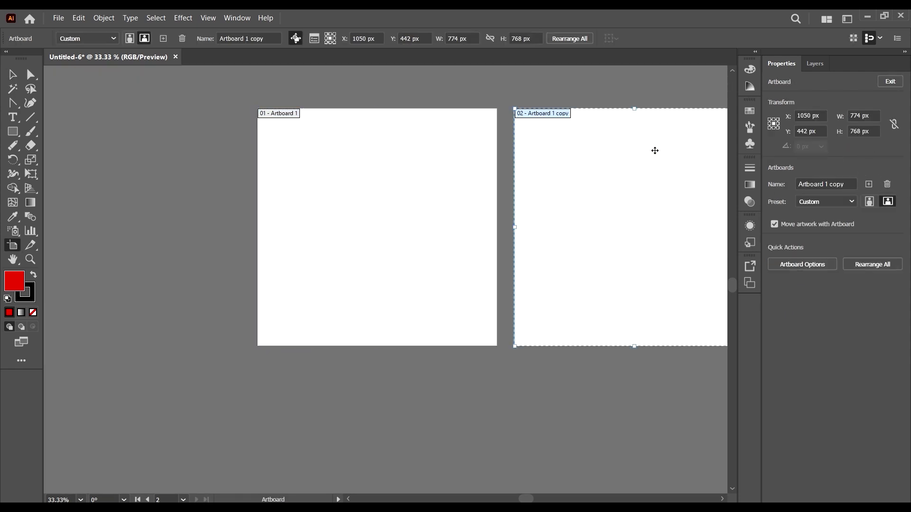
key("Delete")
left_click(13, 75)
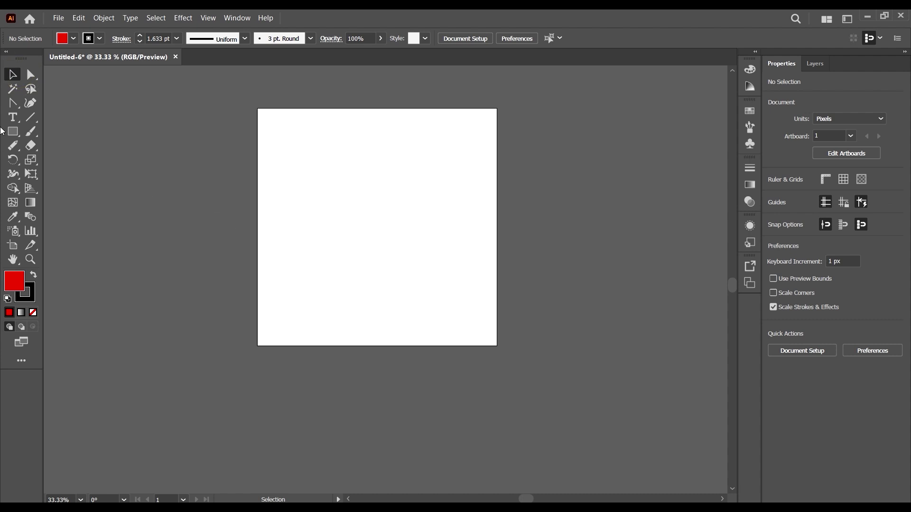
left_click(22, 117)
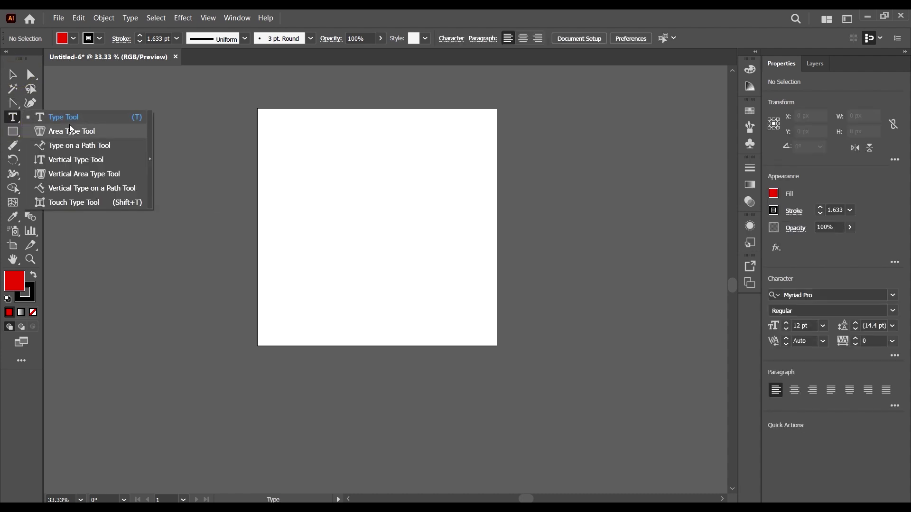
Place sample type on the artboard, scale it to about 97.66 pt and move it to the middle.
left_click(14, 122)
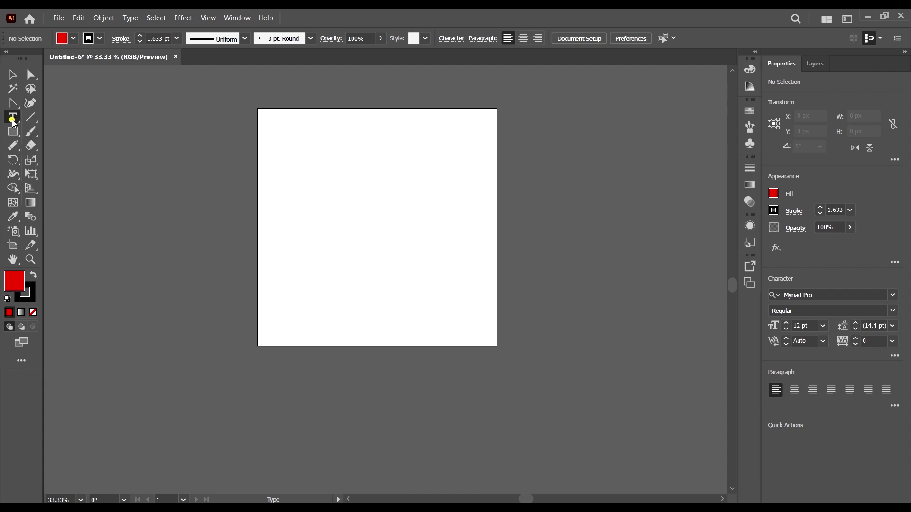
left_click(334, 188)
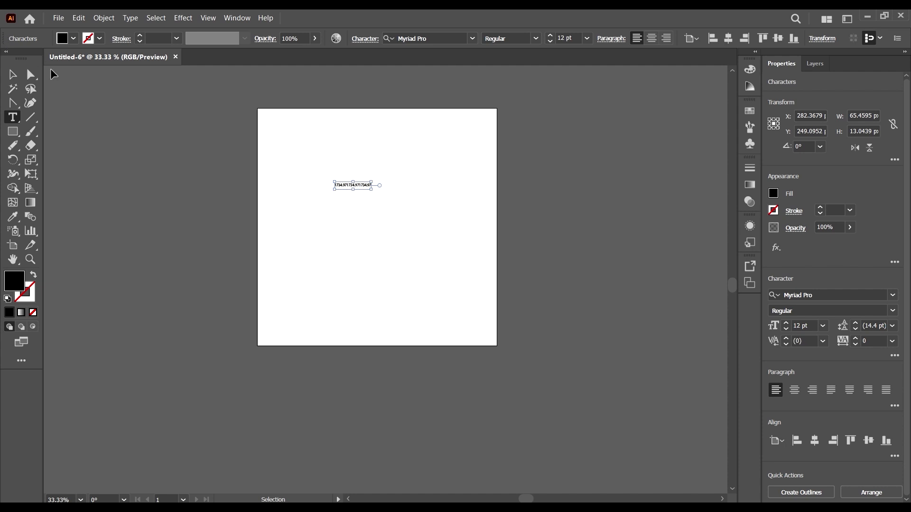
left_click(10, 72)
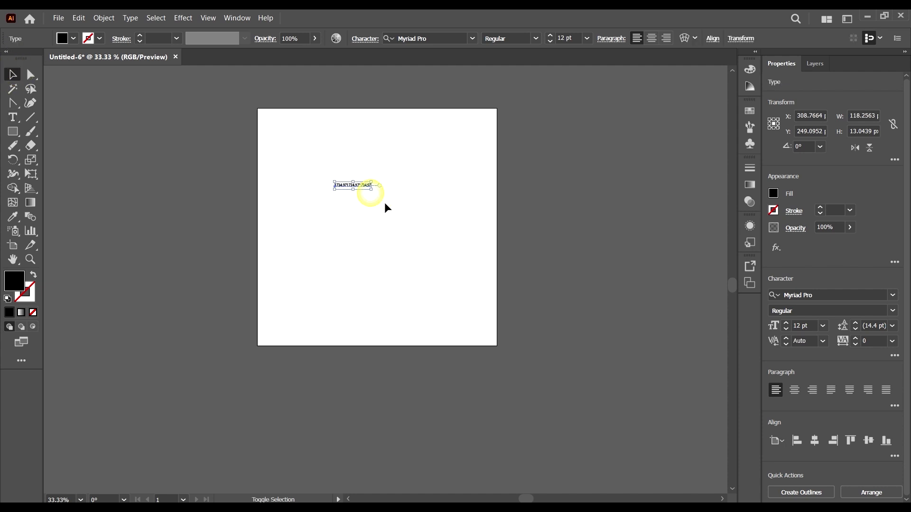
left_click_drag(372, 189, 618, 315)
left_click_drag(571, 209, 484, 249)
left_click(15, 118)
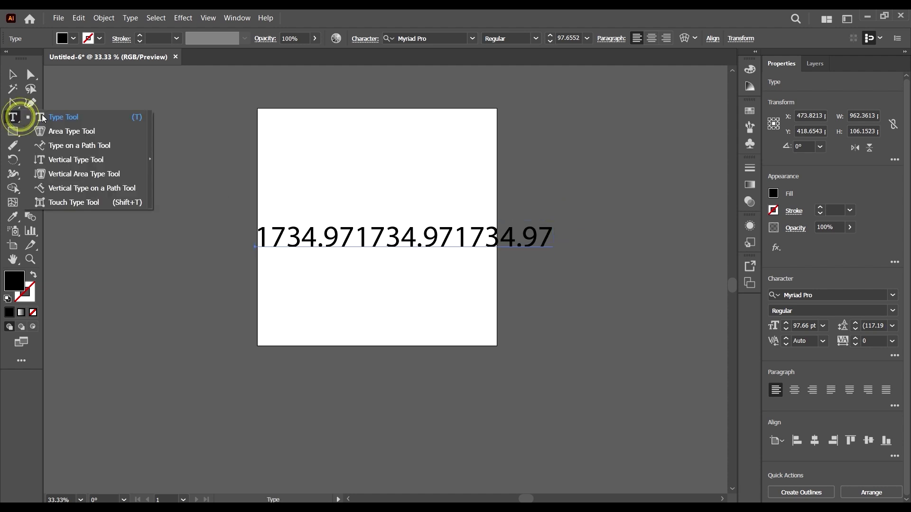
left_click(11, 120)
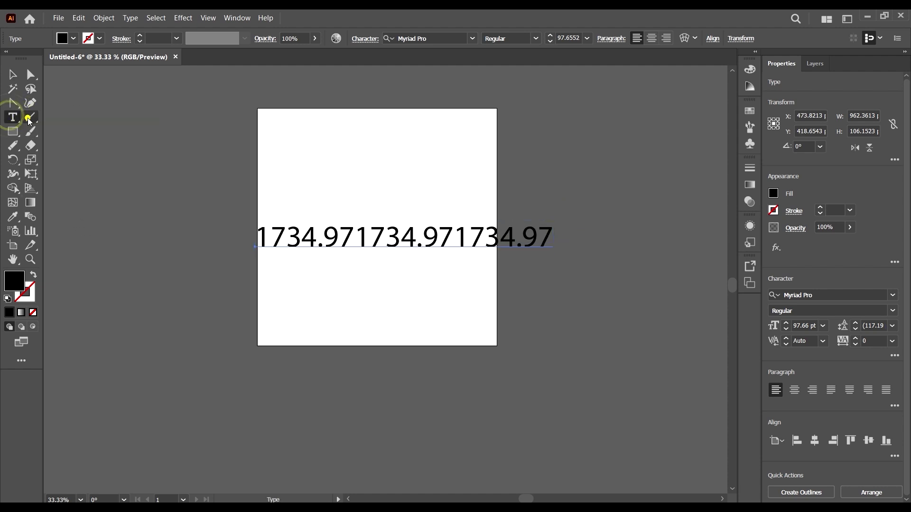
left_click(30, 117)
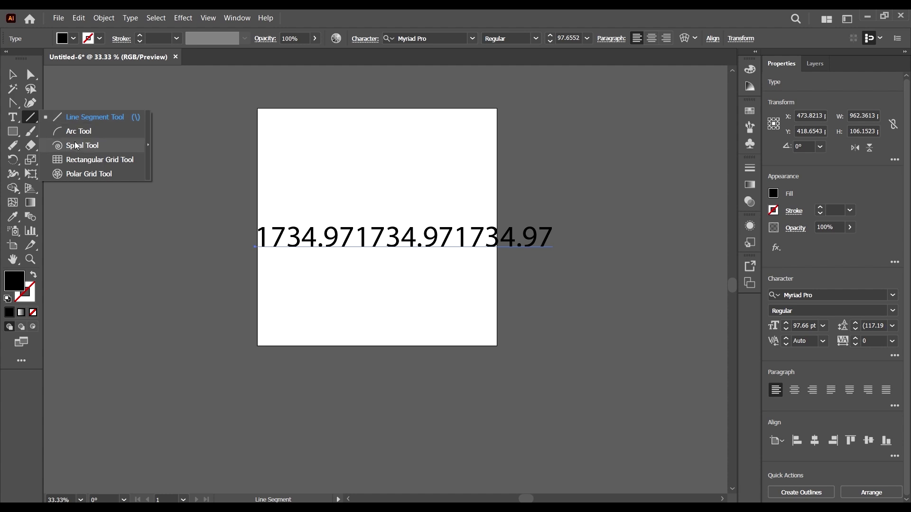
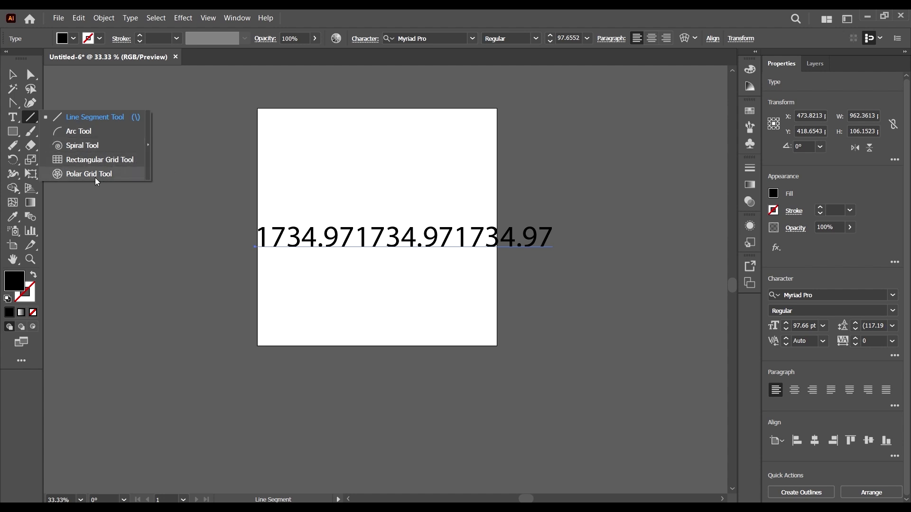
Draw a diagonal straight line left of the artboard with the Line Segment Tool.
left_click(34, 118)
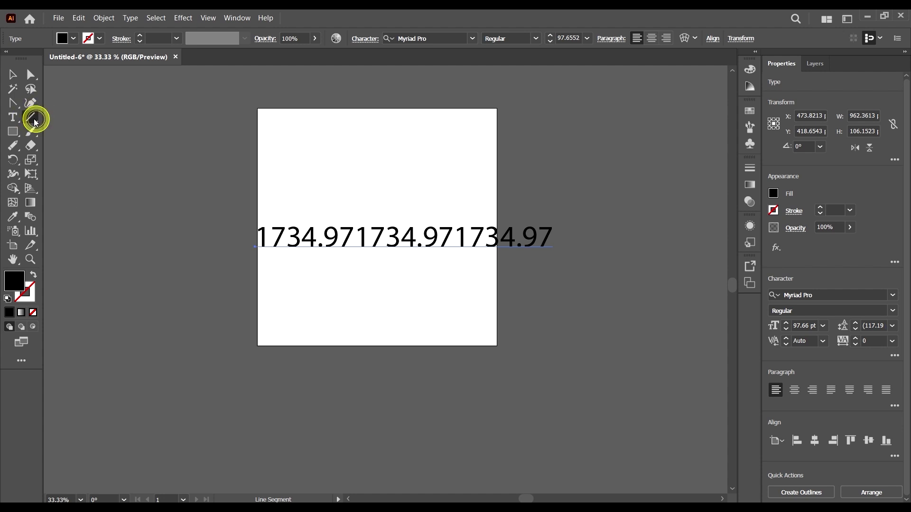
left_click(35, 121)
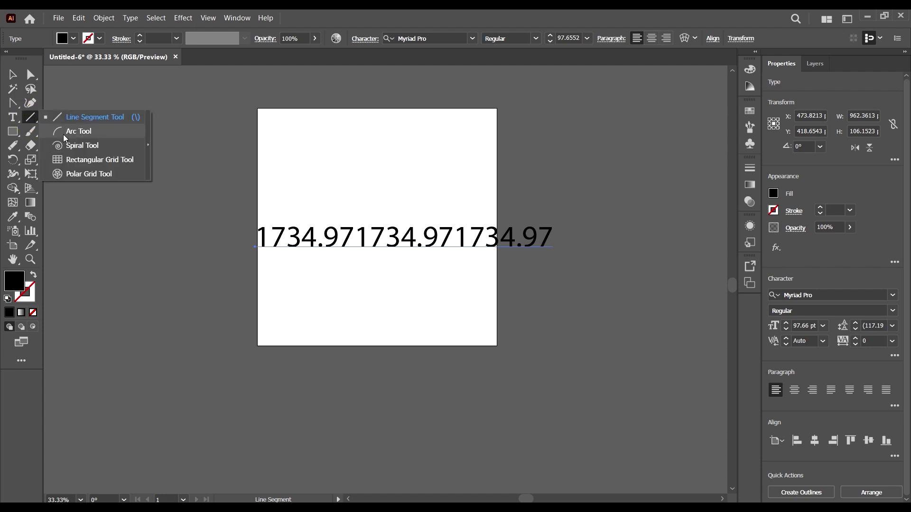
left_click(79, 118)
left_click_drag(142, 180, 210, 249)
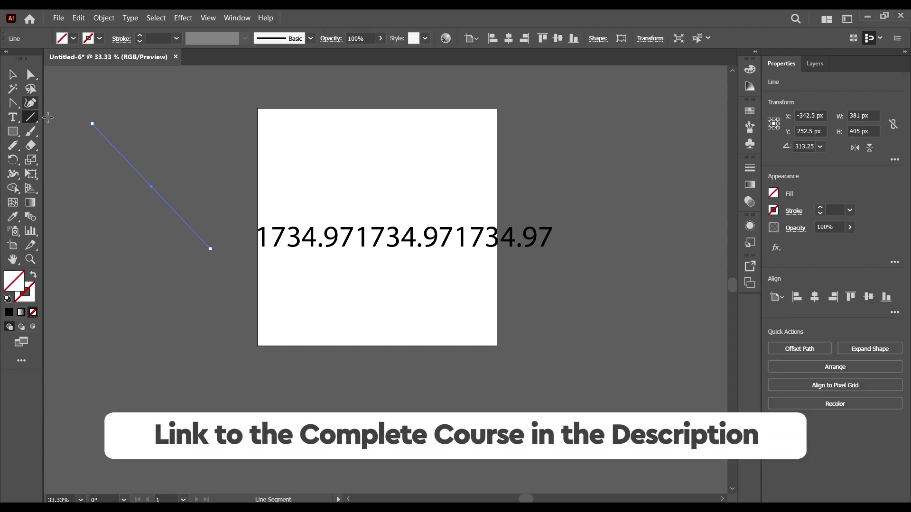
Draw an arc, then place a 406 by 190 px arc left of the artboard.
left_click(30, 122)
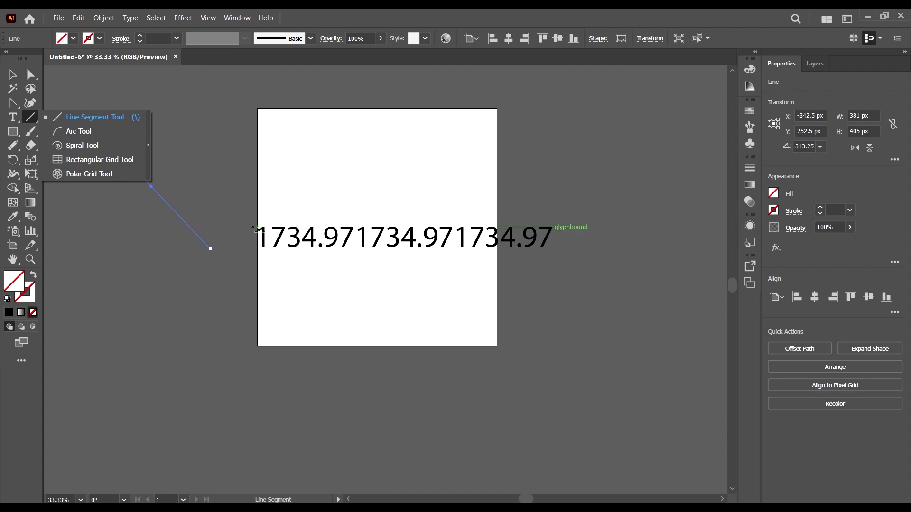
left_click(93, 130)
mouse_move(243, 304)
left_mouse_down()
mouse_move(223, 331)
mouse_move(248, 297)
left_mouse_up()
left_click(246, 293)
left_click(523, 321)
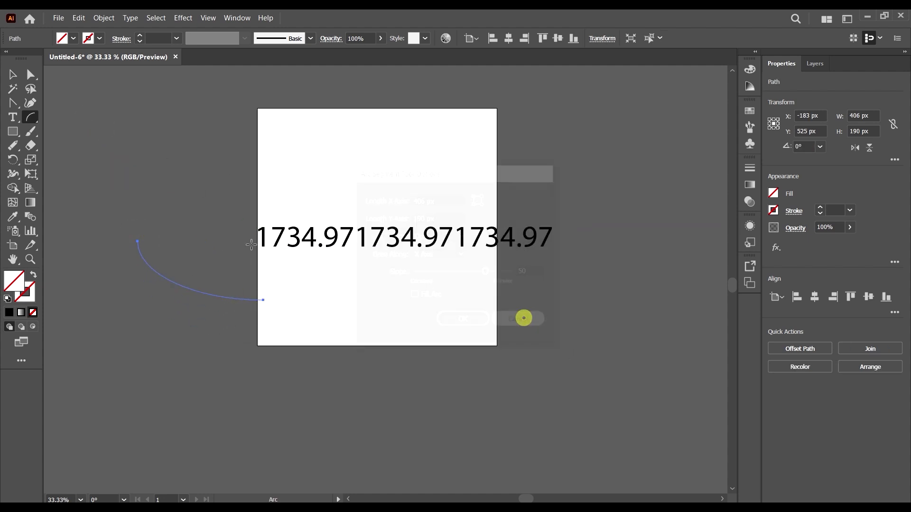
left_click(203, 217)
left_click(477, 322)
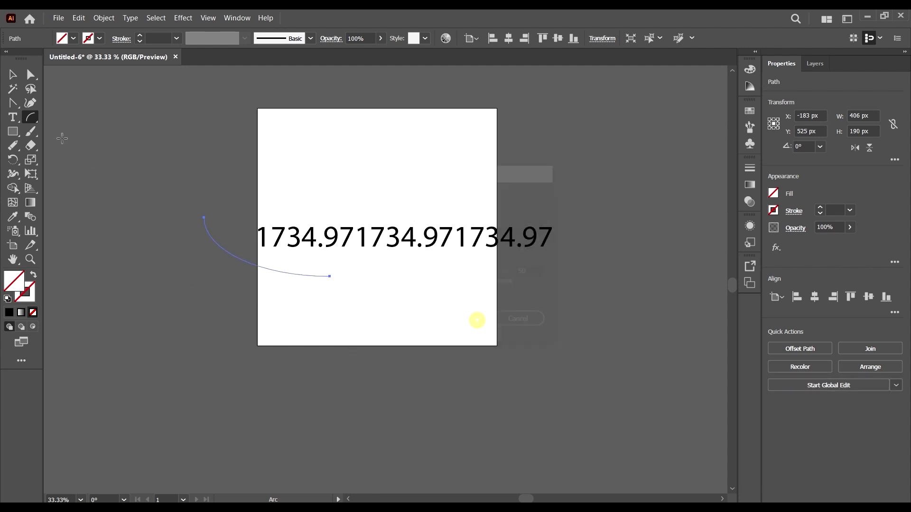
left_click_drag(32, 122, 104, 140)
Place a small spiral and a 100 px rectangular grid left of the artboard.
left_click(130, 172)
left_click(412, 315)
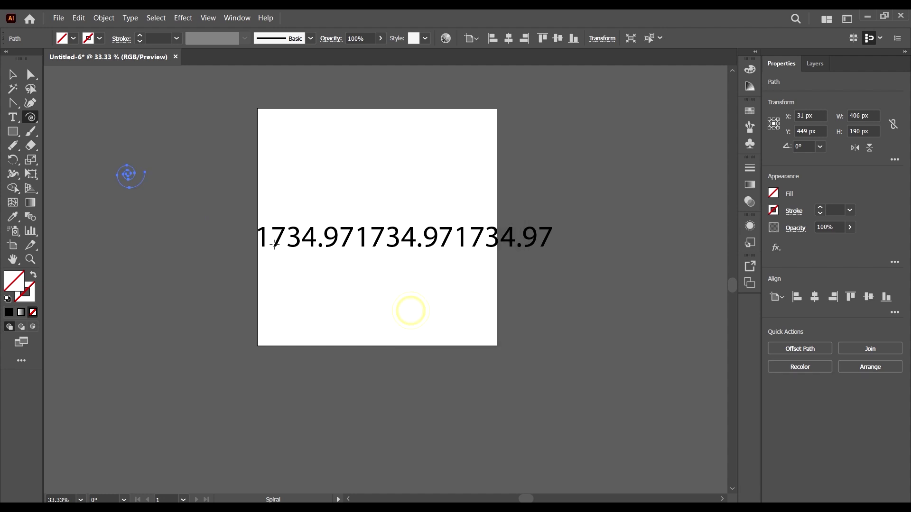
left_click_drag(29, 120, 94, 157)
left_click(144, 186)
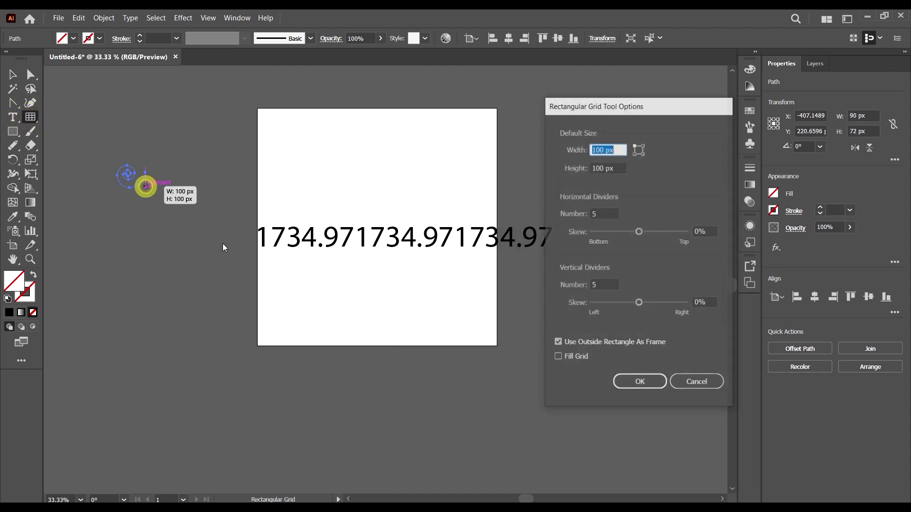
left_click(631, 379)
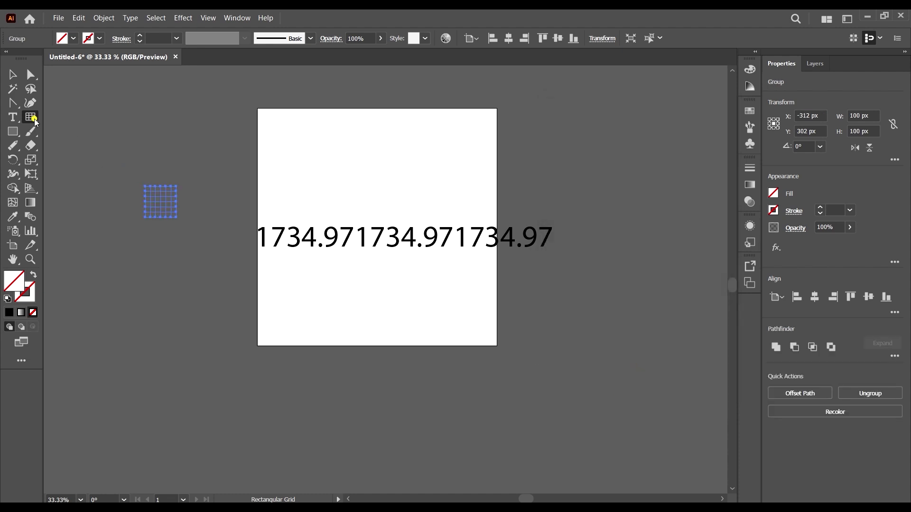
Place a 100 by 100 px polar grid beside them on the pasteboard.
left_click_drag(35, 122, 85, 175)
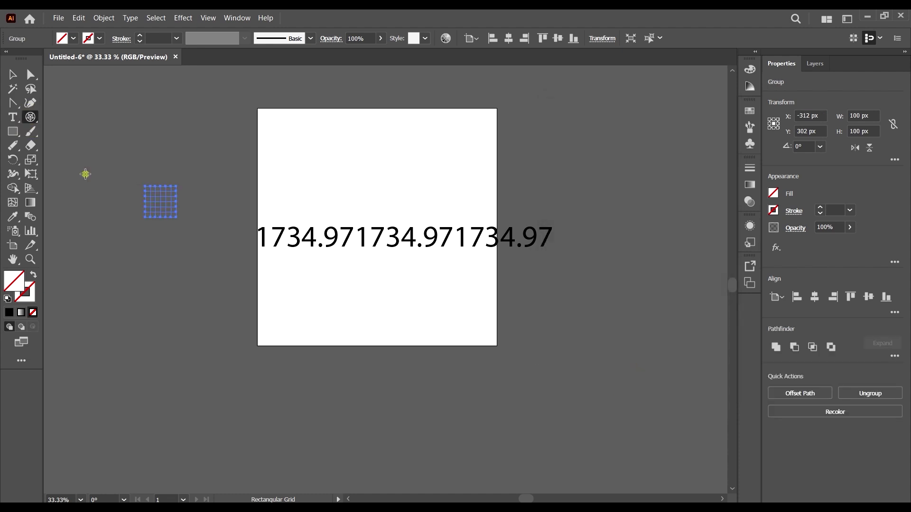
left_click(199, 201)
left_click(636, 383)
key("ctrl+equal")
key("ctrl+equal")
key("ctrl+equal")
key("ctrl+equal")
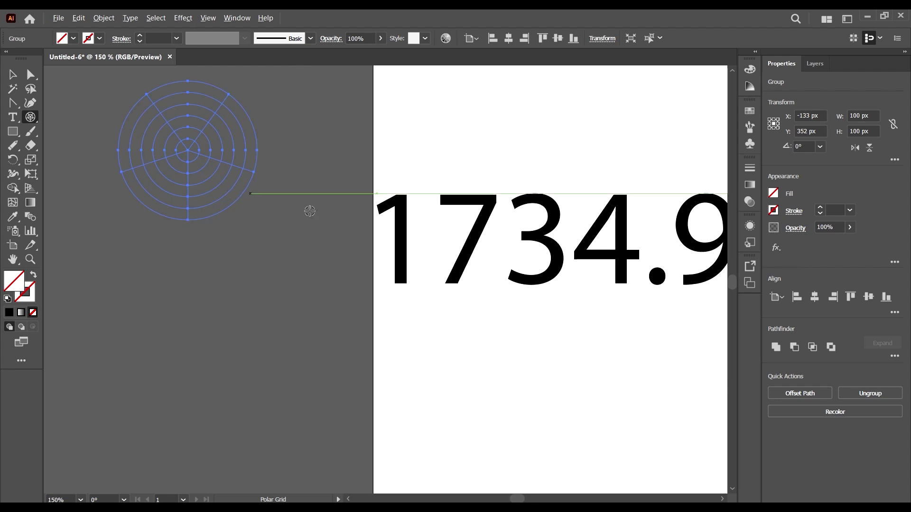
key("ctrl+minus")
key("ctrl+minus")
key("ctrl+minus")
left_click_drag(8, 139, 8, 139)
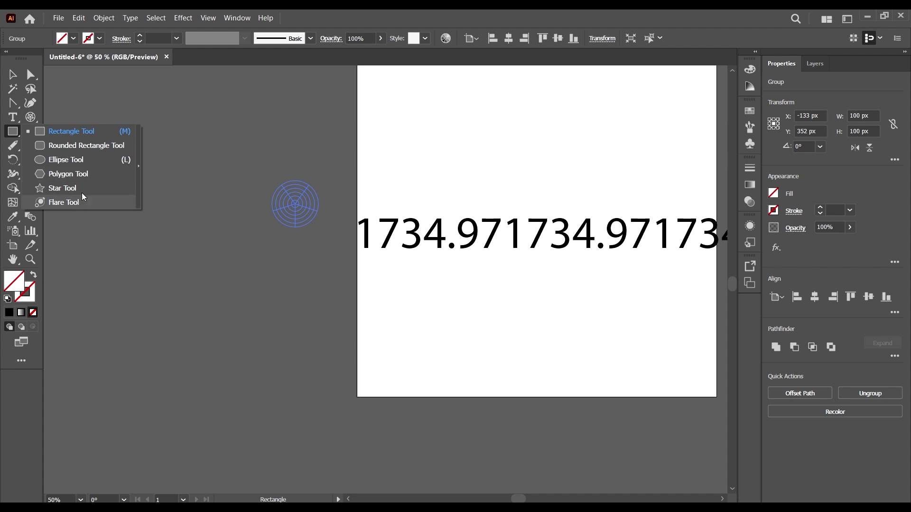
Draw a hexagon left of the artboard and fill it with red.
left_click(91, 175)
mouse_move(147, 192)
left_mouse_down()
mouse_move(287, 287)
mouse_move(226, 192)
left_mouse_up()
left_click(12, 69)
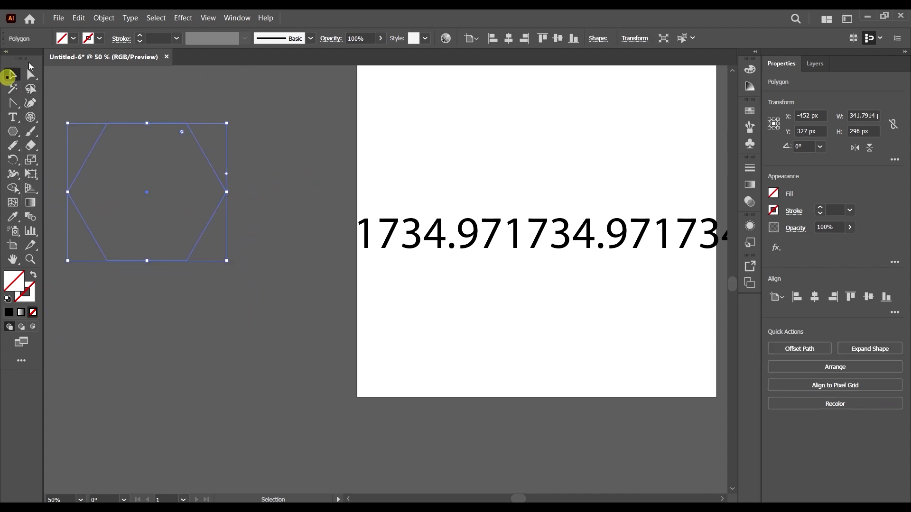
left_click(73, 39)
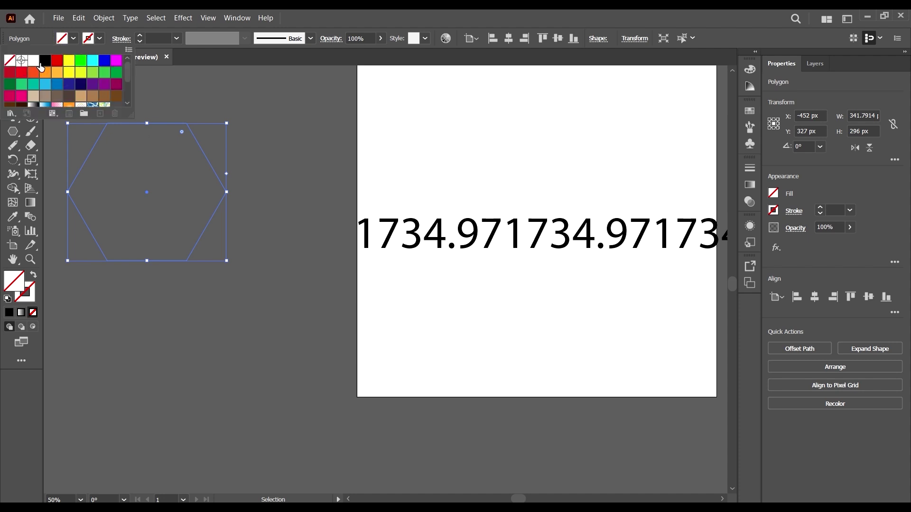
left_click(57, 60)
left_click(138, 160)
Move the red hexagon so it overlaps the artboard's left edge.
left_click_drag(165, 176, 333, 165)
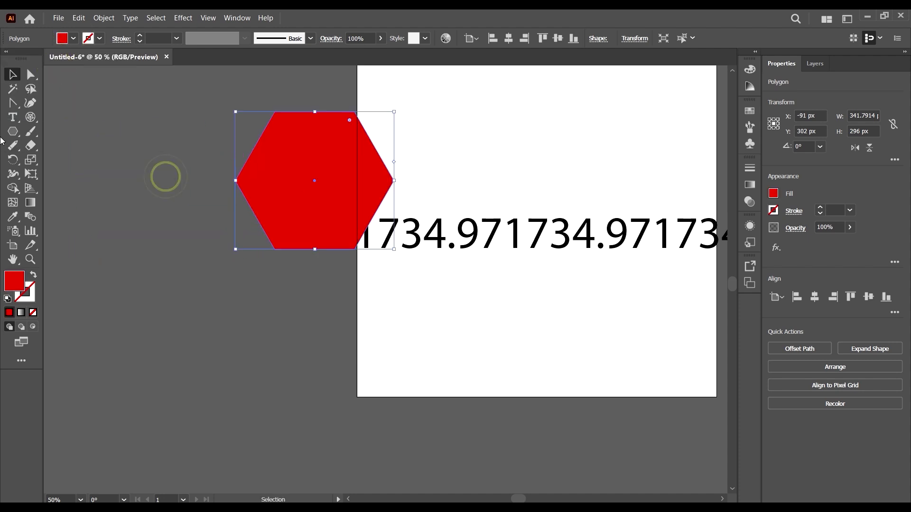
left_click(13, 132)
left_click(31, 132)
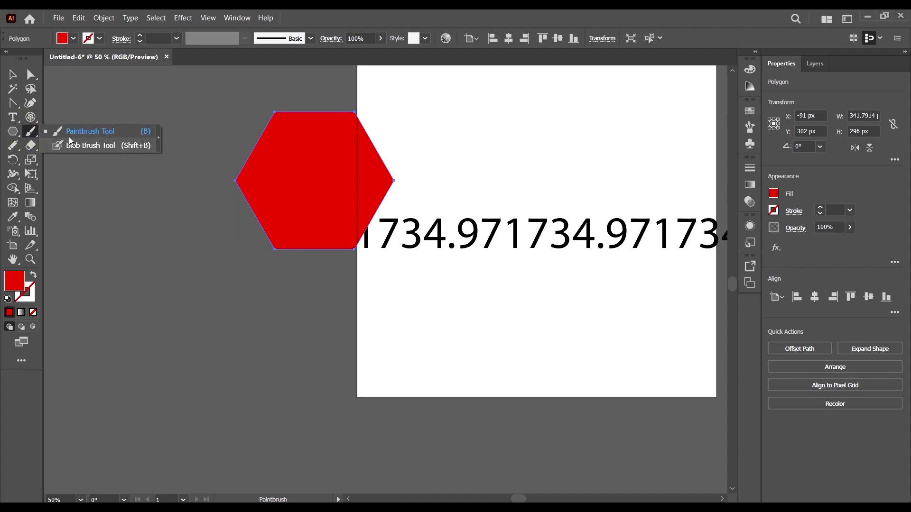
Paint red Paintbrush strokes: two 3s on the pasteboard, plus zigzags and upper strokes on the artboard.
left_click(30, 131)
mouse_move(118, 274)
left_mouse_down()
mouse_move(134, 300)
mouse_move(126, 383)
left_mouse_up()
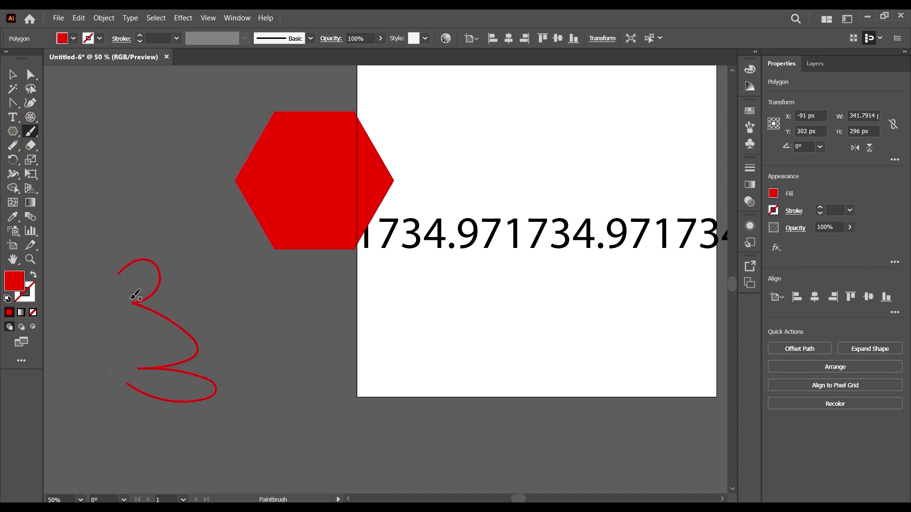
left_click(31, 135)
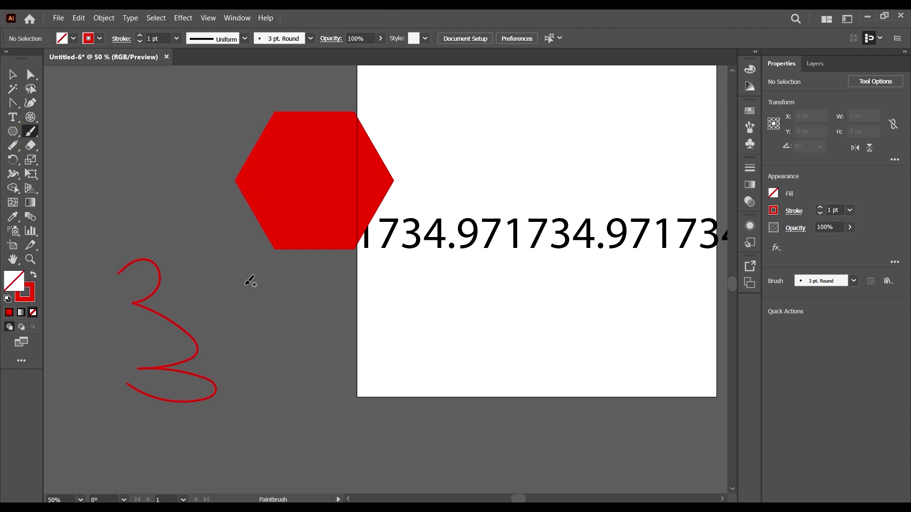
mouse_move(245, 285)
left_mouse_down()
mouse_move(338, 408)
mouse_move(309, 414)
left_mouse_up()
mouse_move(416, 310)
left_mouse_down()
mouse_move(451, 291)
mouse_move(482, 386)
mouse_move(442, 406)
left_mouse_up()
mouse_move(533, 292)
left_mouse_down()
mouse_move(557, 325)
mouse_move(564, 377)
left_mouse_up()
mouse_move(492, 182)
left_mouse_down()
mouse_move(545, 121)
mouse_move(542, 149)
left_mouse_up()
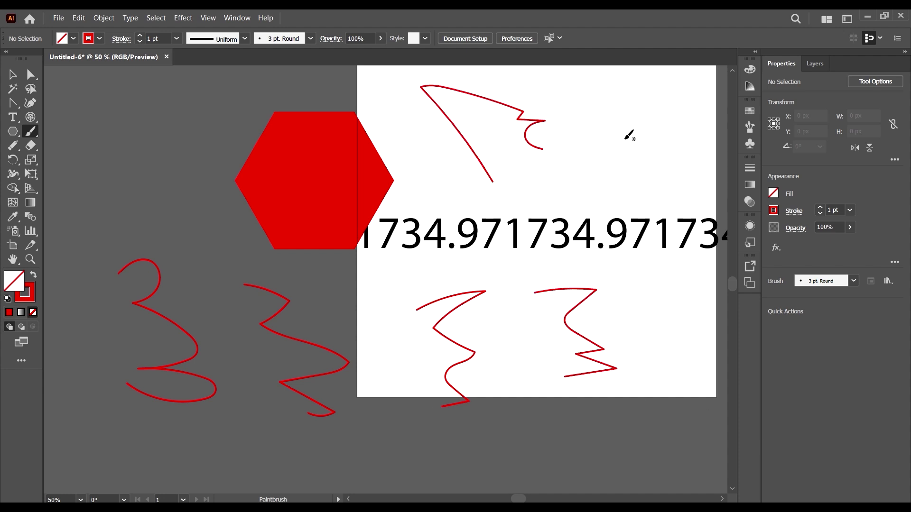
mouse_move(613, 126)
left_mouse_down()
mouse_move(600, 183)
mouse_move(553, 185)
left_mouse_up()
Add a dense, thick red Blob Brush scribble in the artboard's upper right.
left_click(30, 131)
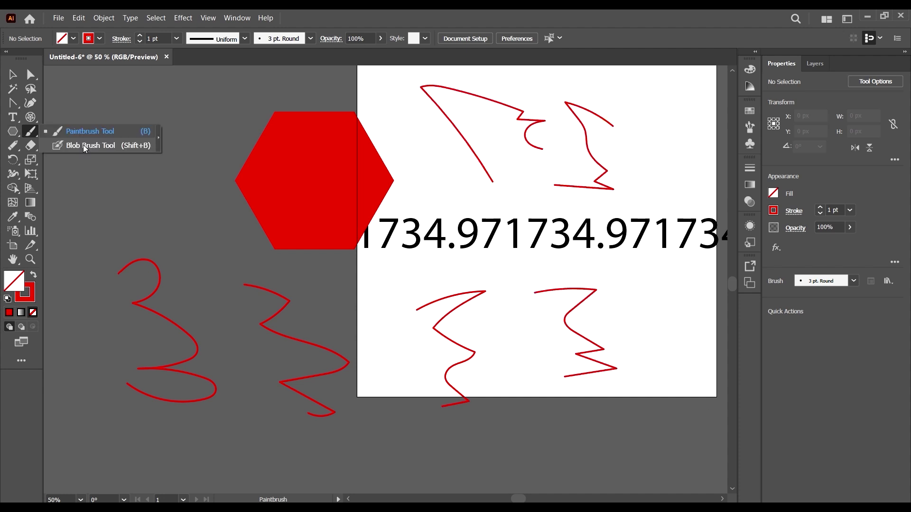
left_click(81, 144)
mouse_move(584, 134)
left_mouse_down()
mouse_move(605, 129)
mouse_move(609, 154)
left_mouse_up()
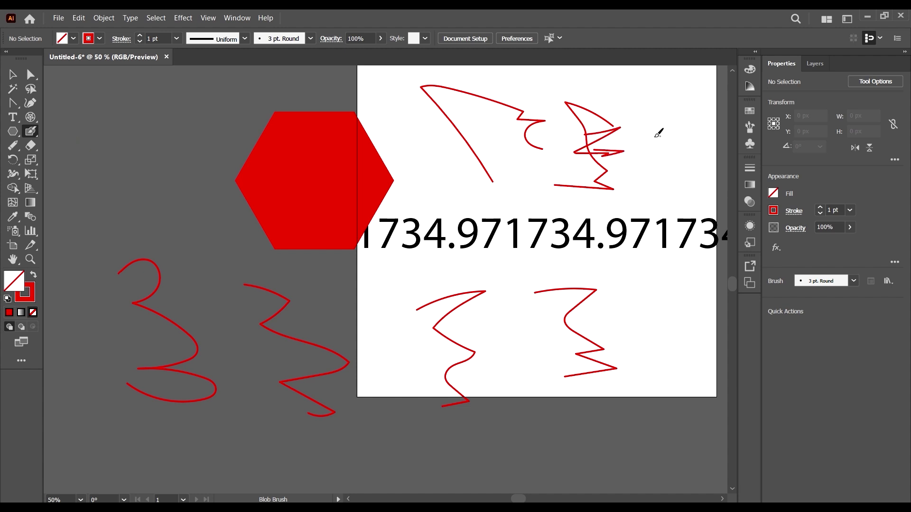
scroll(636, 131, "up", 5)
mouse_move(546, 118)
left_mouse_down()
mouse_move(565, 134)
mouse_move(607, 109)
mouse_move(517, 152)
left_mouse_up()
scroll(517, 151, "down", 4)
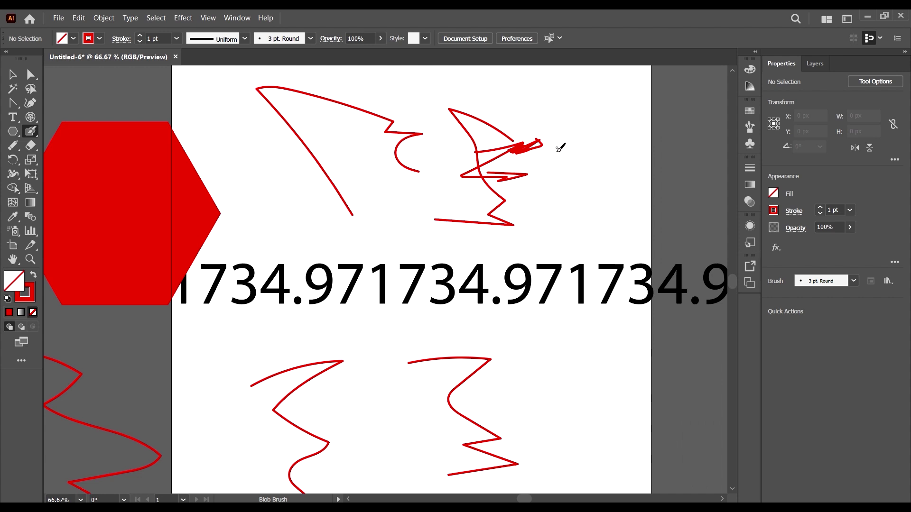
scroll(519, 159, "up", 3)
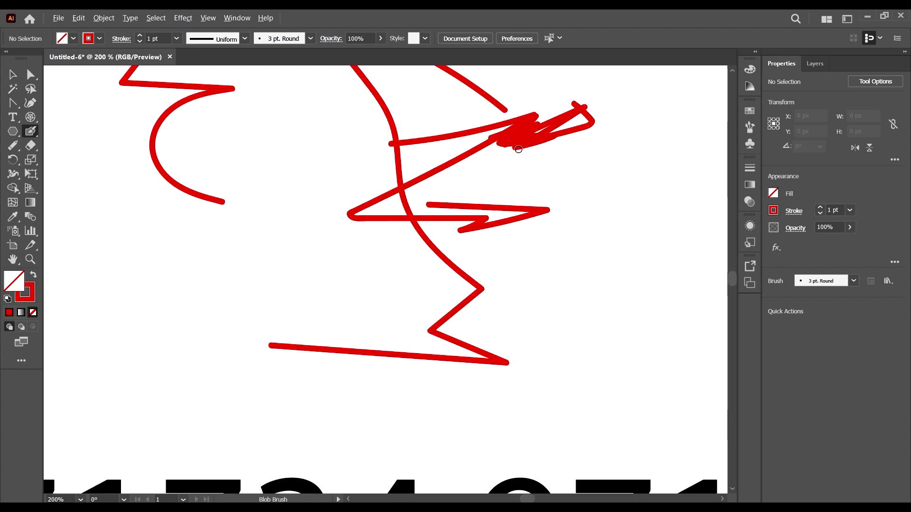
left_click(31, 132)
left_click(14, 145)
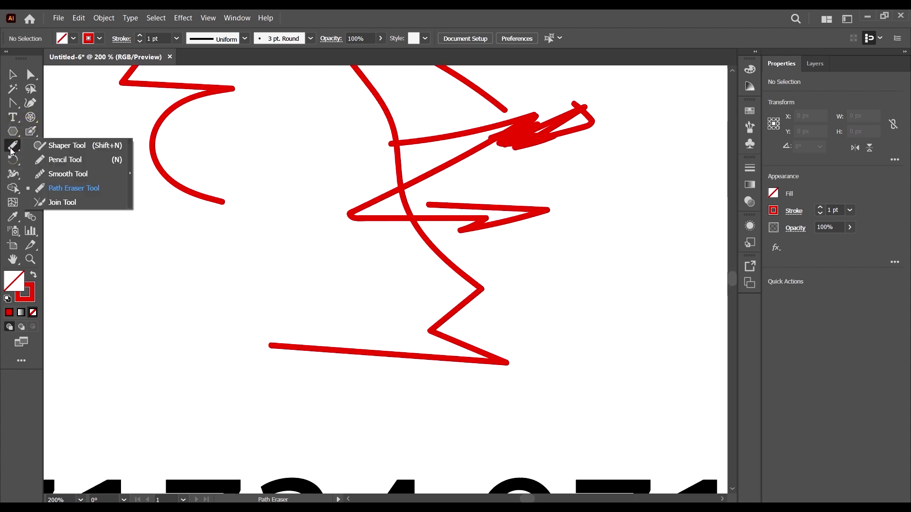
Draw a freehand pencil path left of the red scribble, then shift it down and left.
left_click(71, 160)
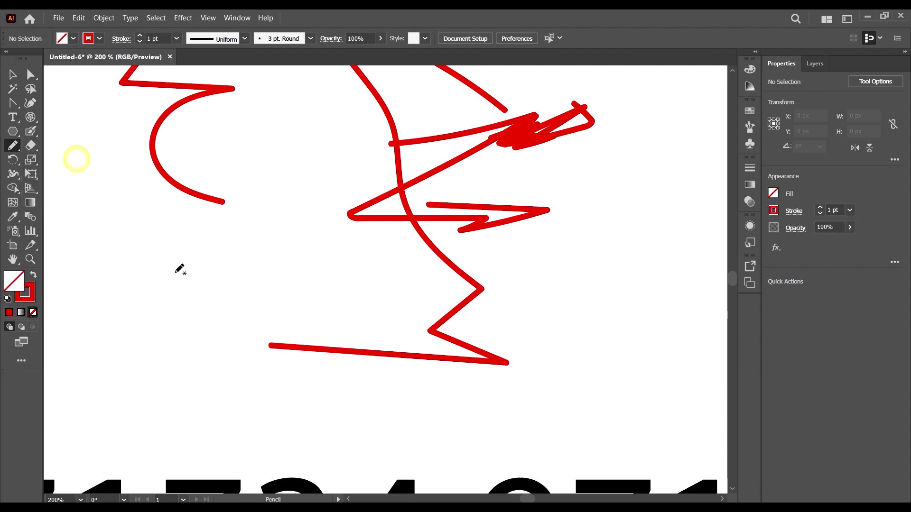
mouse_move(173, 268)
left_mouse_down()
mouse_move(185, 343)
mouse_move(168, 391)
left_mouse_up()
scroll(277, 406, "down", 2)
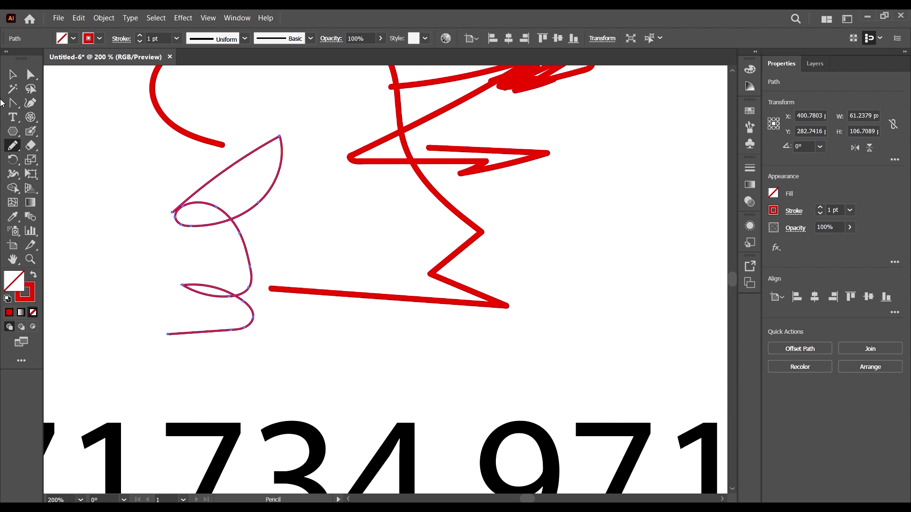
left_click(10, 147)
left_click(93, 144)
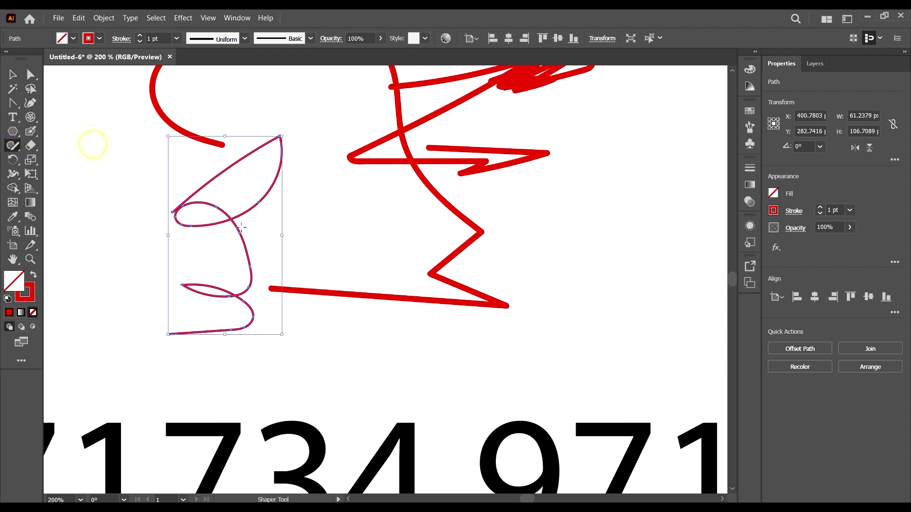
left_click_drag(225, 240, 231, 244)
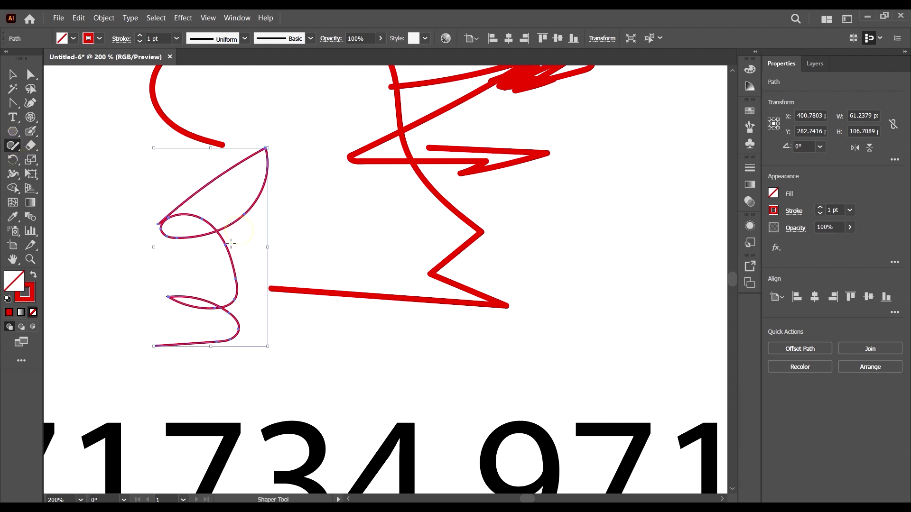
Sketch rough shapes that the Shaper turns into a clean rectangle and ellipse.
left_click(9, 150)
left_click(92, 147)
left_click_drag(693, 169, 693, 171)
scroll(576, 212, "down", 3)
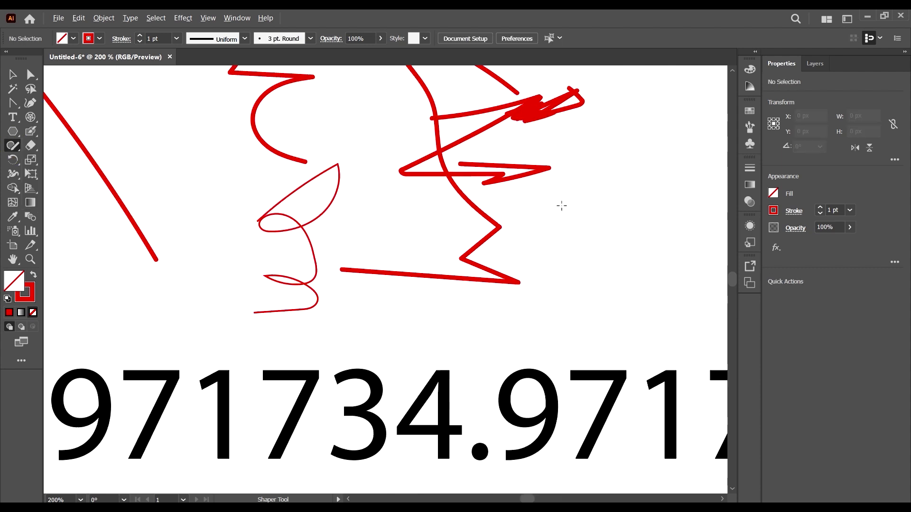
left_click_drag(583, 183, 588, 223)
left_click_drag(588, 177, 593, 176)
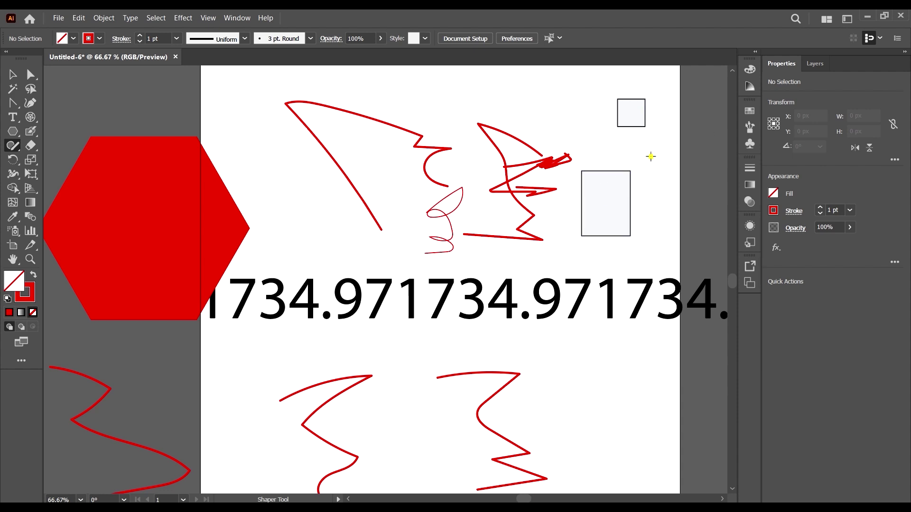
left_click_drag(683, 158, 655, 159)
Scrub away the shark-fin curve and sketch a rough diamond that becomes a clean shape.
left_click_drag(550, 154, 553, 154)
scroll(575, 187, "up", 2)
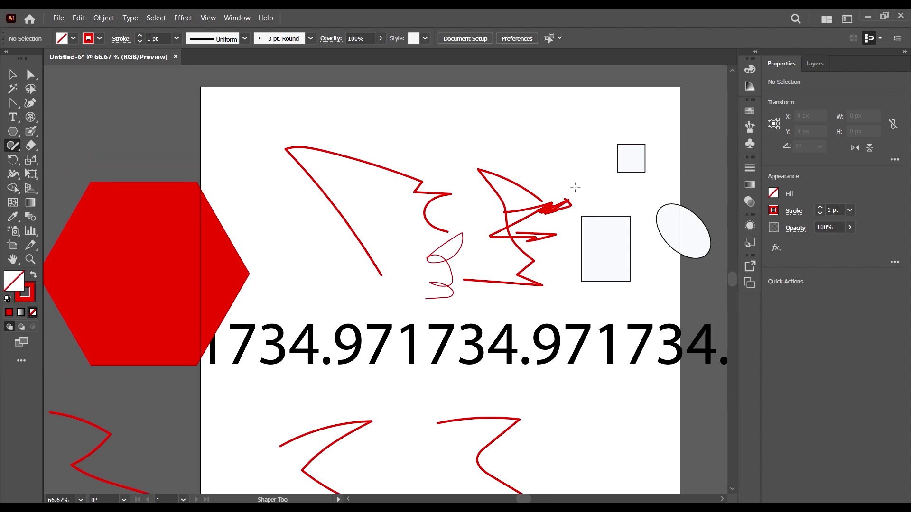
mouse_move(480, 195)
left_mouse_down()
mouse_move(506, 133)
mouse_move(474, 190)
left_mouse_up()
mouse_move(337, 166)
left_mouse_down()
mouse_move(253, 152)
mouse_move(257, 166)
mouse_move(352, 230)
left_mouse_up()
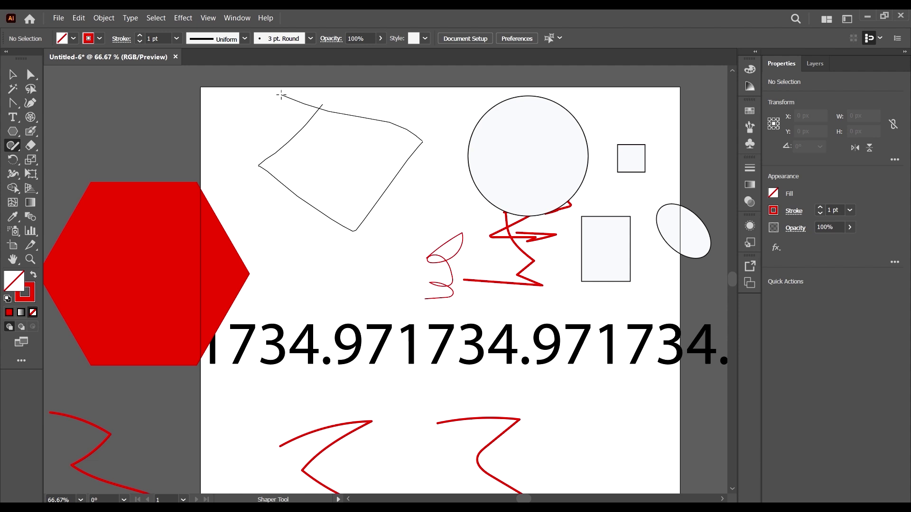
left_click_drag(281, 95, 283, 96)
left_click(17, 151)
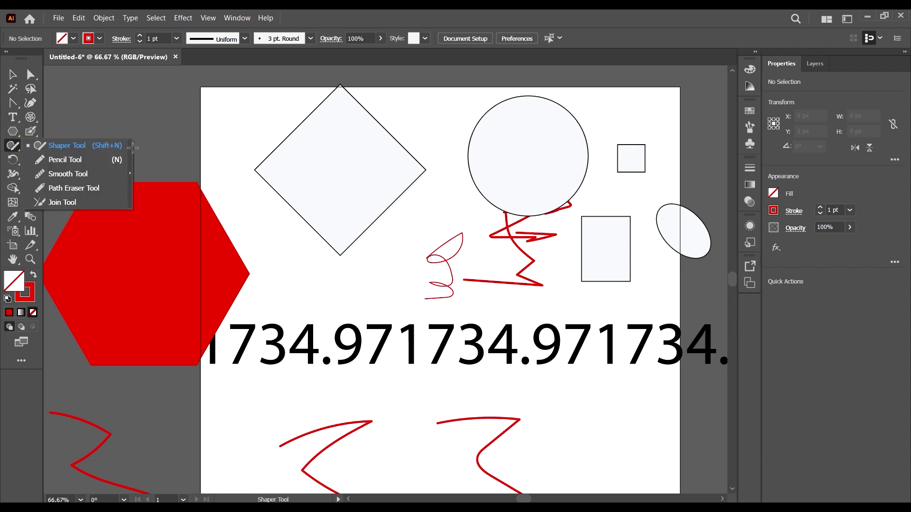
Draw a wavy freehand pencil line down the artboard.
left_click(57, 160)
scroll(464, 248, "down", 2)
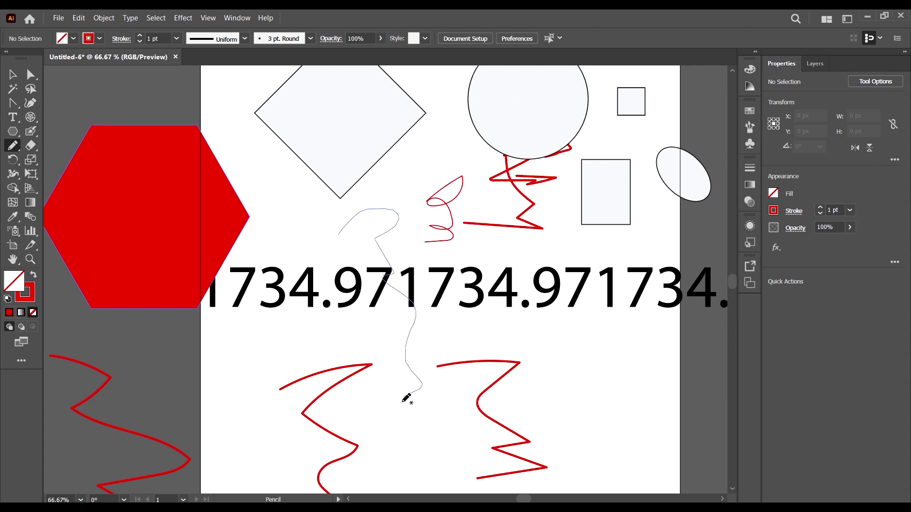
left_click_drag(406, 398, 427, 427)
Smooth the line, rounding its sharp upper-right bend into a gentle curve.
left_click(19, 149)
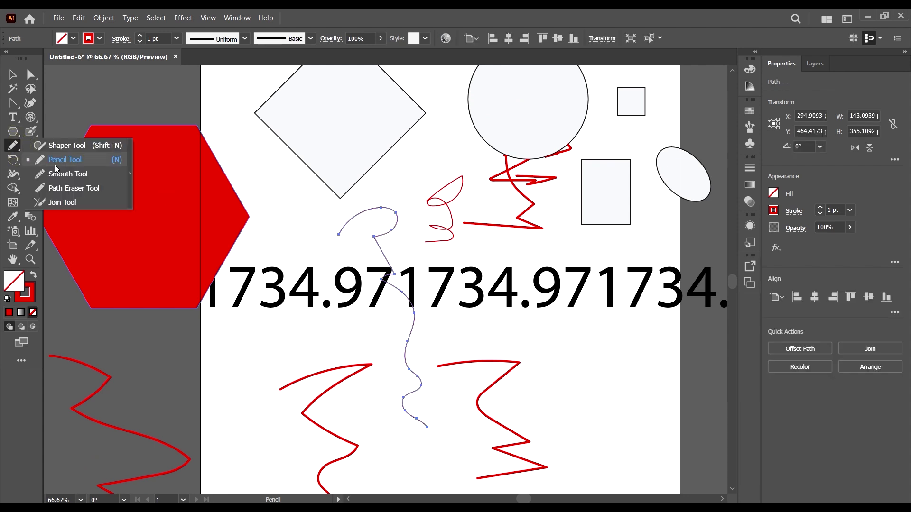
left_click(70, 174)
mouse_move(371, 236)
left_mouse_down()
mouse_move(376, 286)
mouse_move(374, 253)
left_mouse_up()
scroll(376, 235, "up", 5)
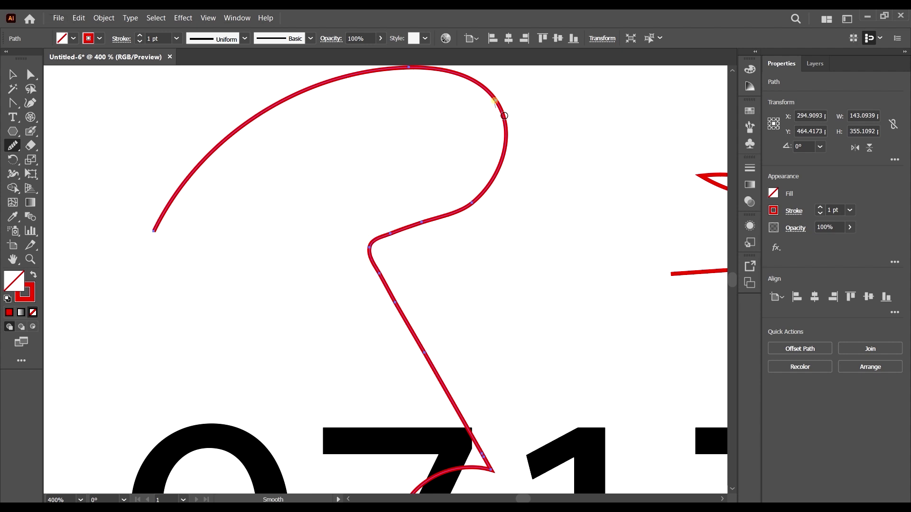
left_click_drag(494, 101, 507, 99)
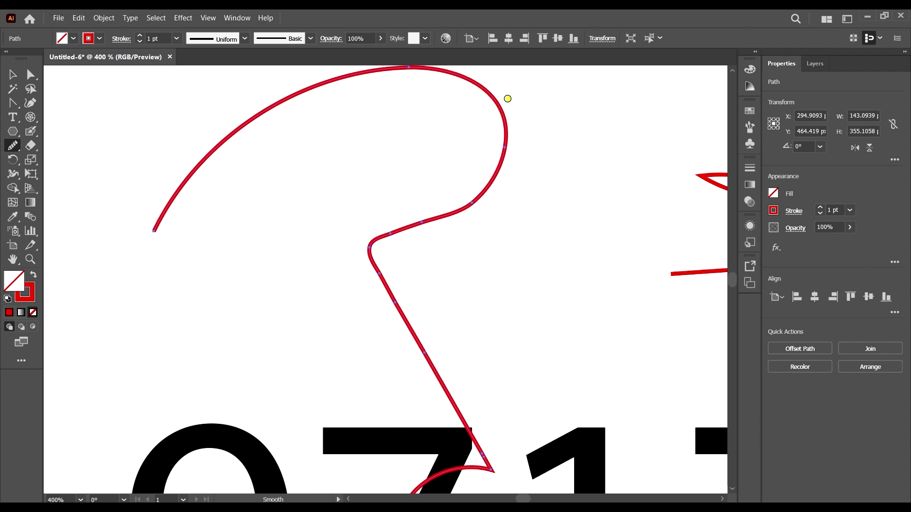
left_click(13, 147)
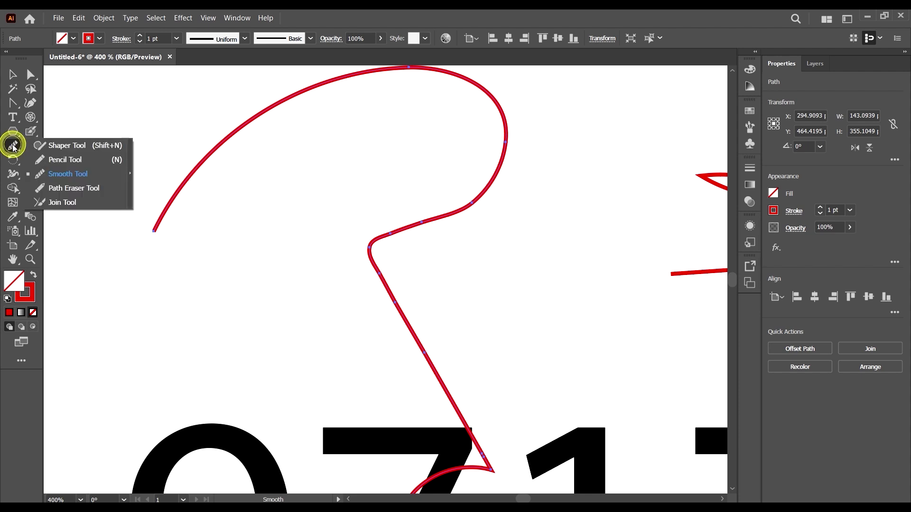
Erase gaps into the left end of the curve with the Path Eraser.
left_click(84, 190)
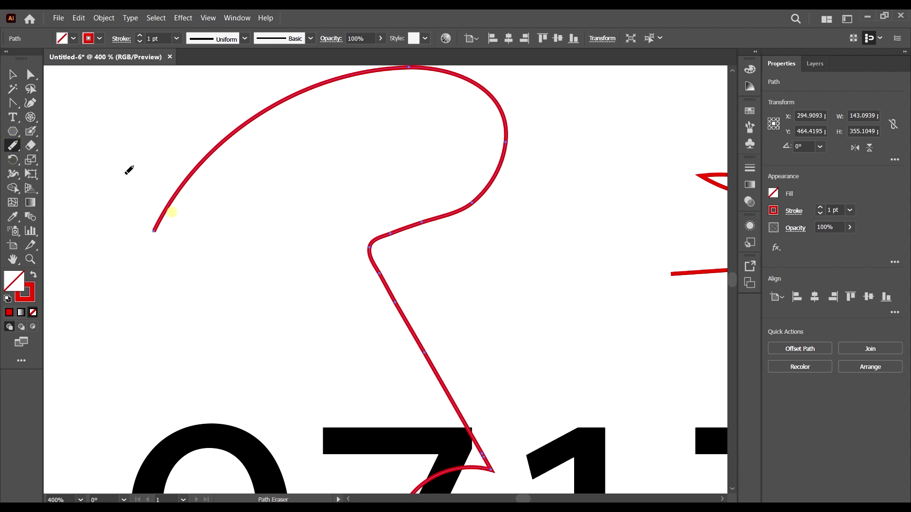
left_click_drag(189, 175, 154, 232)
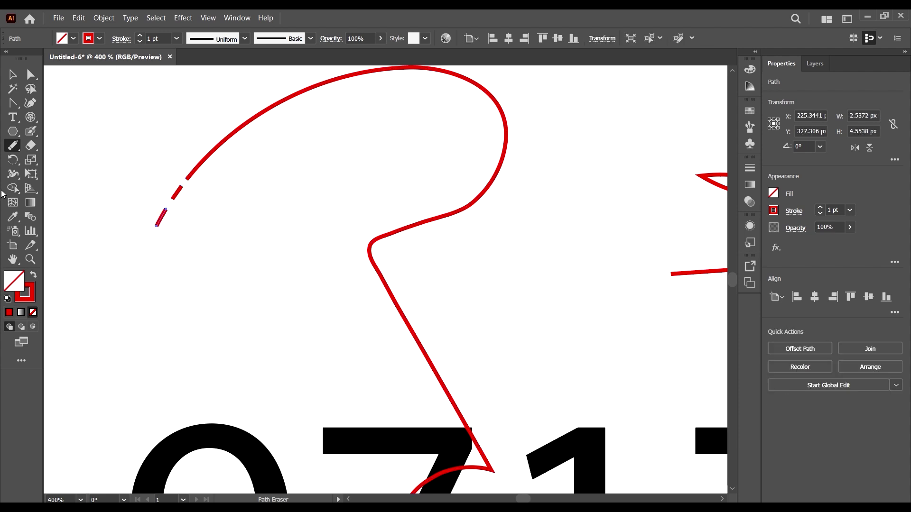
left_click(10, 150)
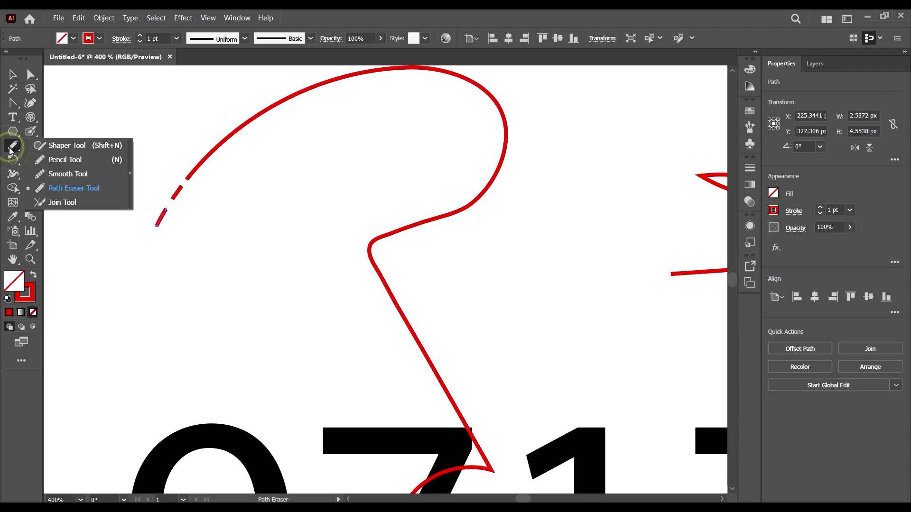
left_click(71, 209)
scroll(217, 240, "down", 1)
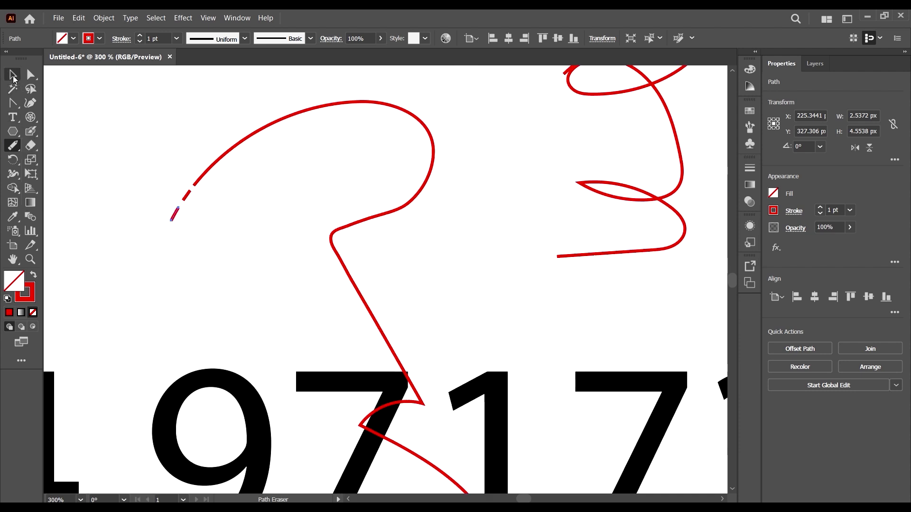
Draw two separate short straight segments with the Pen Tool left of the curve.
left_click(13, 103)
left_click(55, 99)
left_click(151, 263)
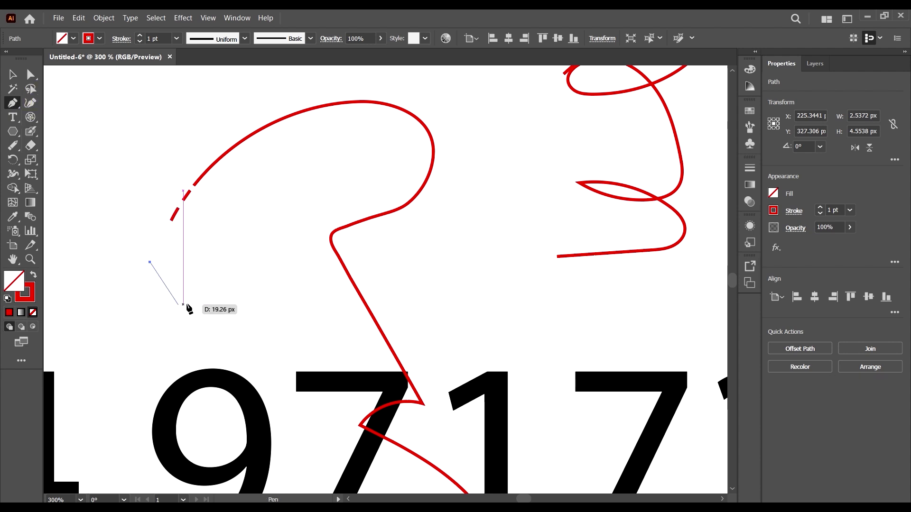
left_click(186, 304)
left_click(194, 302)
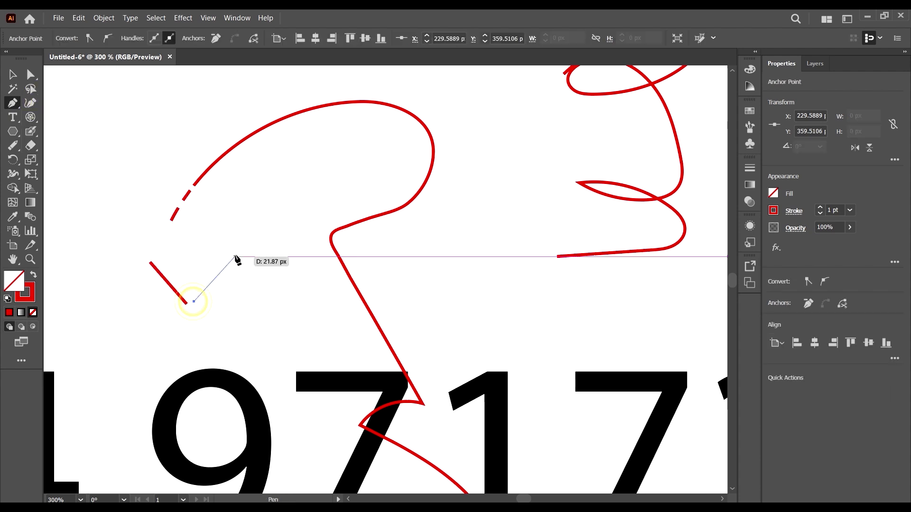
left_click(236, 256)
Select both segments and join them into one V-shaped path.
key("v")
left_click_drag(219, 309, 142, 270)
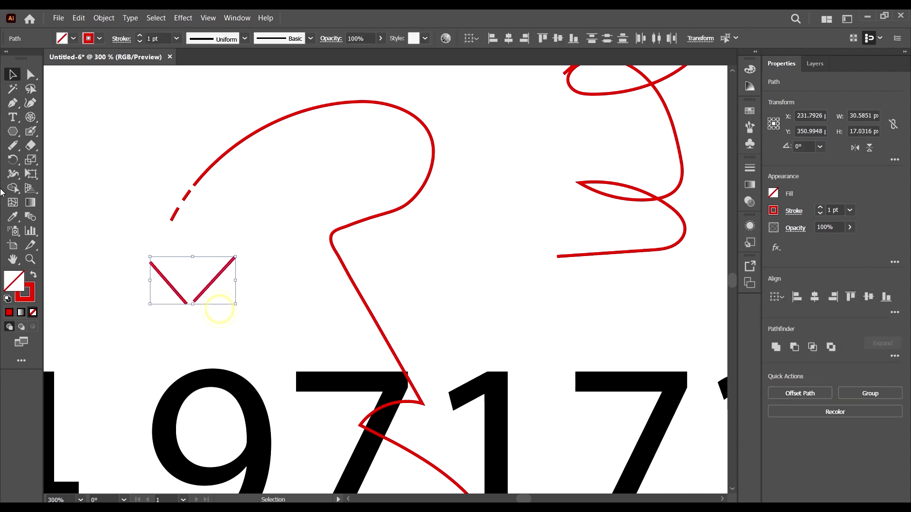
left_click(20, 150)
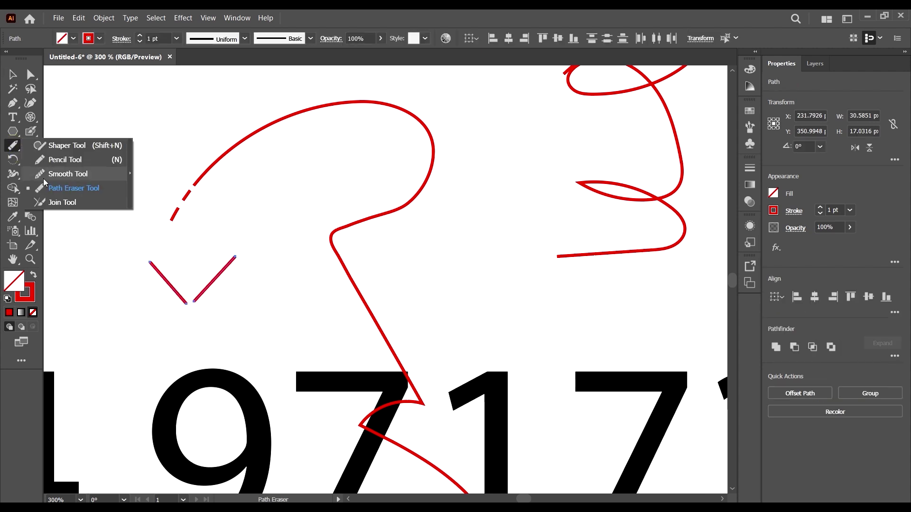
left_click(58, 202)
left_click_drag(193, 302, 201, 310)
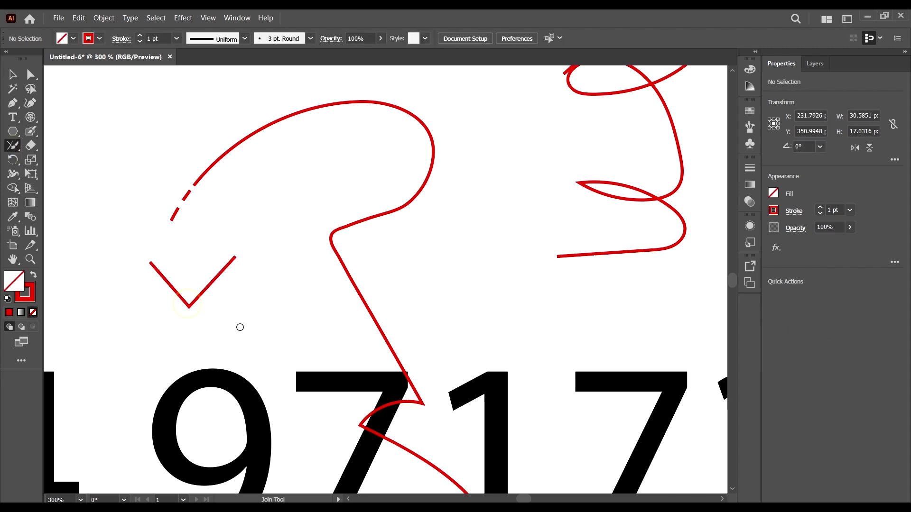
left_click(13, 74)
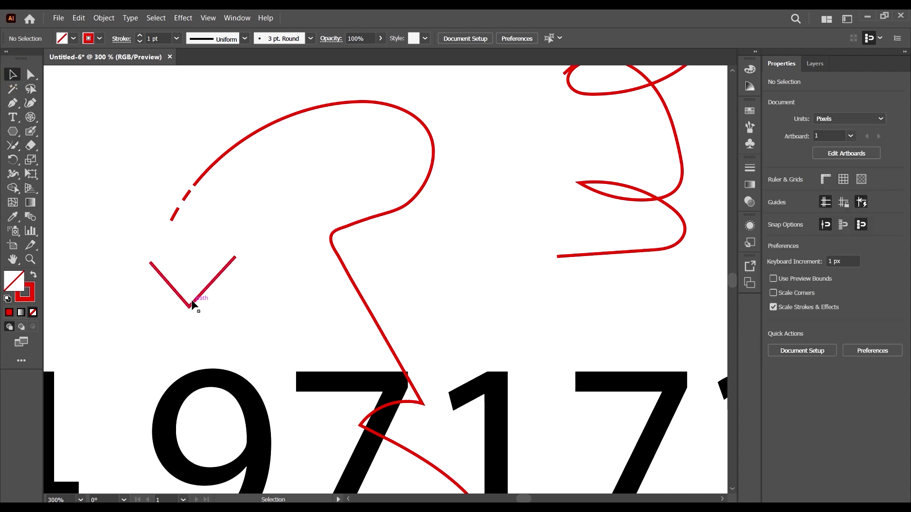
left_click_drag(12, 145, 29, 162)
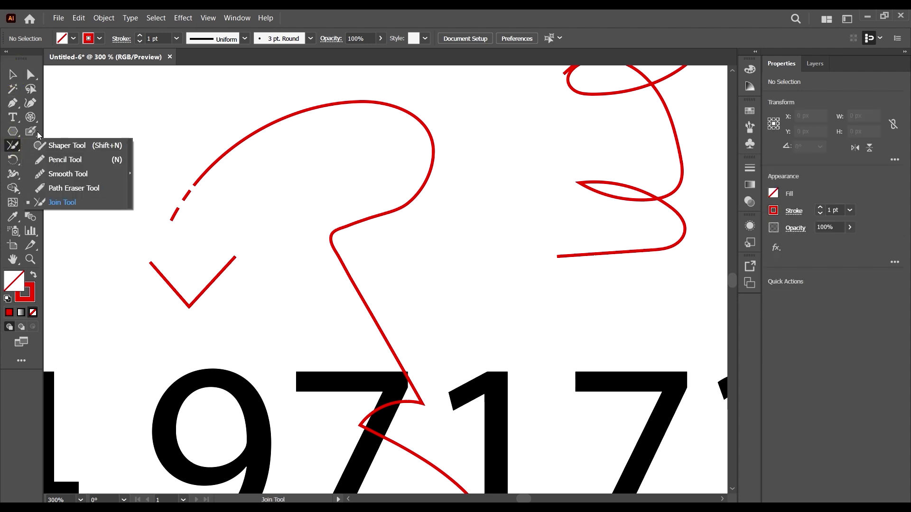
left_click(13, 145)
left_click(12, 145)
Erase gaps in the V's right arm and in the upper red arc.
left_click(29, 147)
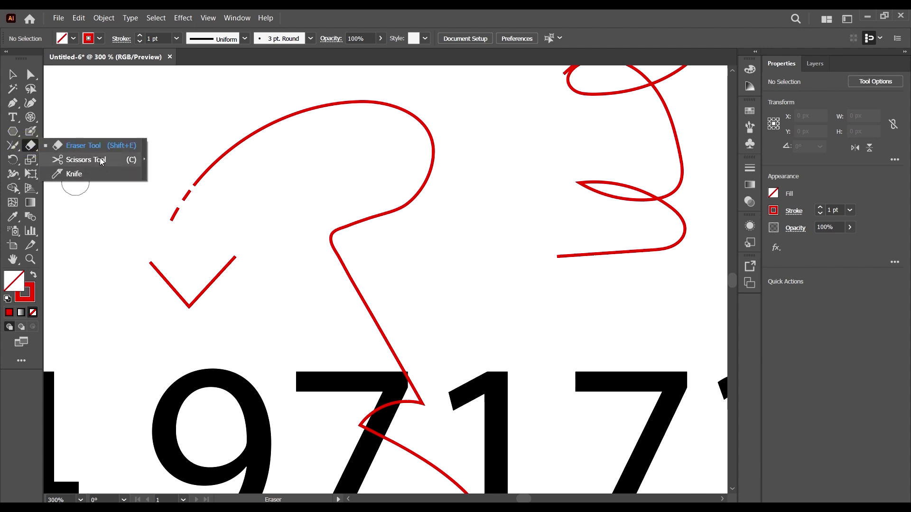
left_click(122, 145)
left_click_drag(202, 258, 234, 331)
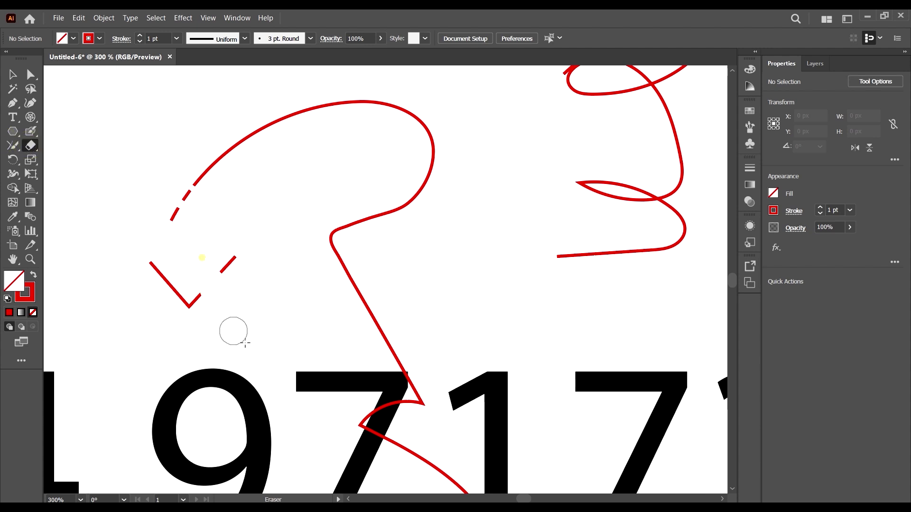
left_click_drag(214, 118, 265, 157)
Cut a short piece out of the upper red arc with the Scissors and delete it.
left_click(31, 150)
left_click(69, 158)
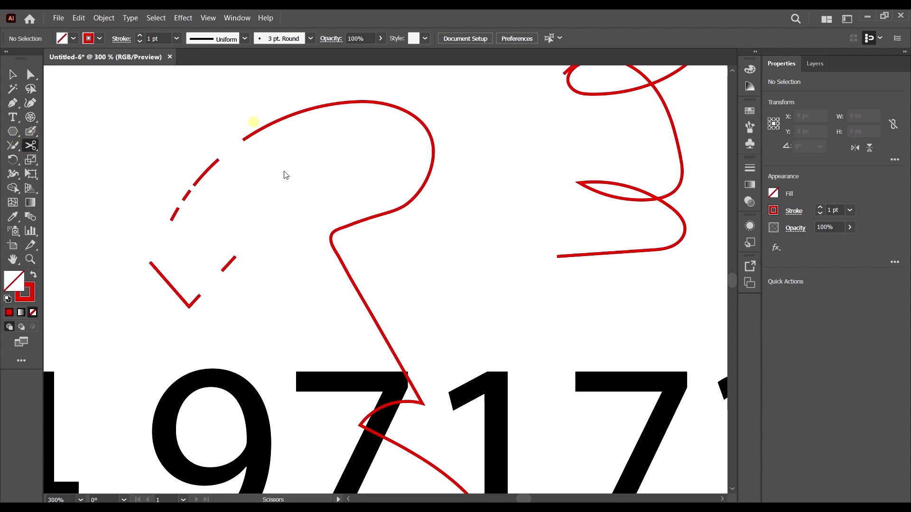
left_click(563, 279)
left_click(12, 74)
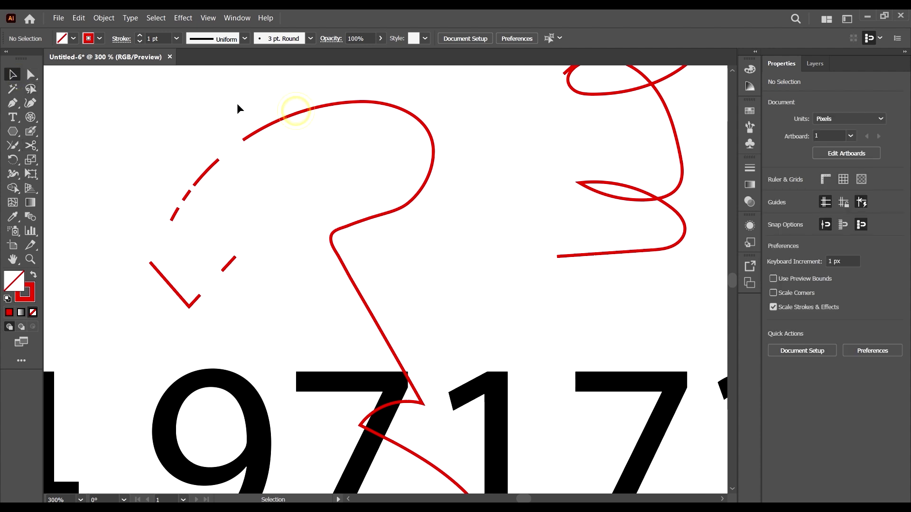
left_click(272, 126)
left_click(35, 148)
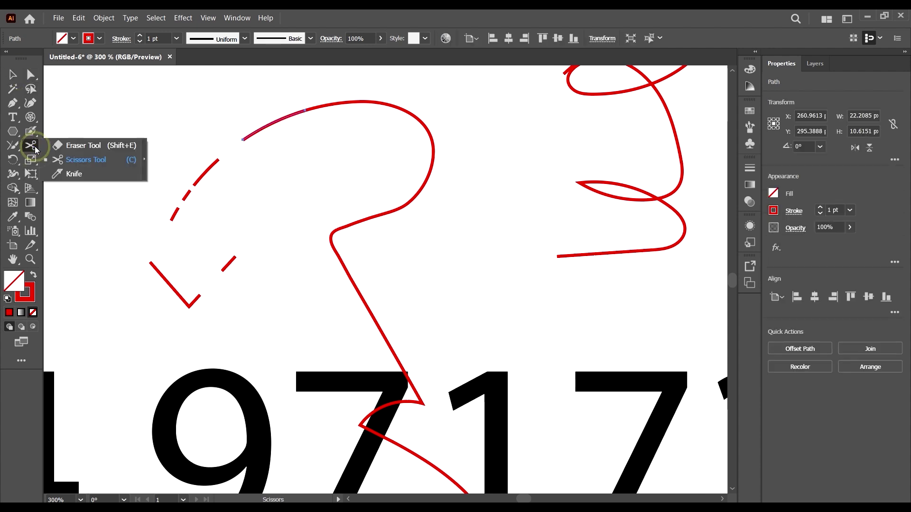
left_click(266, 125)
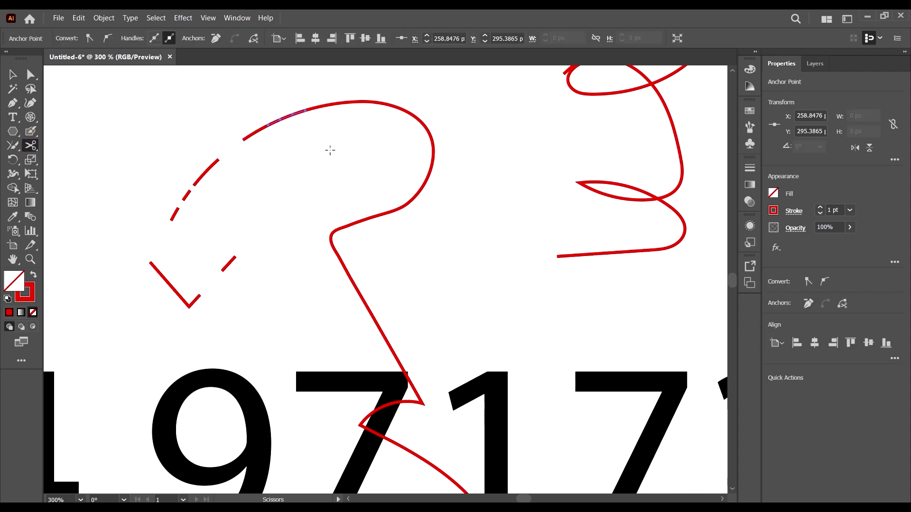
key("Delete")
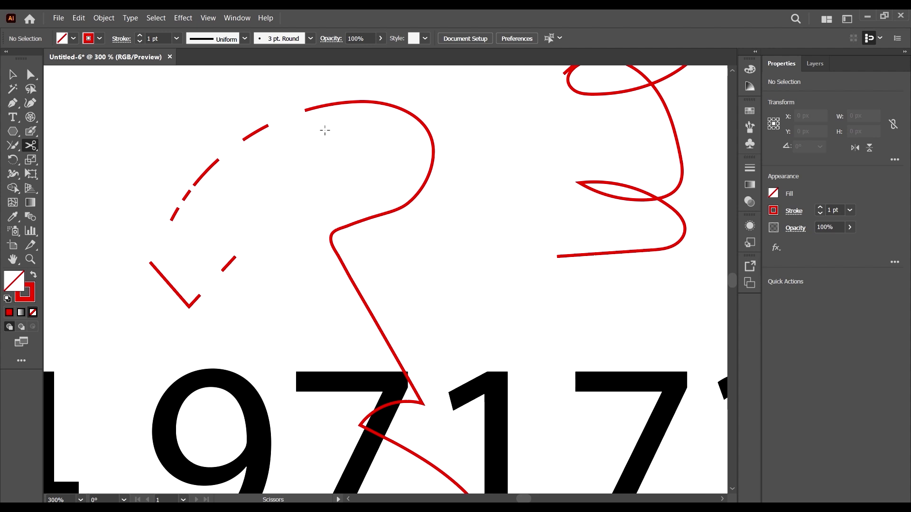
Choose the Rotate Tool from the Rotate/Reflect flyout.
left_click(30, 147)
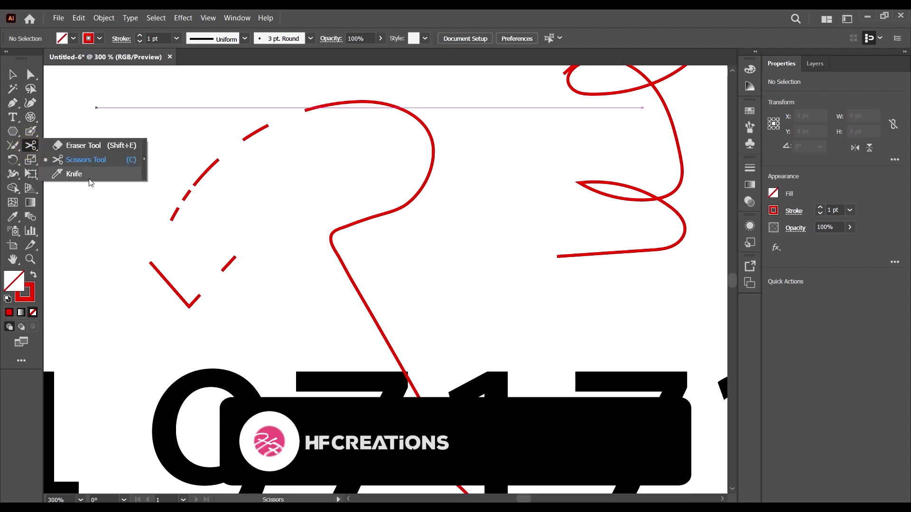
left_click(11, 165)
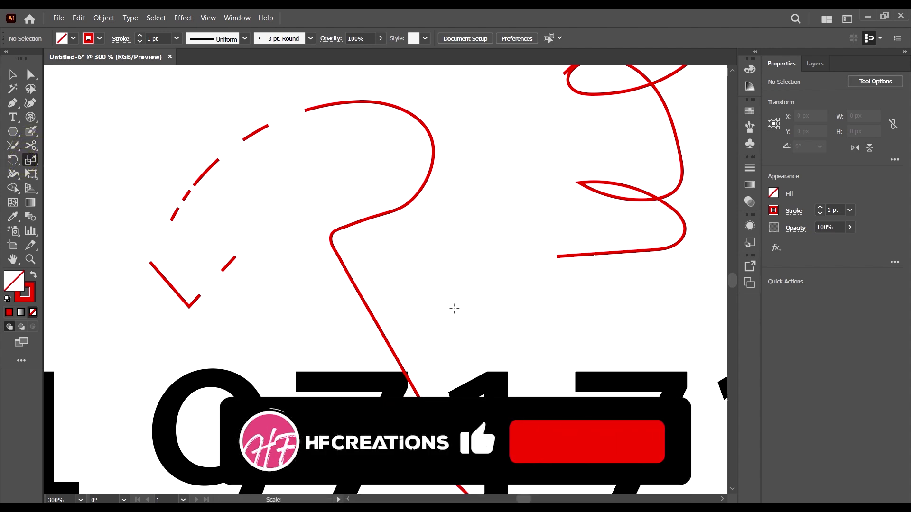
left_click(11, 166)
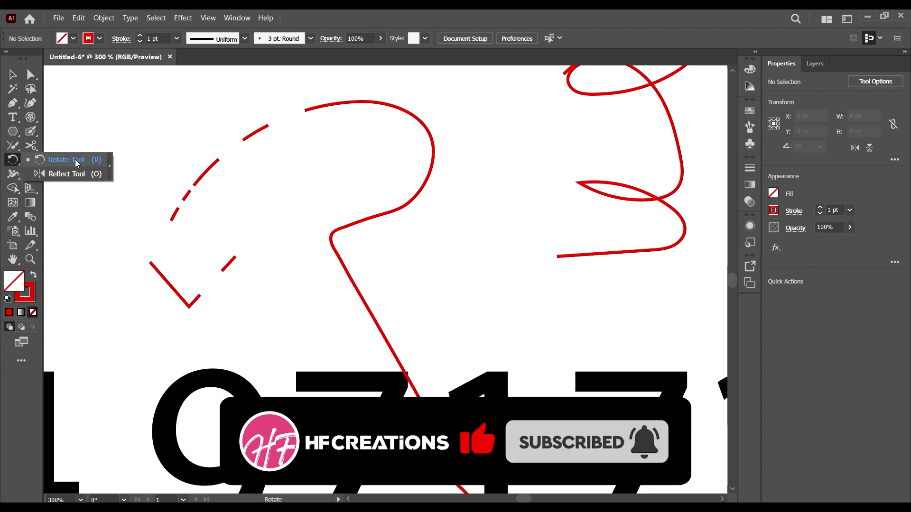
Select the red hexagon and rotate it about 36° around its lower-left corner.
left_click(12, 156)
key("v")
scroll(280, 198, "down", 1)
scroll(411, 229, "down", 3)
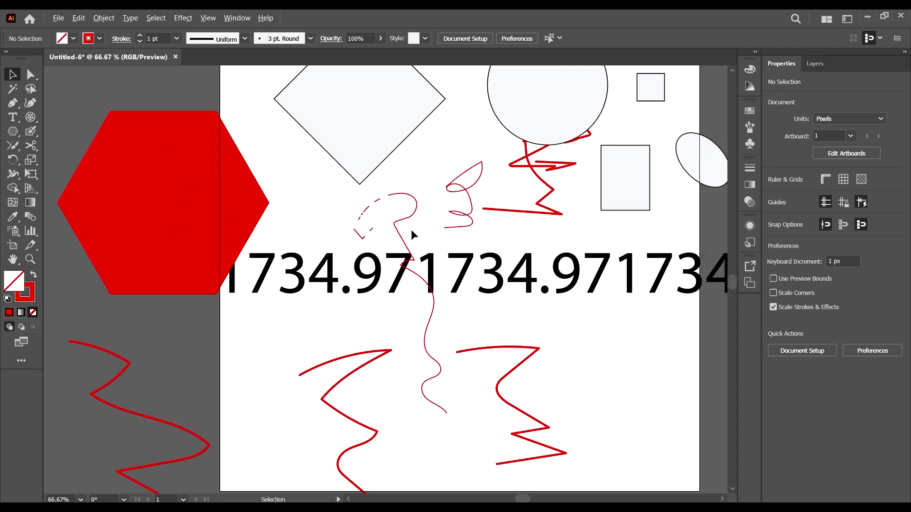
left_click(167, 160)
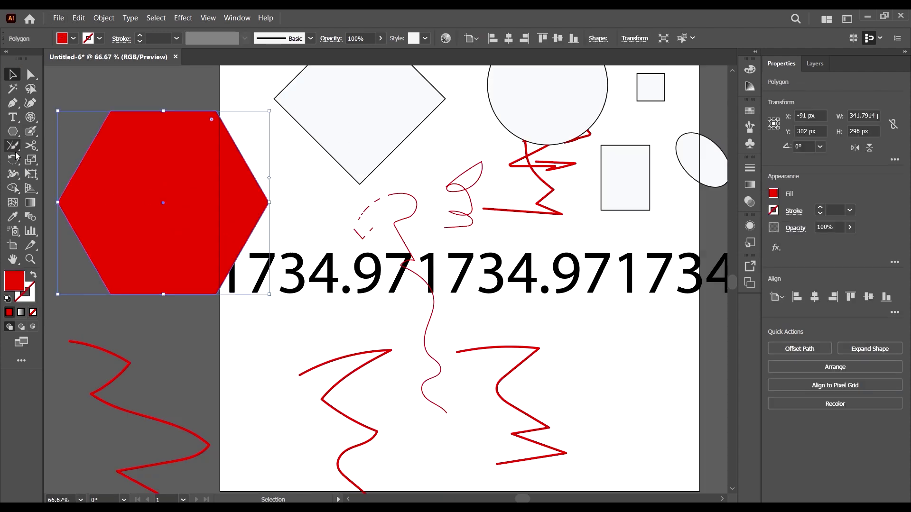
left_click(15, 164)
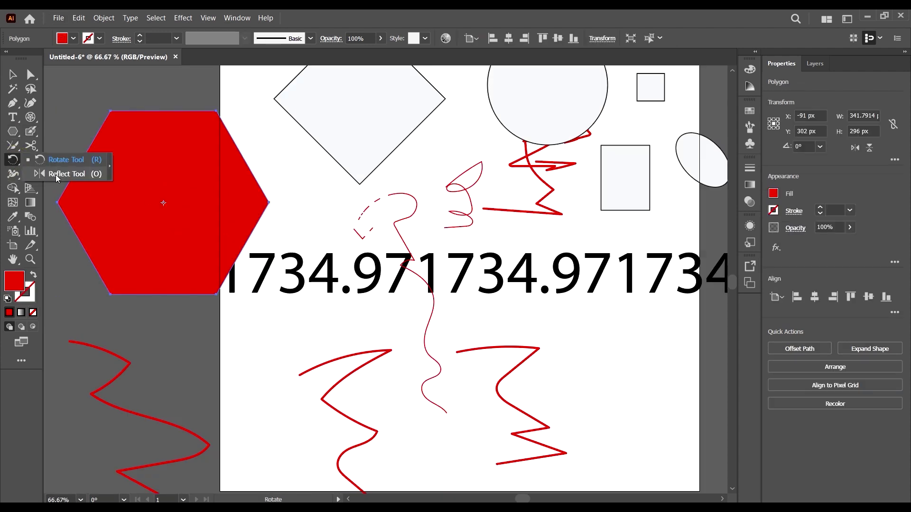
left_click(73, 164)
left_click(114, 283)
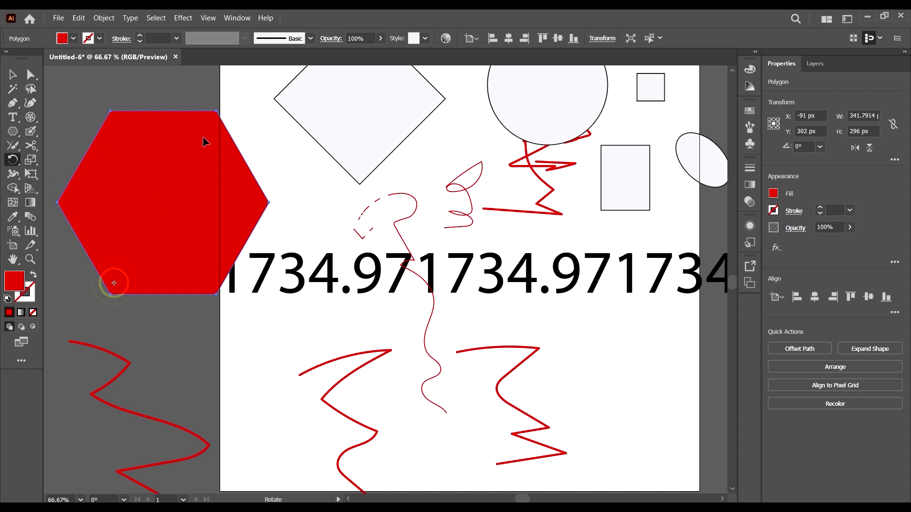
left_click_drag(193, 118, 117, 162)
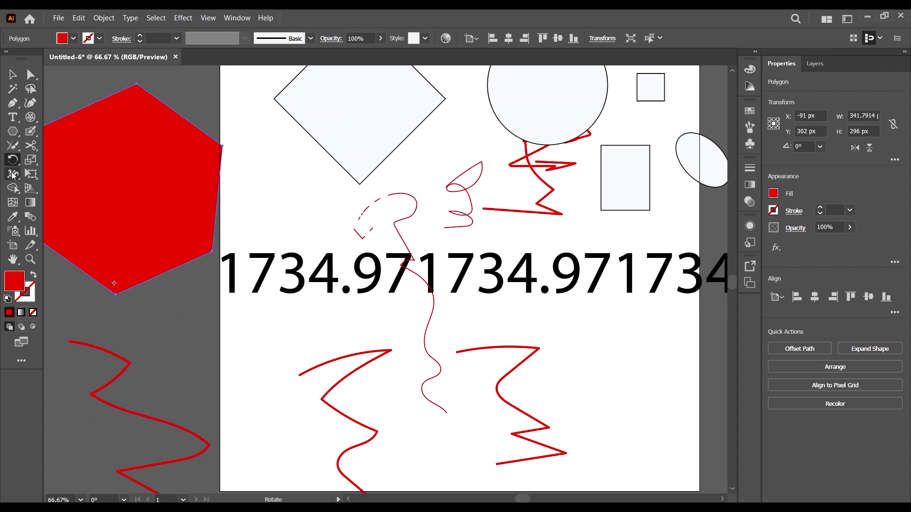
Mirror the hexagon with the Reflect Tool to a nearly upright 2.404° angle.
left_click(21, 158)
left_click(41, 184)
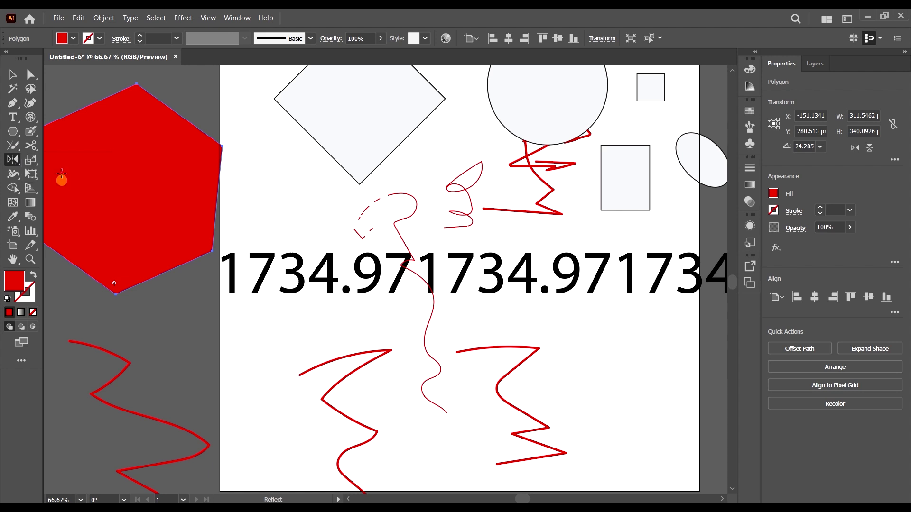
left_click(88, 137)
left_click_drag(200, 167, 147, 196)
scroll(498, 285, "down", 2)
scroll(540, 237, "up", 2)
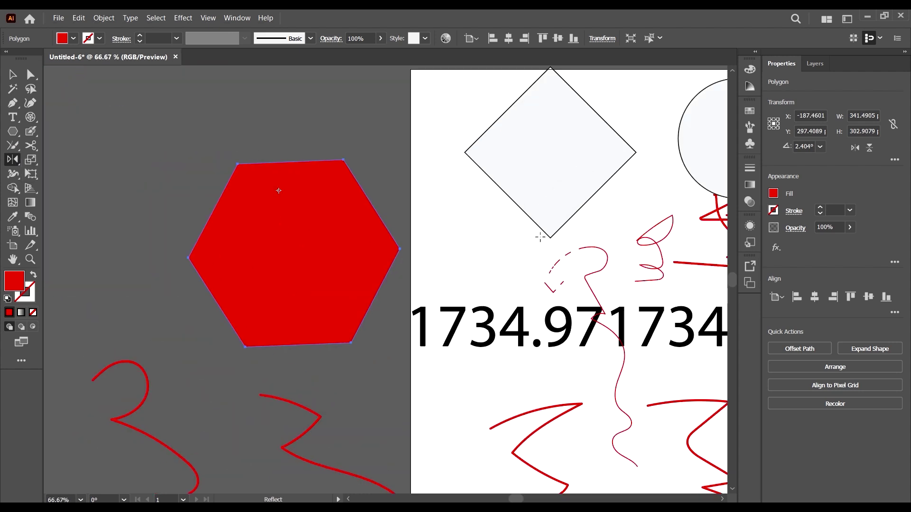
left_click(11, 164)
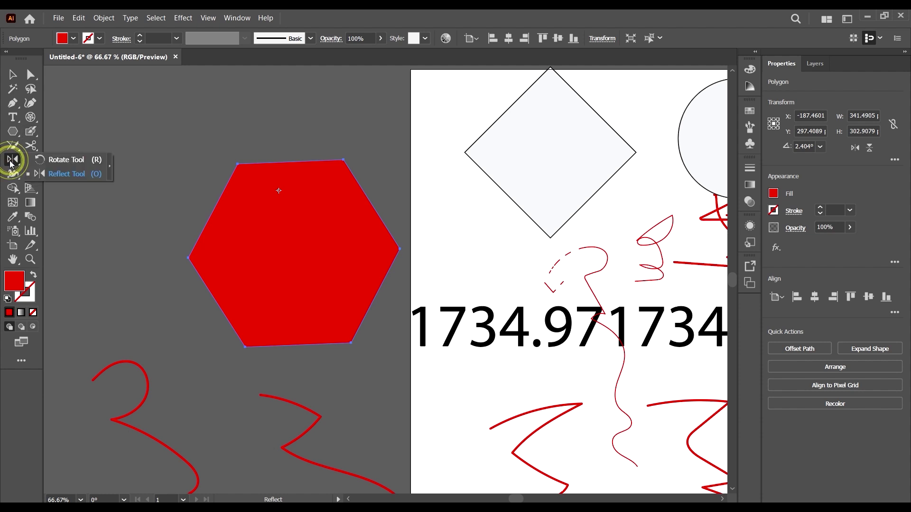
right_click(303, 241)
right_click(269, 209)
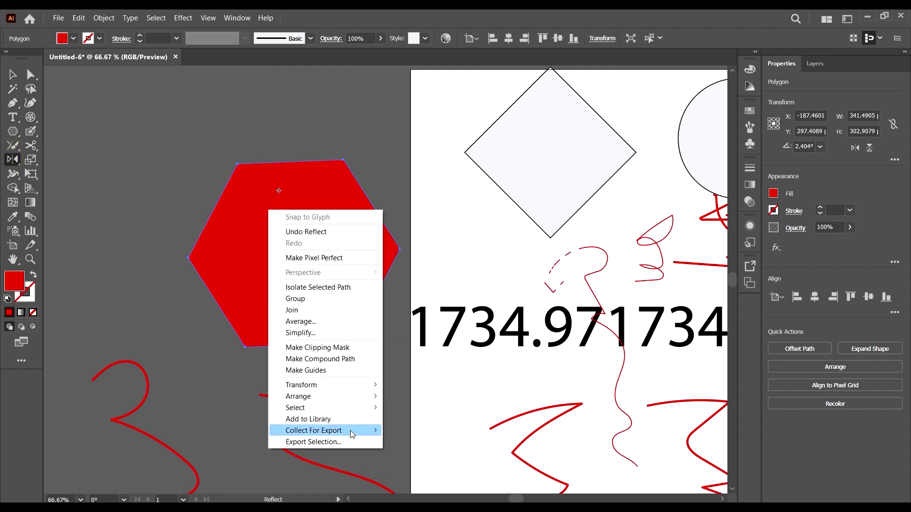
left_click(346, 386)
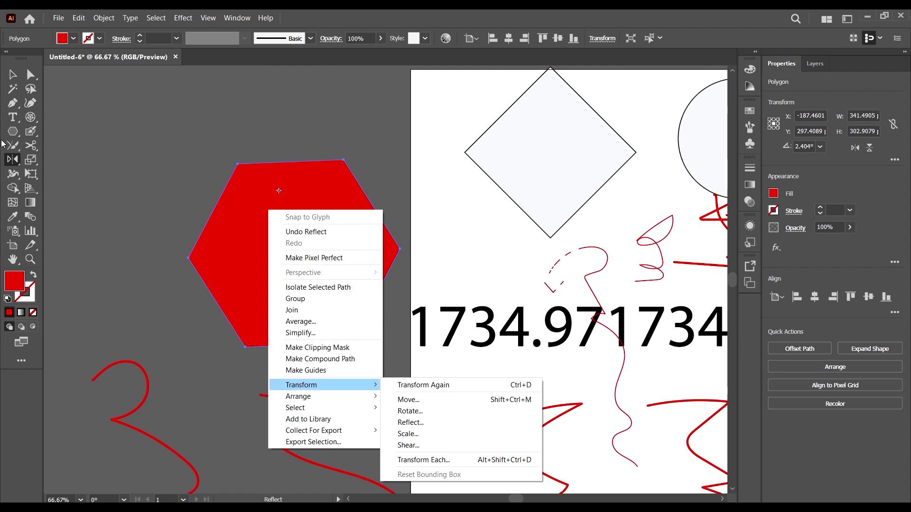
left_click(458, 460)
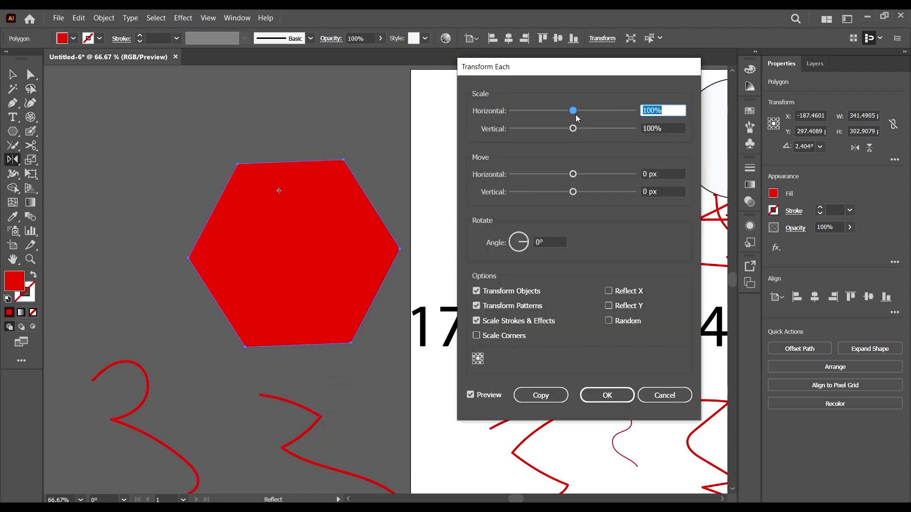
left_click_drag(574, 111, 612, 111)
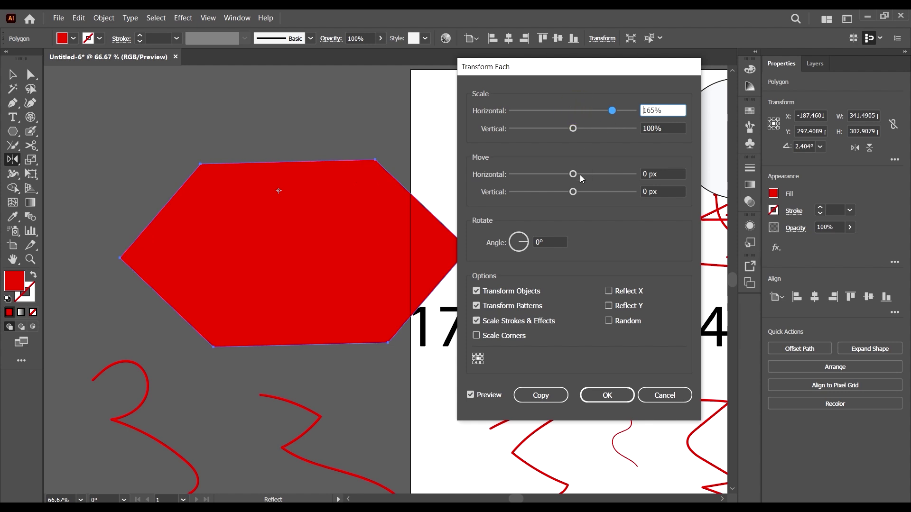
left_click_drag(573, 174, 616, 174)
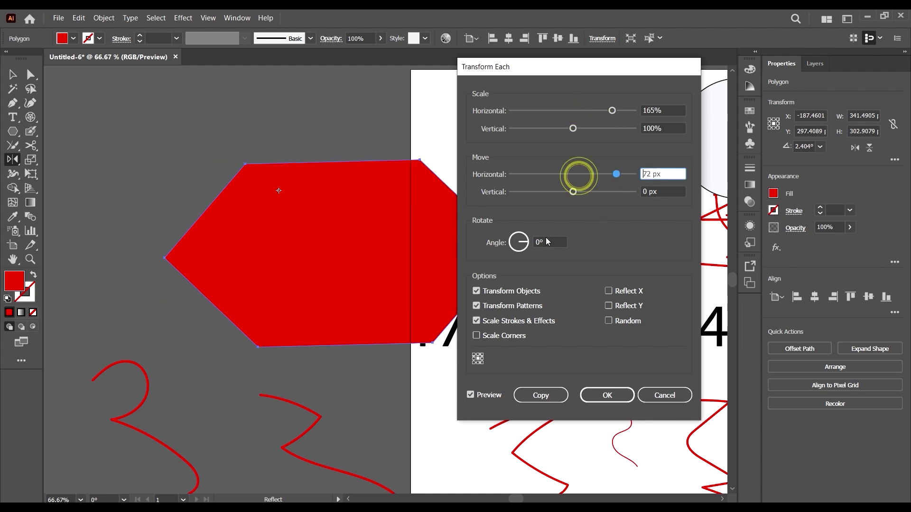
left_click(664, 395)
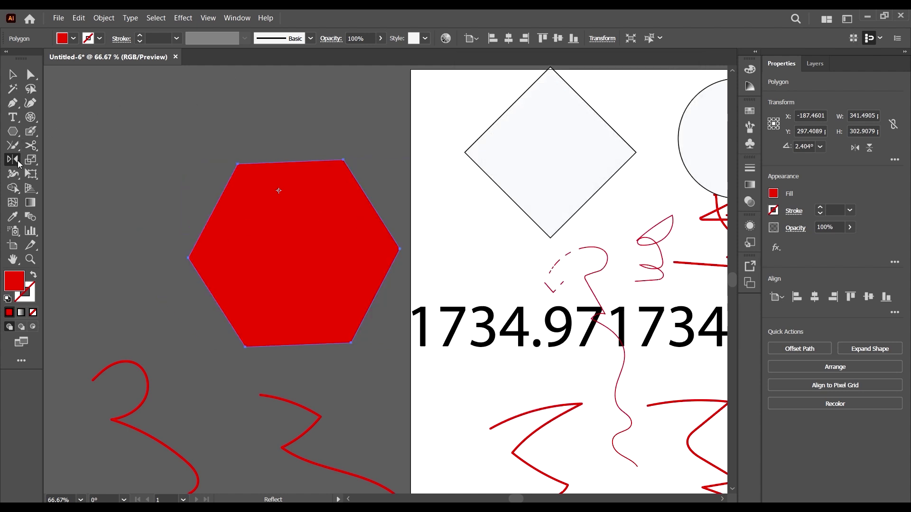
left_click(28, 163)
Select the red 3-shaped stroke with a marquee for width adjustment.
left_click(13, 174)
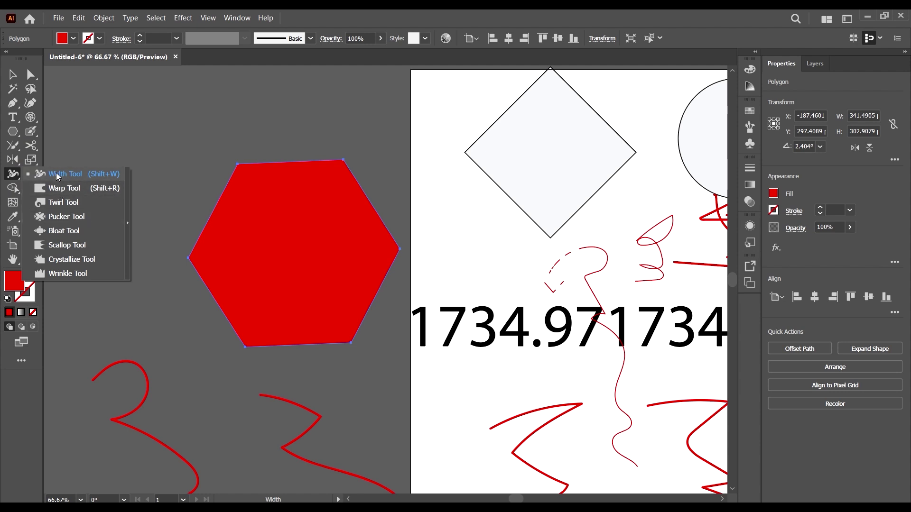
left_click(74, 177)
scroll(166, 273, "down", 3)
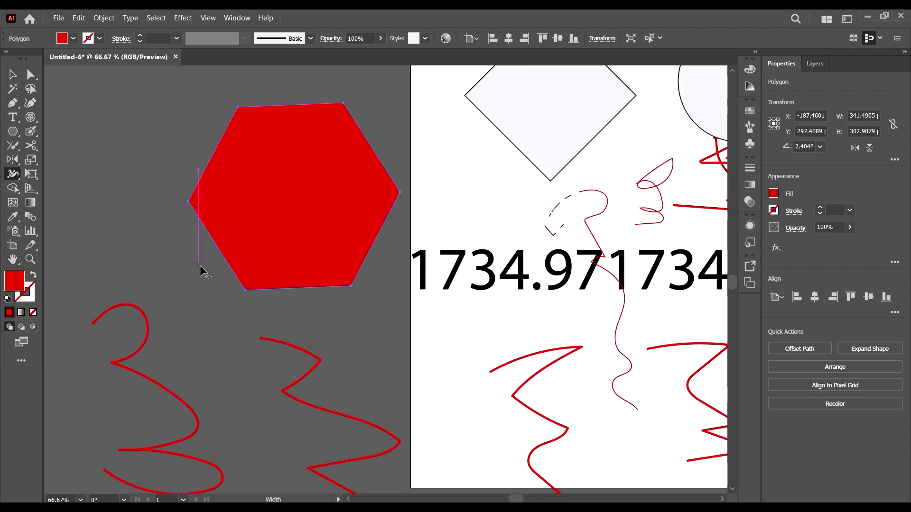
left_click(170, 393)
left_click(170, 392)
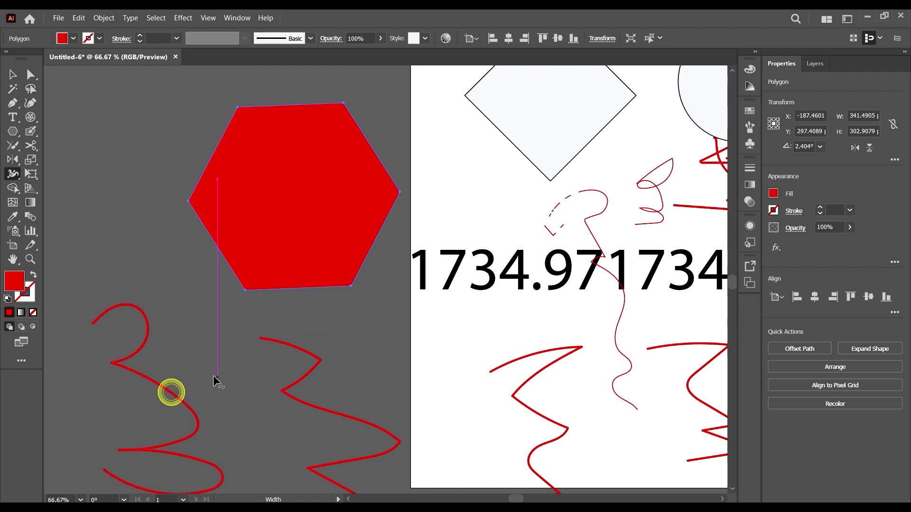
scroll(218, 379, "down", 2)
key("v")
left_click_drag(201, 322, 135, 381)
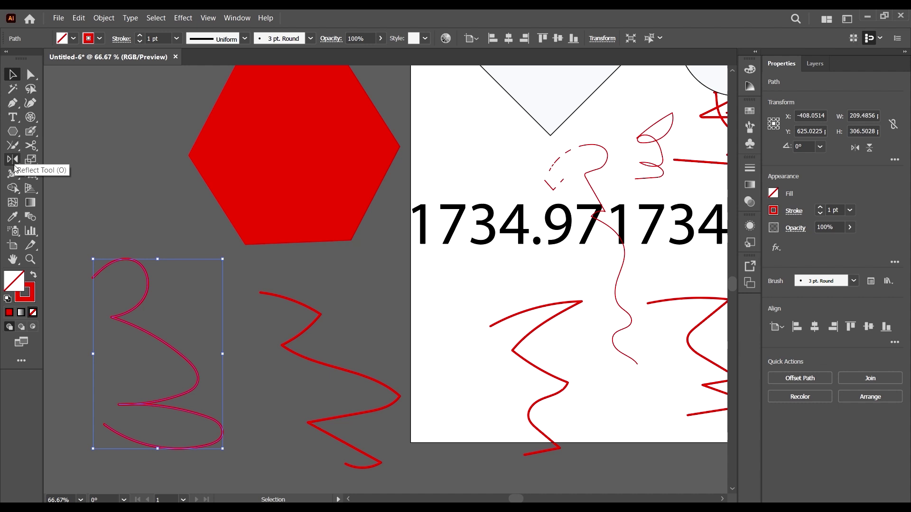
Try targeting the 3-shaped path with the Width Tool.
left_click(12, 174)
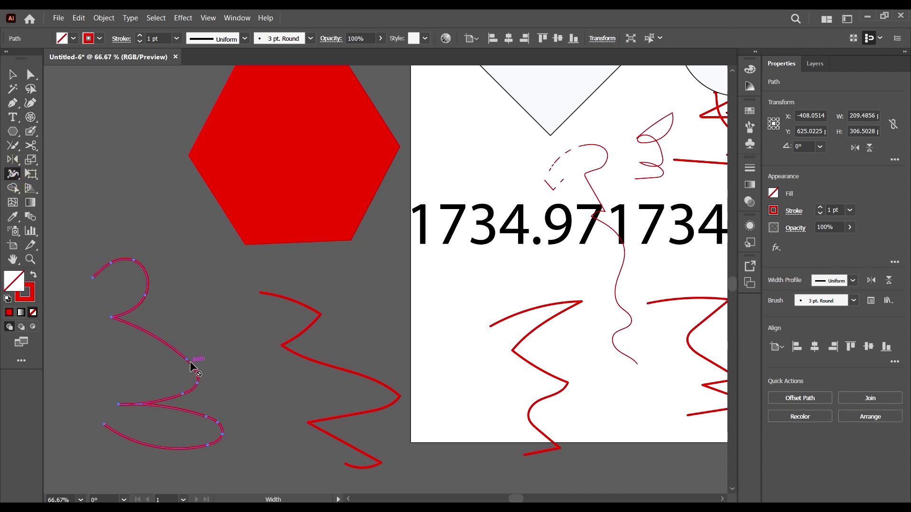
scroll(311, 349, "down", 2)
scroll(187, 335, "up", 4)
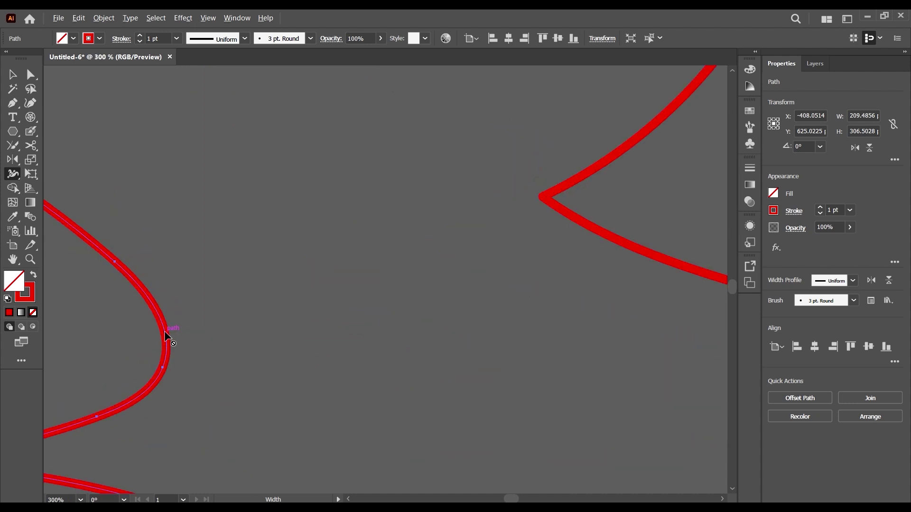
scroll(255, 343, "down", 3)
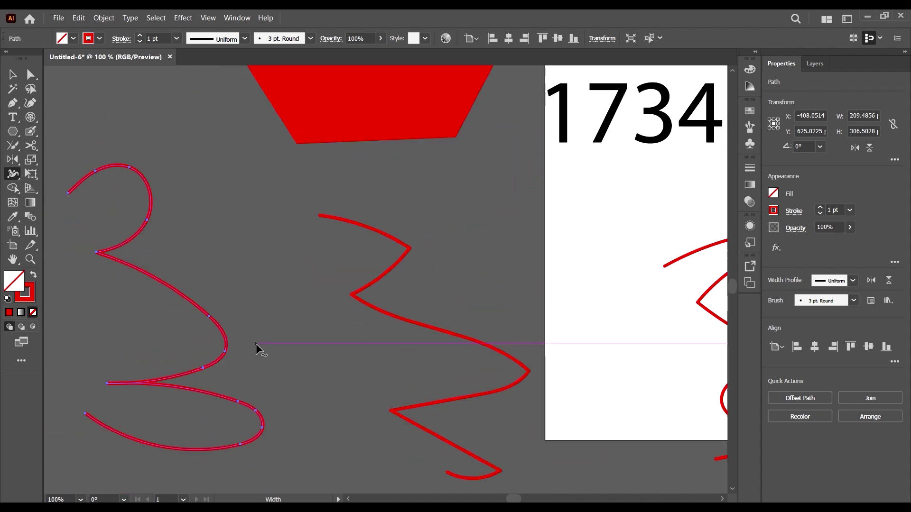
left_click(221, 331)
scroll(176, 295, "down", 1)
left_click(12, 74)
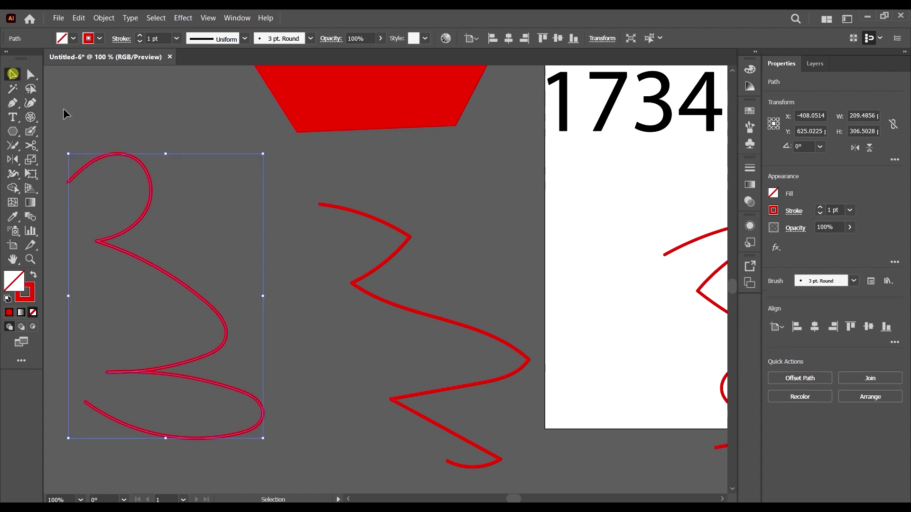
Draw a new diagonal red line segment.
left_click(209, 183)
left_click(13, 102)
left_click_drag(130, 85, 263, 229)
Select the thin red line and drag it to the left.
left_click(13, 74)
left_click(172, 149)
scroll(172, 148, "up", 1)
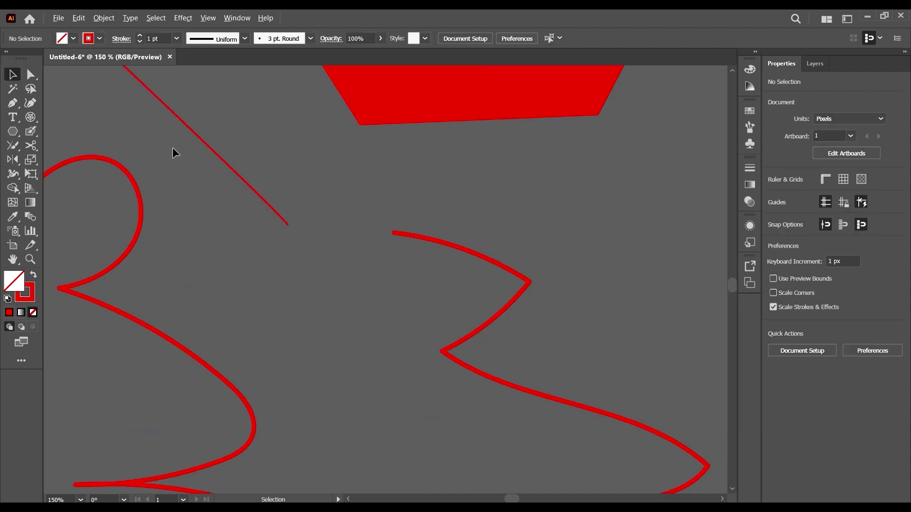
left_click(207, 142)
scroll(184, 161, "up", 1)
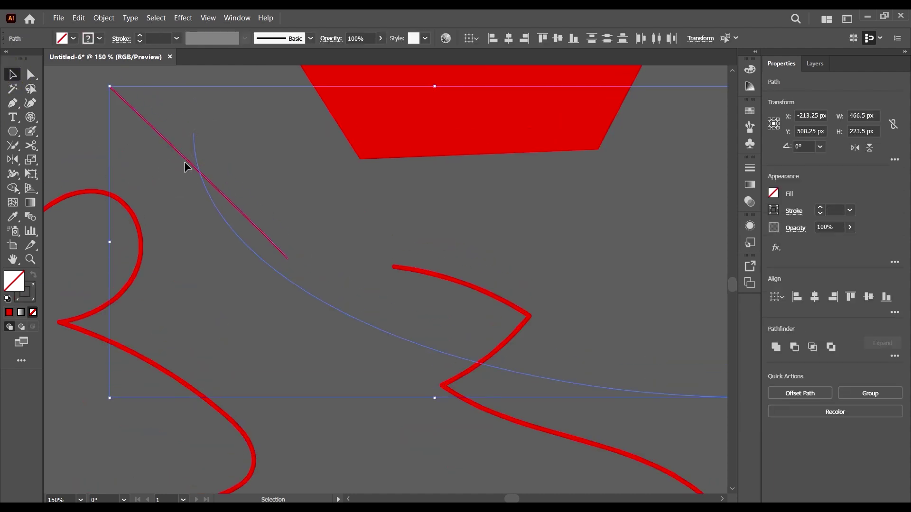
scroll(204, 169, "down", 3)
left_click(223, 169)
left_click(302, 178)
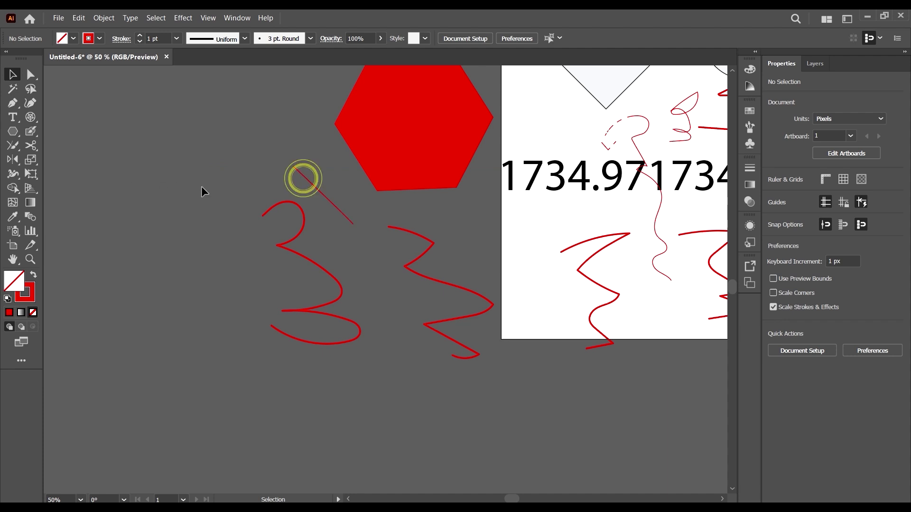
left_click_drag(309, 182, 112, 169)
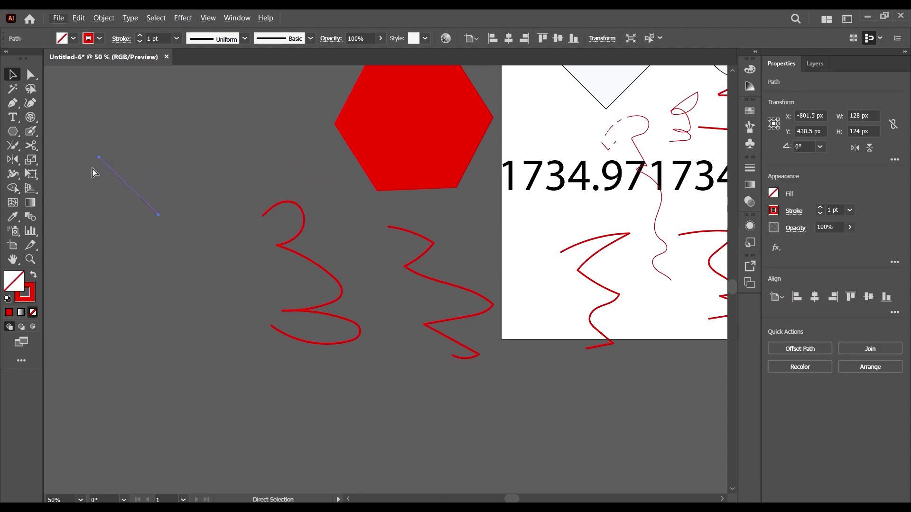
scroll(167, 158, "left", 3)
scroll(167, 158, "up", 3)
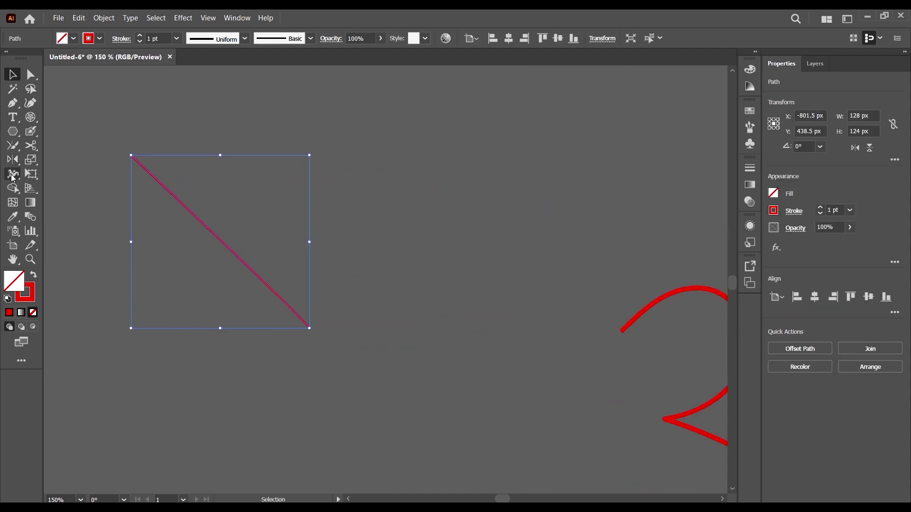
Widen the diagonal stroke's middle into a slim 24.19 pt leaf, undoing an overly wide attempt.
left_click(13, 176)
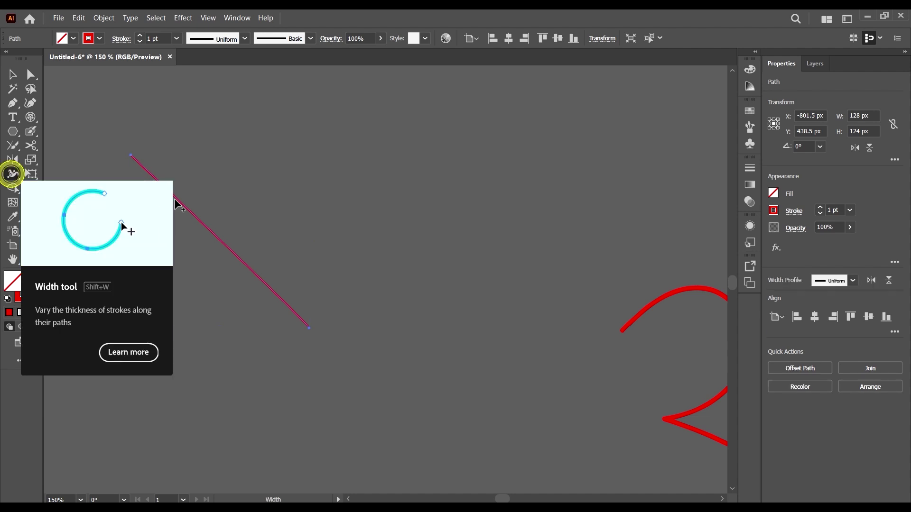
left_click_drag(192, 214, 121, 297)
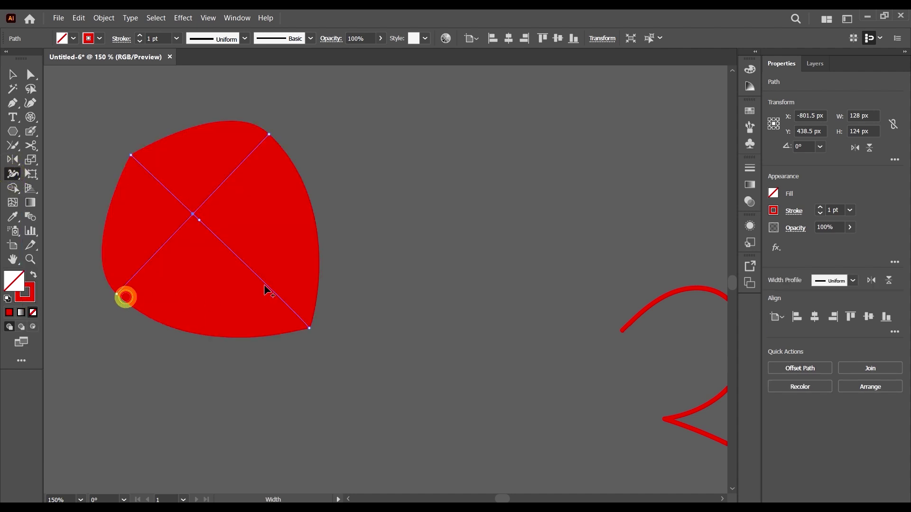
key("ctrl+z")
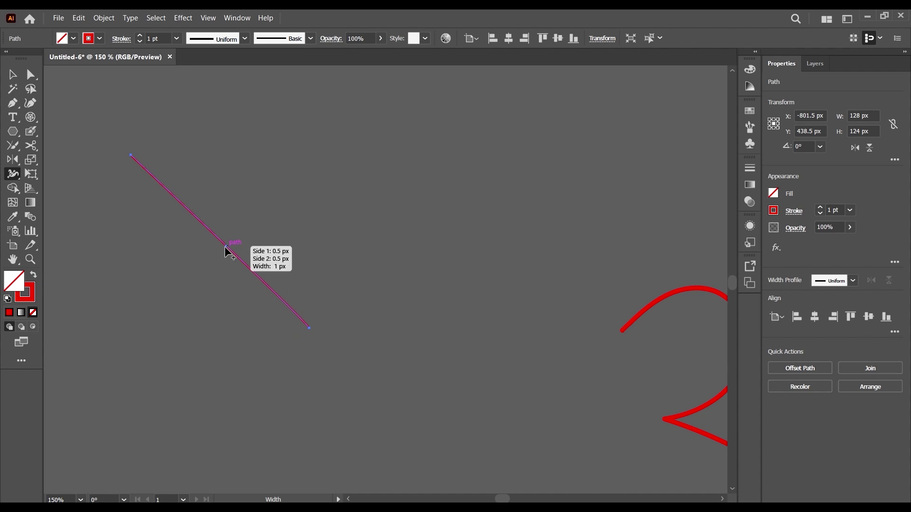
mouse_move(226, 246)
left_mouse_down()
mouse_move(204, 260)
mouse_move(212, 256)
left_mouse_up()
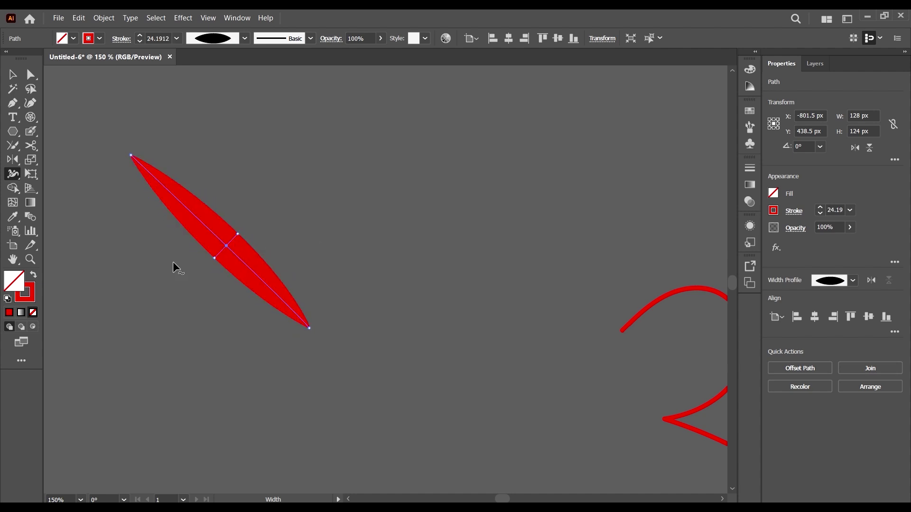
scroll(269, 212, "down", 4)
scroll(269, 212, "up", 3)
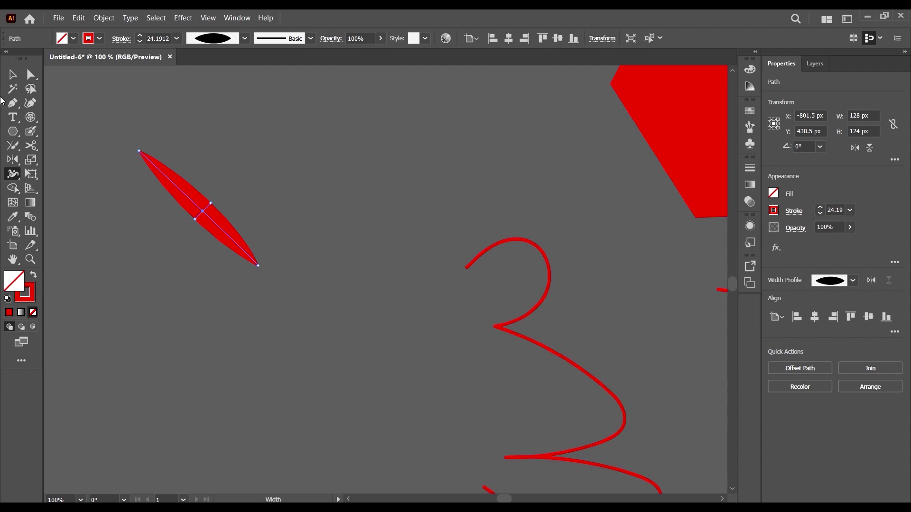
Use the Twirl Tool on the red leaf's middle to wind it into a tight spiral.
left_click(12, 74)
left_click(11, 174)
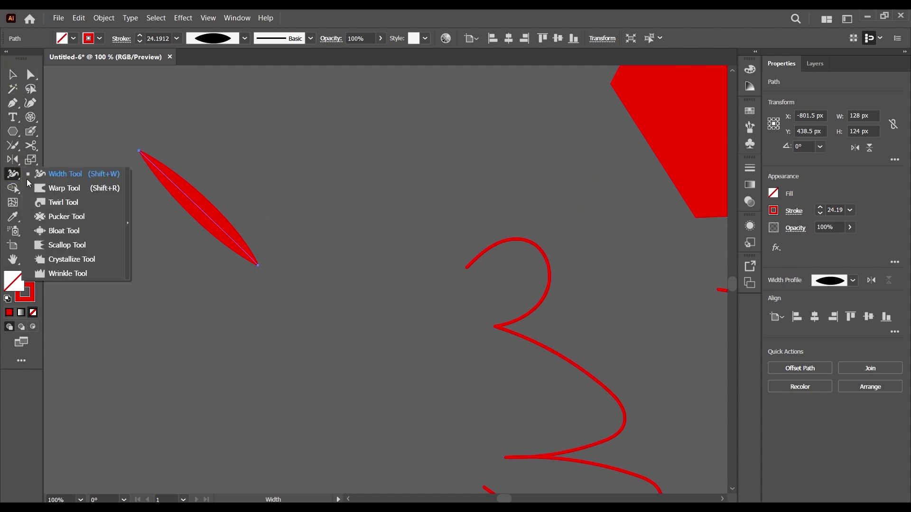
left_click(77, 198)
left_click_drag(217, 207, 217, 207)
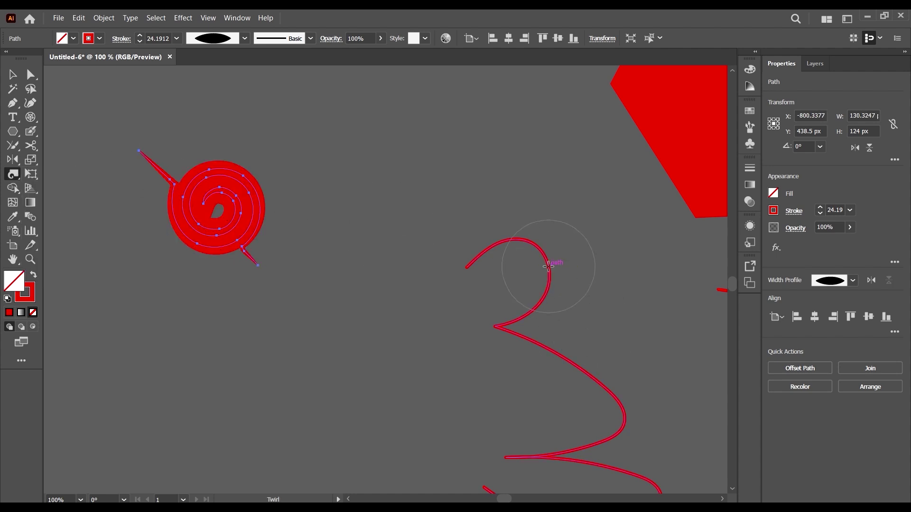
scroll(497, 141, "down", 3)
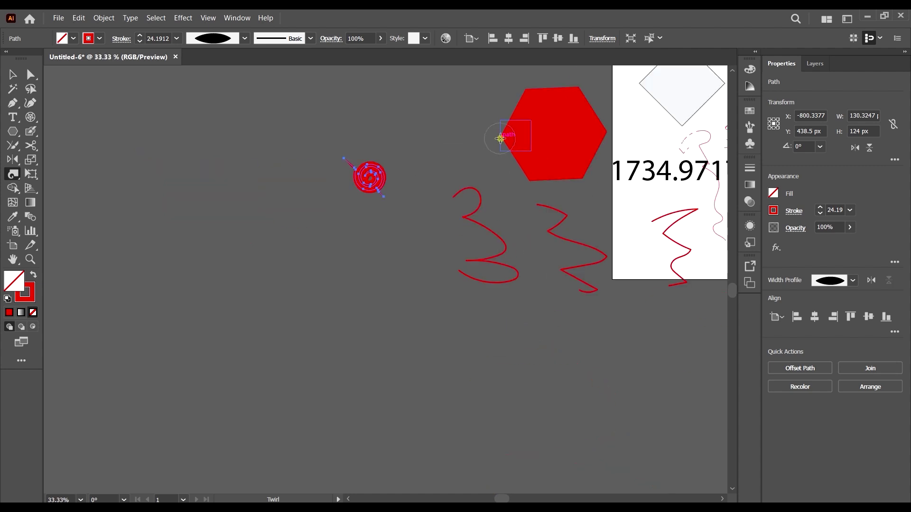
scroll(341, 173, "down", 2)
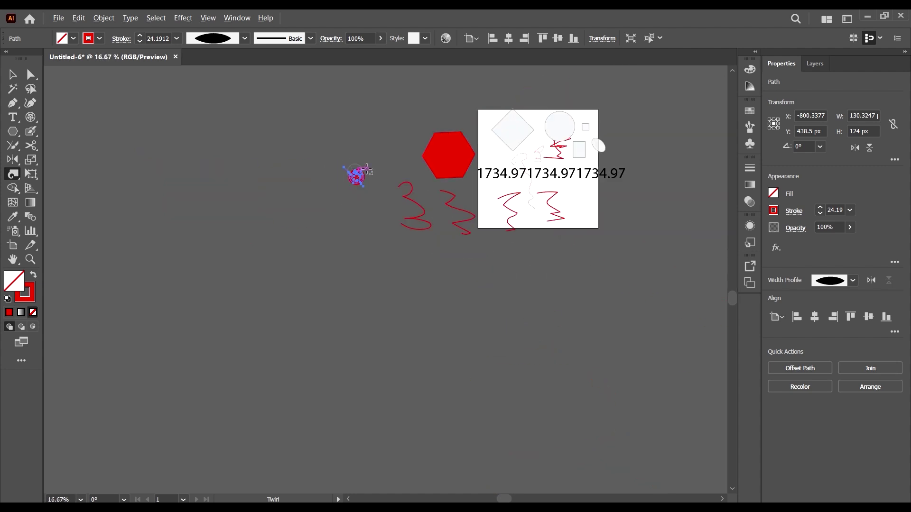
scroll(478, 143, "up", 4)
scroll(233, 94, "down", 2)
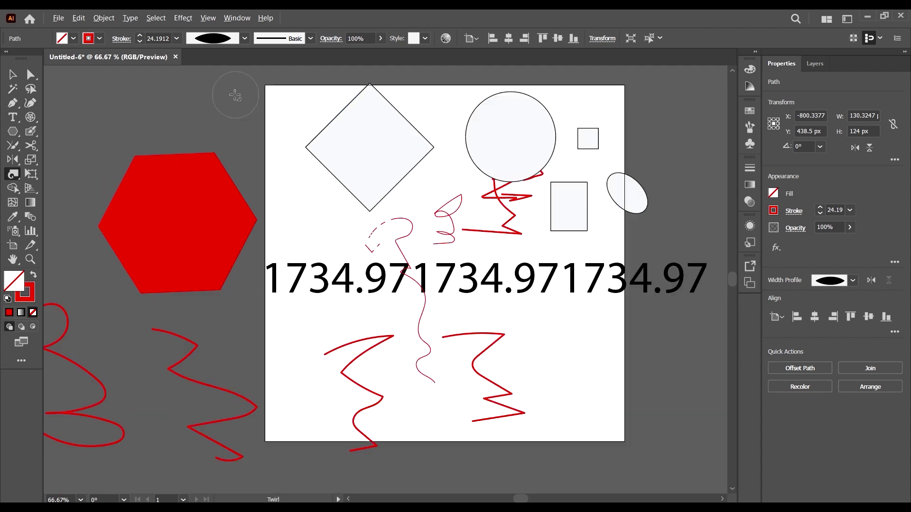
left_click(13, 126)
Draw a square below the red spiral with the Rectangle Tool.
scroll(11, 166, "down", 1)
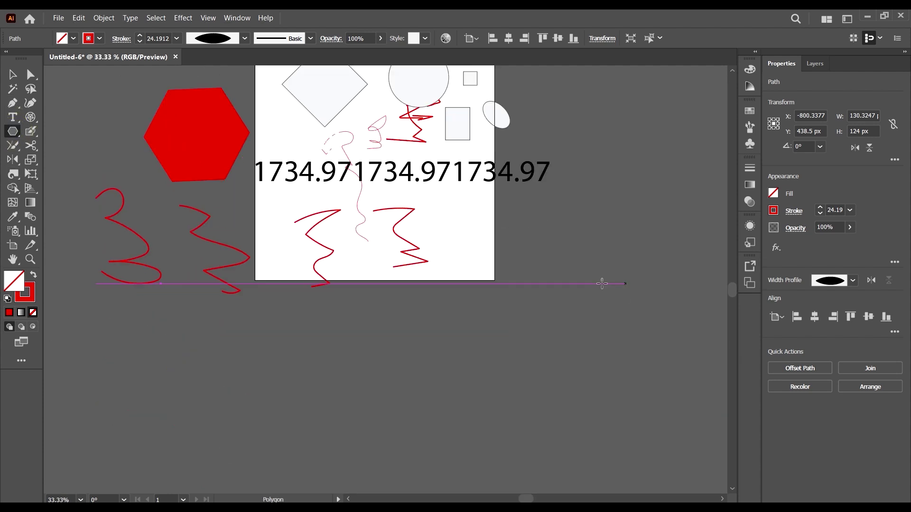
scroll(10, 194, "left", 3)
left_click(14, 136)
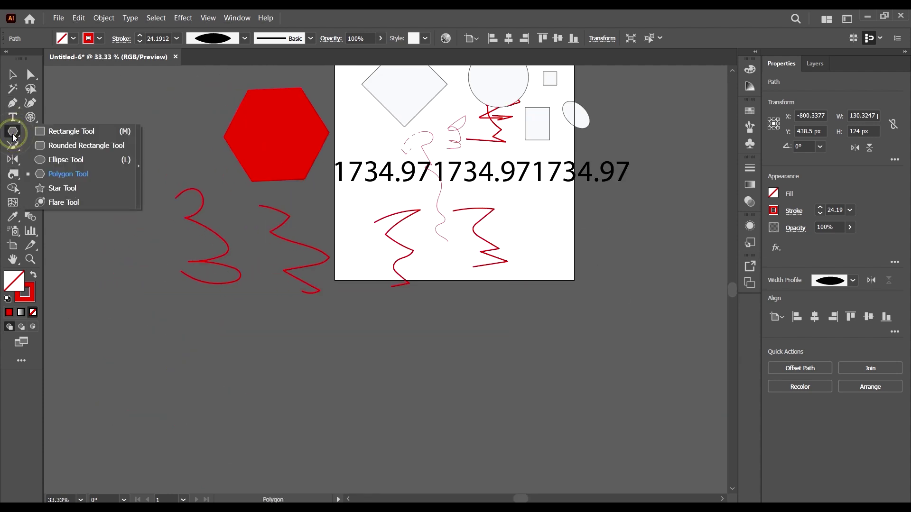
left_click(50, 136)
scroll(93, 197, "left", 3)
left_click_drag(114, 307, 251, 444)
Set the square's stroke to None and its fill to yellow.
left_click(88, 39)
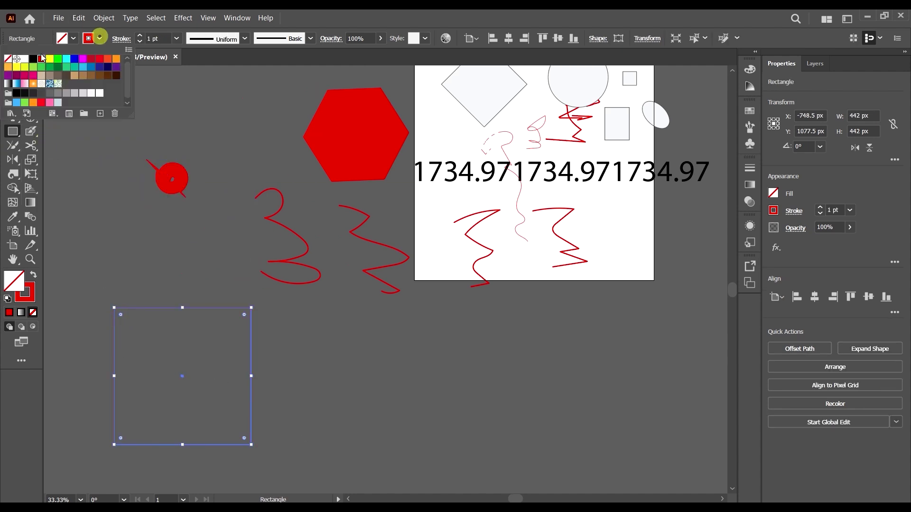
left_click(7, 58)
left_click(70, 38)
left_click(71, 39)
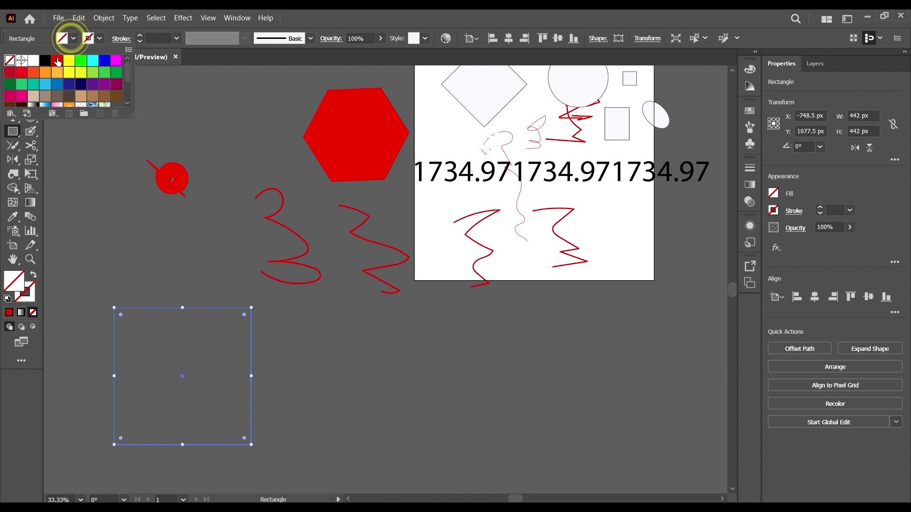
left_click(69, 60)
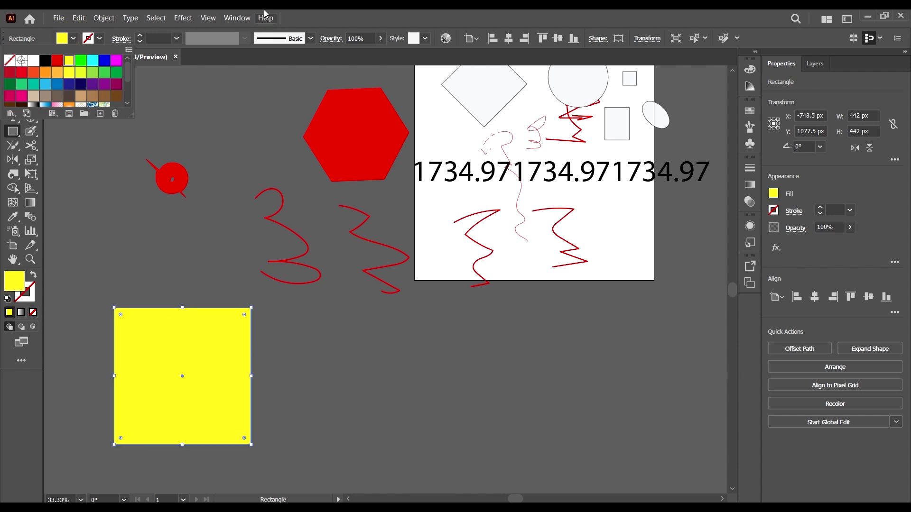
left_click(362, 16)
Twirl three small spirals into the square's right edge.
left_click(13, 174)
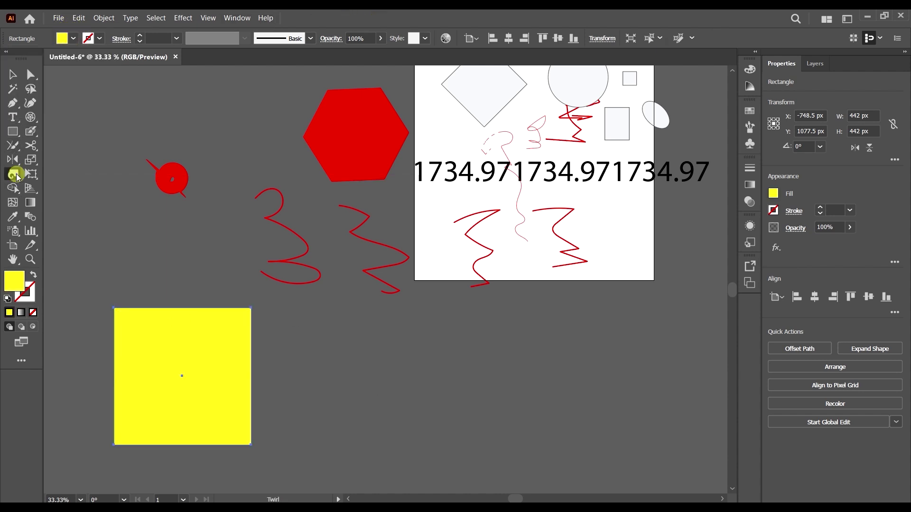
scroll(280, 403, "down", 2)
left_click(253, 393)
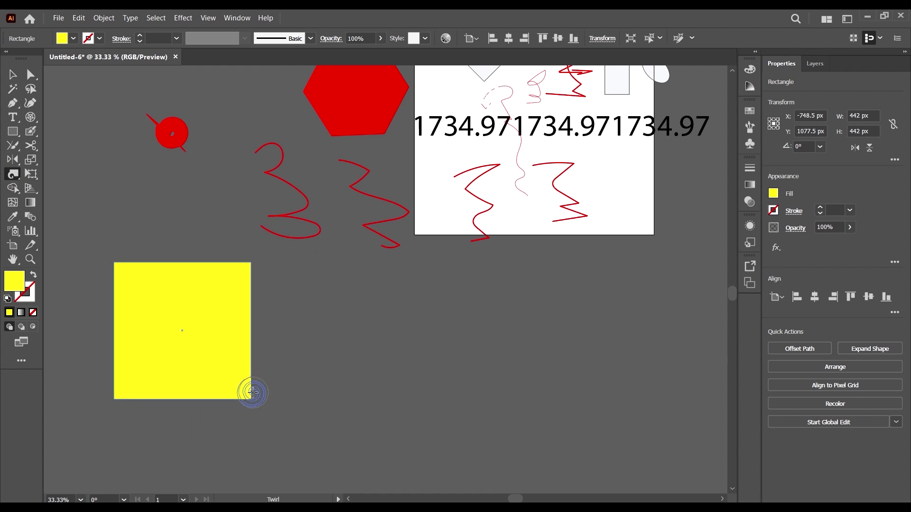
left_click(258, 352)
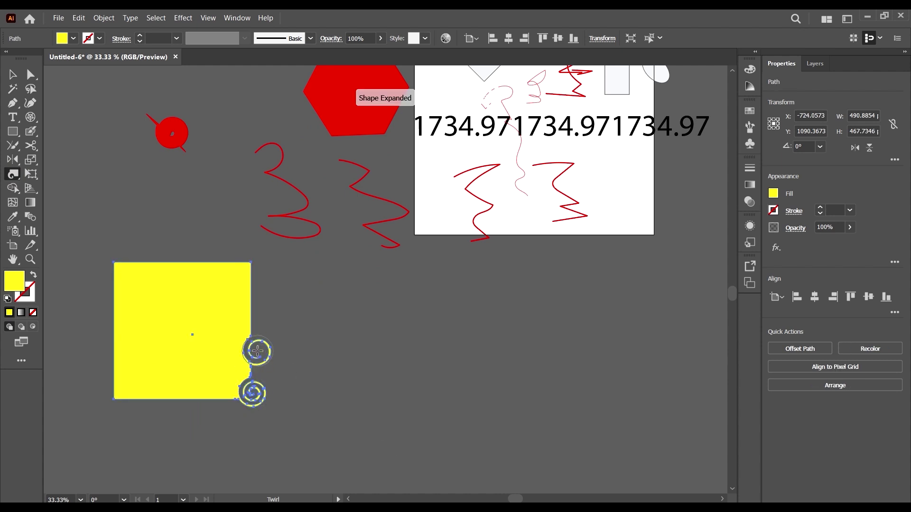
right_click(14, 175)
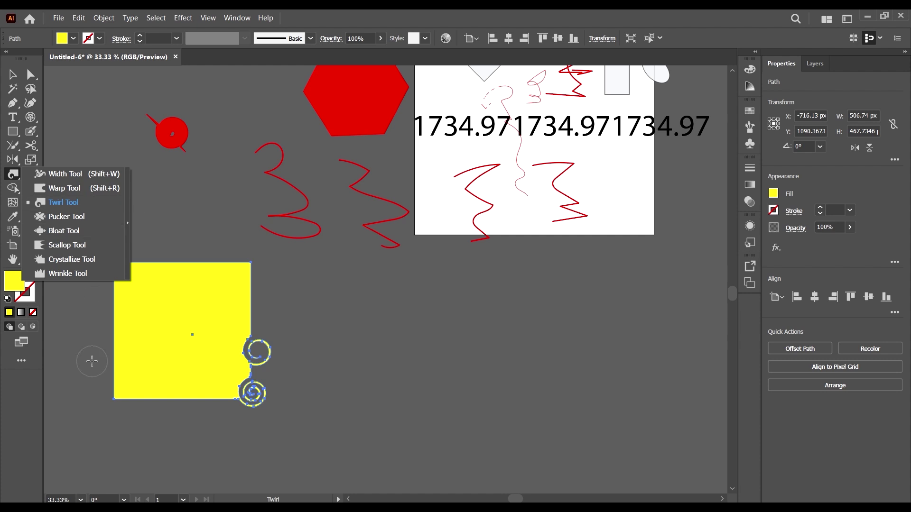
left_click_drag(254, 294, 254, 311)
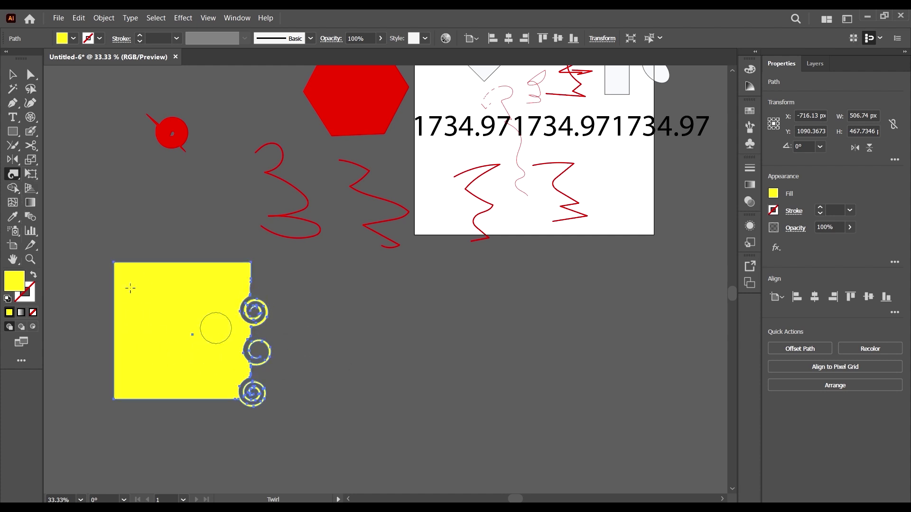
left_click(13, 175)
left_click(31, 174)
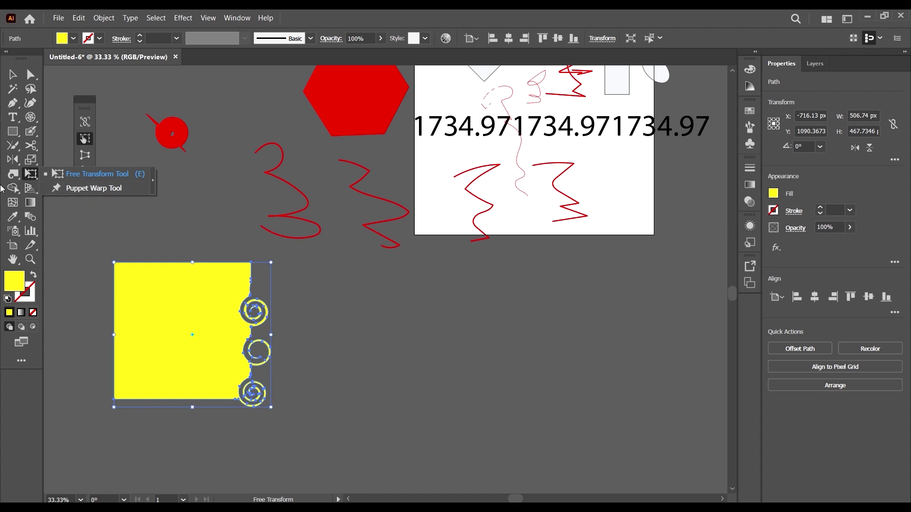
Deselect the yellow shape after trying the Free Transform and Shape Builder tools.
left_click(95, 175)
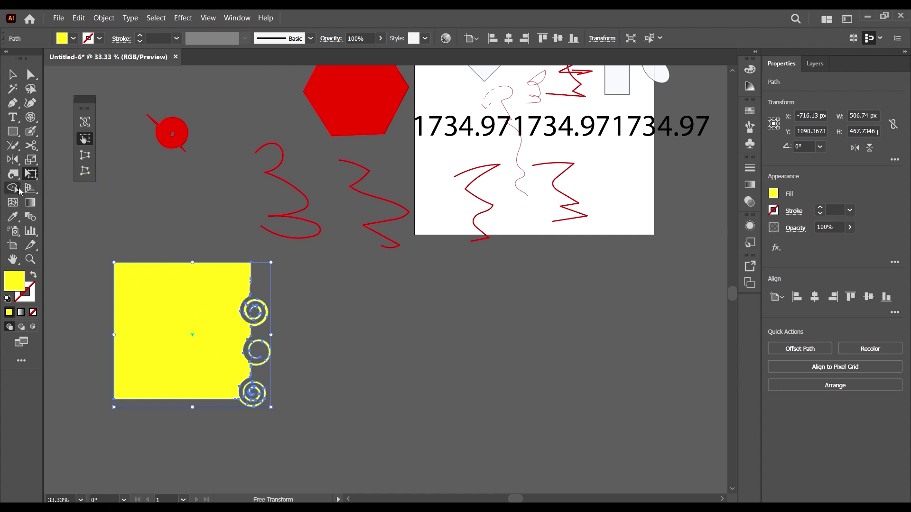
left_click(19, 189)
scroll(319, 247, "down", 2)
scroll(190, 252, "left", 2)
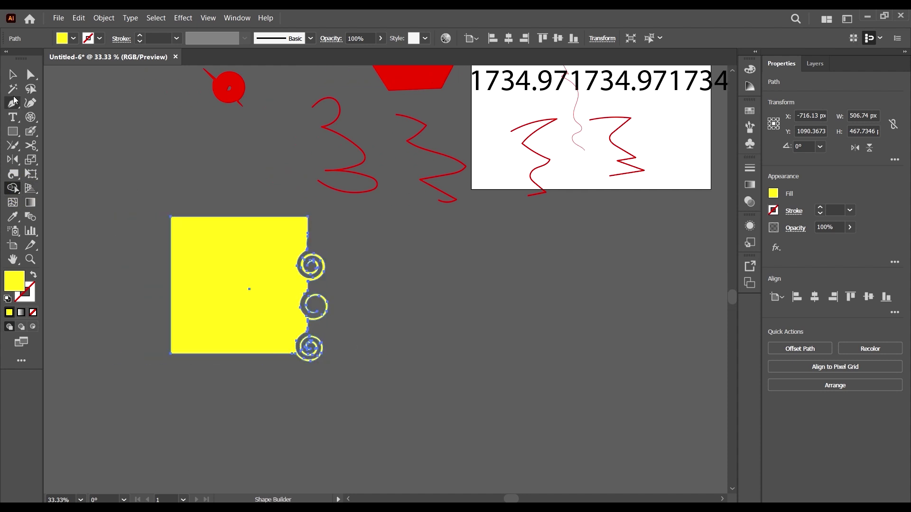
key("v")
left_click(239, 193)
scroll(342, 329, "left", 3)
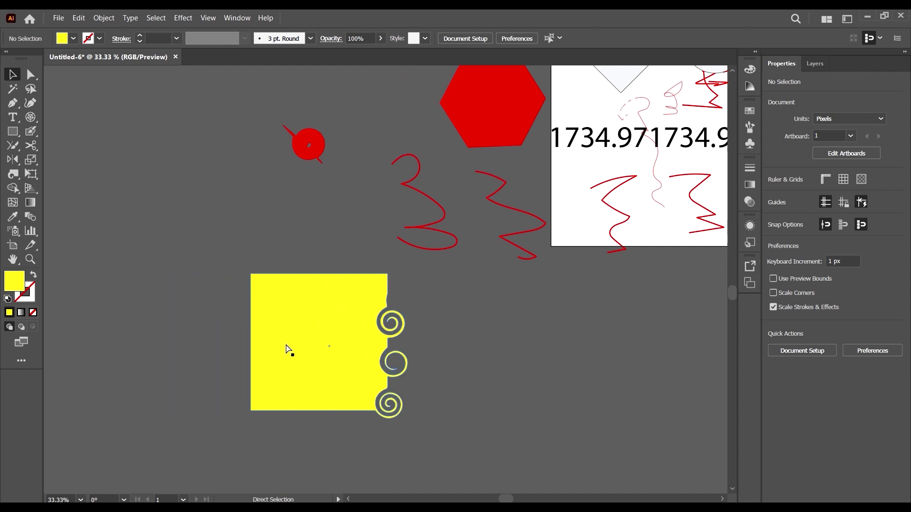
scroll(289, 350, "down", 3)
Draw a small square overlapping the yellow shape's lower-left corner and select both.
left_click(13, 132)
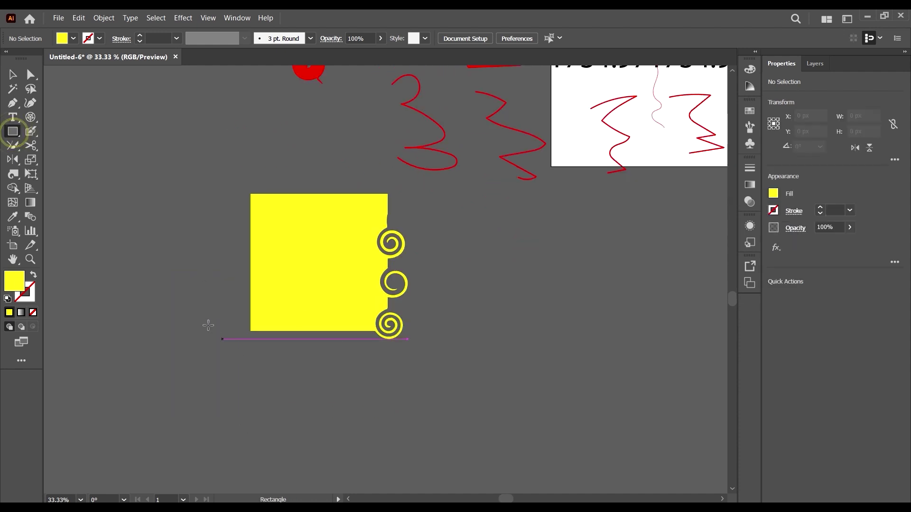
left_click_drag(209, 290, 283, 390)
key("v")
left_click(304, 313, "shift")
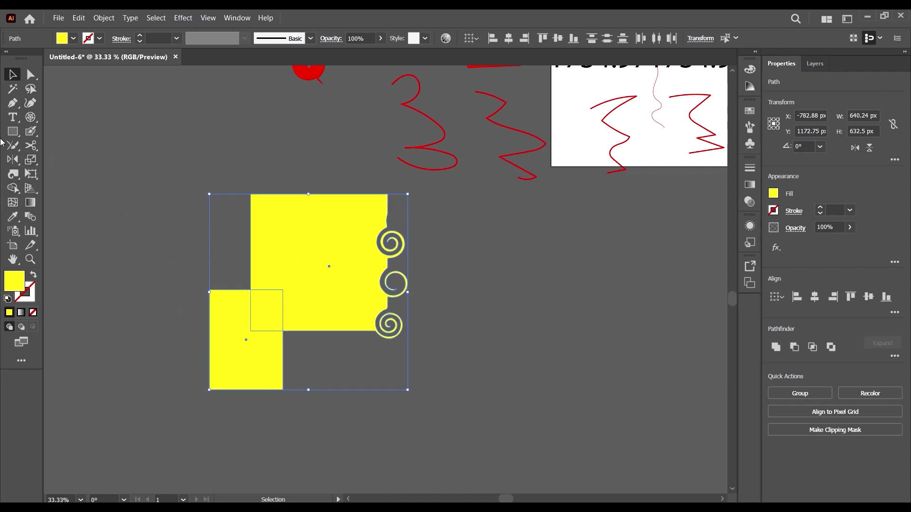
Use Shape Builder to delete the overlap and merge the squares into one L-shape.
left_click(18, 193)
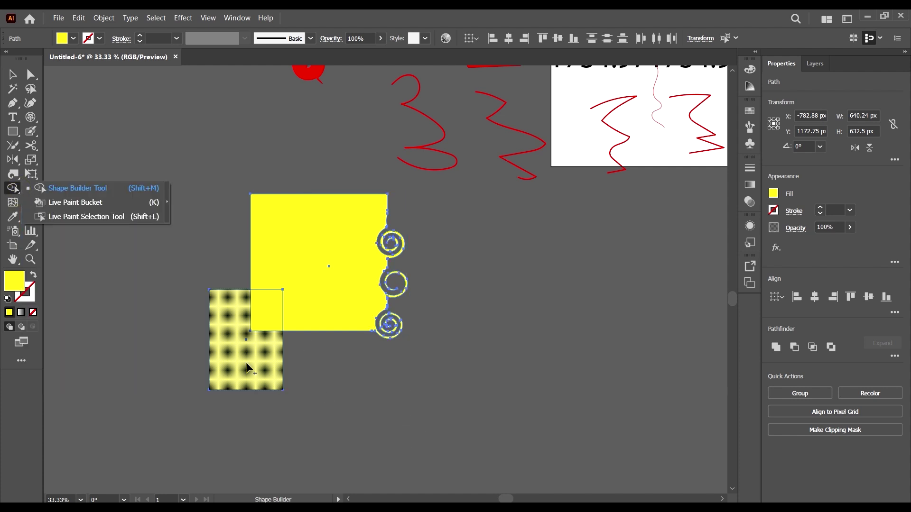
left_click(268, 310, "alt")
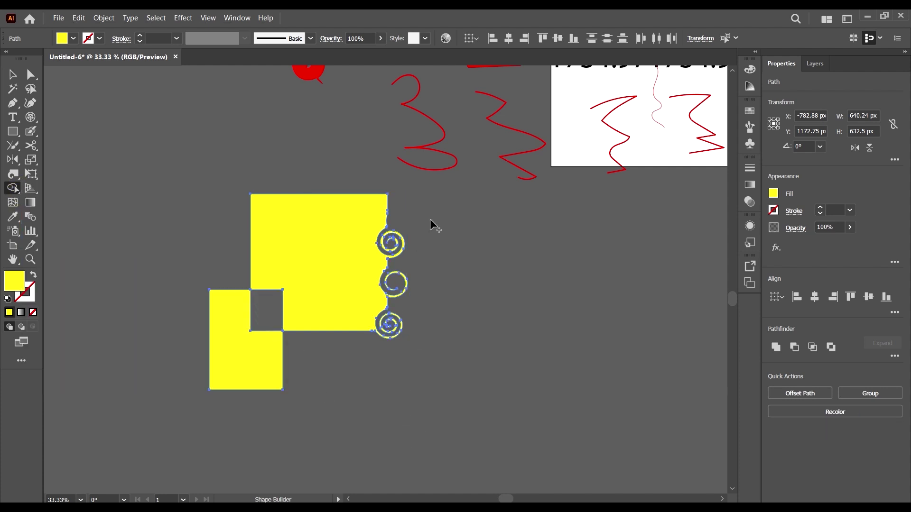
mouse_move(363, 253)
left_mouse_down()
mouse_move(201, 378)
mouse_move(274, 365)
left_mouse_up()
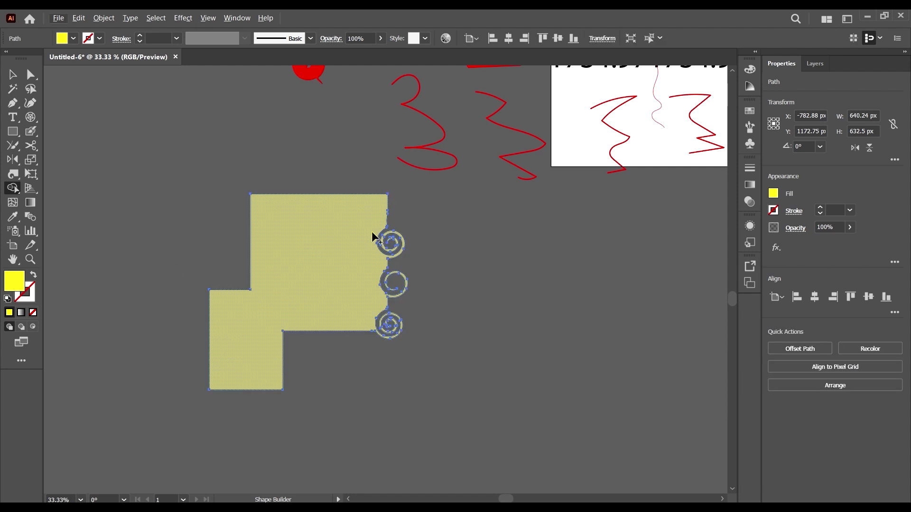
left_click(20, 74)
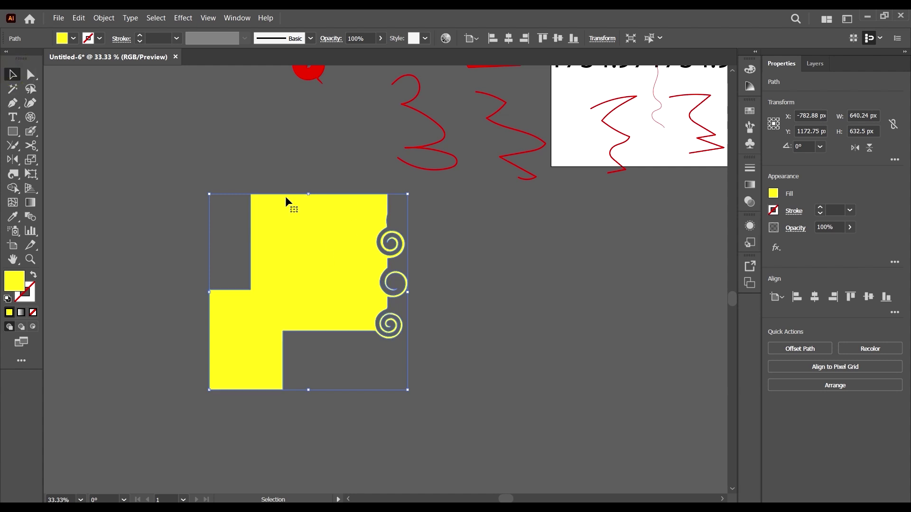
left_click(568, 362)
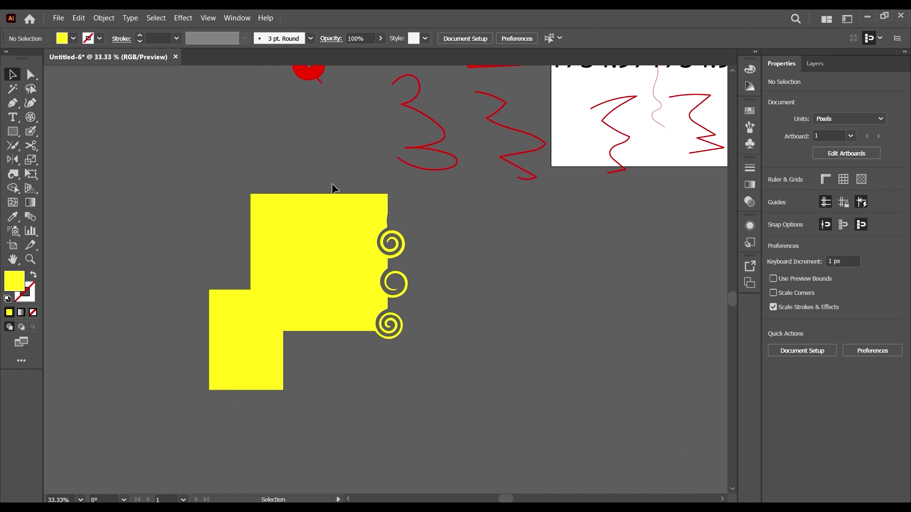
left_click(12, 194)
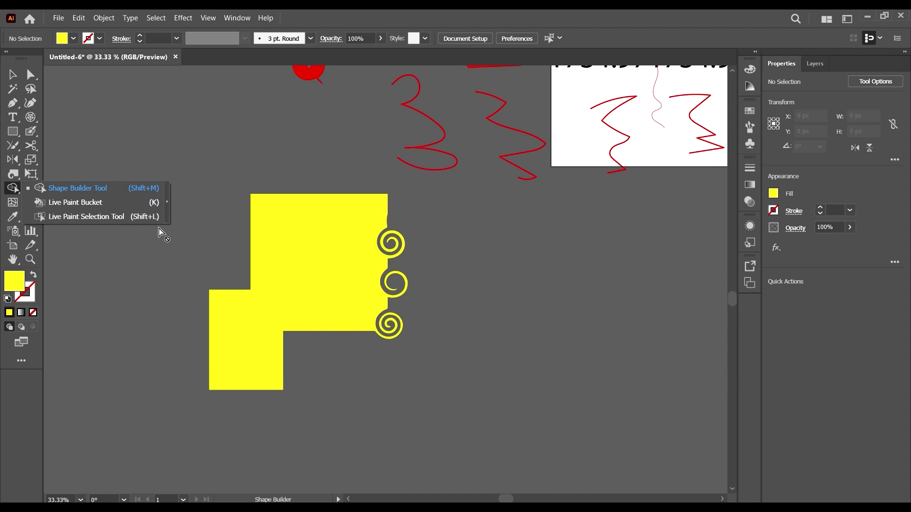
Turn on the perspective grid, then close it.
left_click(32, 189)
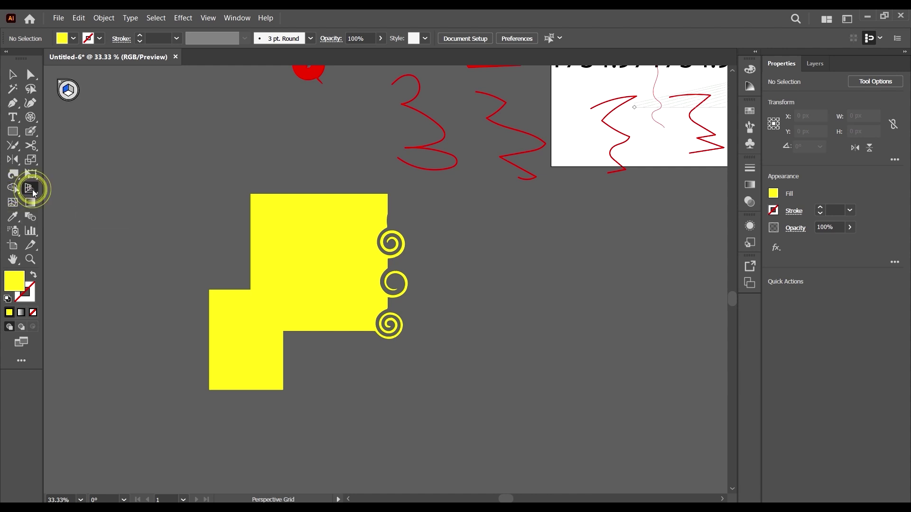
left_click(32, 189)
left_click(60, 82)
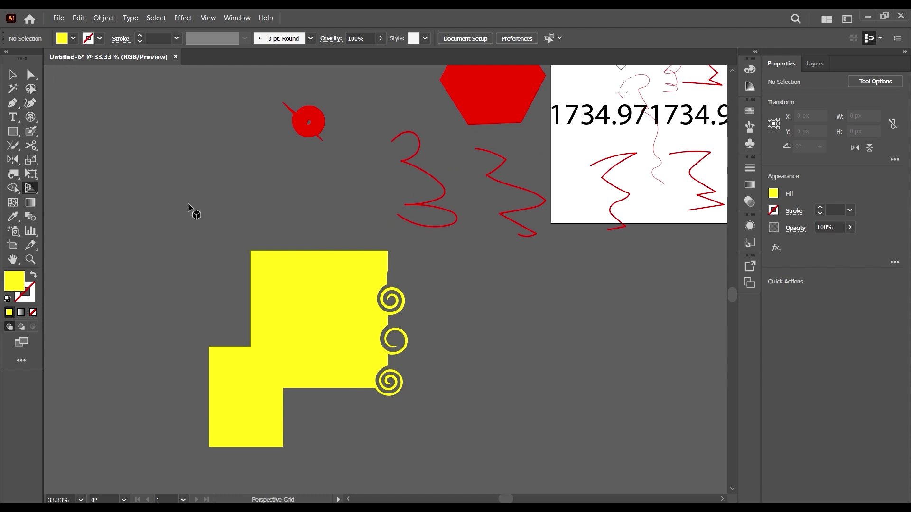
scroll(346, 163, "down", 3)
scroll(309, 147, "up", 3)
scroll(309, 147, "down", 1)
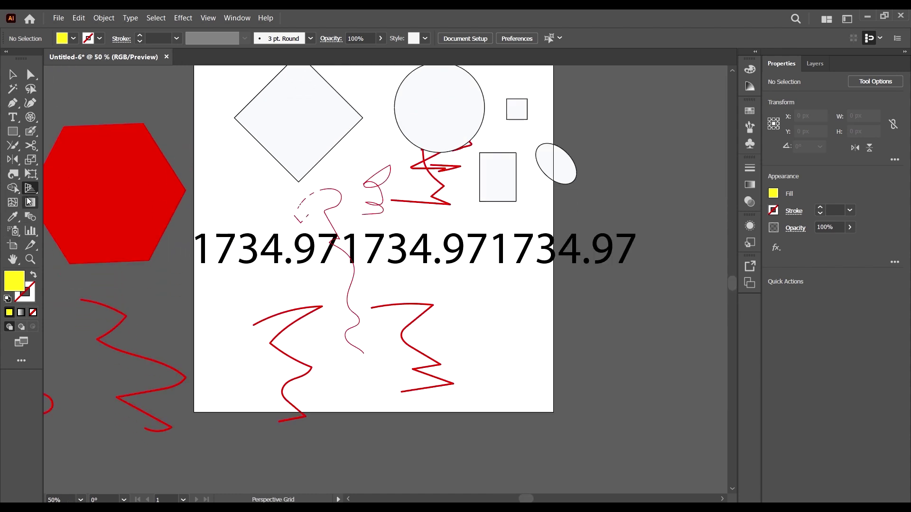
Turn the red hexagon into a gradient mesh with three added mesh lines.
left_click(14, 204)
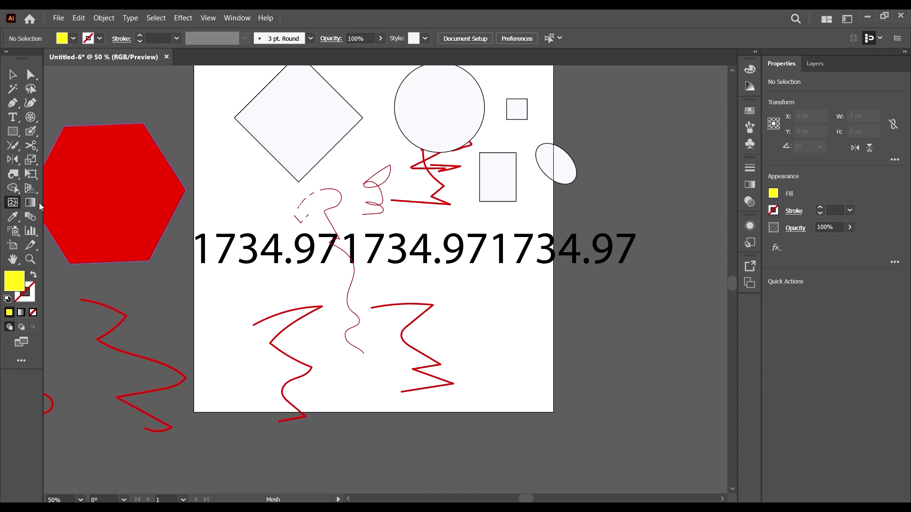
key("ctrl+minus")
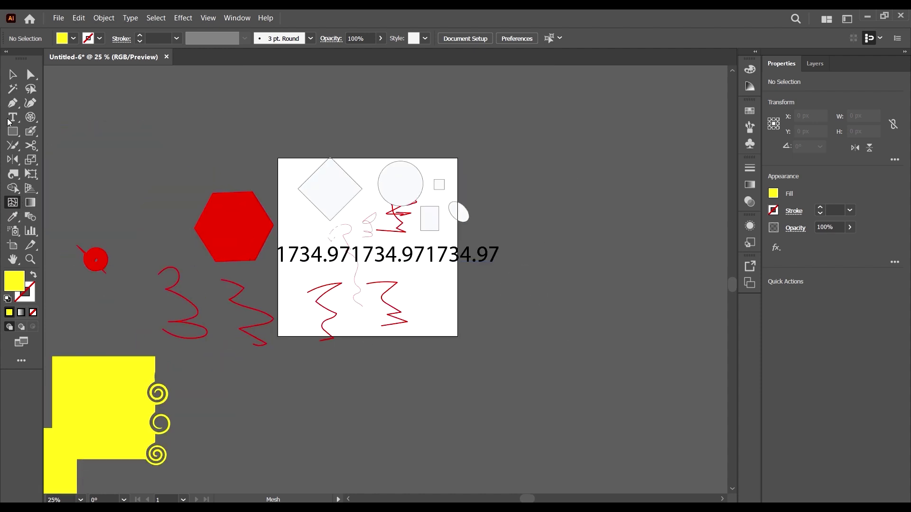
scroll(240, 159, "down", 3)
scroll(242, 180, "up", 1)
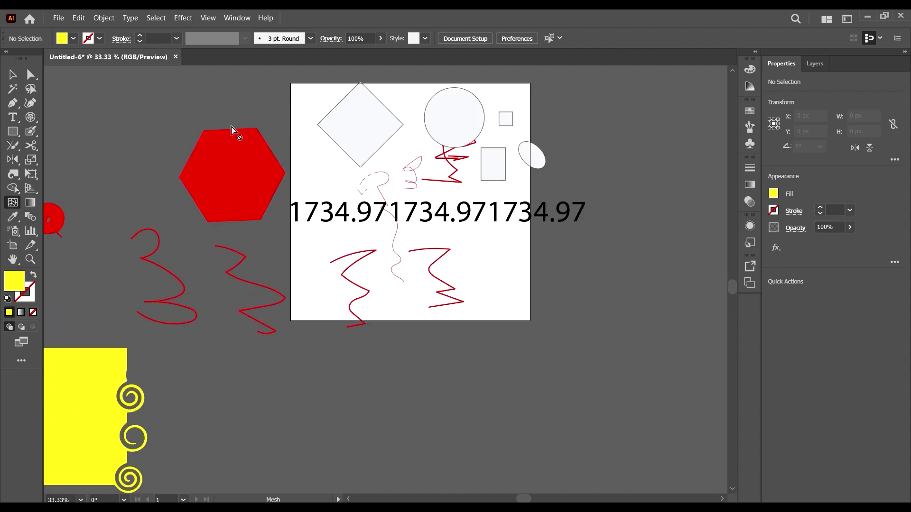
left_click(231, 132)
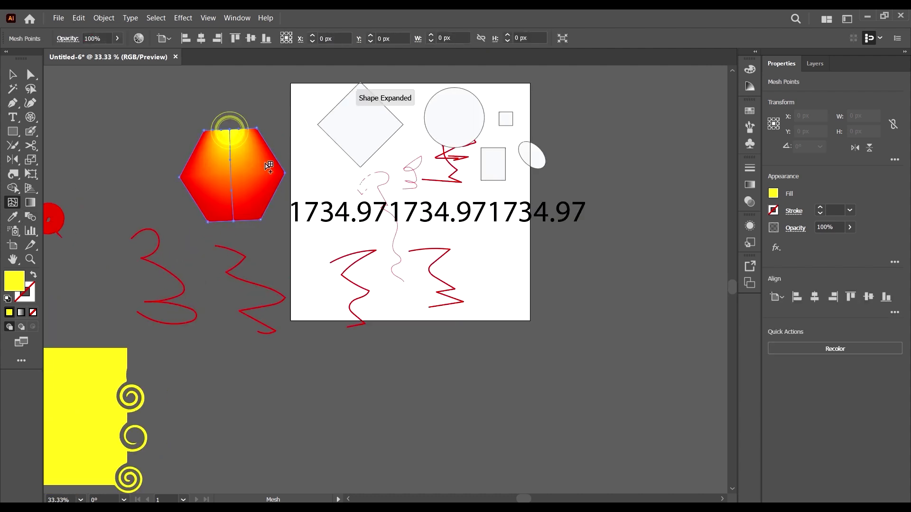
left_click(274, 196)
left_click(186, 186)
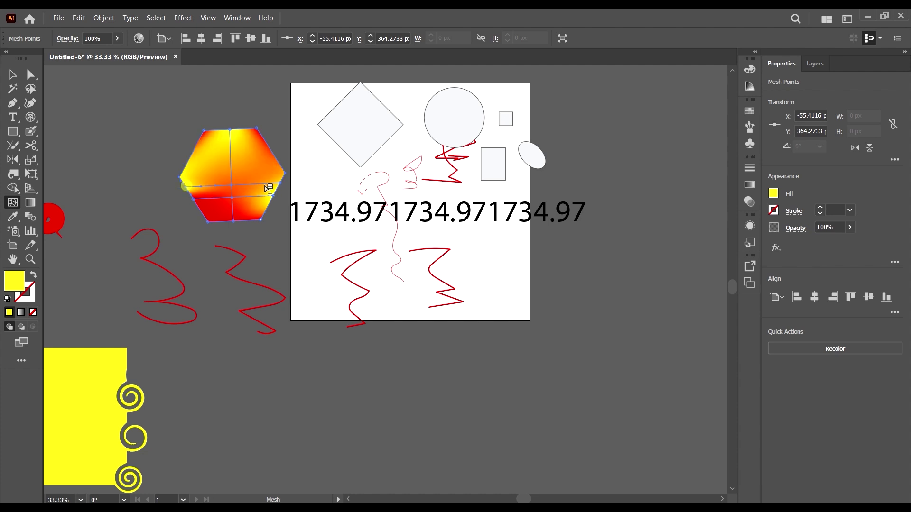
left_click(195, 151)
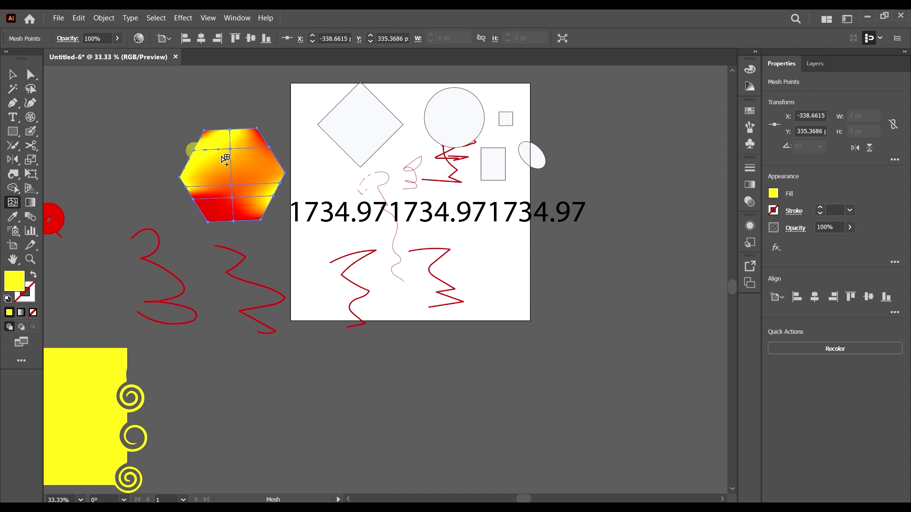
Nudge a central mesh point slightly right and colour it blue.
left_click(31, 76)
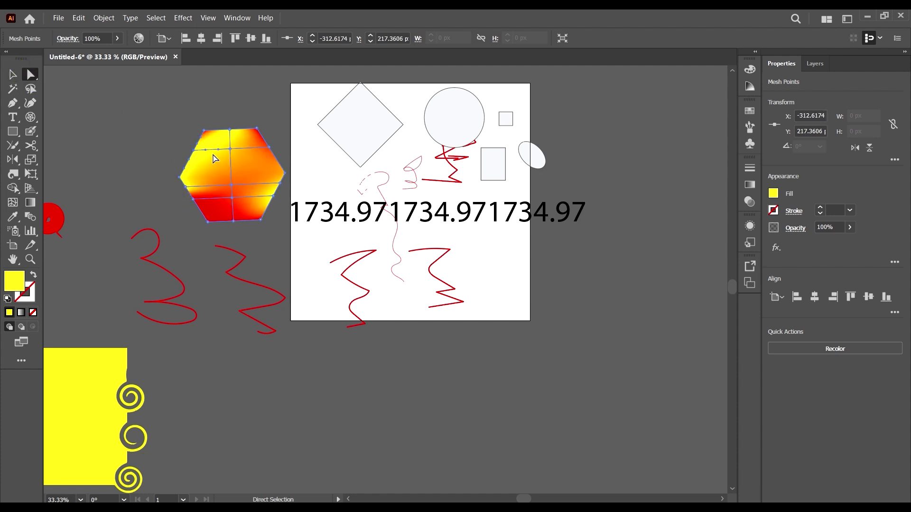
mouse_move(227, 178)
left_mouse_down()
mouse_move(240, 173)
mouse_move(240, 185)
mouse_move(232, 180)
left_mouse_up()
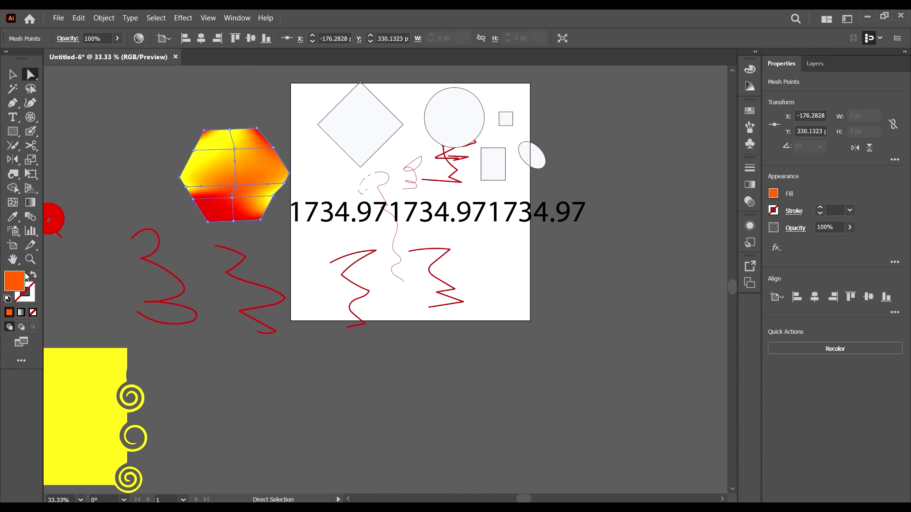
double_click(8, 287)
left_click(696, 261)
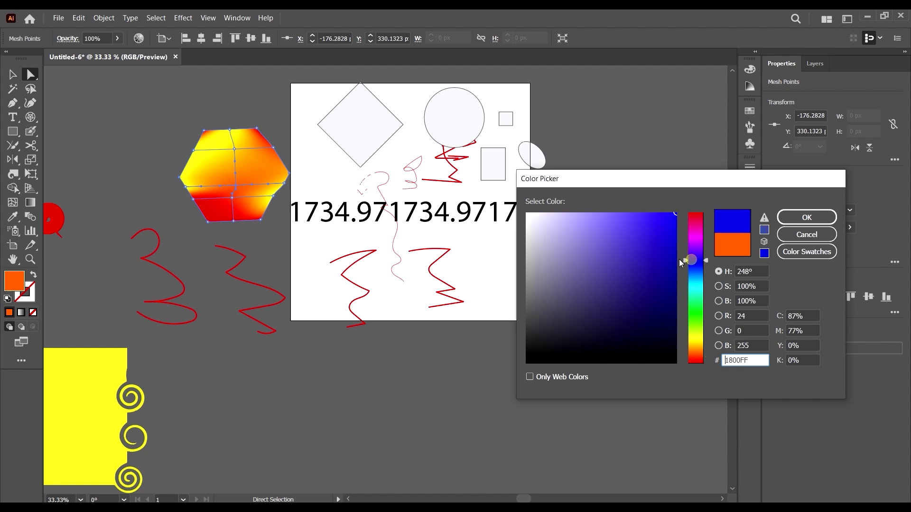
left_click(806, 217)
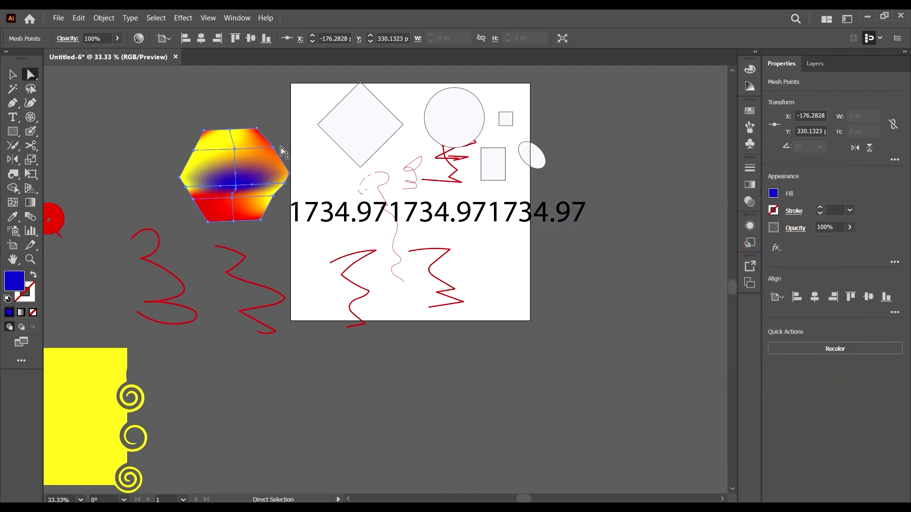
Colour the hexagon's bottom mesh point cyan and deselect.
left_click(234, 221)
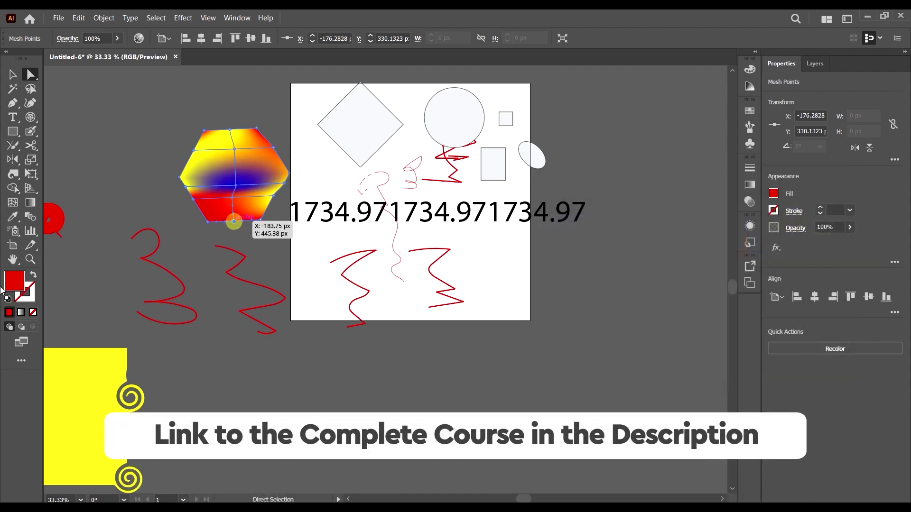
double_click(8, 283)
left_click(701, 286)
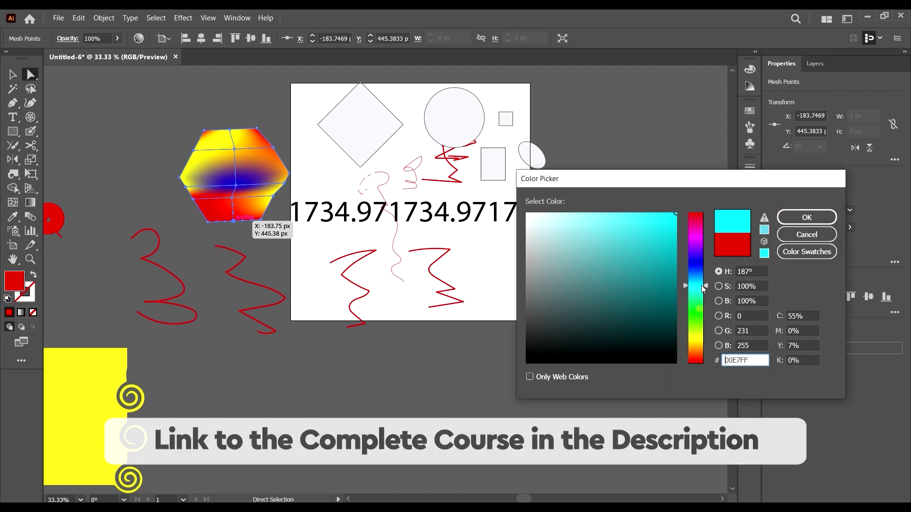
left_click(806, 217)
left_click(418, 374)
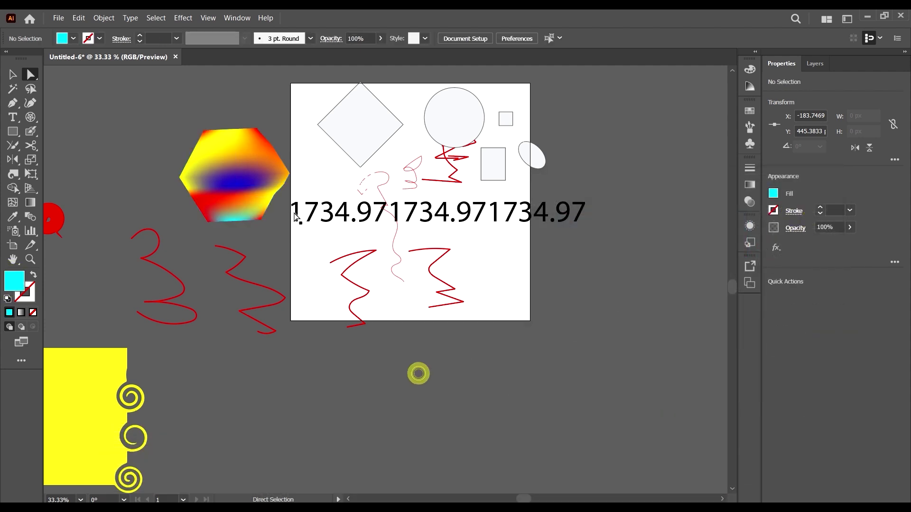
left_click(13, 202)
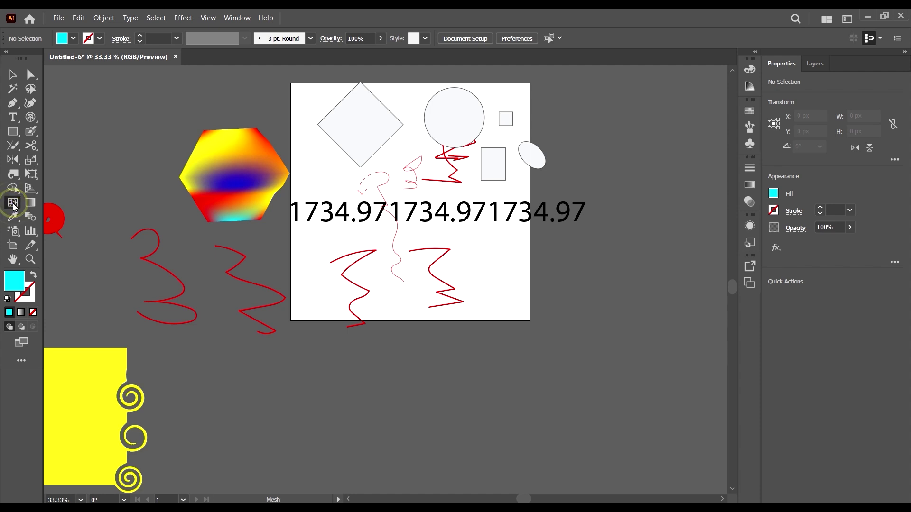
scroll(229, 213, "left", 3)
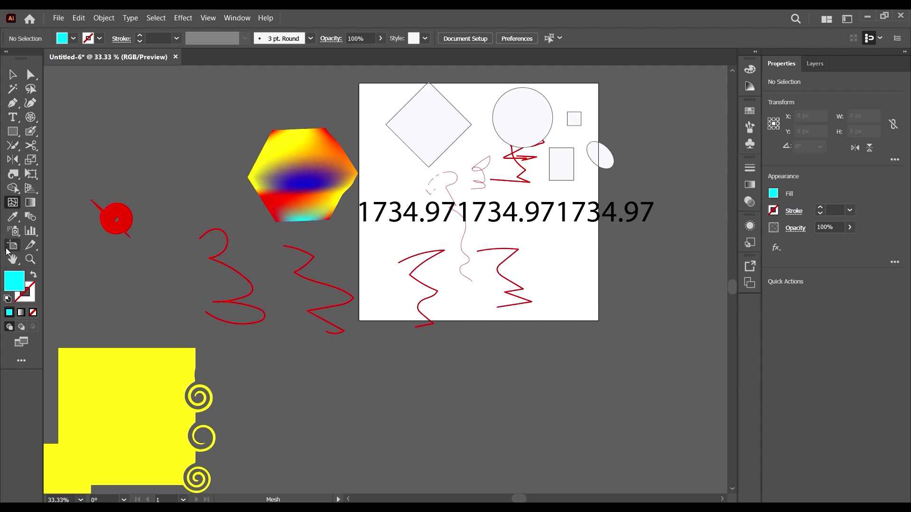
left_click(30, 203)
scroll(282, 125, "down", 3)
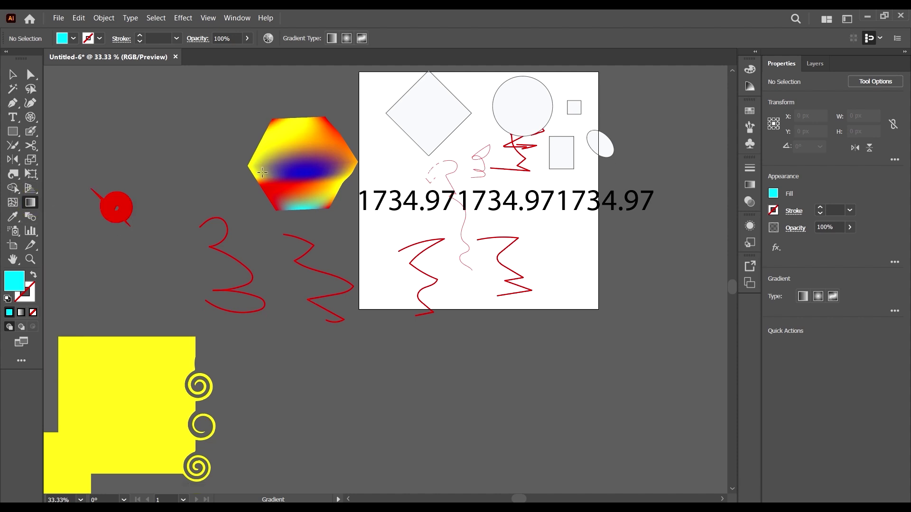
left_click(282, 124)
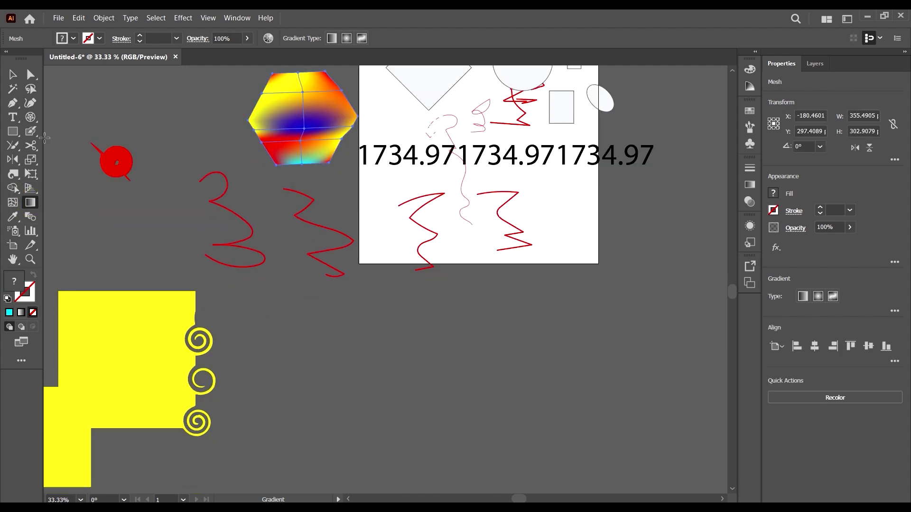
left_click(13, 75)
left_click(30, 202)
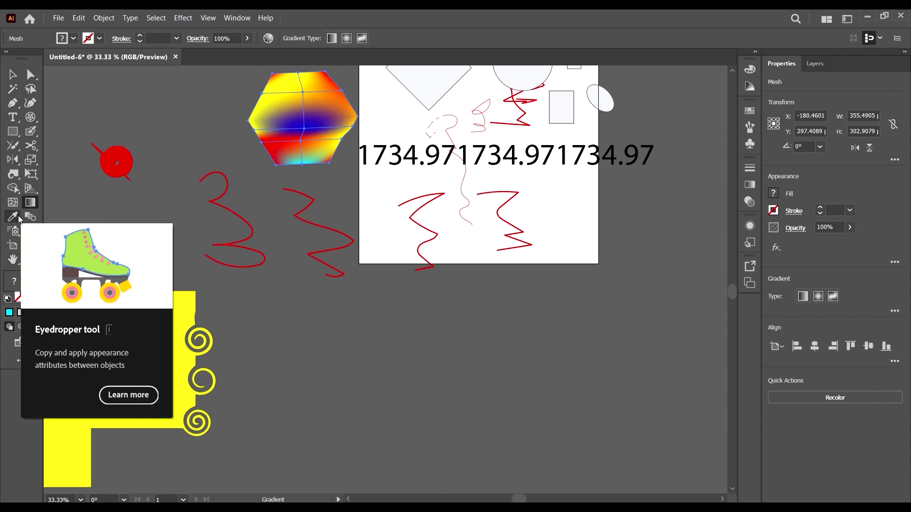
left_click(12, 75)
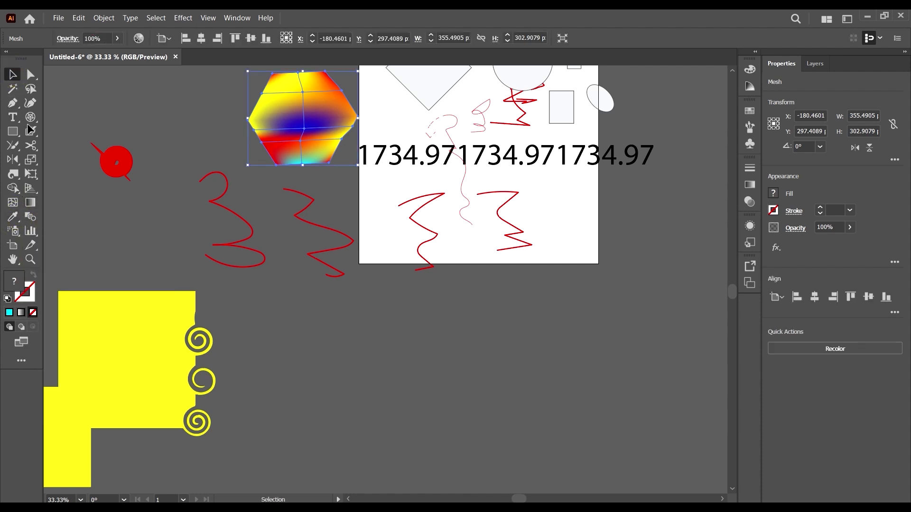
Draw two cyan rectangles below the red squiggles and select the left one.
left_click(13, 131)
left_click_drag(295, 355, 421, 446)
left_click_drag(505, 355, 709, 446)
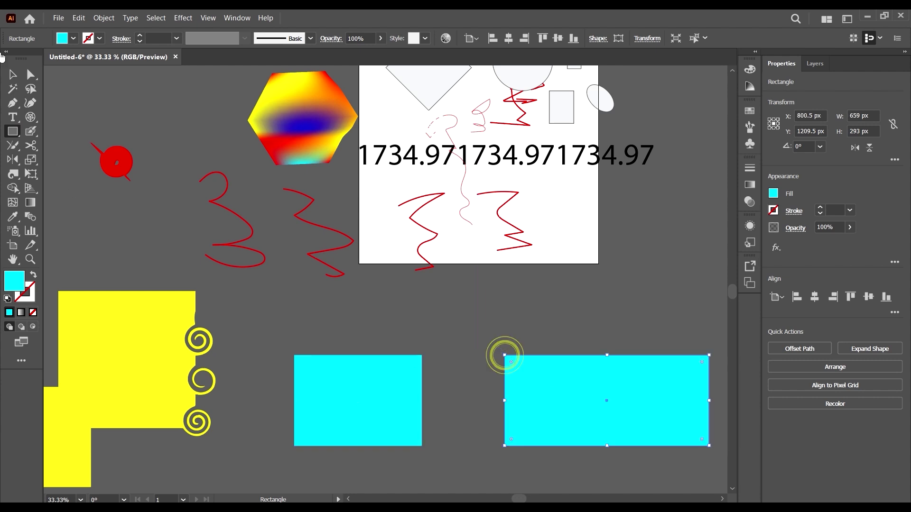
left_click(12, 75)
left_click(295, 363)
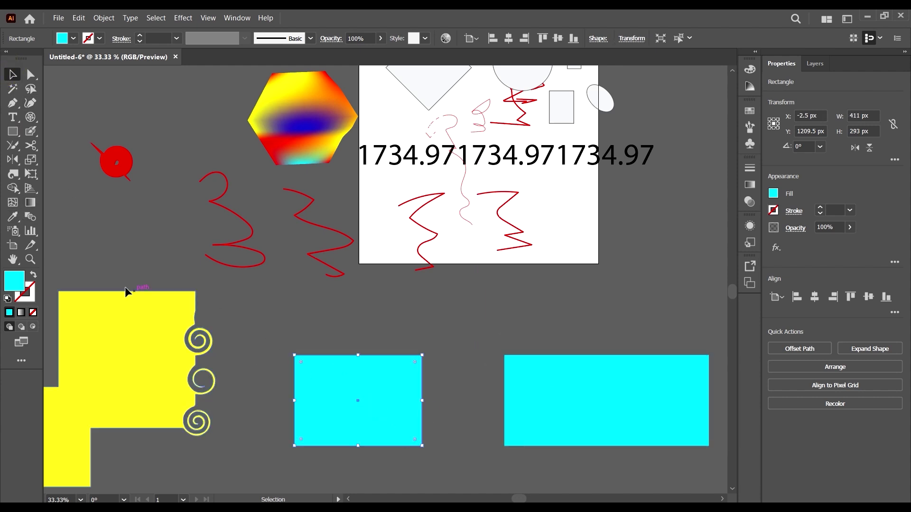
Eyedropper-sample several shapes onto the rectangle, ending with the artboard's white fill and no stroke.
left_click(11, 218)
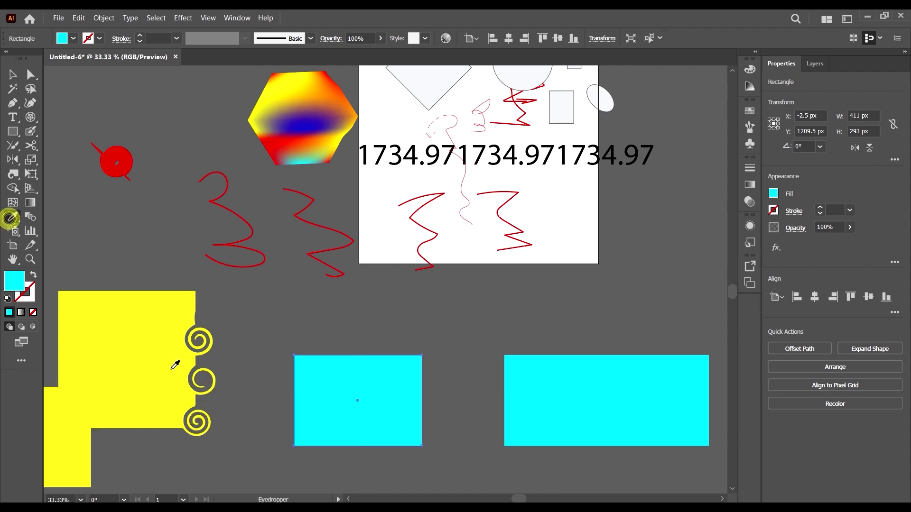
left_click(118, 305)
left_click(611, 384)
left_click(335, 99)
left_click(293, 123)
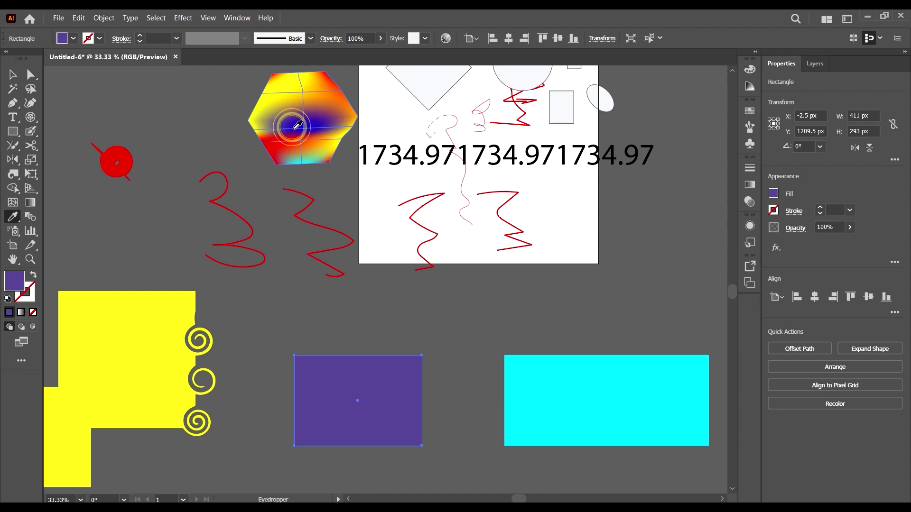
left_click(299, 87)
left_click(448, 89)
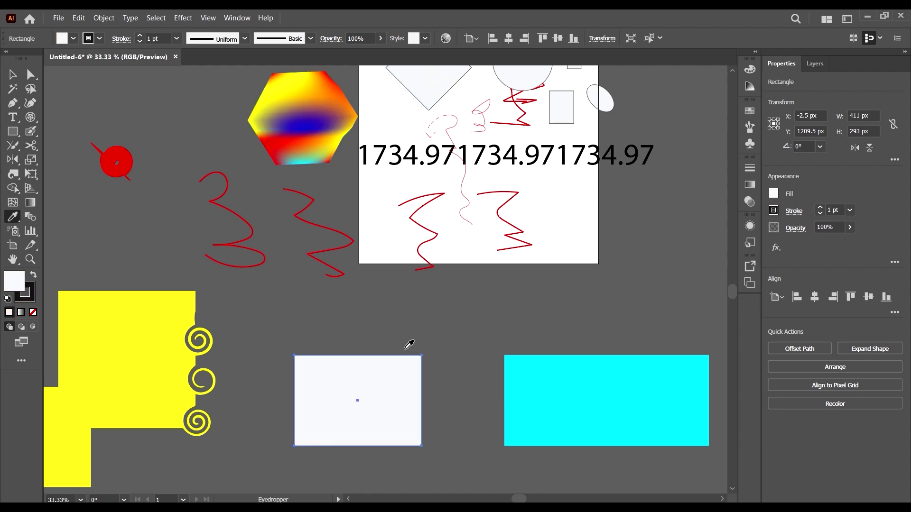
scroll(409, 345, "up", 2)
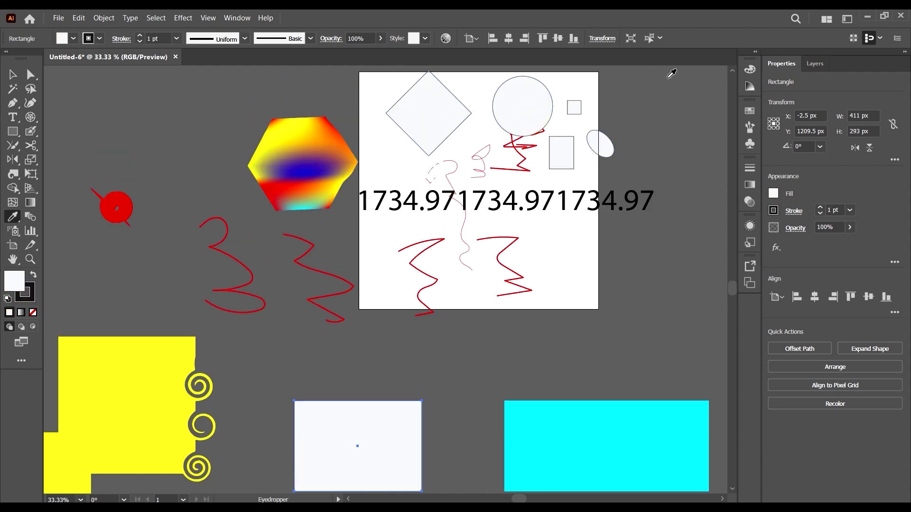
left_click(680, 93)
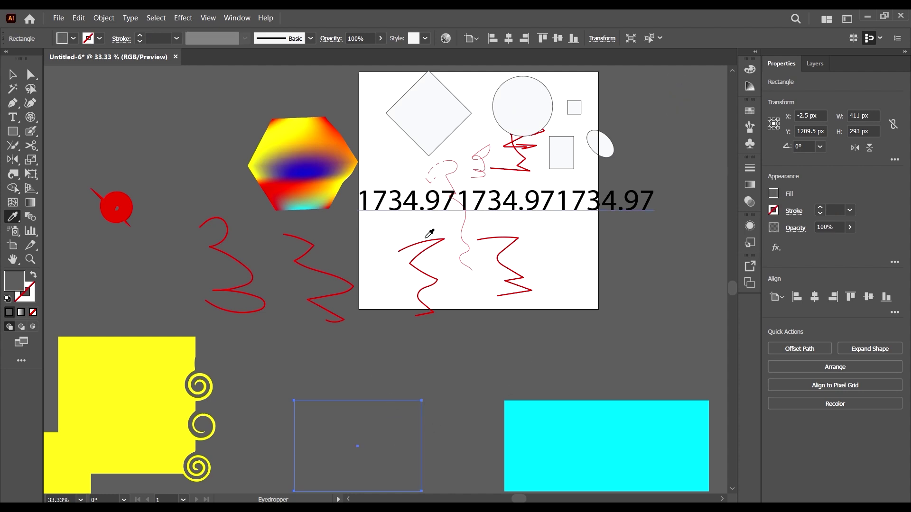
left_click(519, 286)
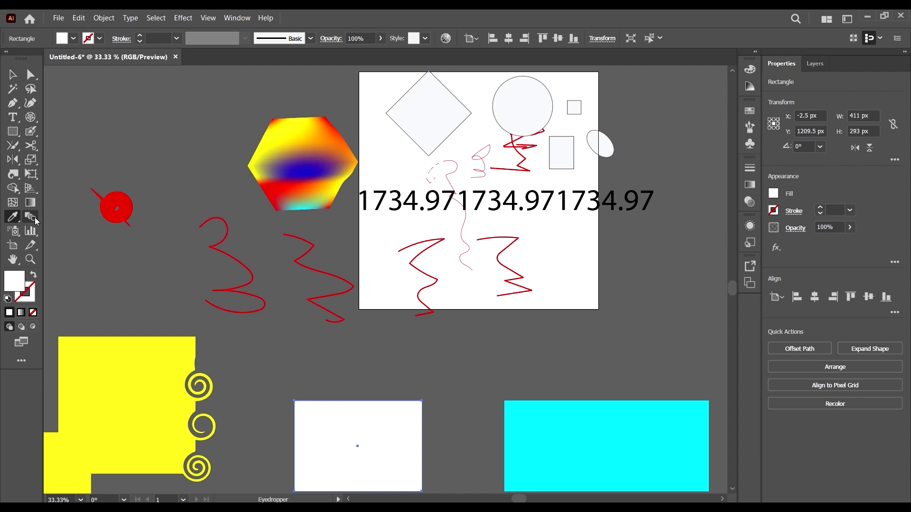
scroll(289, 286, "up", 1)
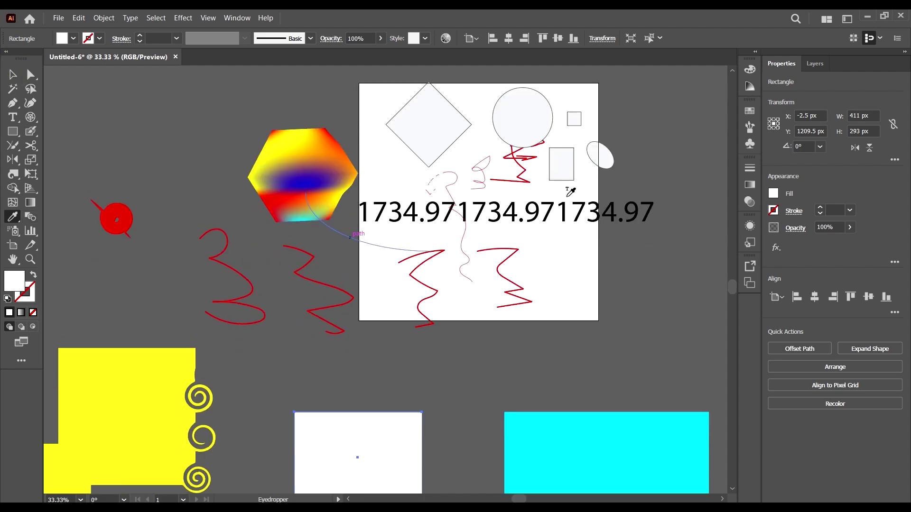
Draw three rectangles: a small one at left, a tall one beside the hexagon, one above it.
left_click(10, 74)
key("m")
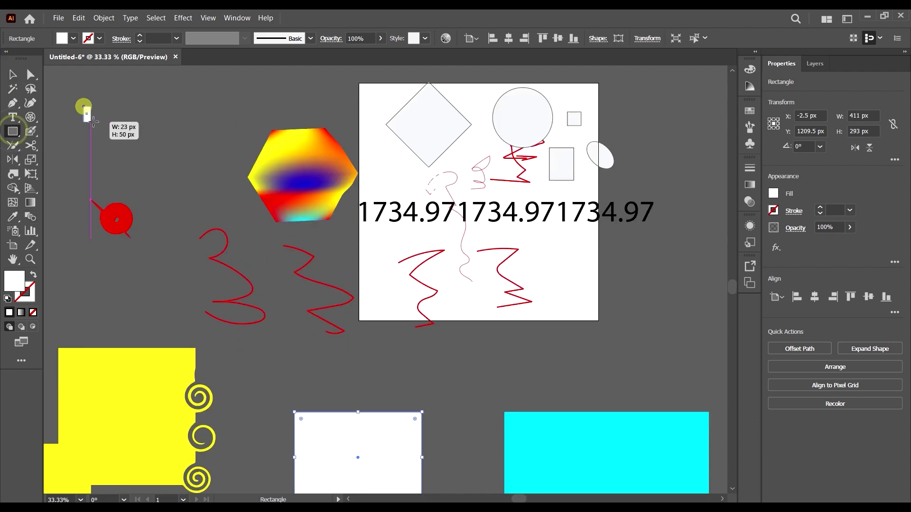
left_click_drag(83, 106, 93, 123)
left_click_drag(149, 86, 168, 182)
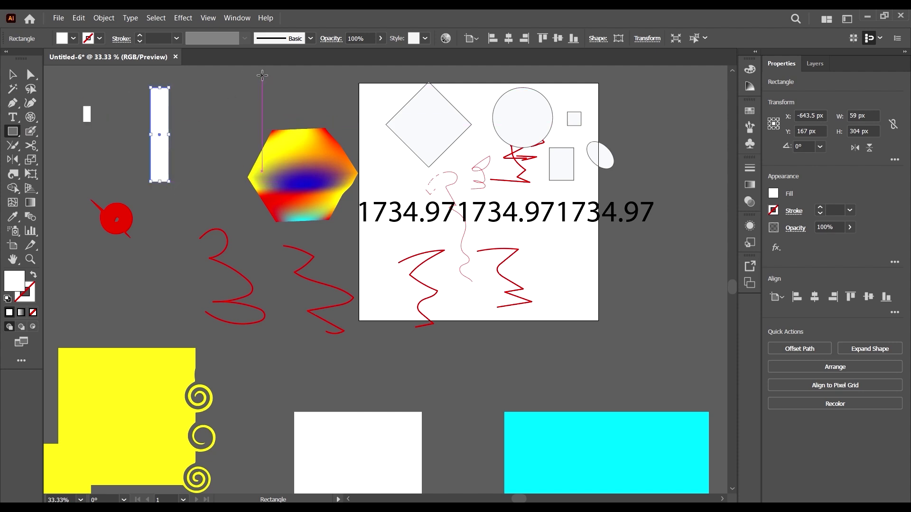
left_click_drag(261, 75, 289, 89)
Fill the tall rectangle with blue from the Fill swatches.
key("v")
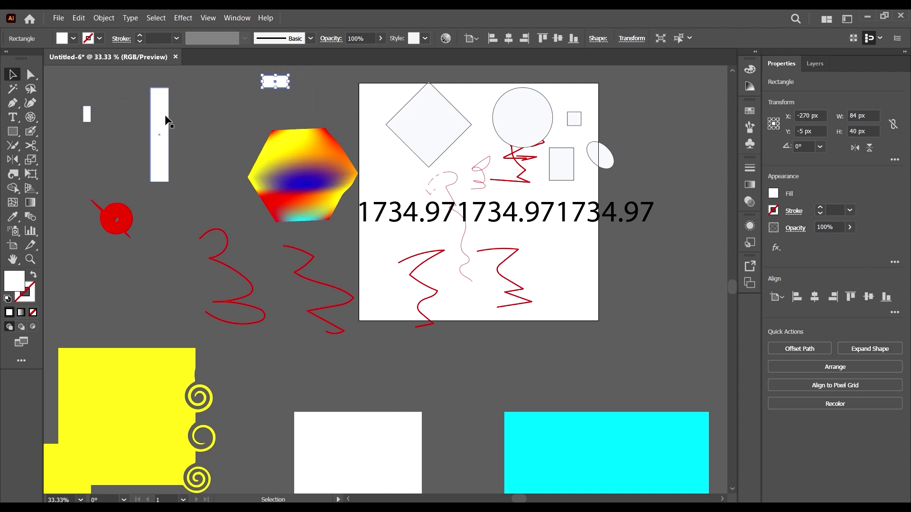
left_click(167, 112)
left_click(75, 36)
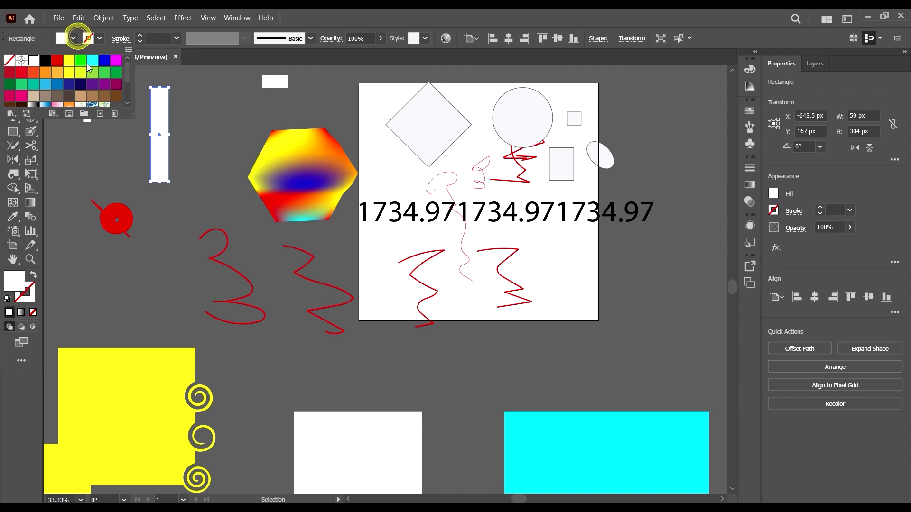
left_click(86, 63)
left_click(216, 200)
scroll(51, 284, "up", 2)
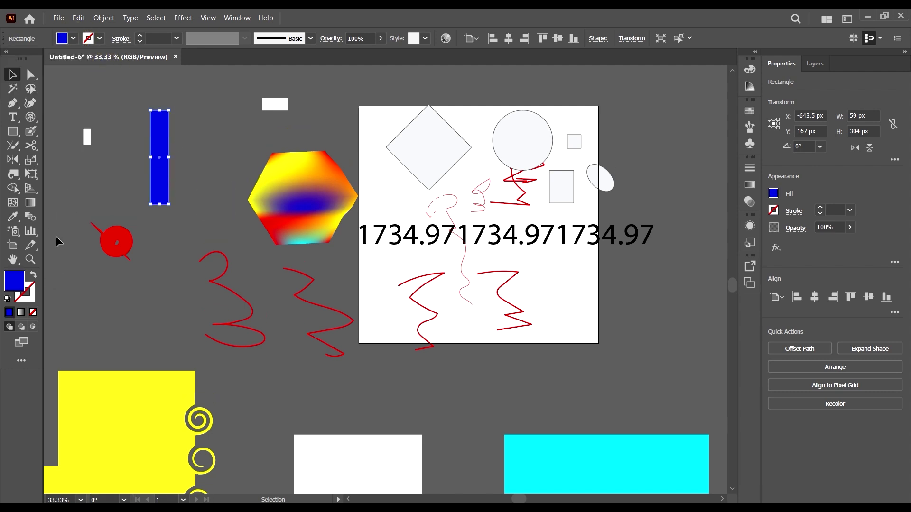
left_click(76, 203)
Blend the small white, tall blue and top white rectangles into one shape.
left_click(30, 216)
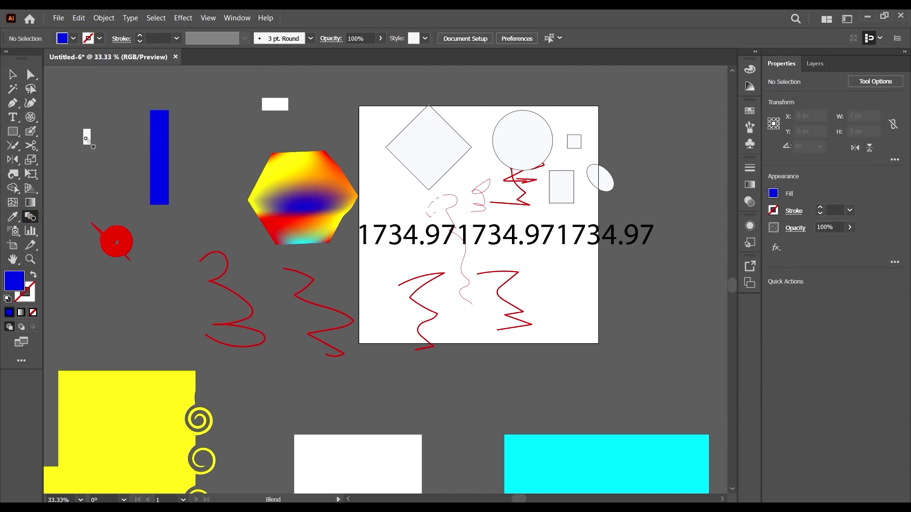
left_click(87, 139)
left_click(165, 122)
left_click(274, 105)
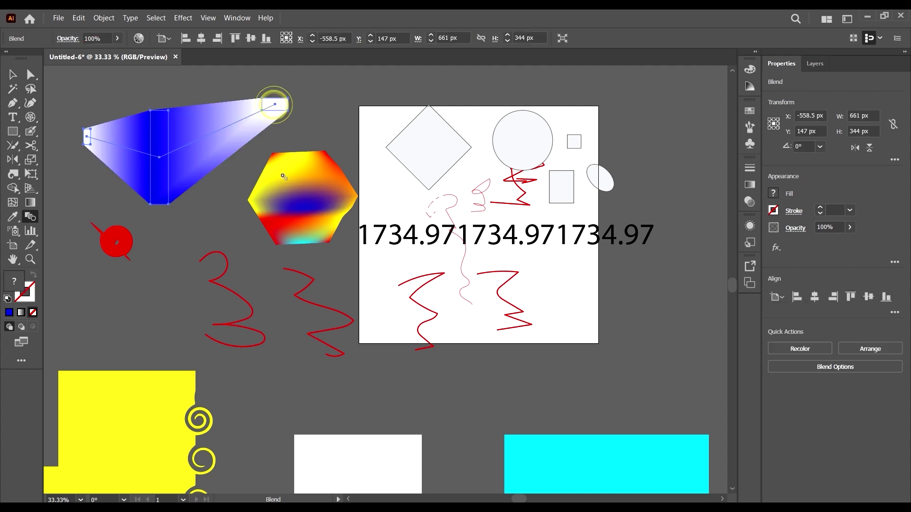
key("v")
left_click(209, 87)
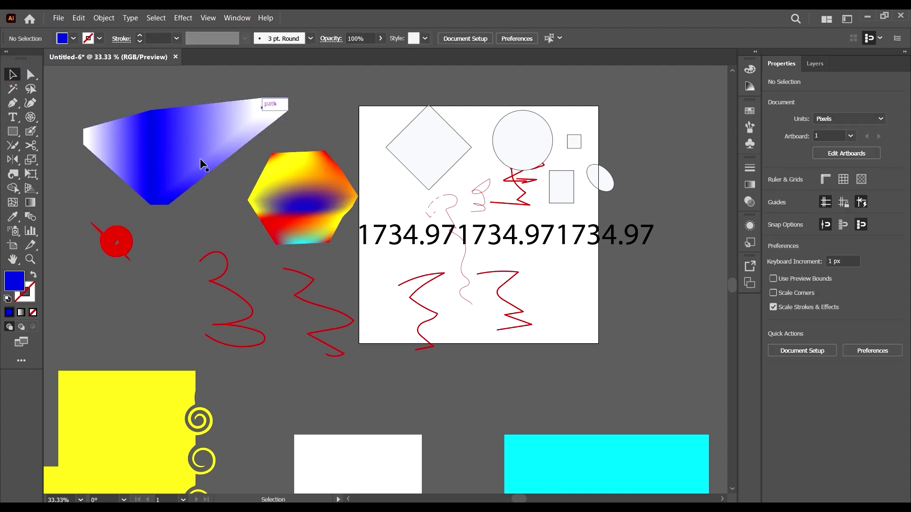
scroll(374, 225, "down", 3)
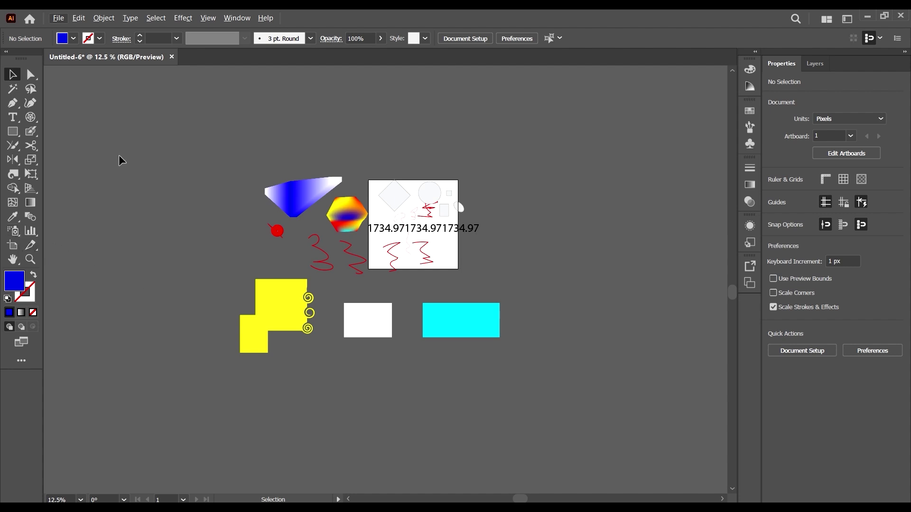
left_click(31, 232)
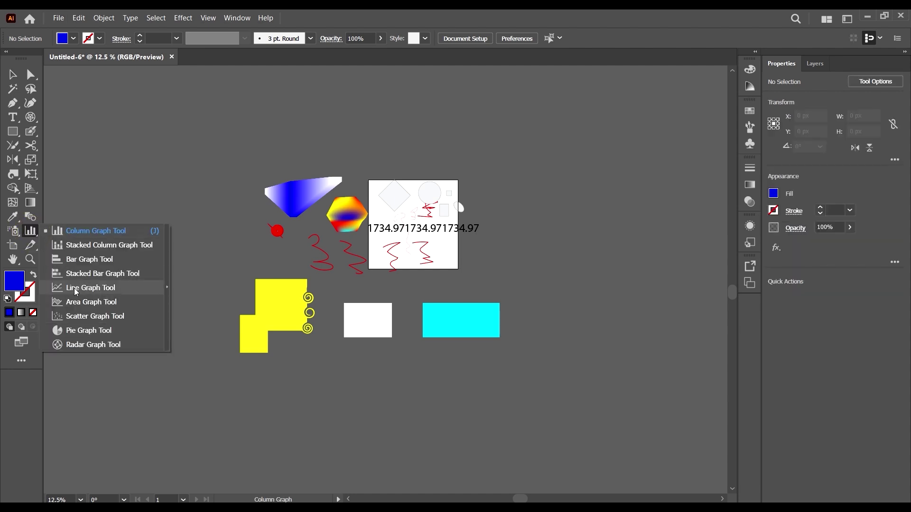
left_click(30, 231)
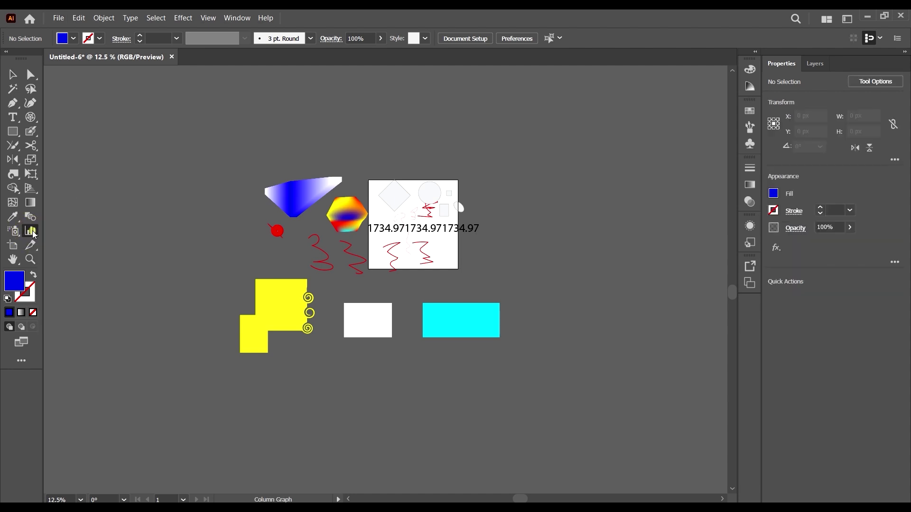
left_click(12, 246)
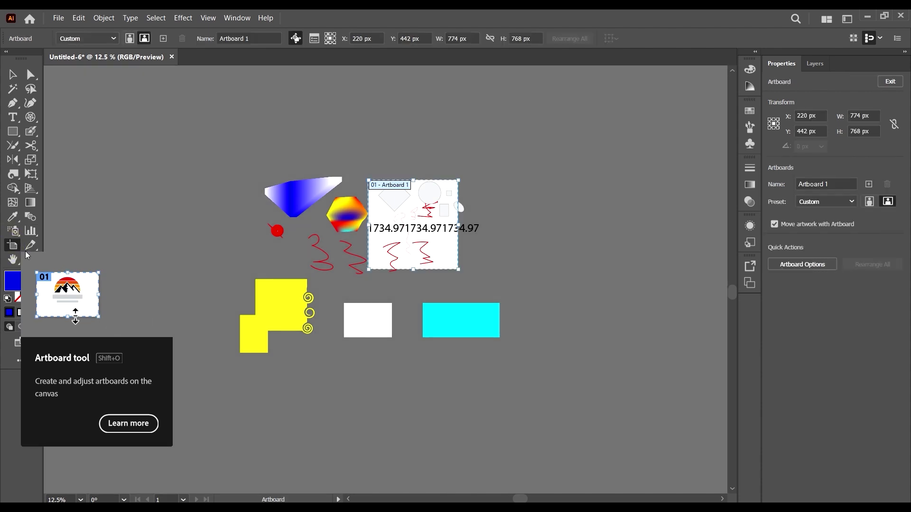
left_click(40, 247)
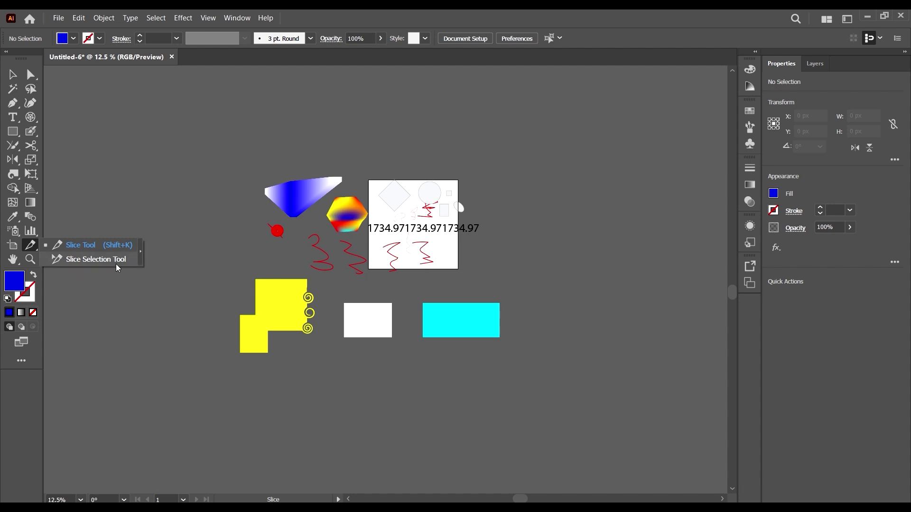
left_click(13, 260)
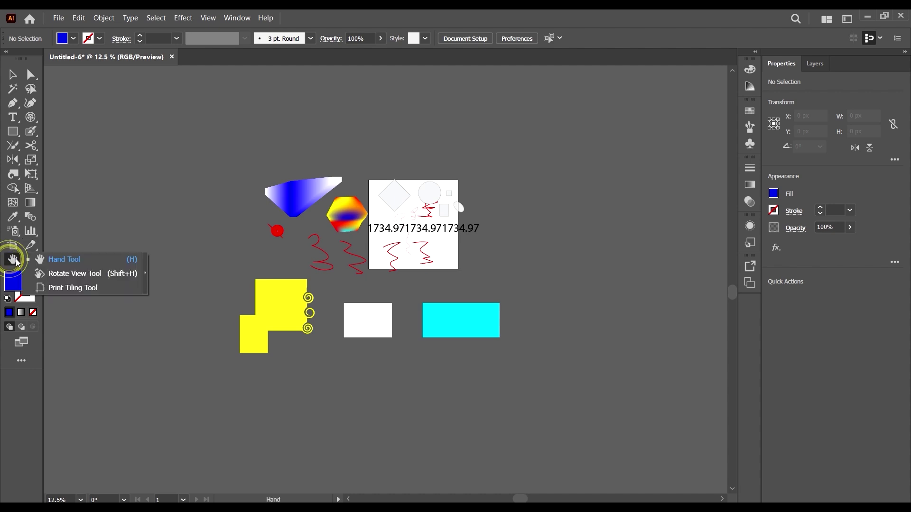
left_click(57, 260)
left_click_drag(272, 192, 301, 219)
left_click_drag(361, 177, 435, 255)
left_click(30, 259)
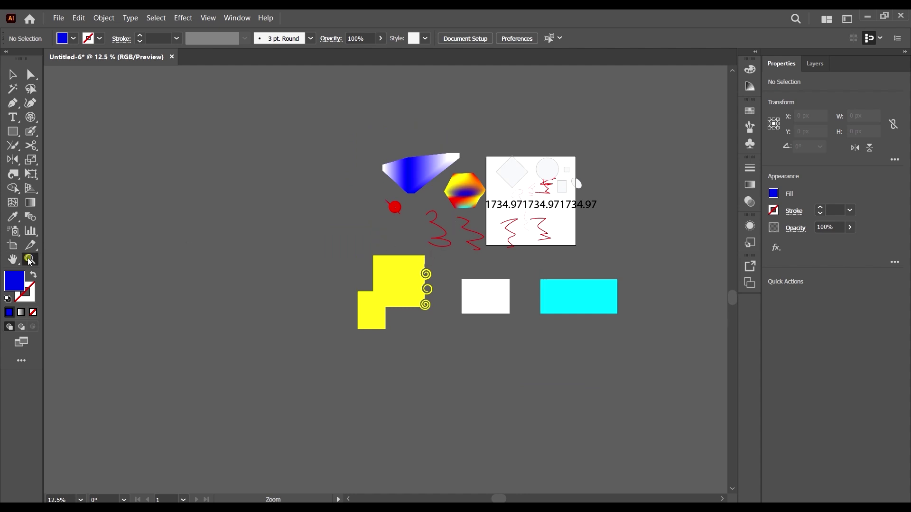
left_click_drag(382, 138, 415, 152)
left_click(13, 72)
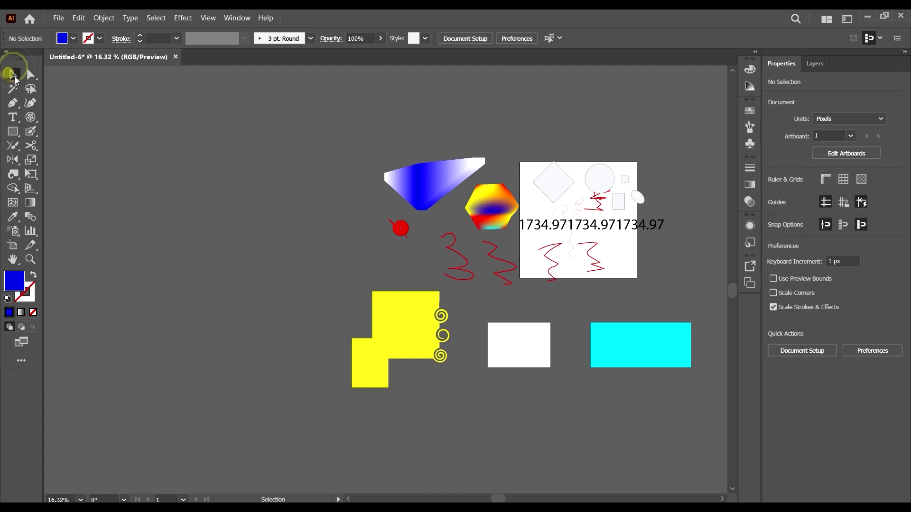
scroll(688, 247, "up", 1)
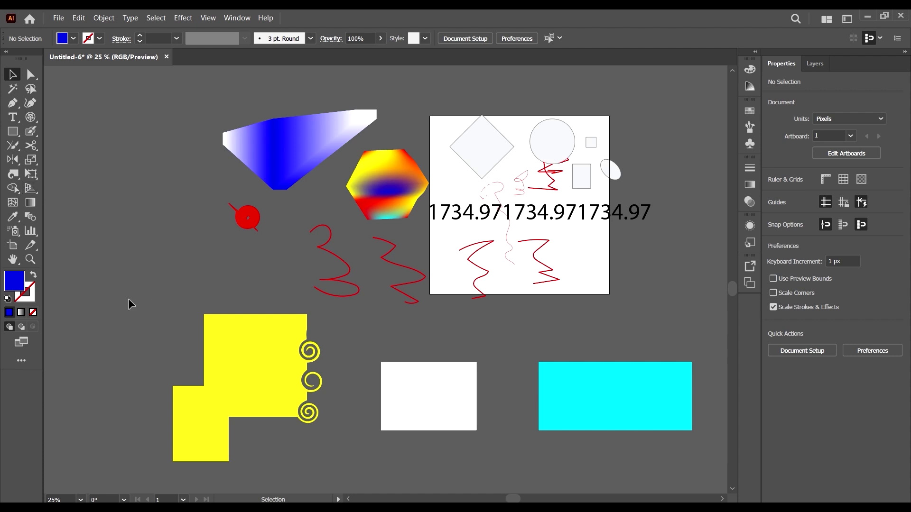
scroll(319, 205, "down", 2)
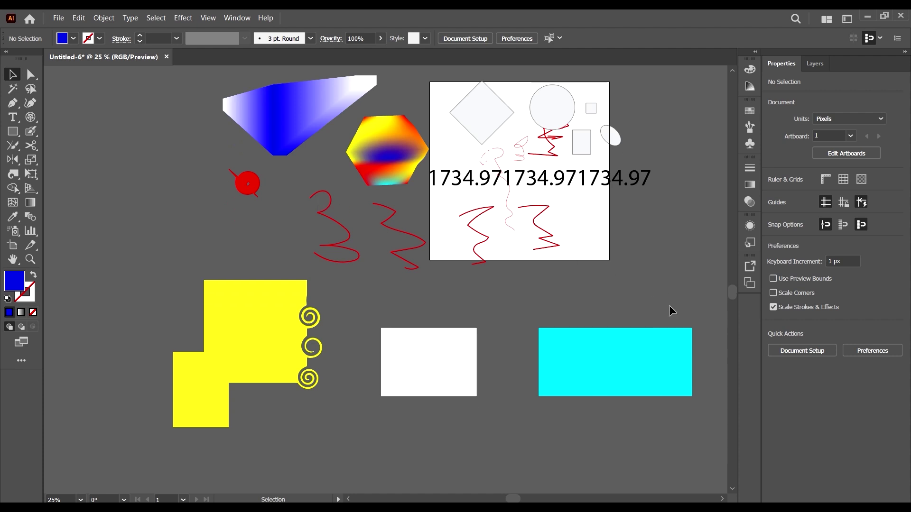
scroll(667, 314, "right", 4)
scroll(560, 306, "up", 2)
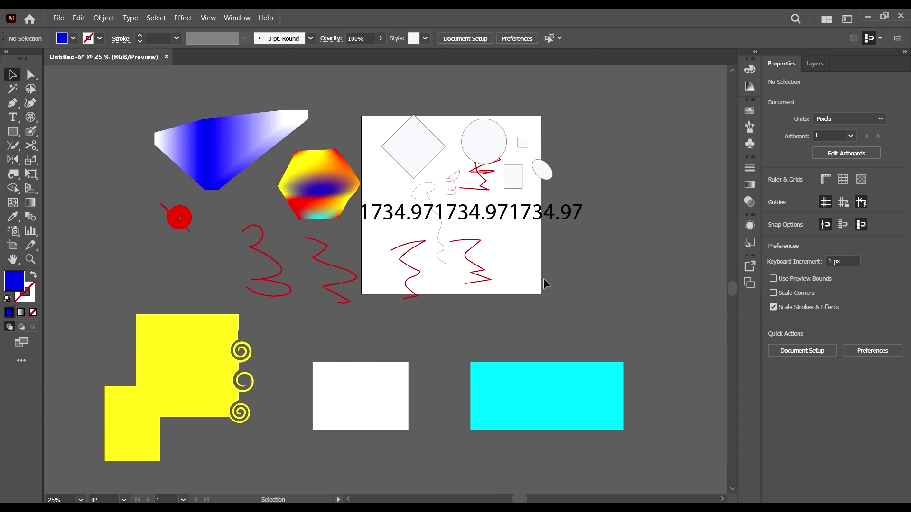